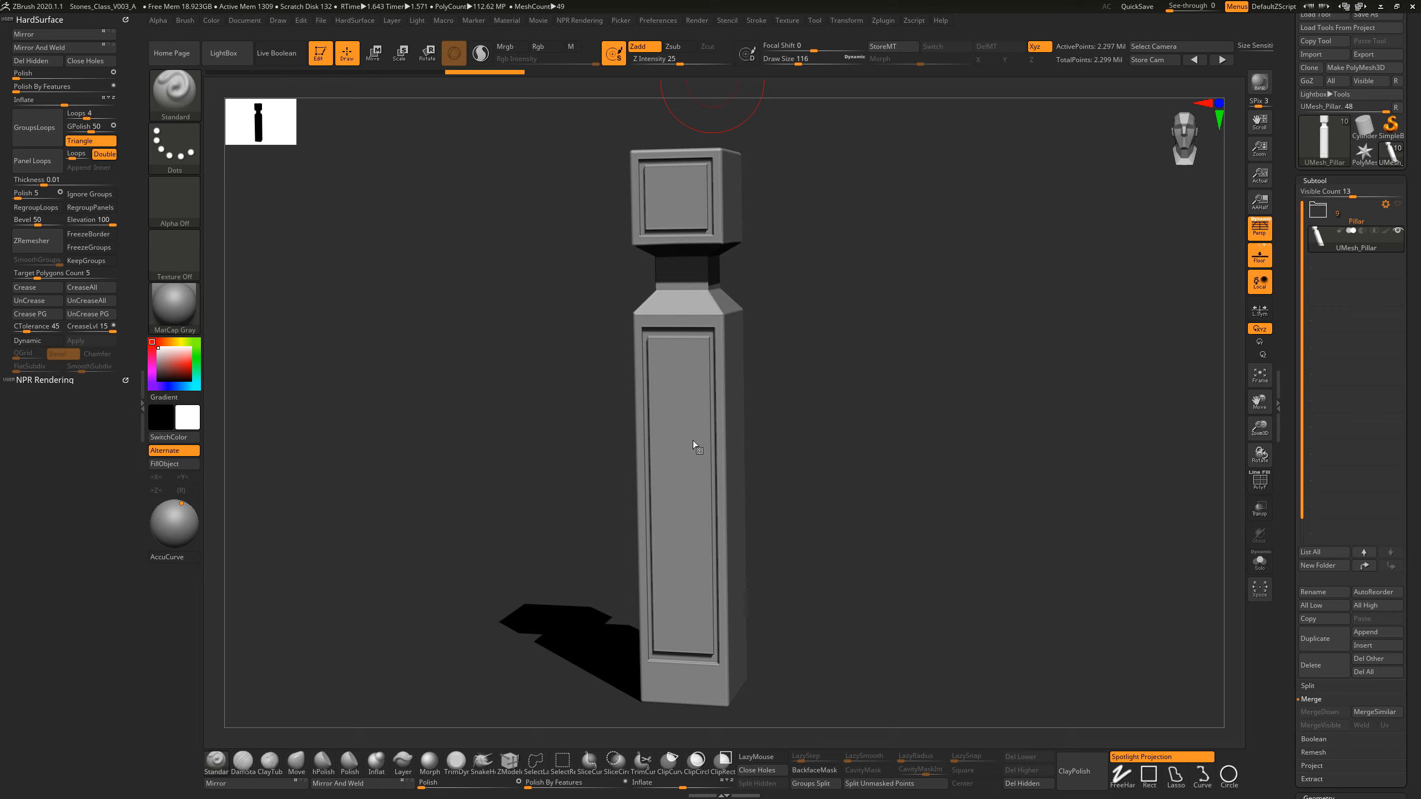
Step: Append a Sphere3D to the pillar tool as a new subtool
drag(930, 468, 940, 469)
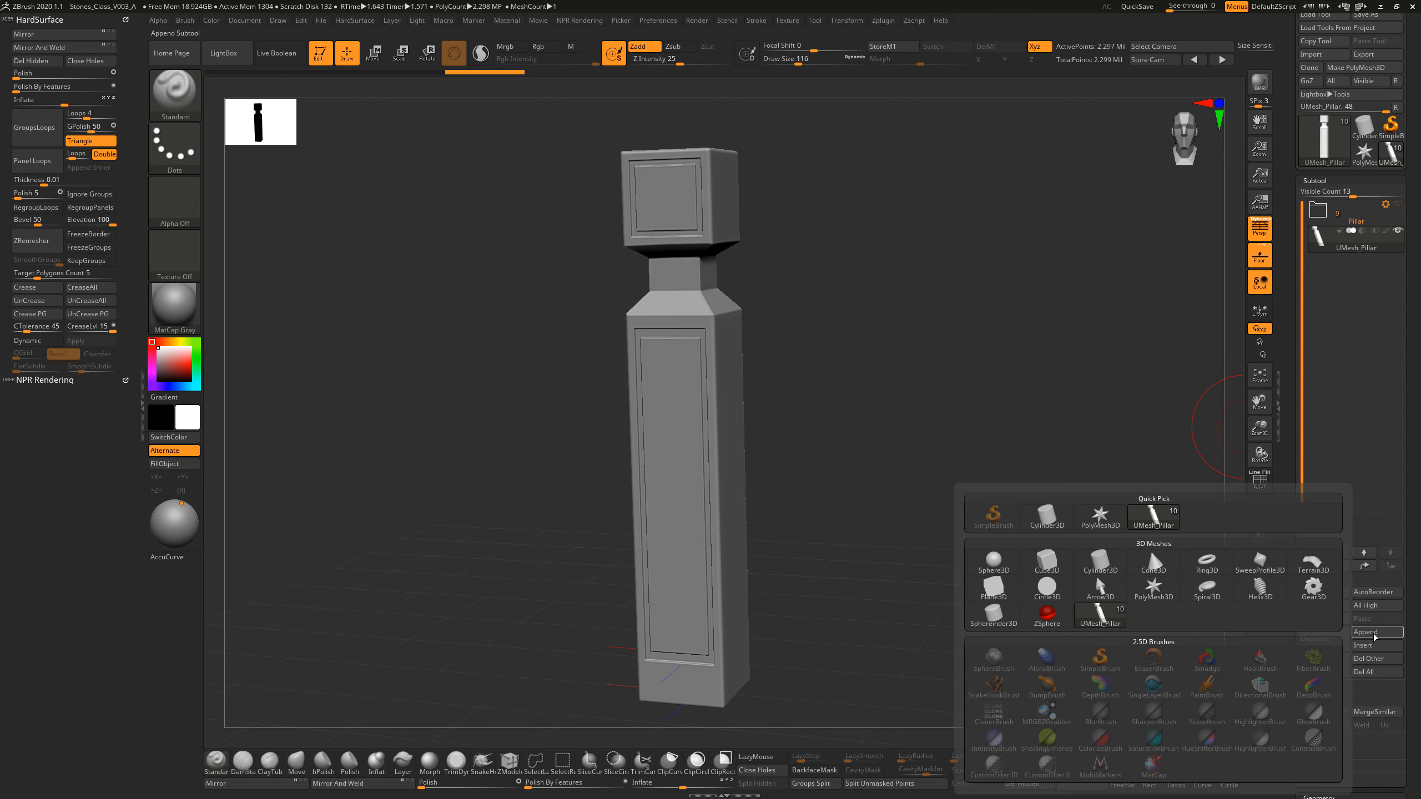
click(1365, 632)
mouse_move(1049, 562)
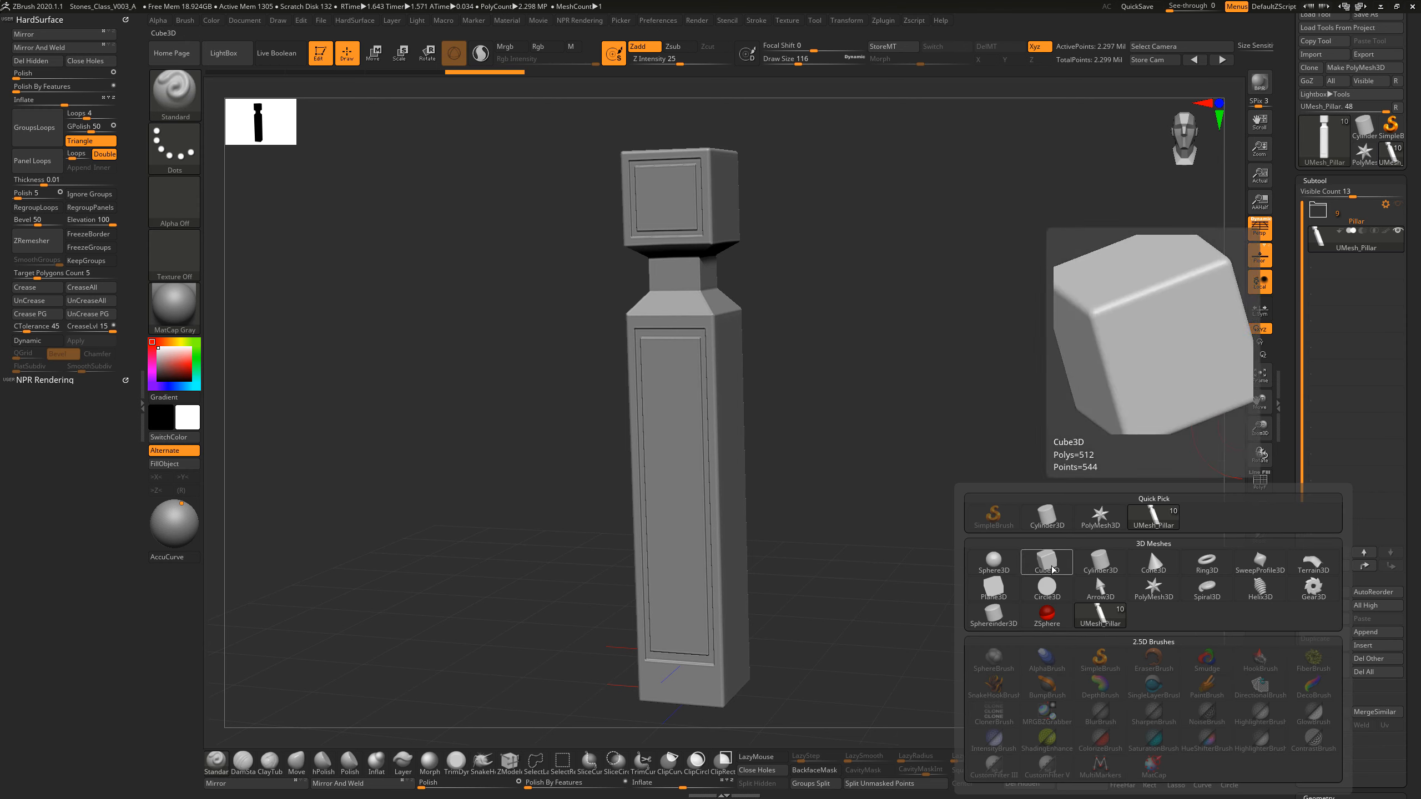
click(994, 560)
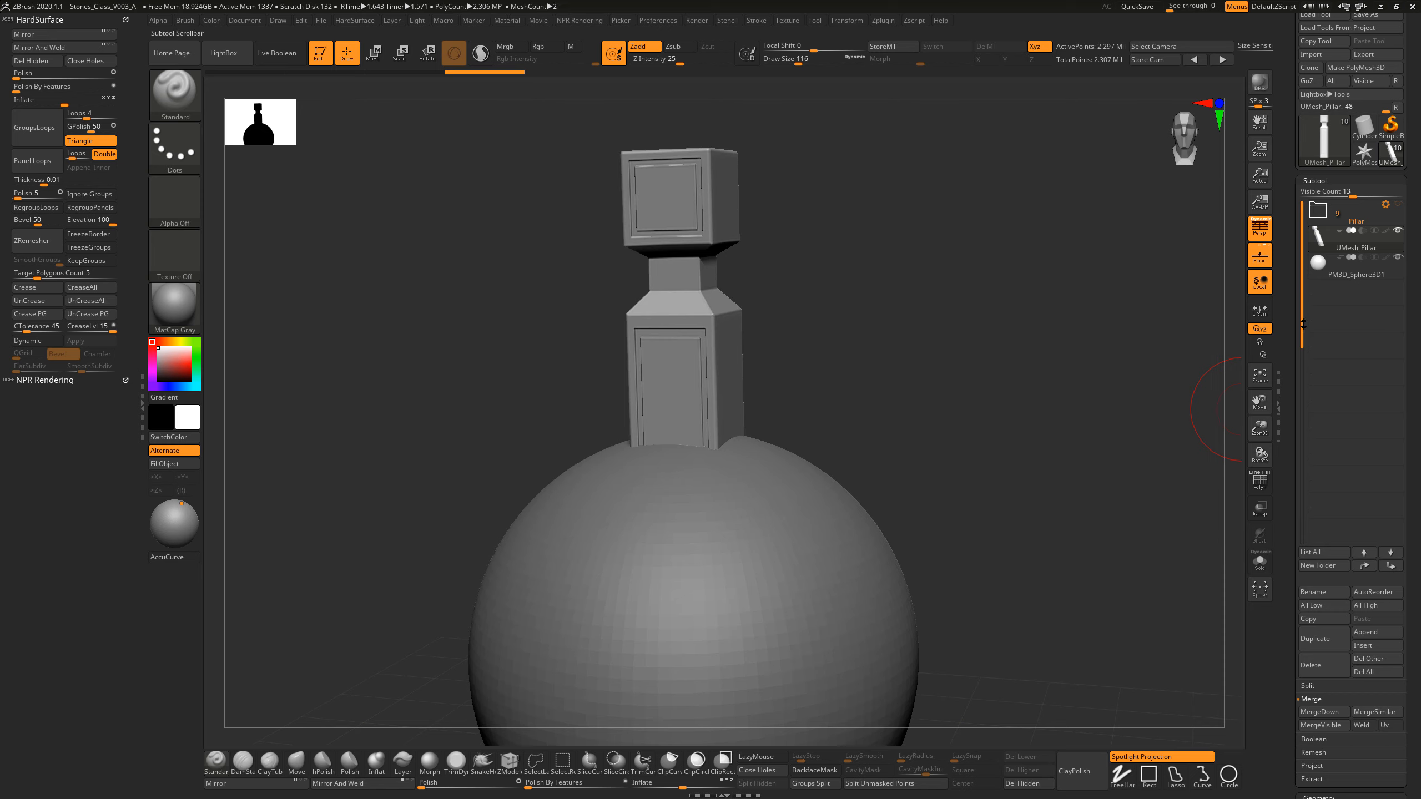
Step: Select the sphere subtool and initialize it as a QCube with X, Y and Z resolution 2
click(1338, 272)
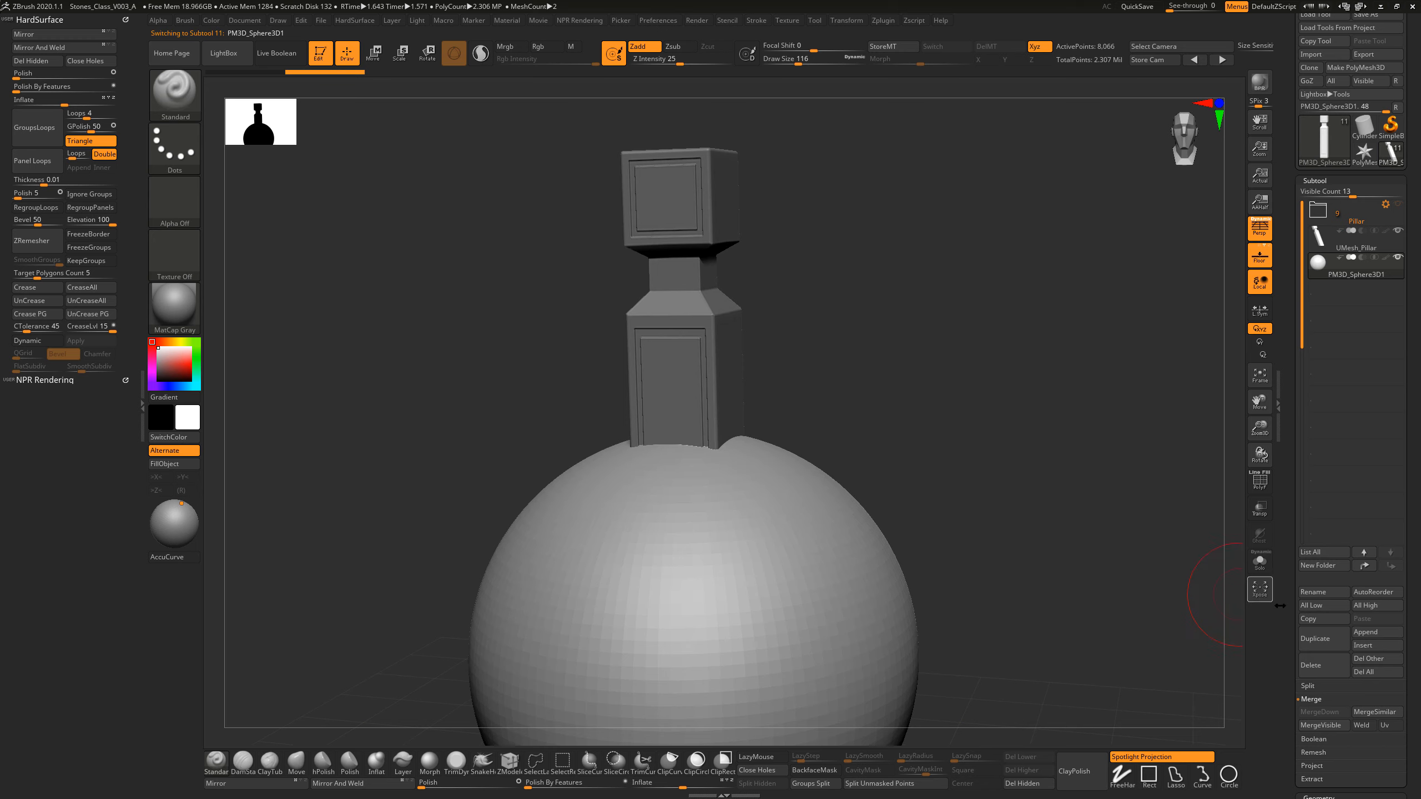
drag(1297, 616, 1297, 490)
scroll(1337, 574, down, 5)
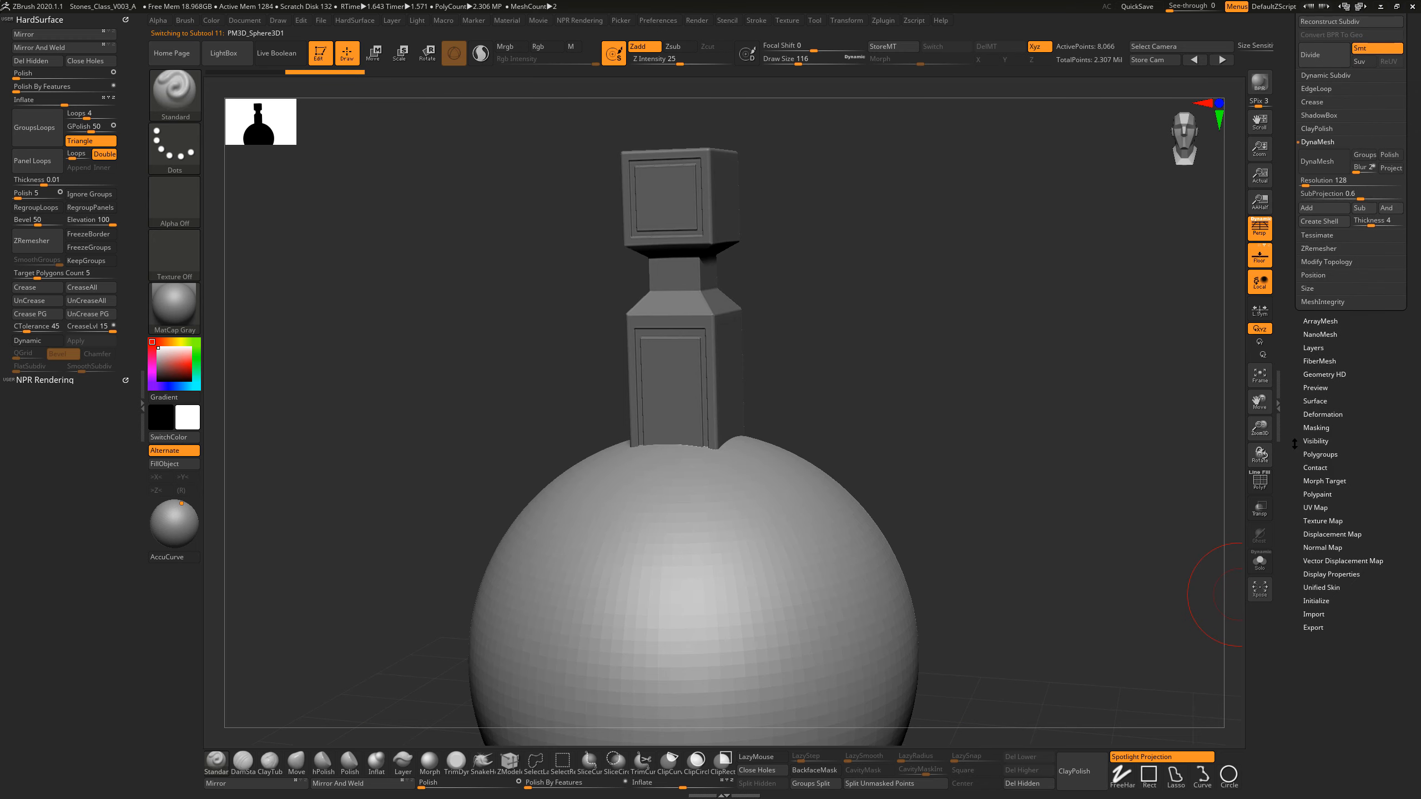
click(1317, 601)
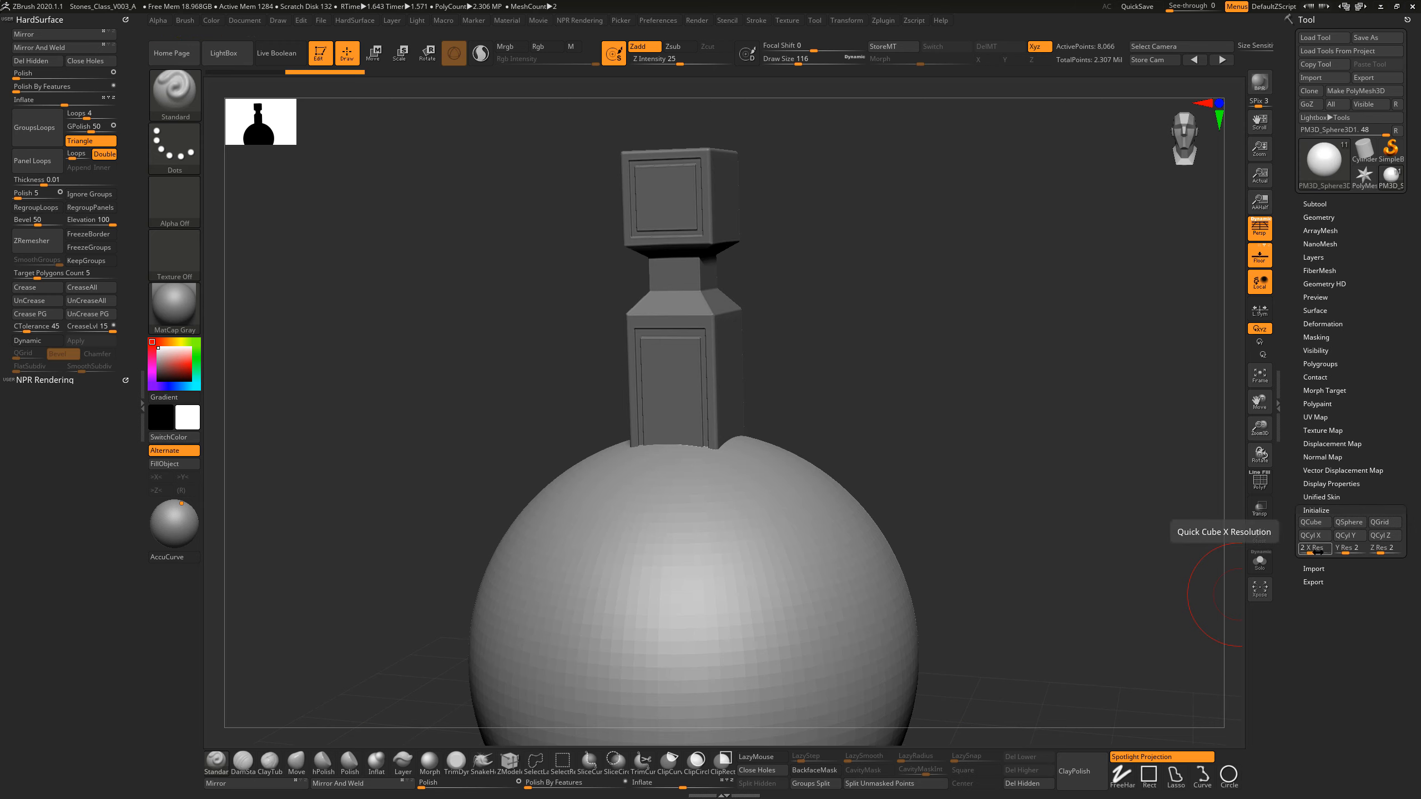
click(1312, 523)
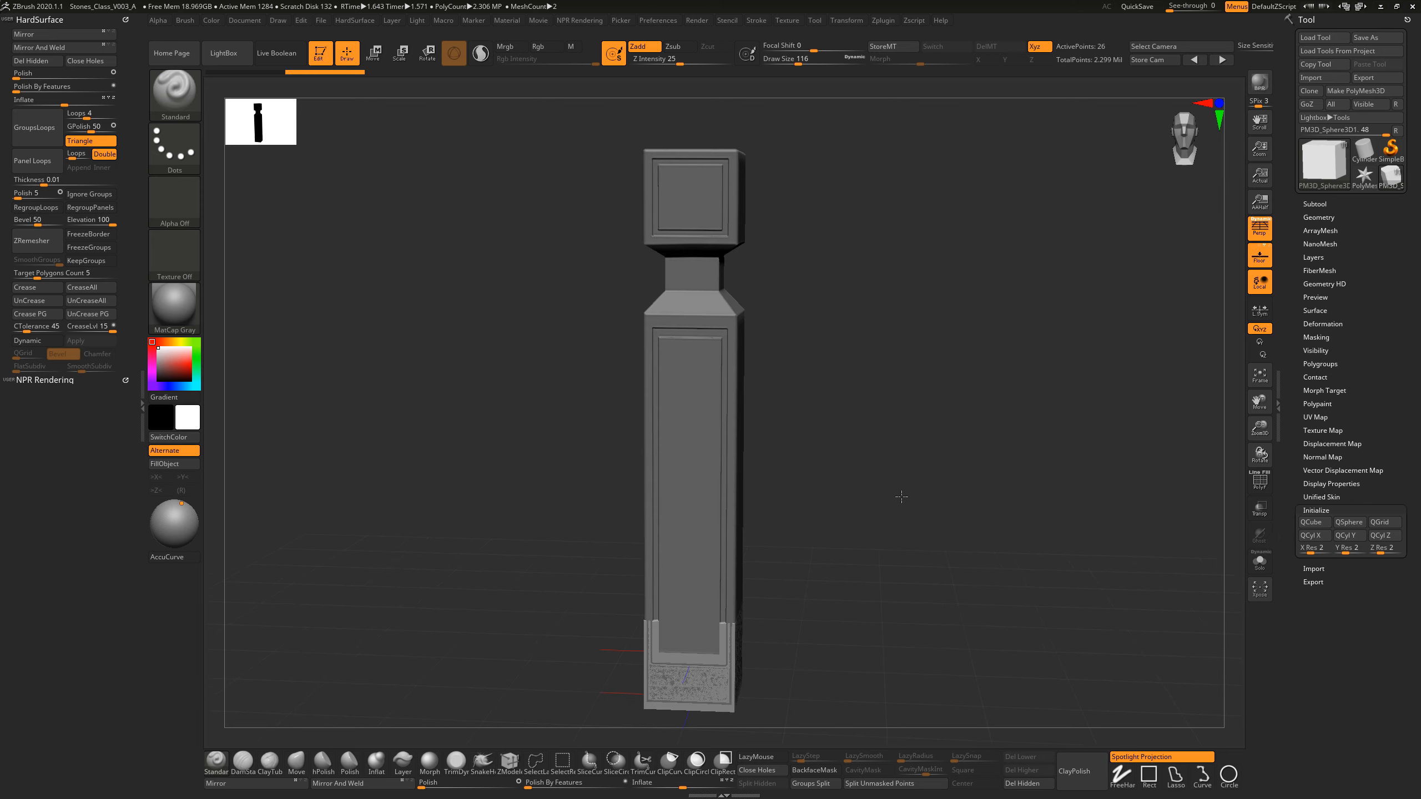
Step: Activate the Move gizmo on the cube and isolate the cube with Solo, hiding the finished pillar
mouse_move(896, 495)
mouse_down()
mouse_move(863, 574)
mouse_move(850, 537)
mouse_move(828, 564)
mouse_move(900, 532)
mouse_move(767, 552)
mouse_up()
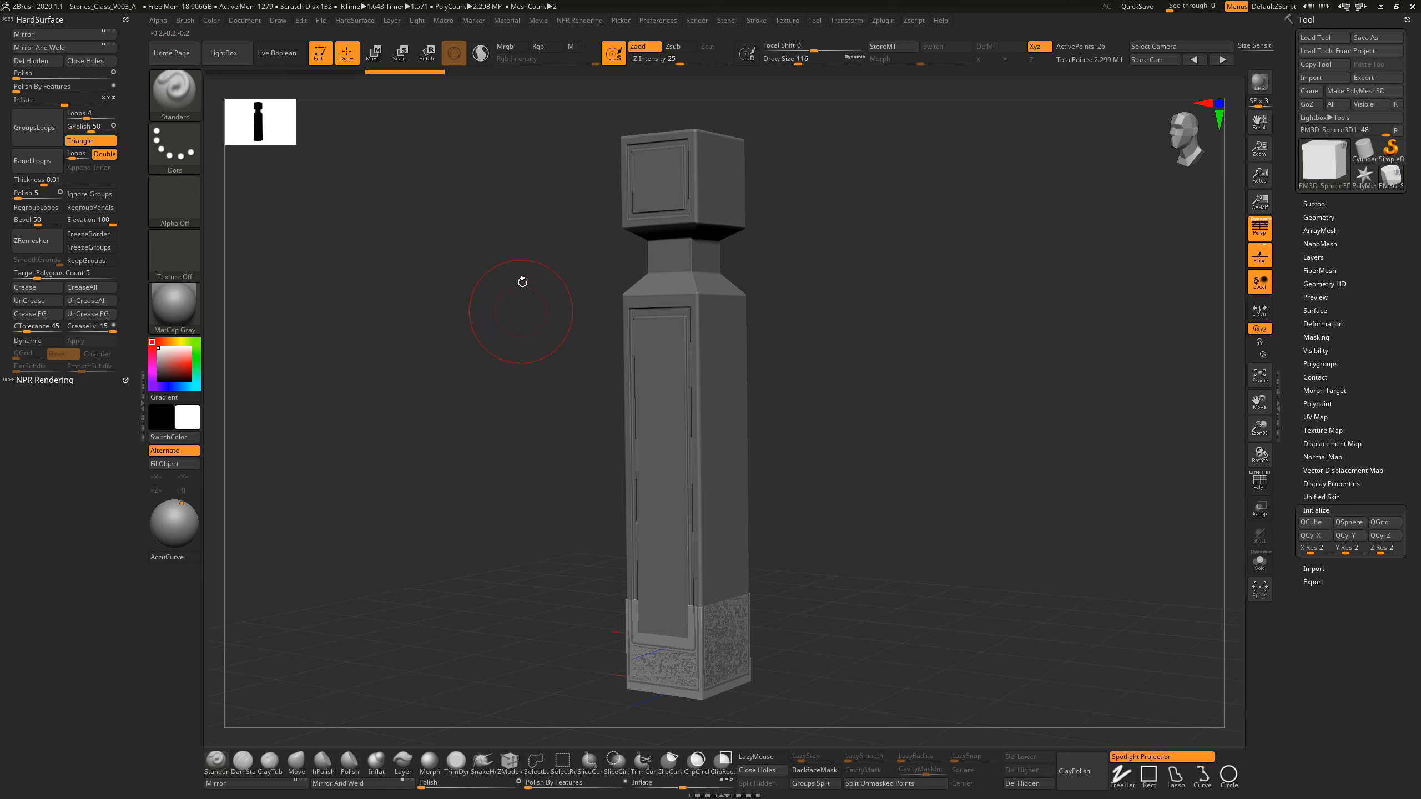
click(376, 61)
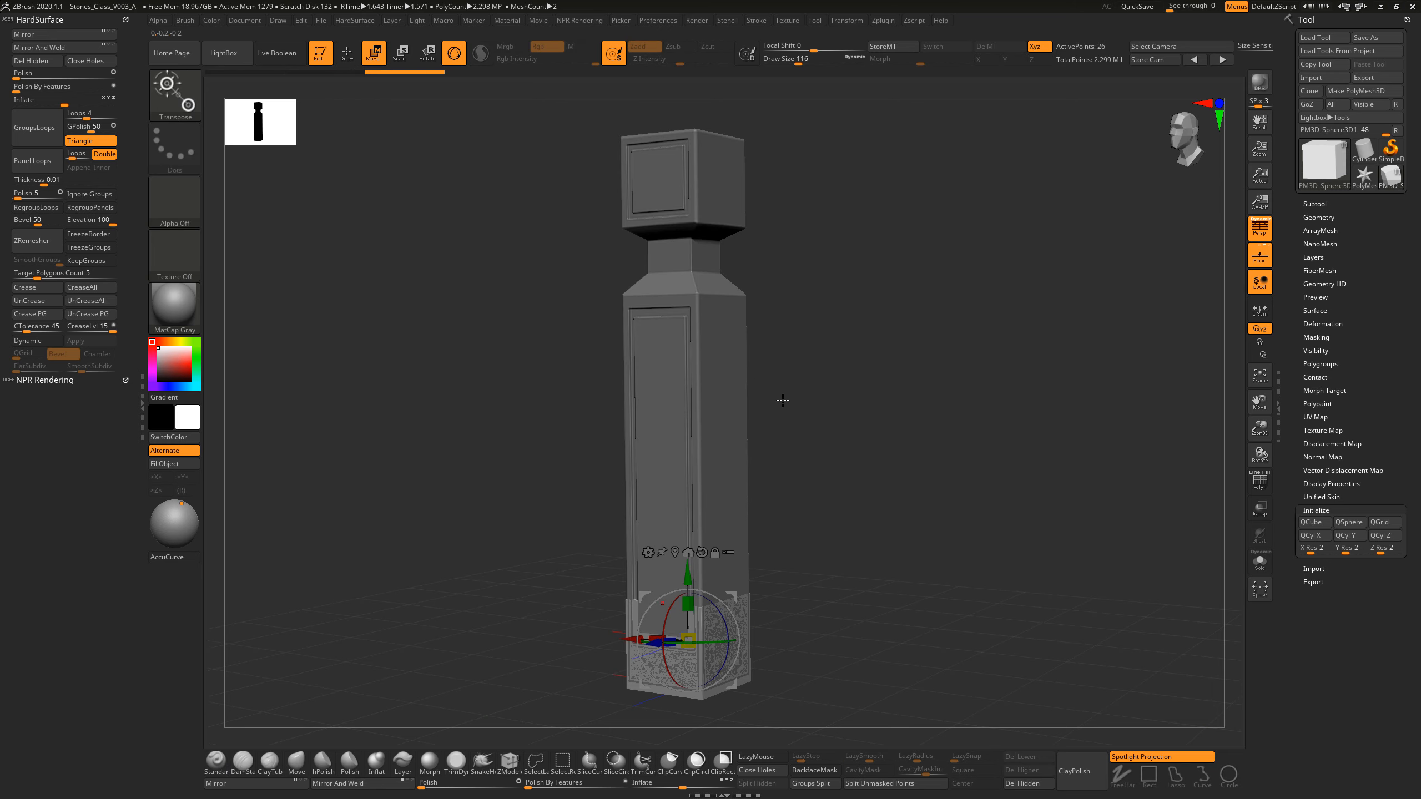
drag(841, 449, 892, 501)
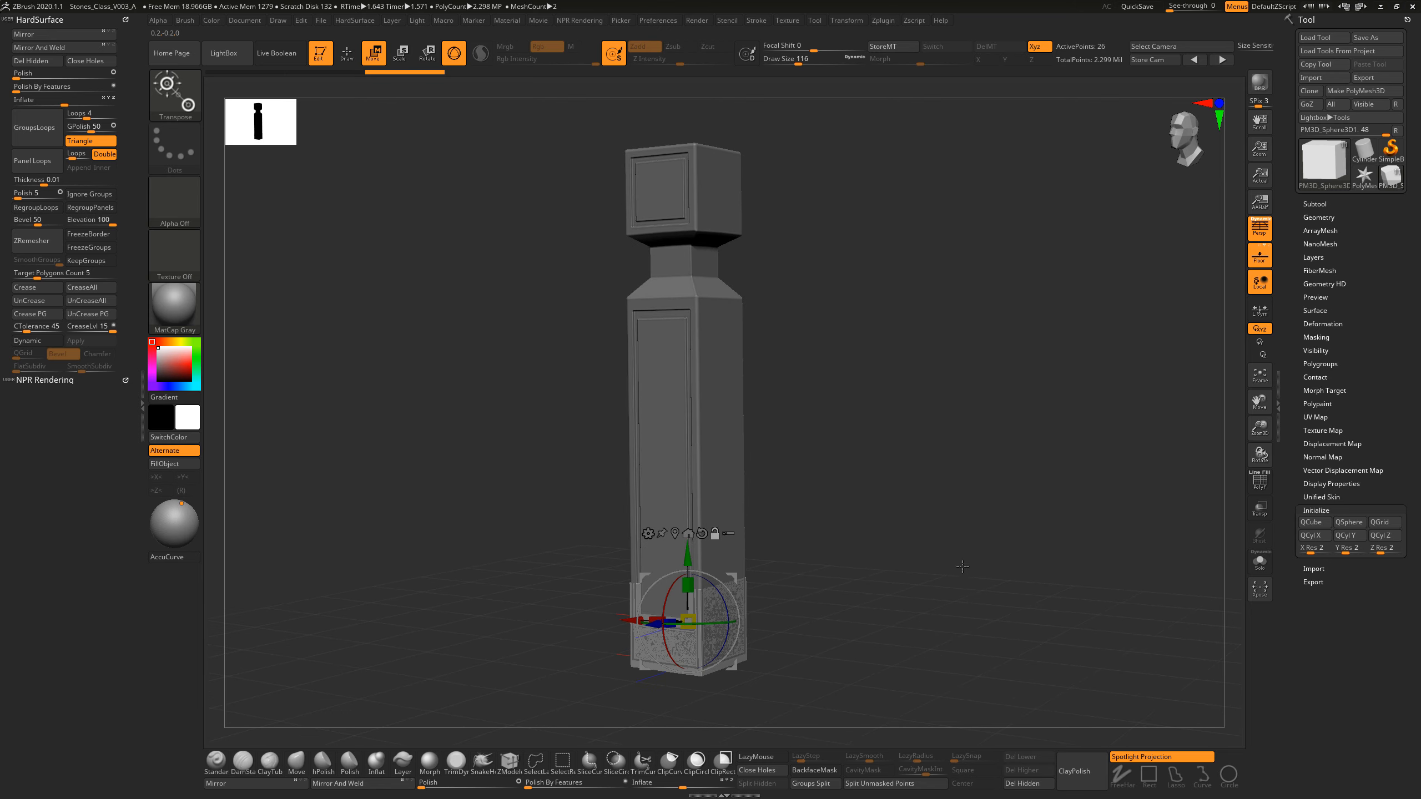
key(alt+s)
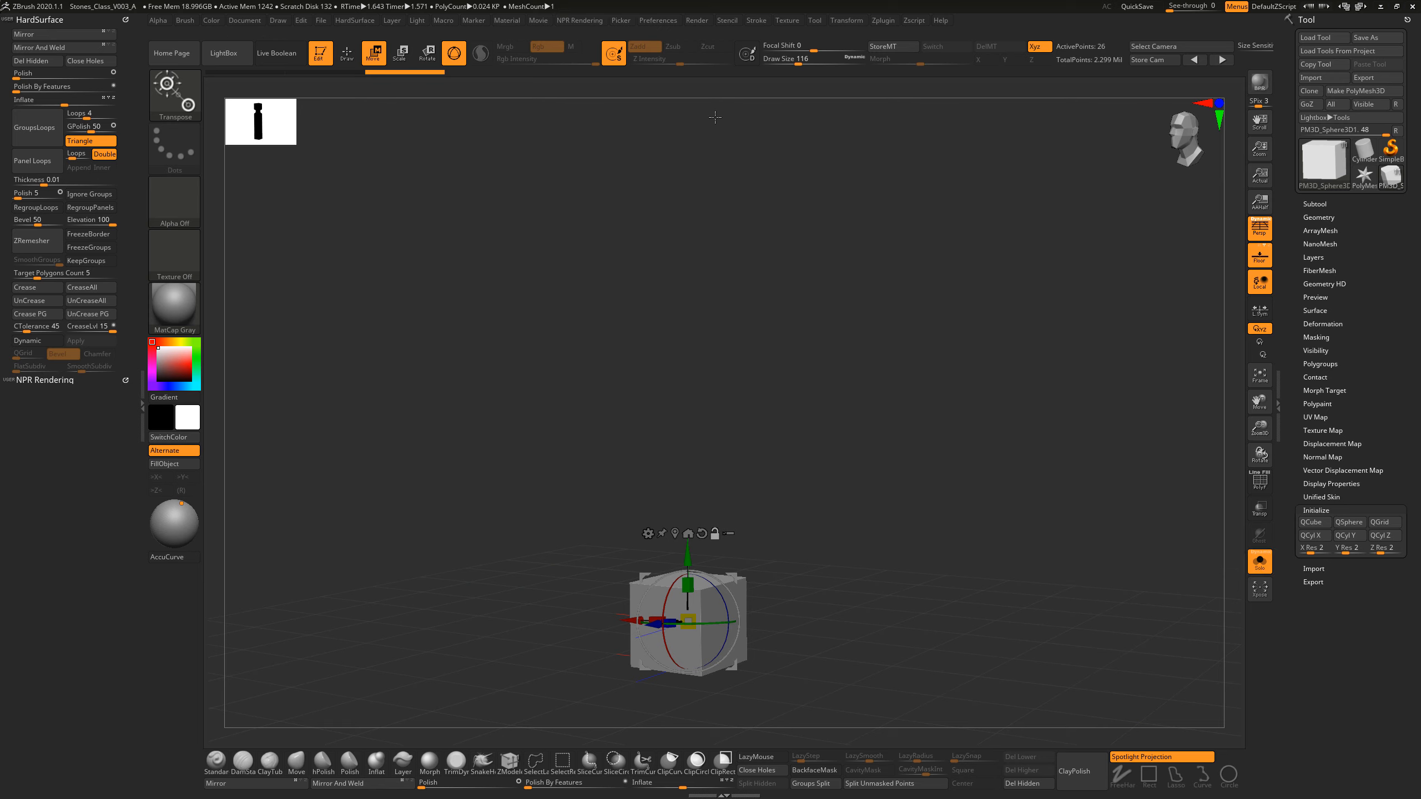
Step: Expand the Hotkeys section of the preferences and dock the Preferences palette in the tray
click(676, 21)
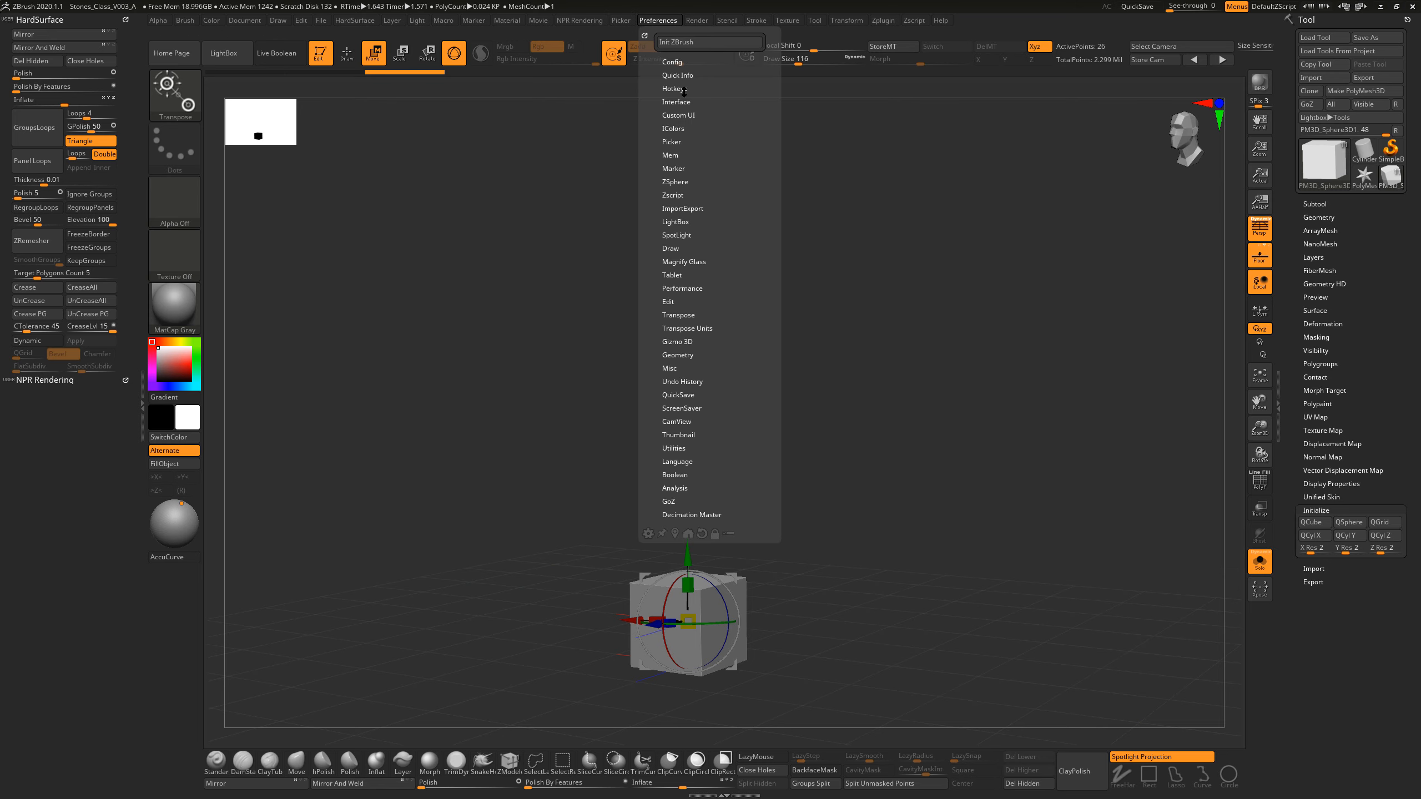
click(683, 88)
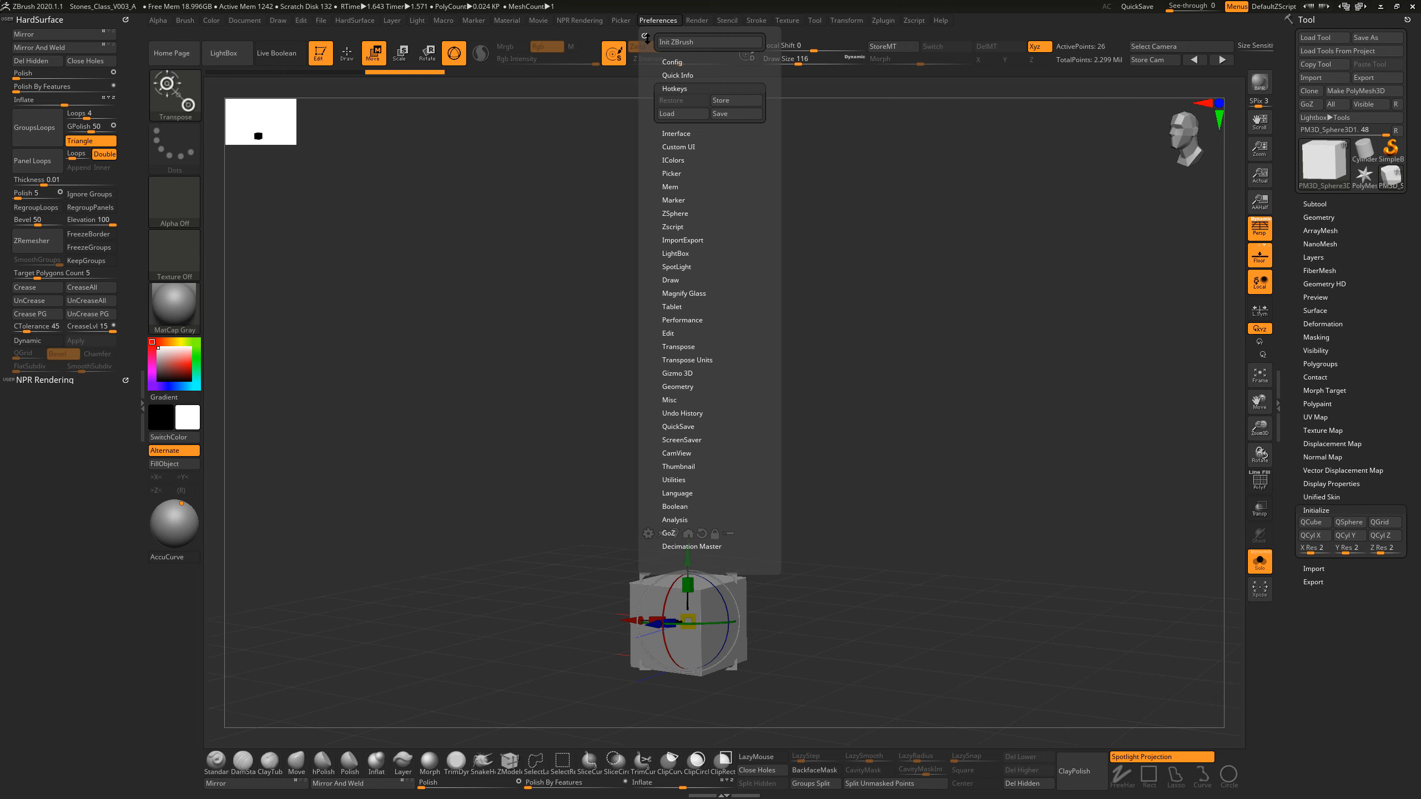
click(644, 36)
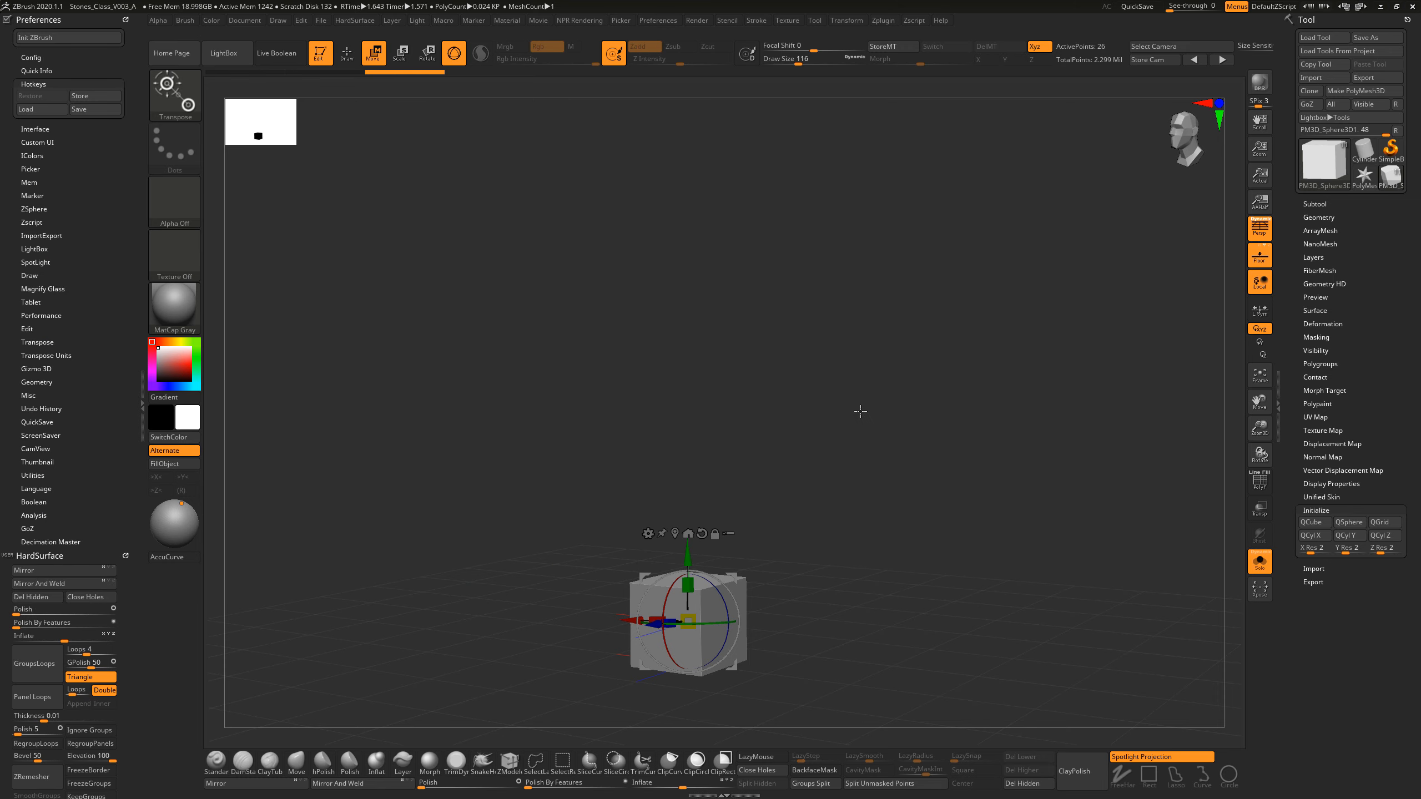
Step: Place the gizmo pivot at the cube's lower front corner and reset the gizmo's orientation
drag(784, 481, 784, 520)
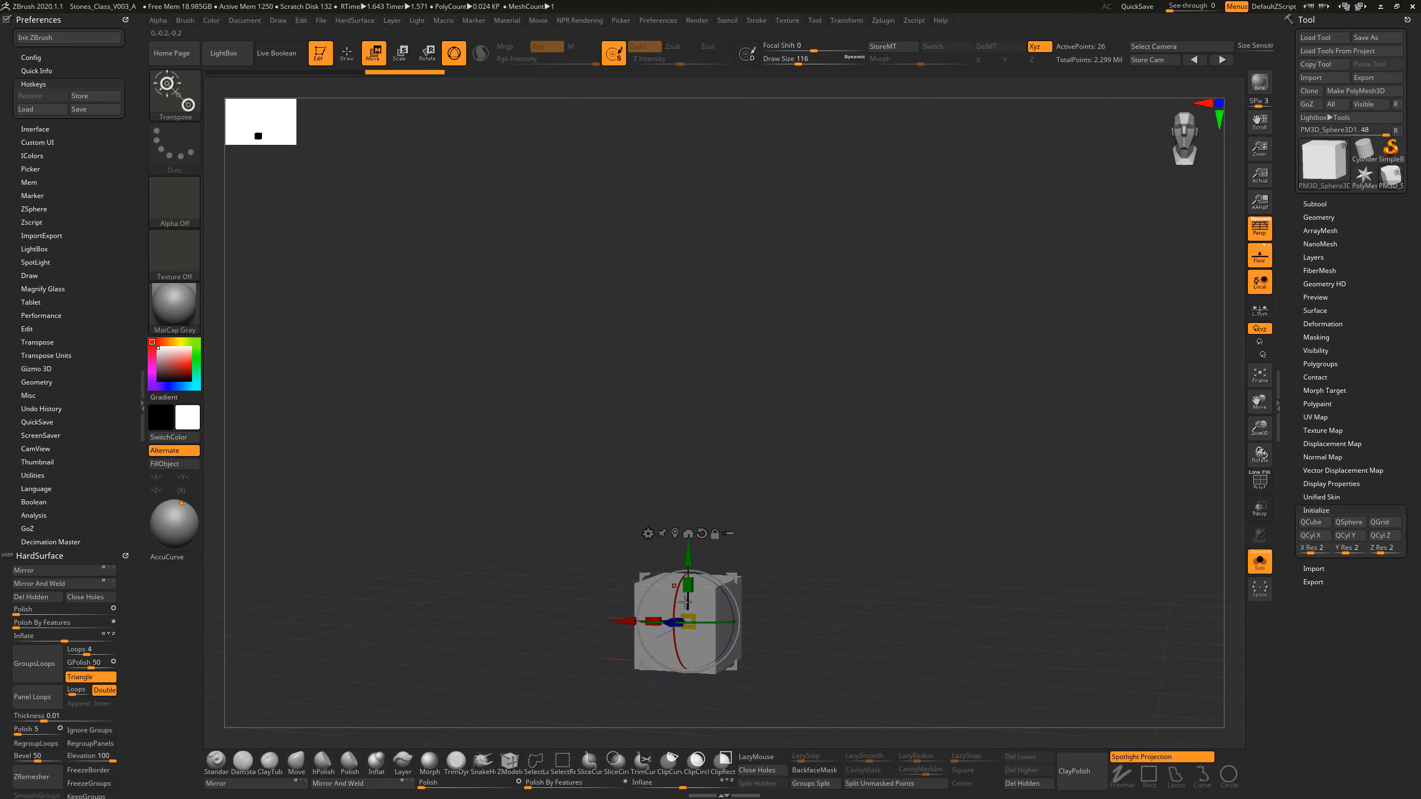
alt+click(634, 669)
drag(786, 659, 755, 651)
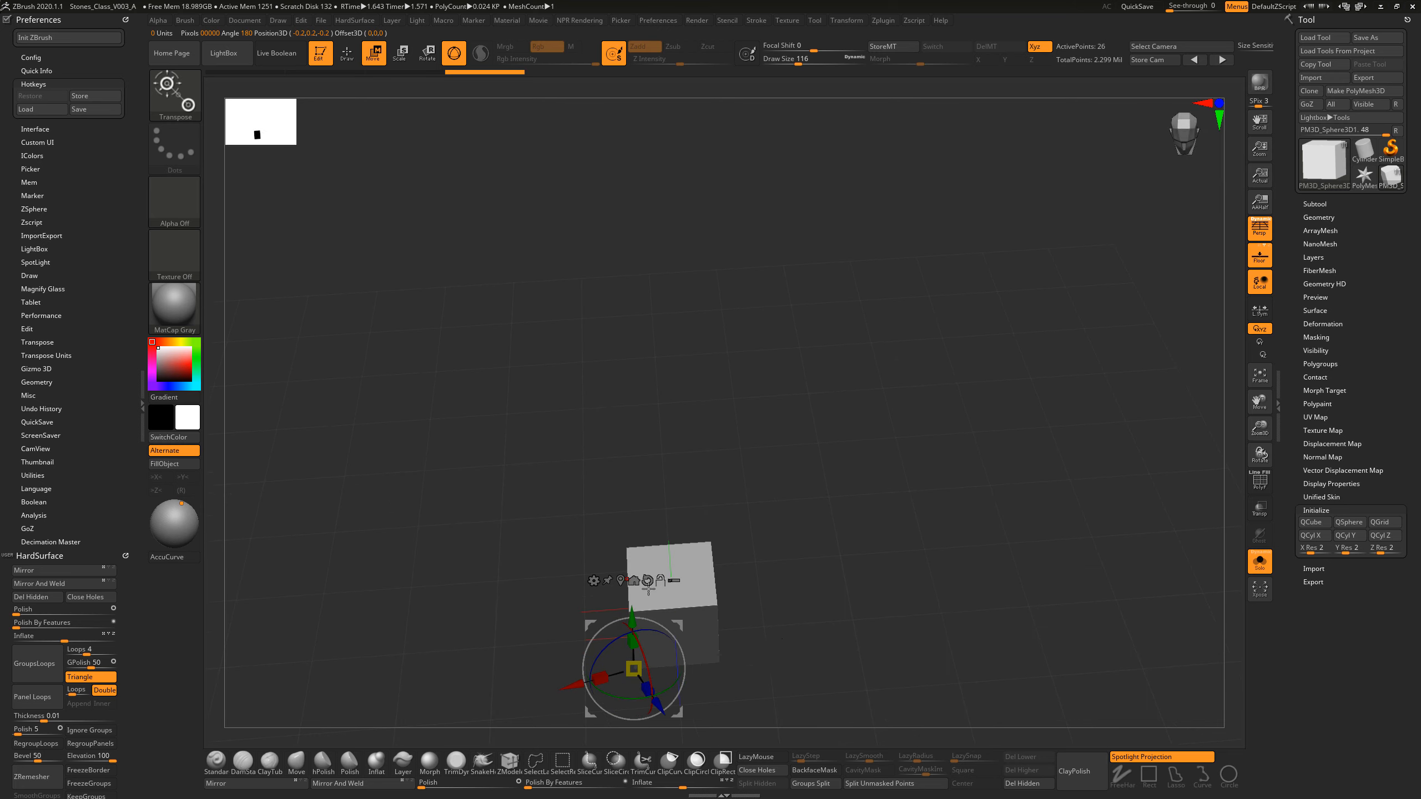
click(648, 582)
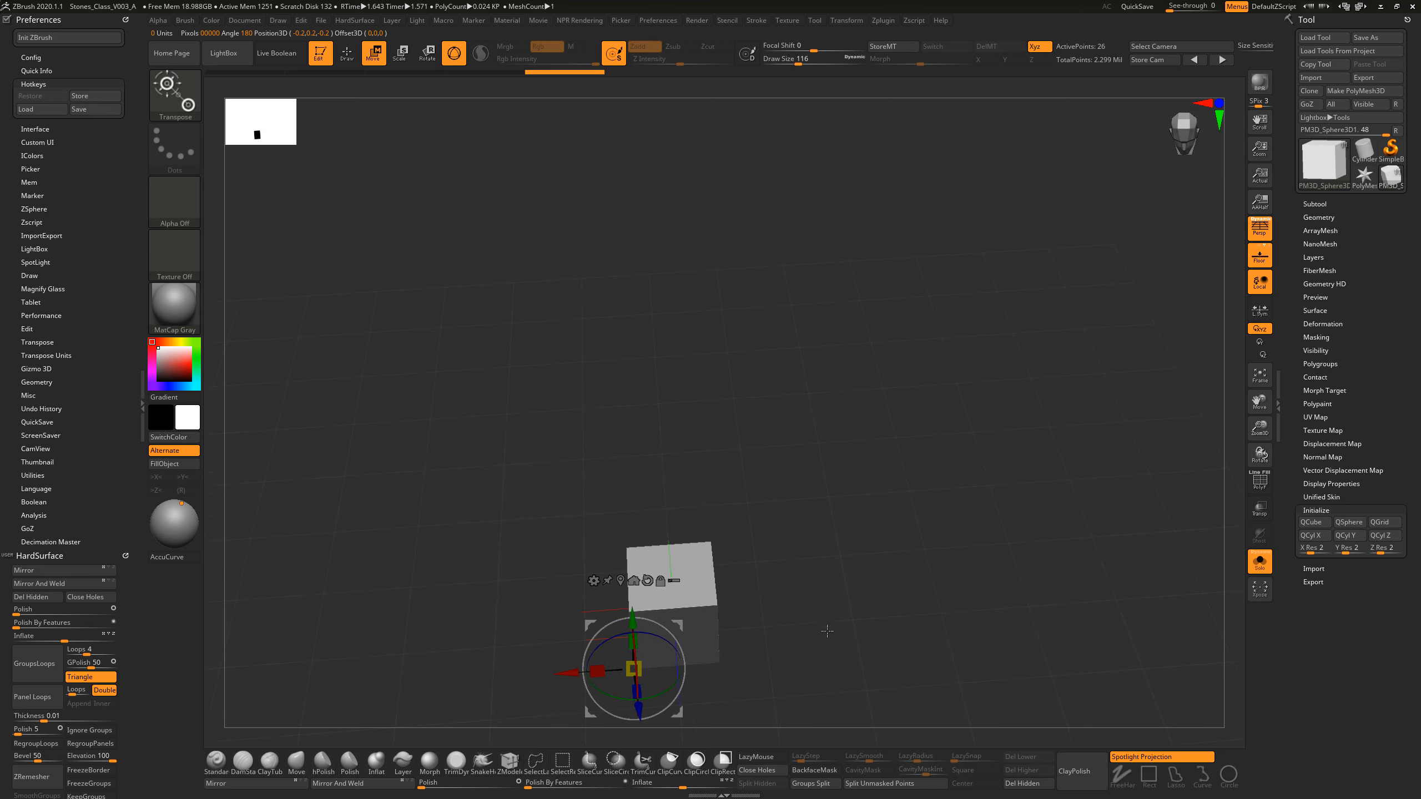
Step: Scale the cube upward along its vertical axis from the base pivot to form a tall pillar box
drag(829, 637, 865, 586)
alt+drag(859, 571, 846, 603)
drag(846, 602, 865, 610)
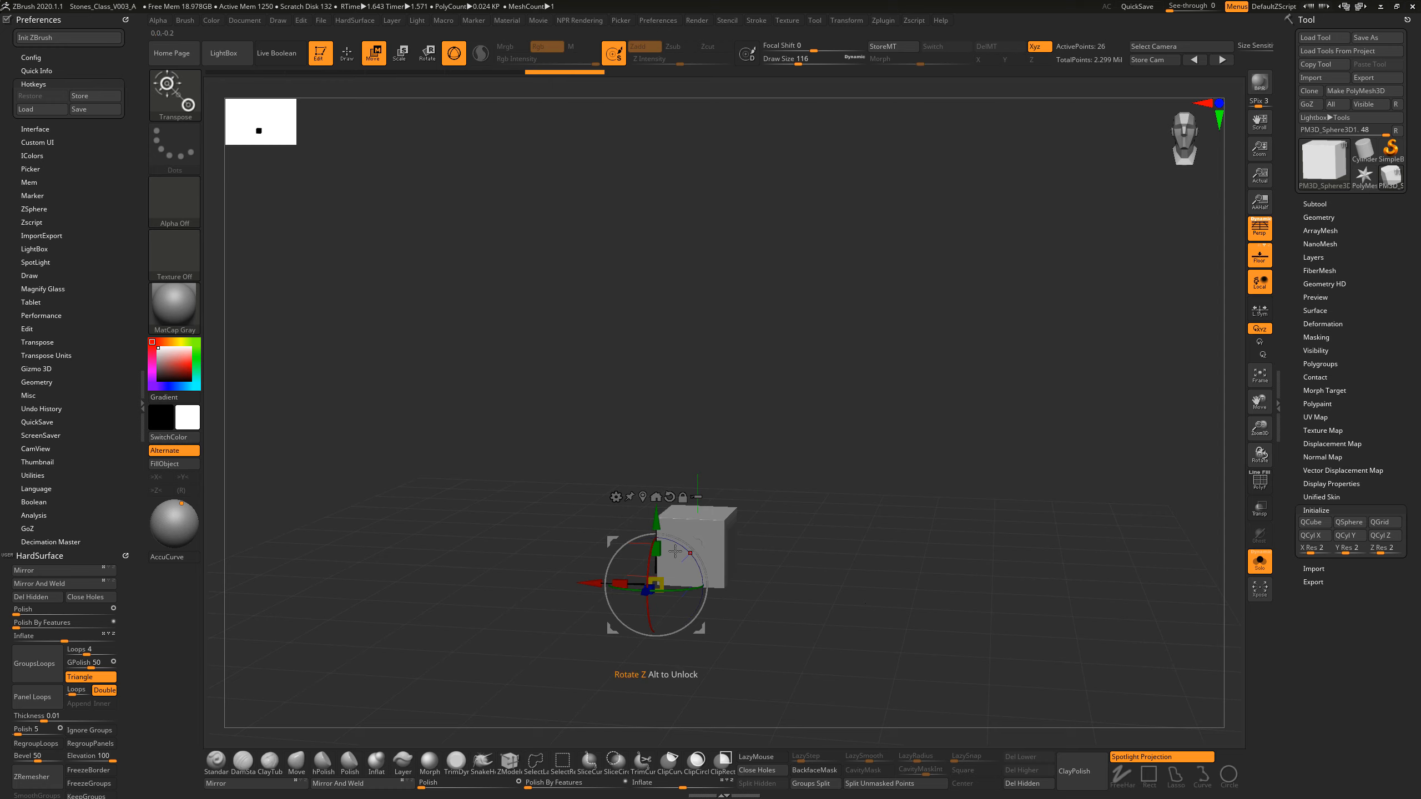
drag(659, 543, 701, 311)
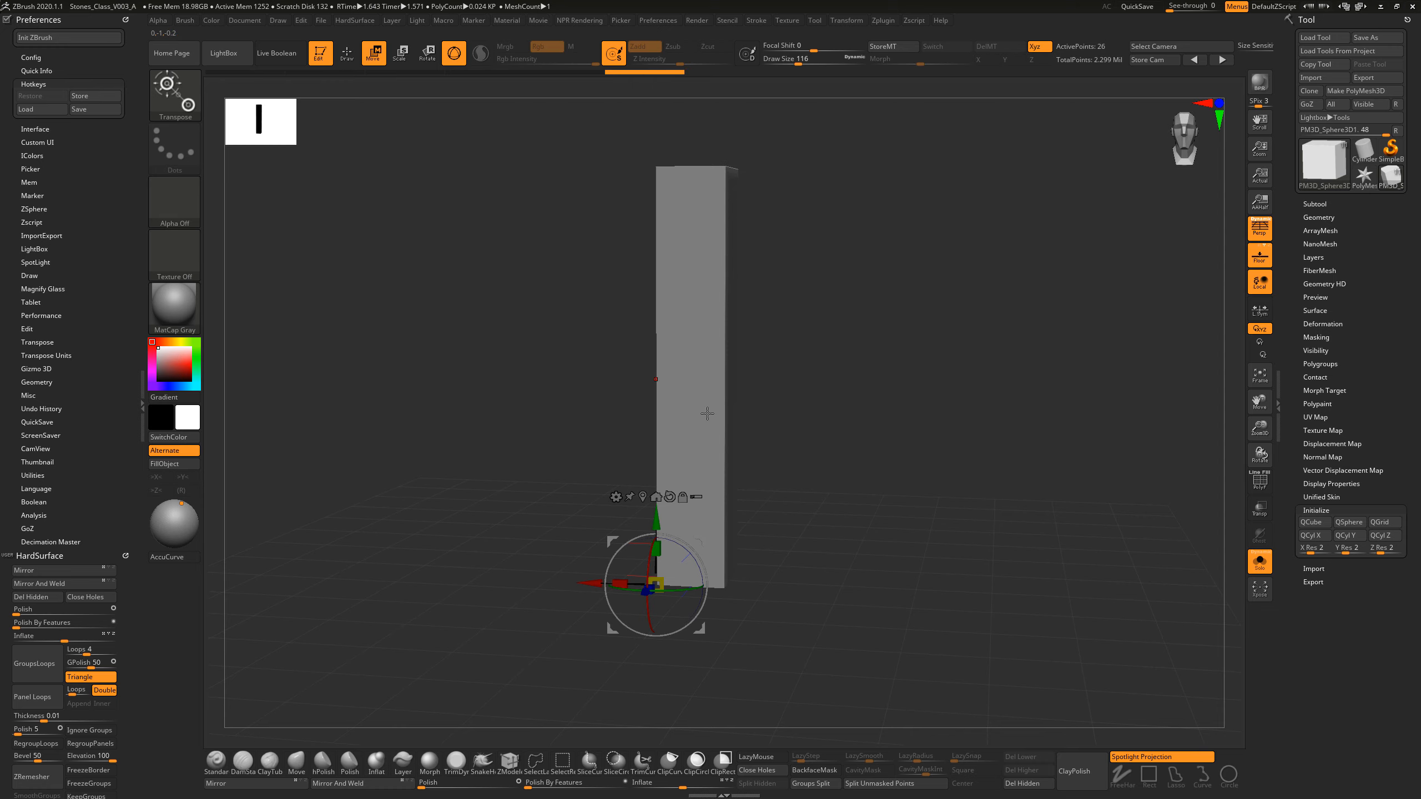
Step: Turn on PolyFrame to display the box's wireframe and polygroups, viewing it from several angles
drag(837, 409, 915, 456)
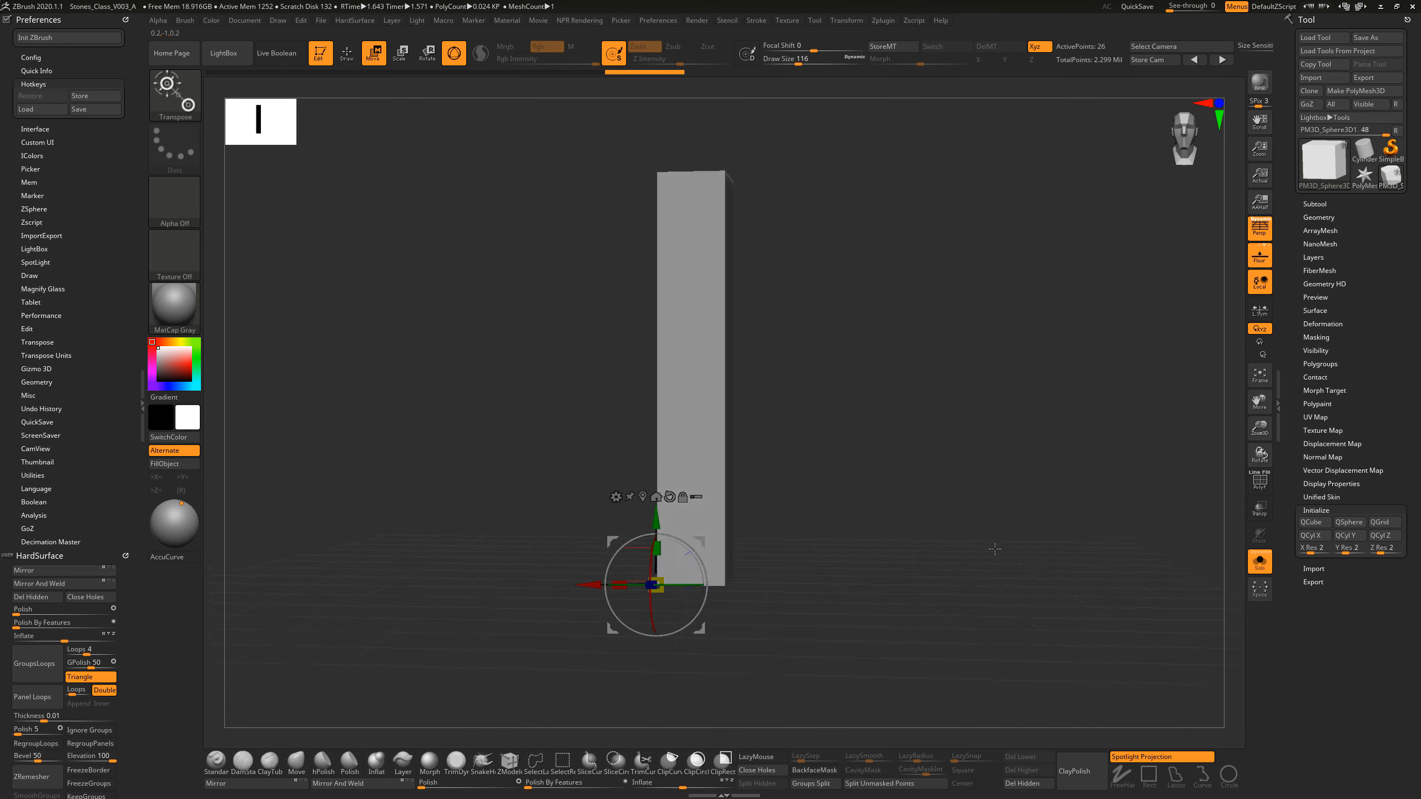
click(1257, 483)
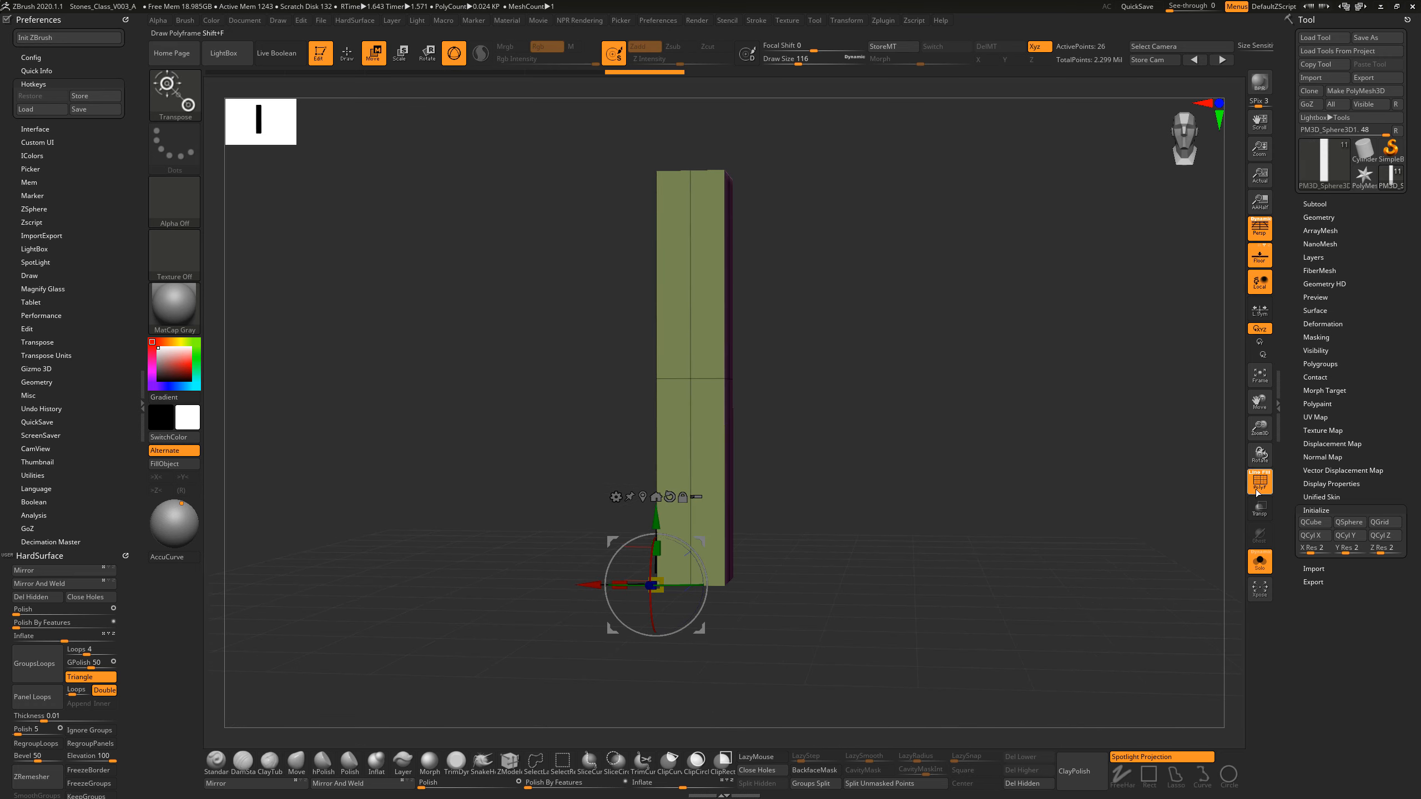
drag(1063, 498, 987, 536)
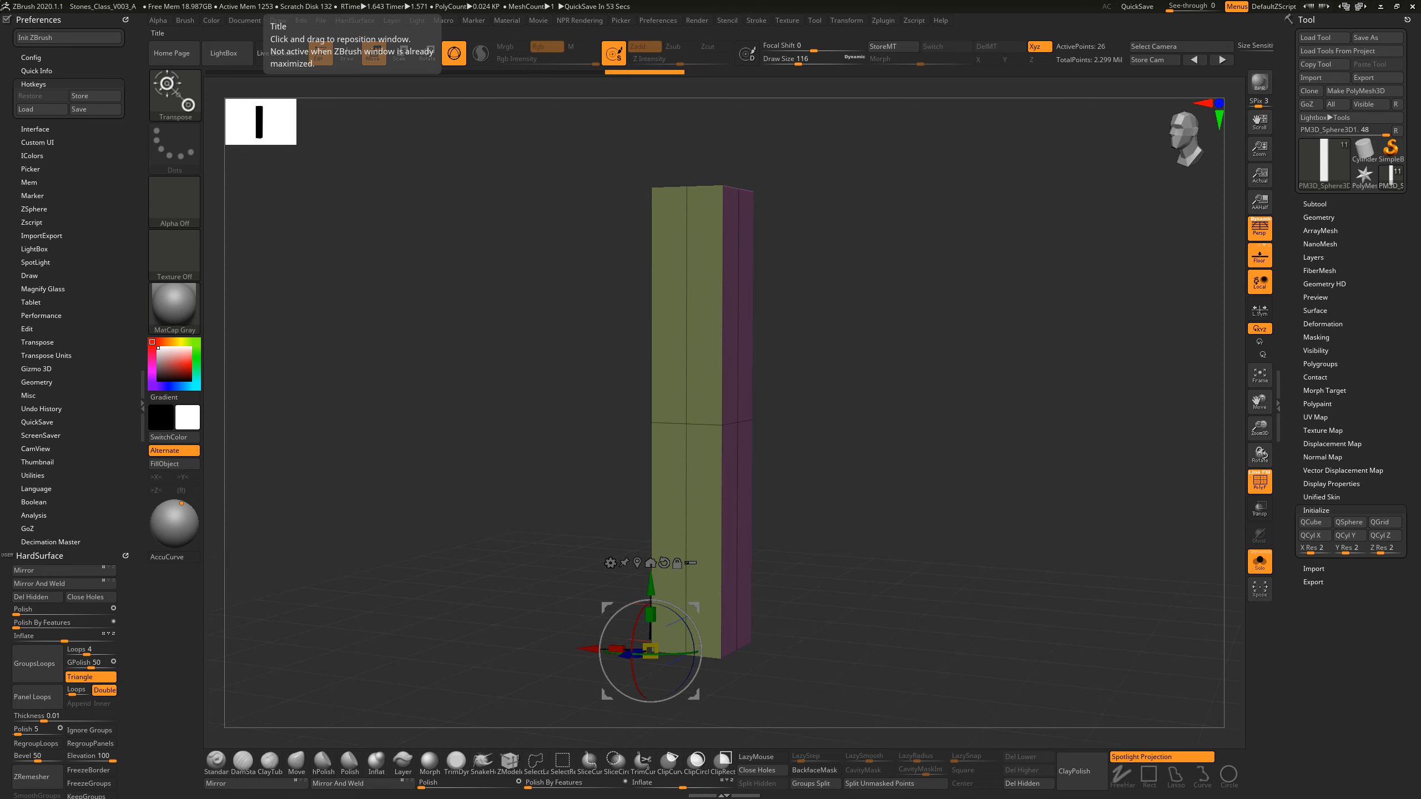
mouse_move(514, 528)
mouse_down()
mouse_move(530, 527)
mouse_move(513, 532)
mouse_up()
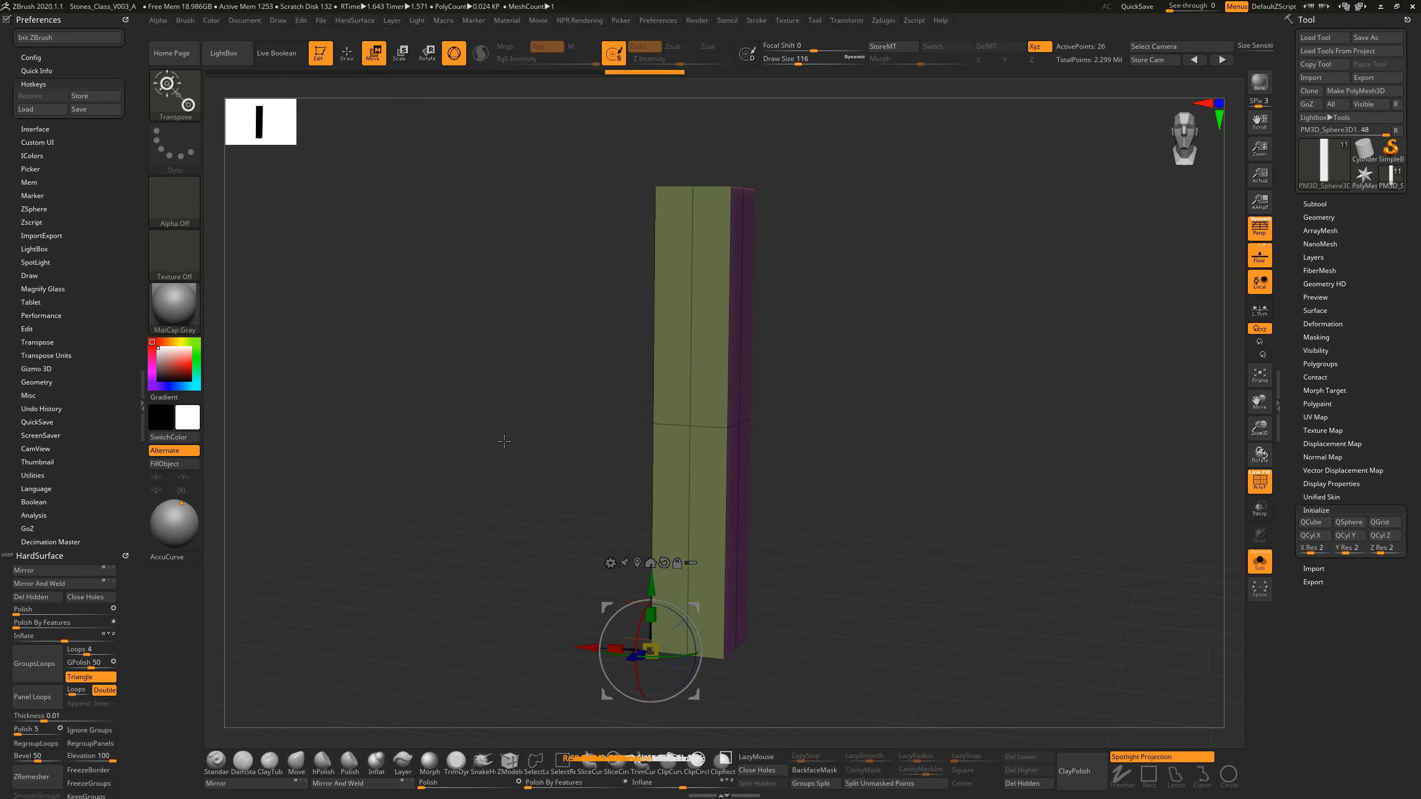
drag(503, 442, 499, 481)
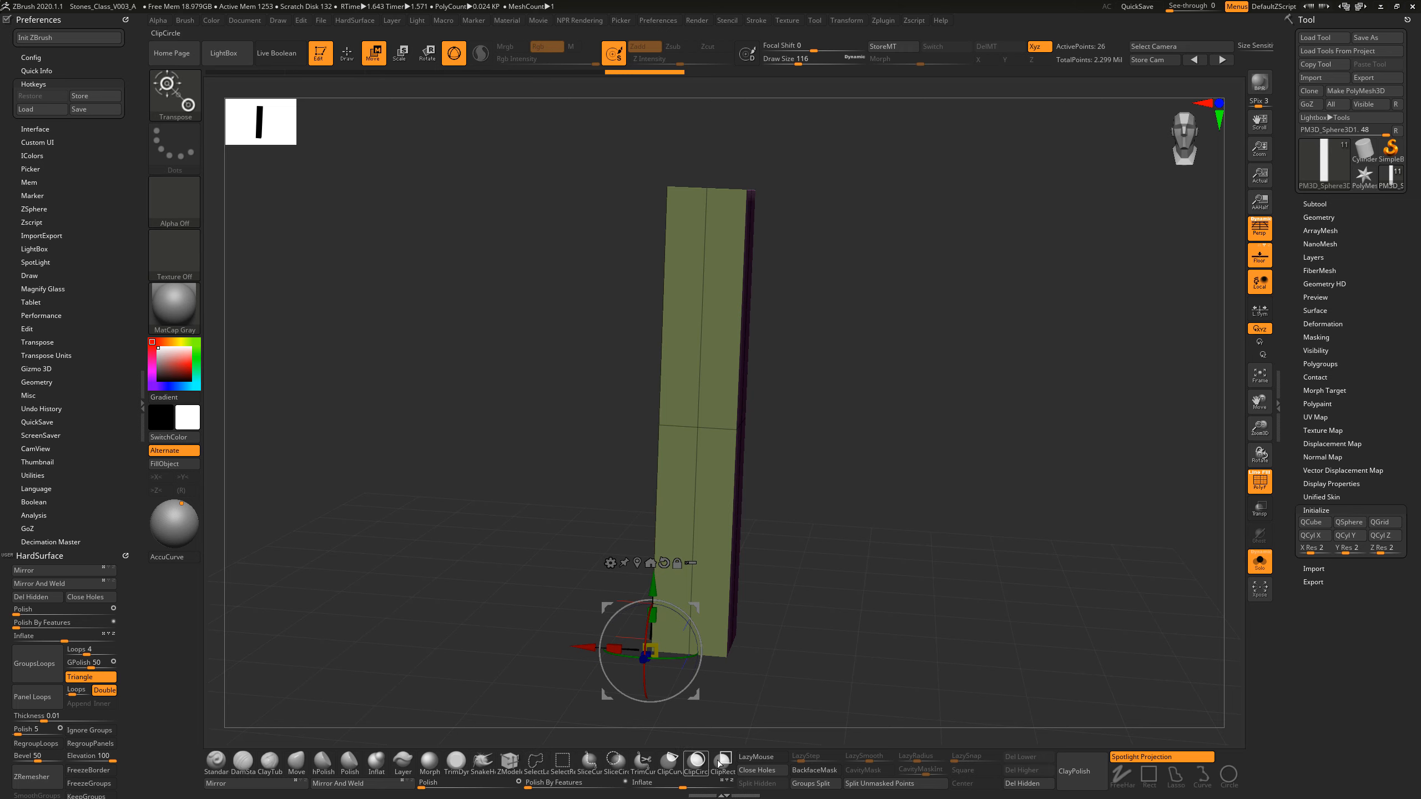
Step: Switch from the transpose gizmo to the ZModeler brush
click(511, 772)
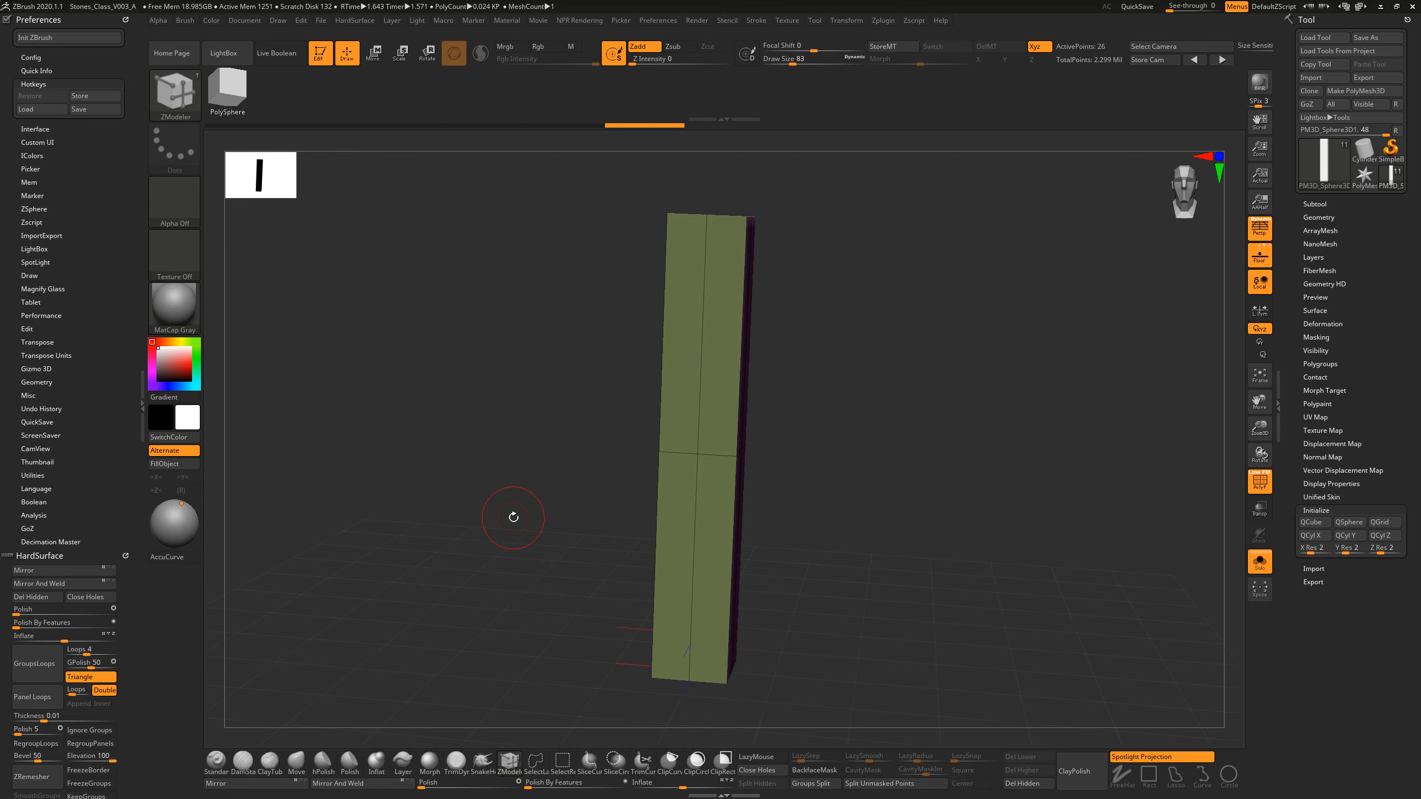
key(b)
key(z)
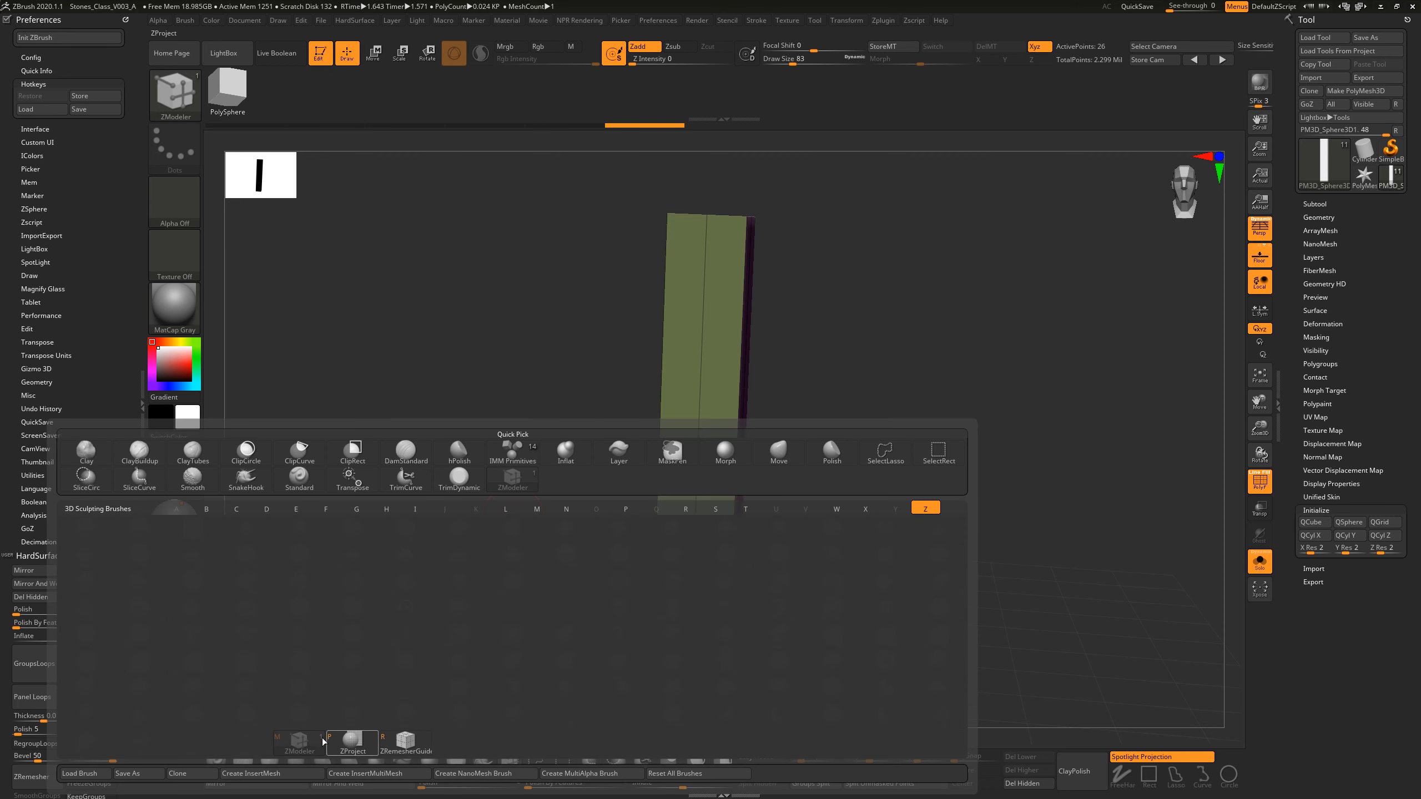
key(m)
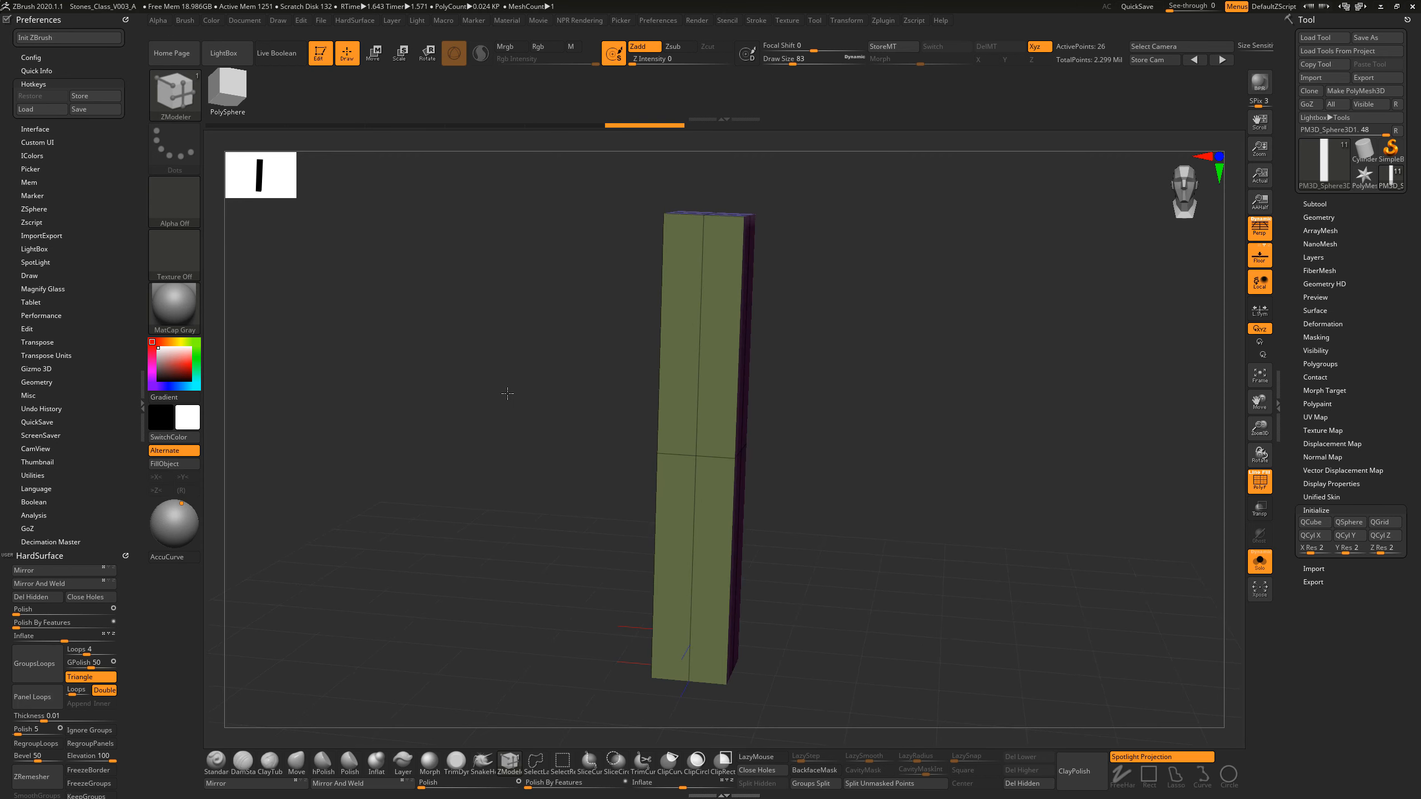
Step: Set the ZModeler edge action to Insert on a vertical edge of the box
drag(505, 394, 823, 325)
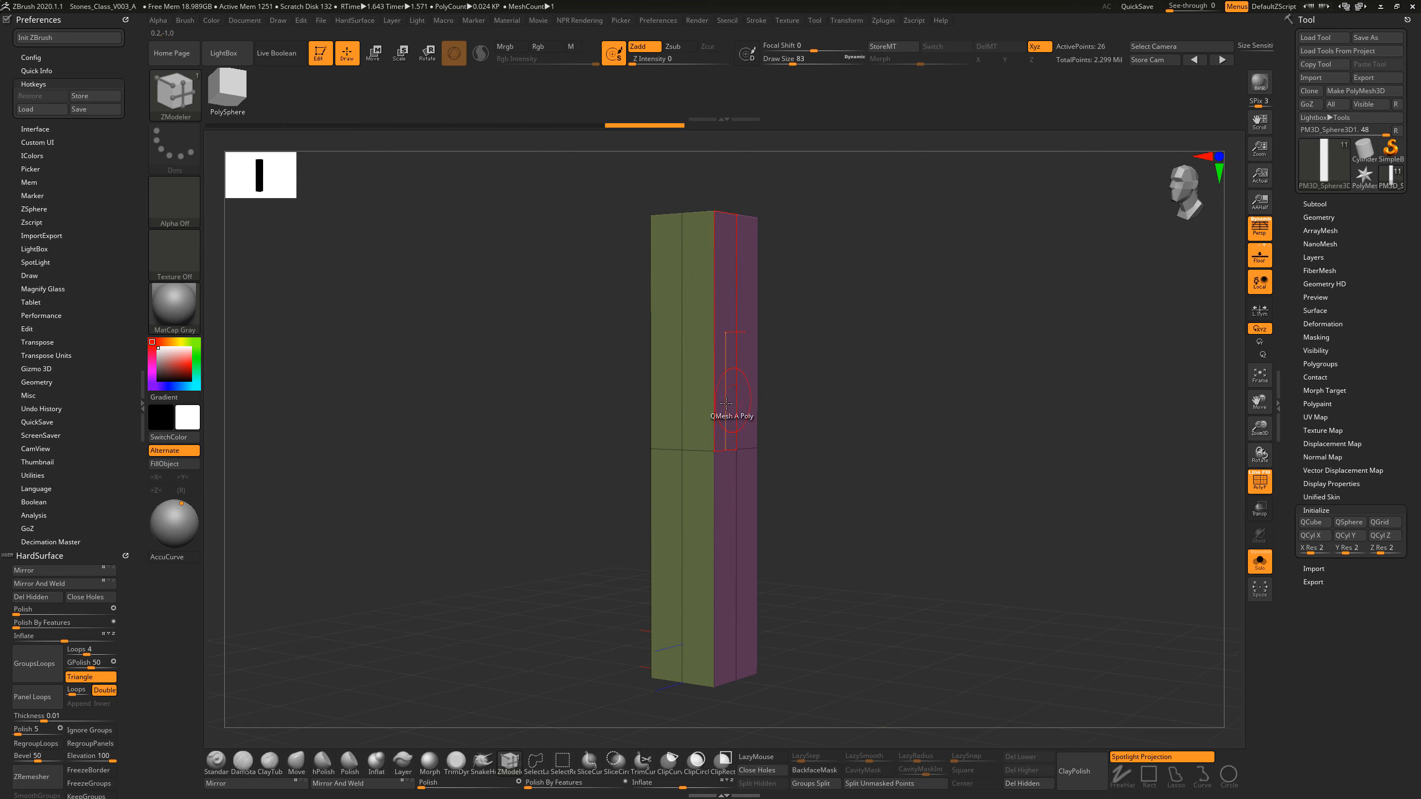
key(space)
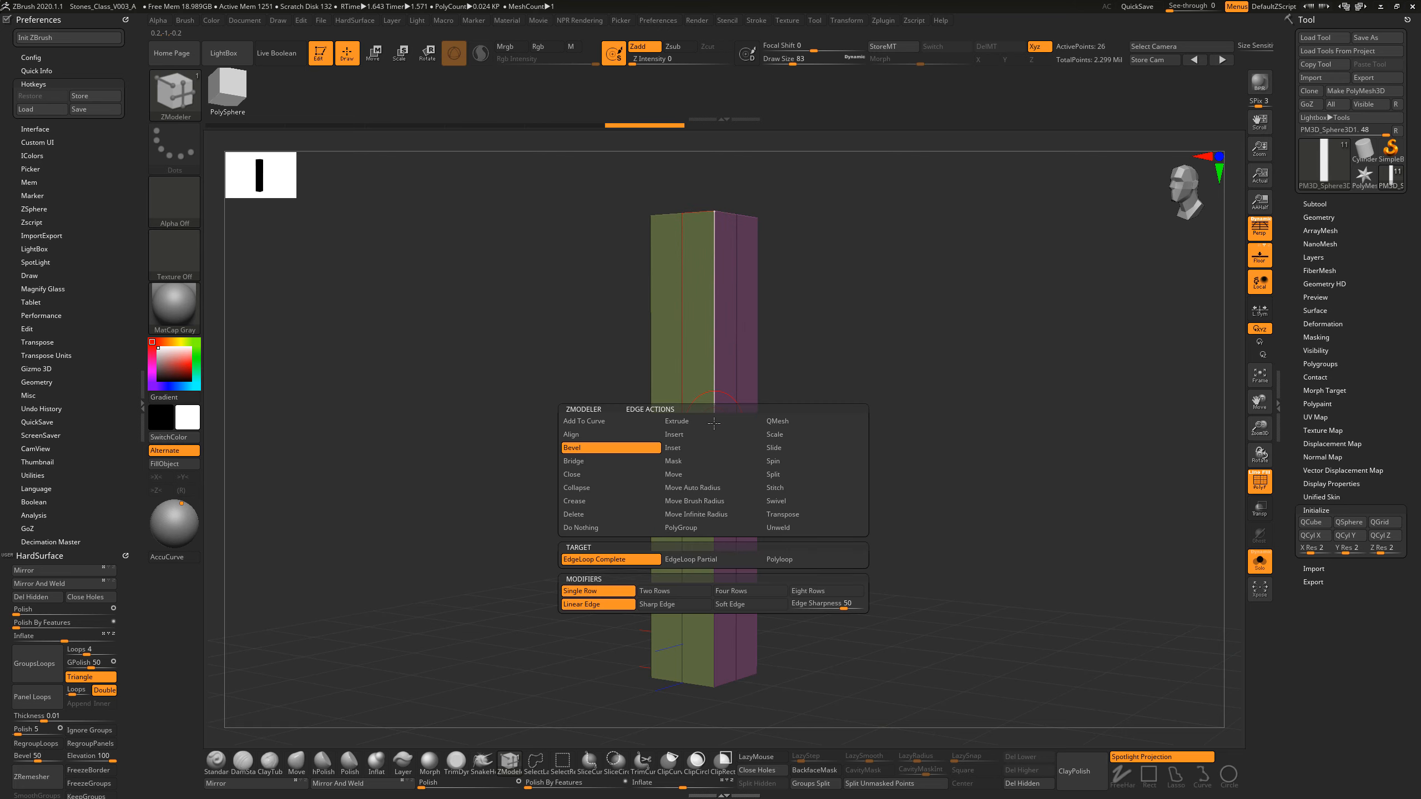
click(689, 438)
Step: Try inserting single edge loops around the upper half of the box, and undo all of them
drag(714, 416, 712, 279)
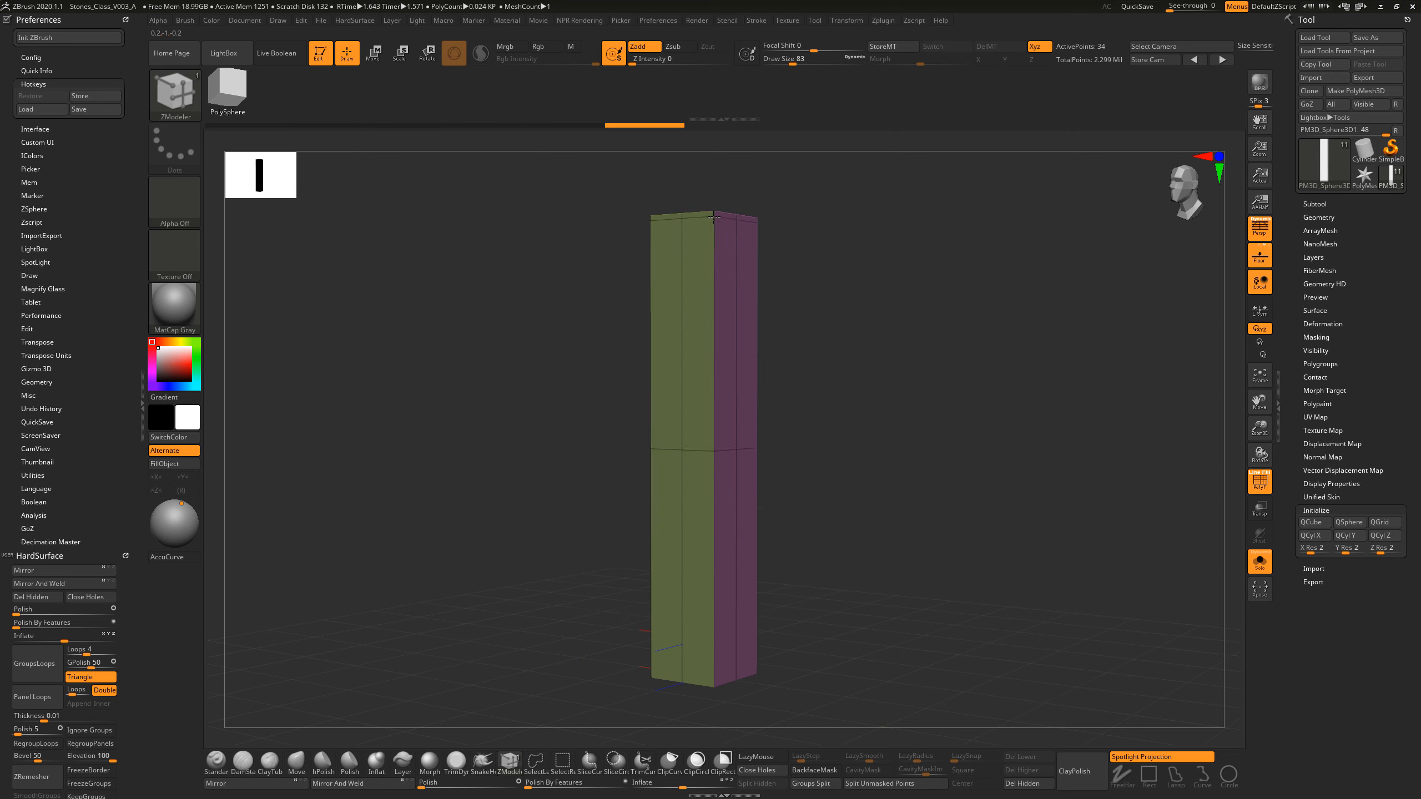
drag(714, 216, 691, 414)
drag(711, 339, 712, 412)
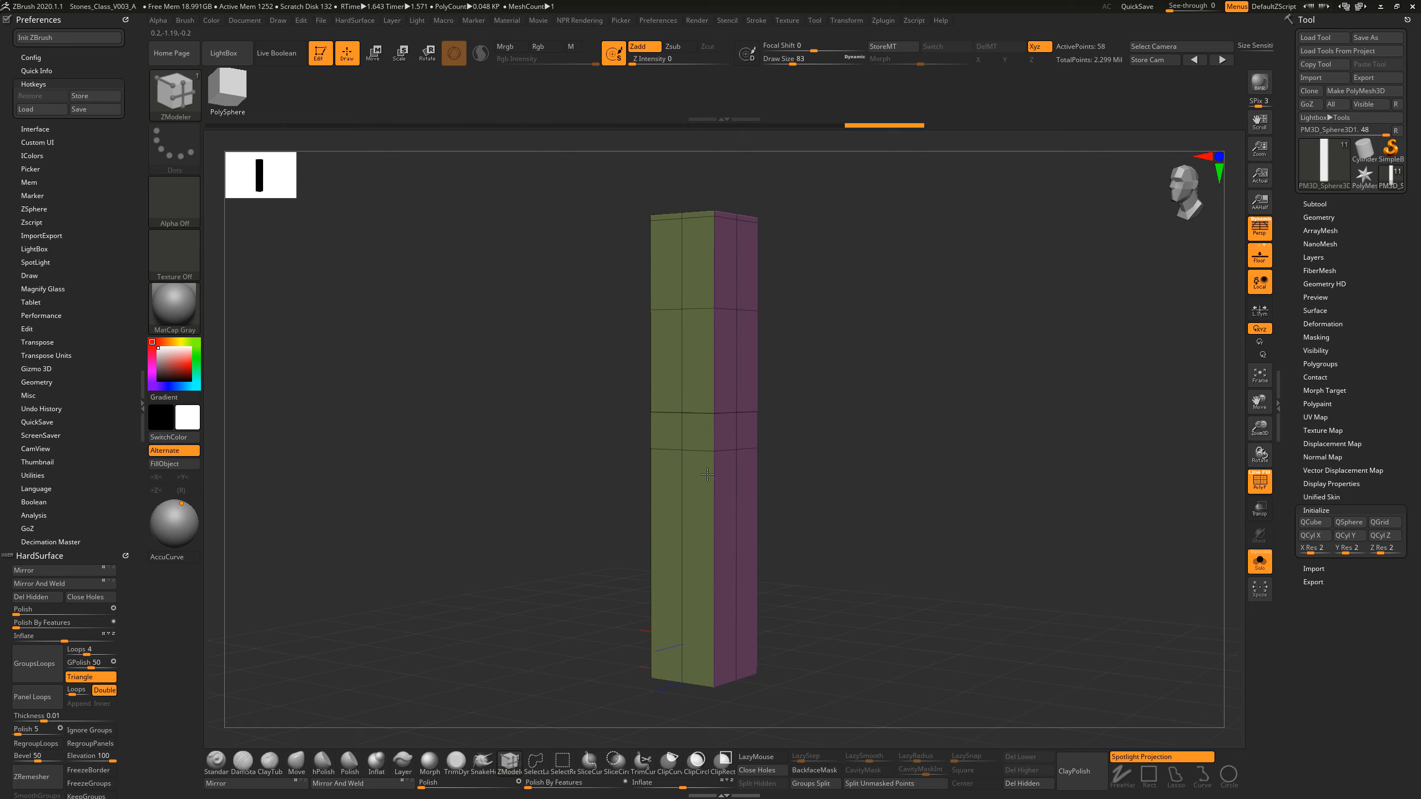
key(ctrl+z)
key(ctrl+z)
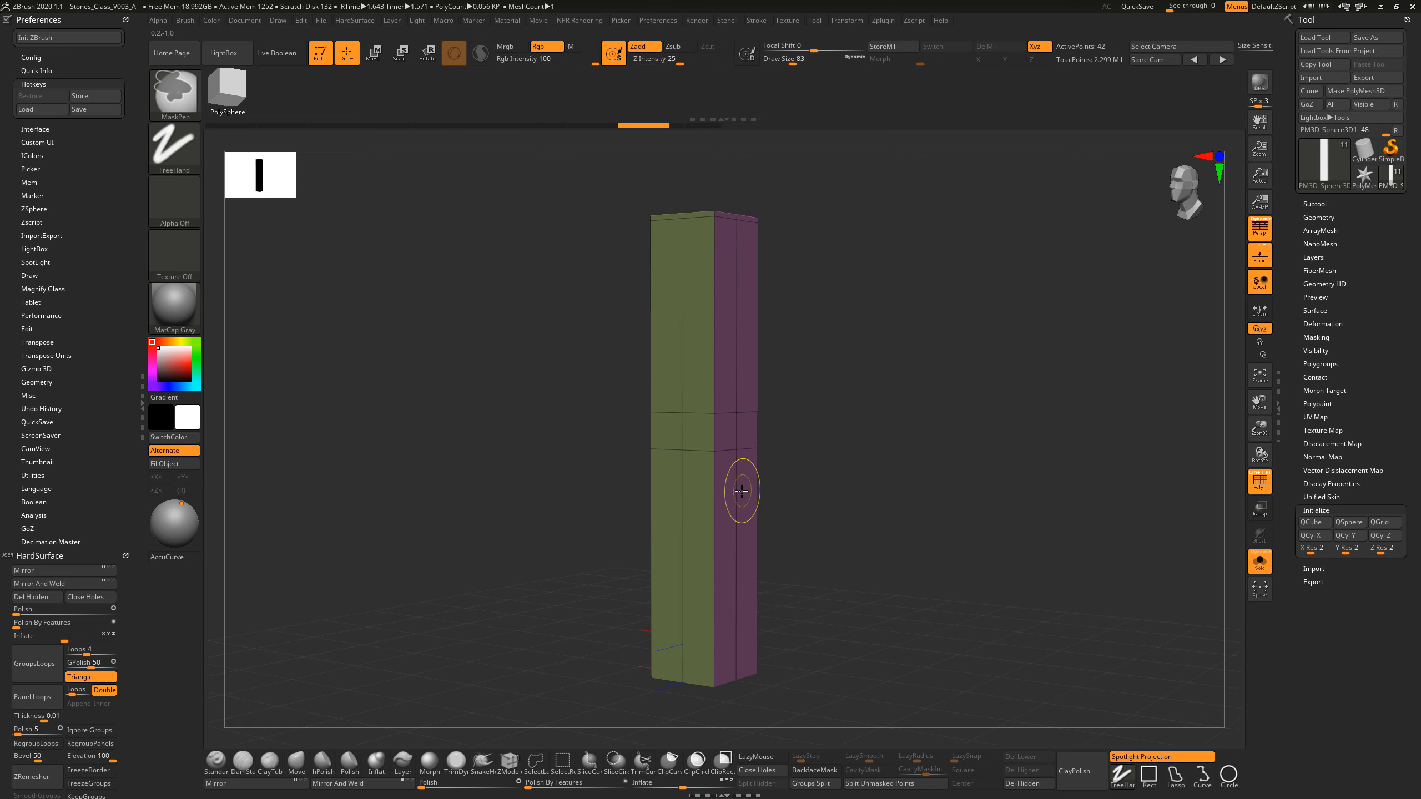
key(ctrl+z)
key(ctrl+z)
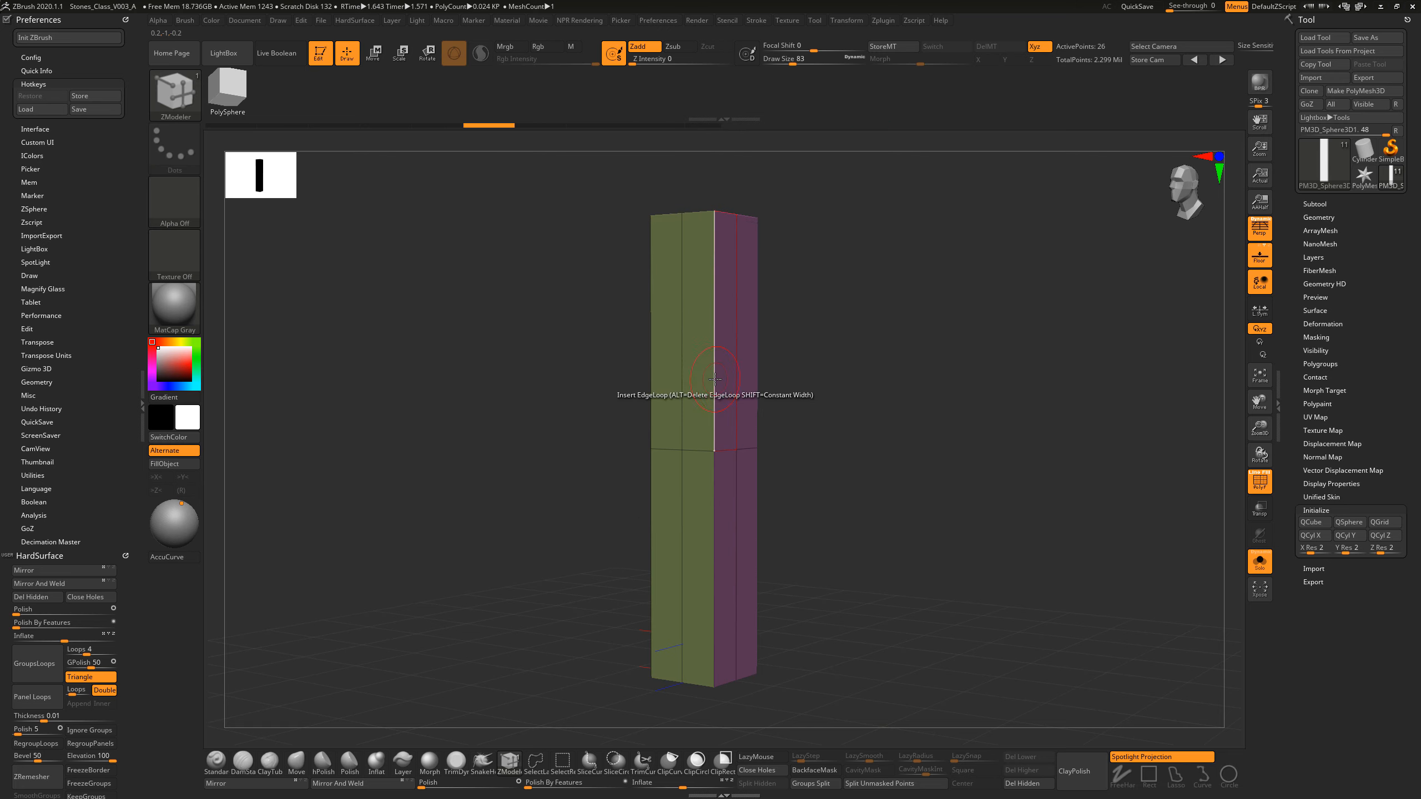
Step: Switch the edge Insert action's target to Multiple EdgeLoops and choose Interactive Elevation
key(space)
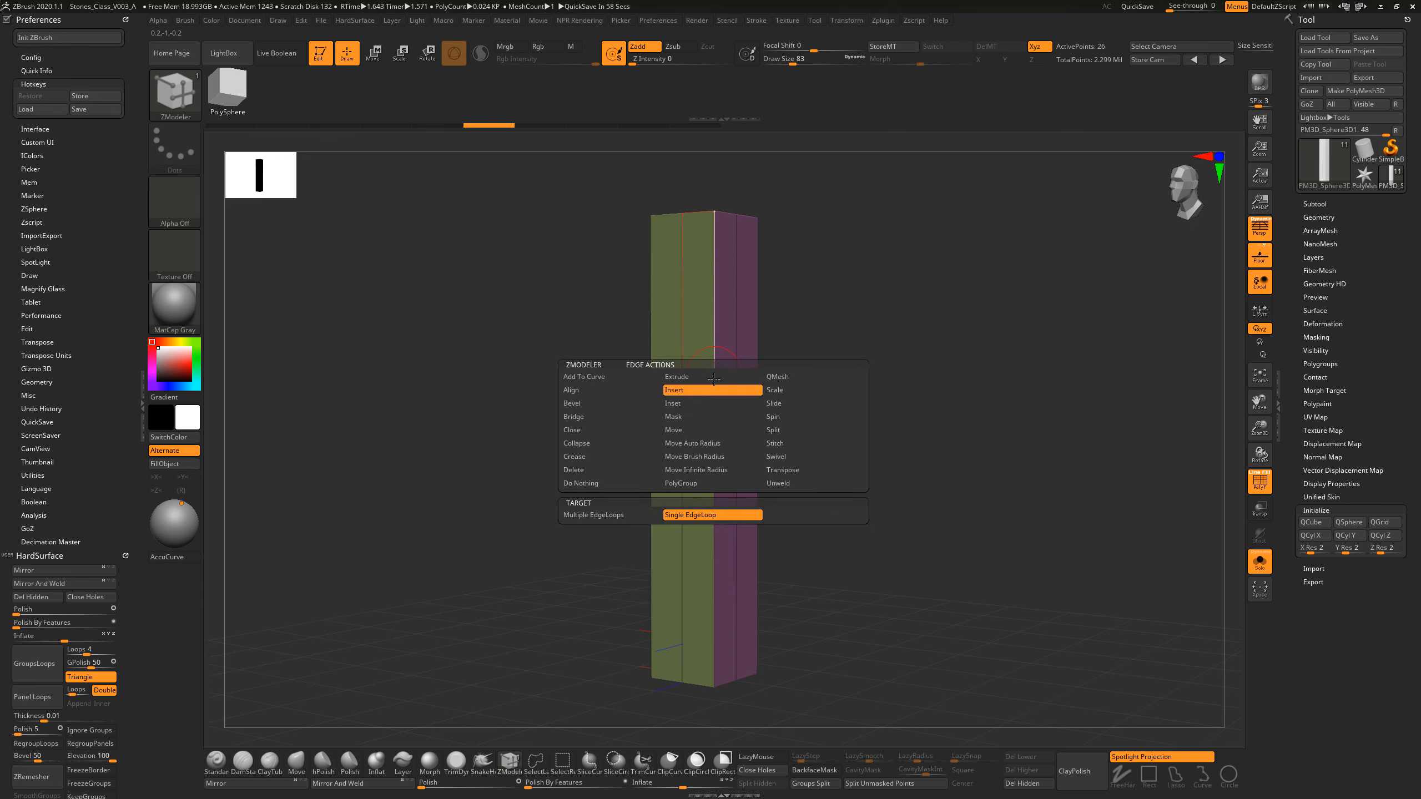
click(624, 515)
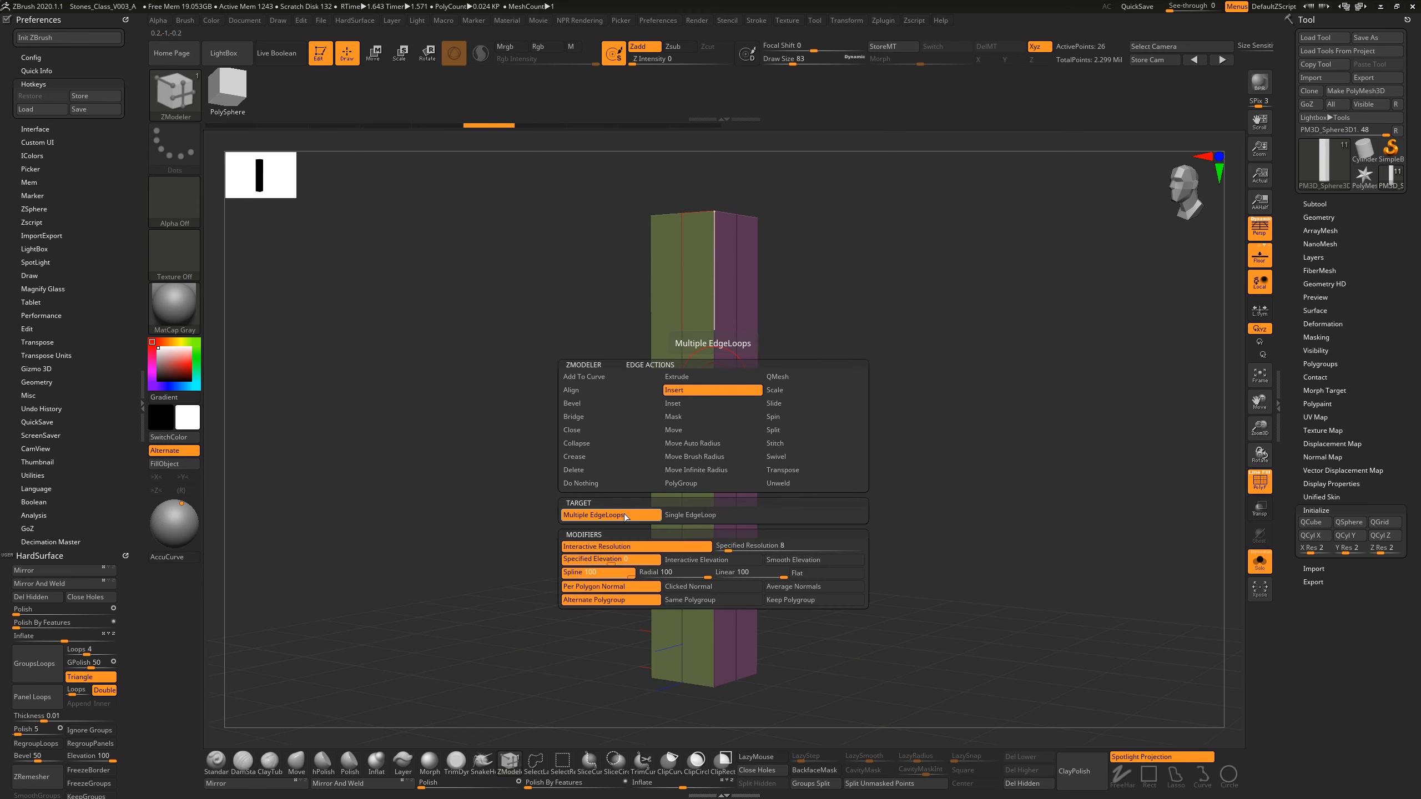
click(728, 564)
Step: Insert five evenly spaced edge loops around the upper half of the box and five around the lower half
drag(715, 387, 714, 342)
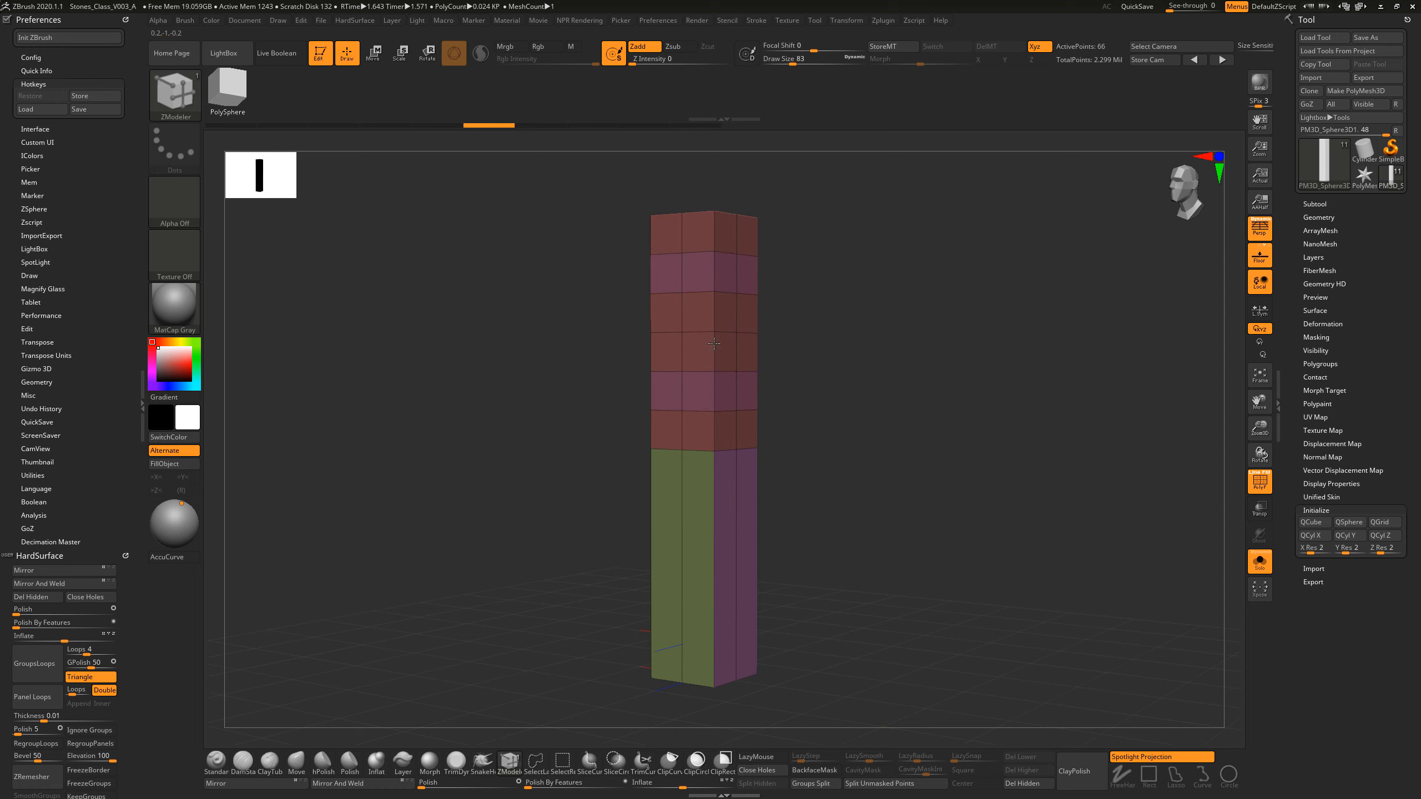
drag(714, 344, 714, 353)
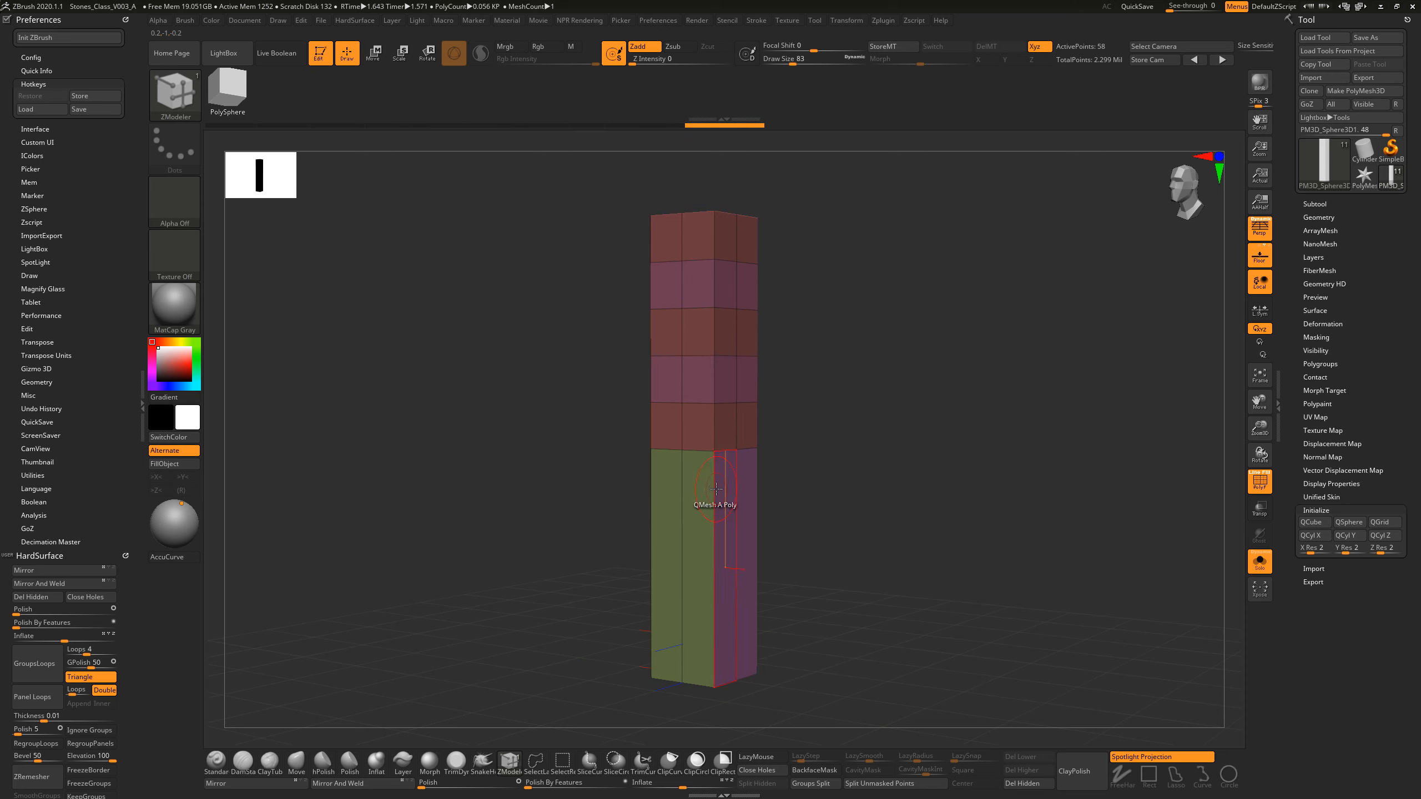
key(ctrl+z)
drag(717, 409, 718, 379)
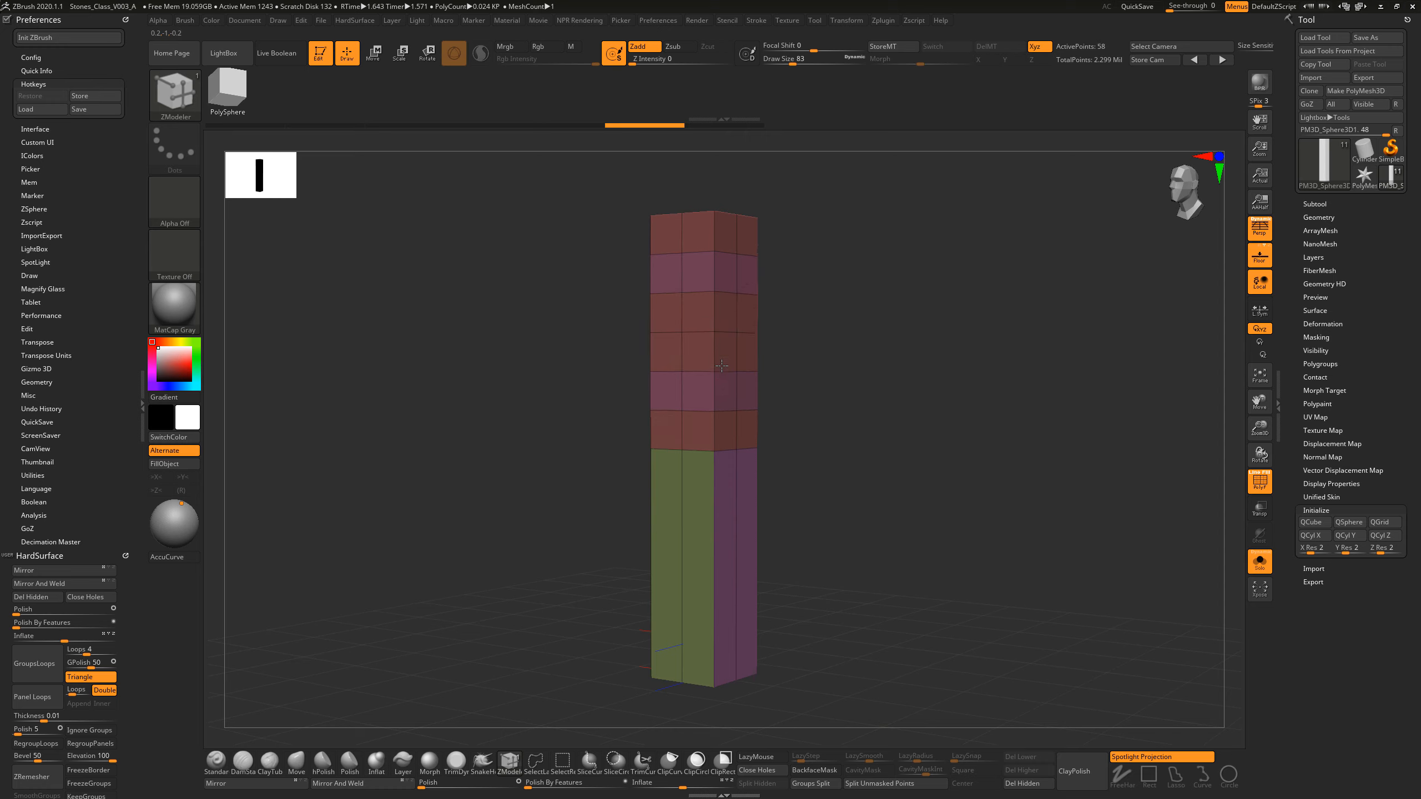
drag(721, 365, 722, 367)
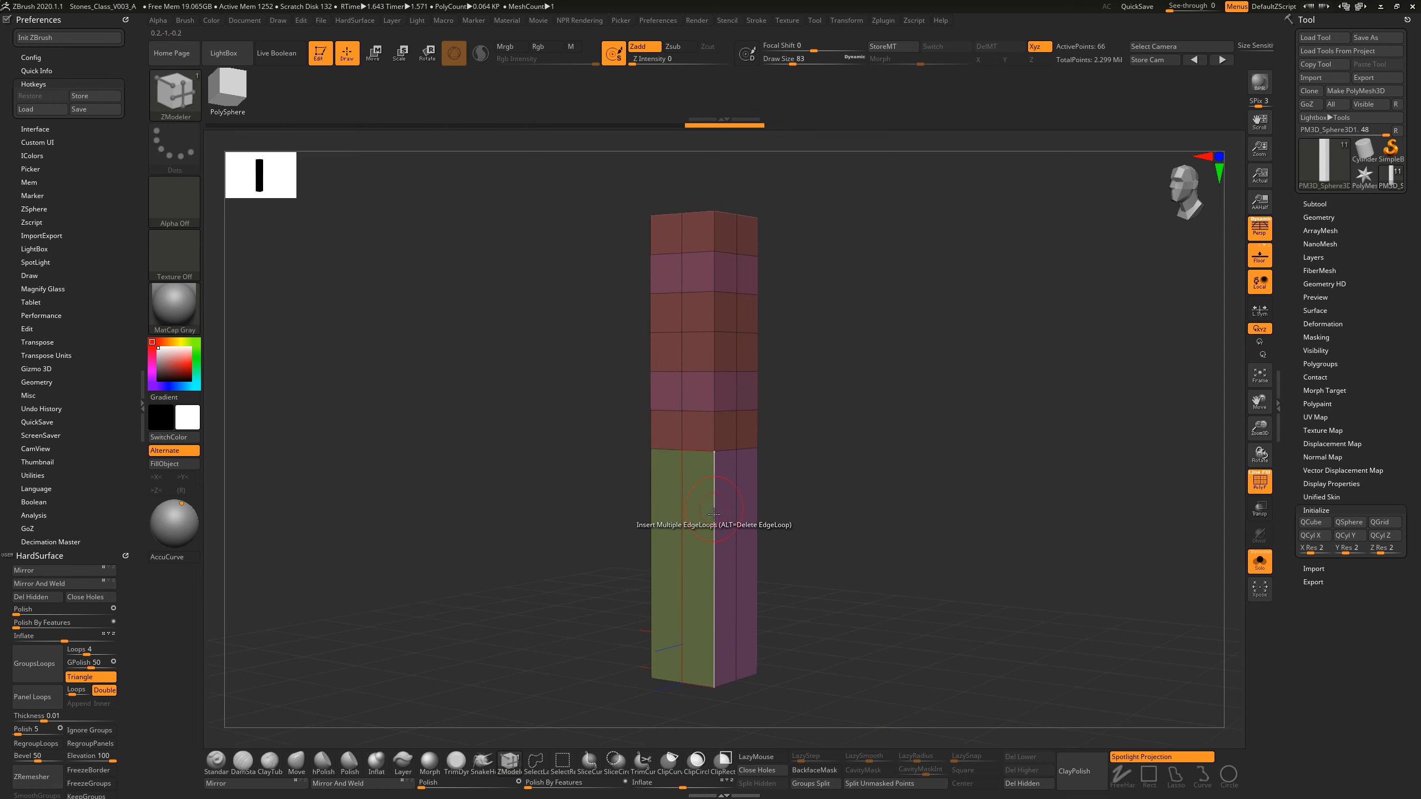
drag(714, 506, 714, 526)
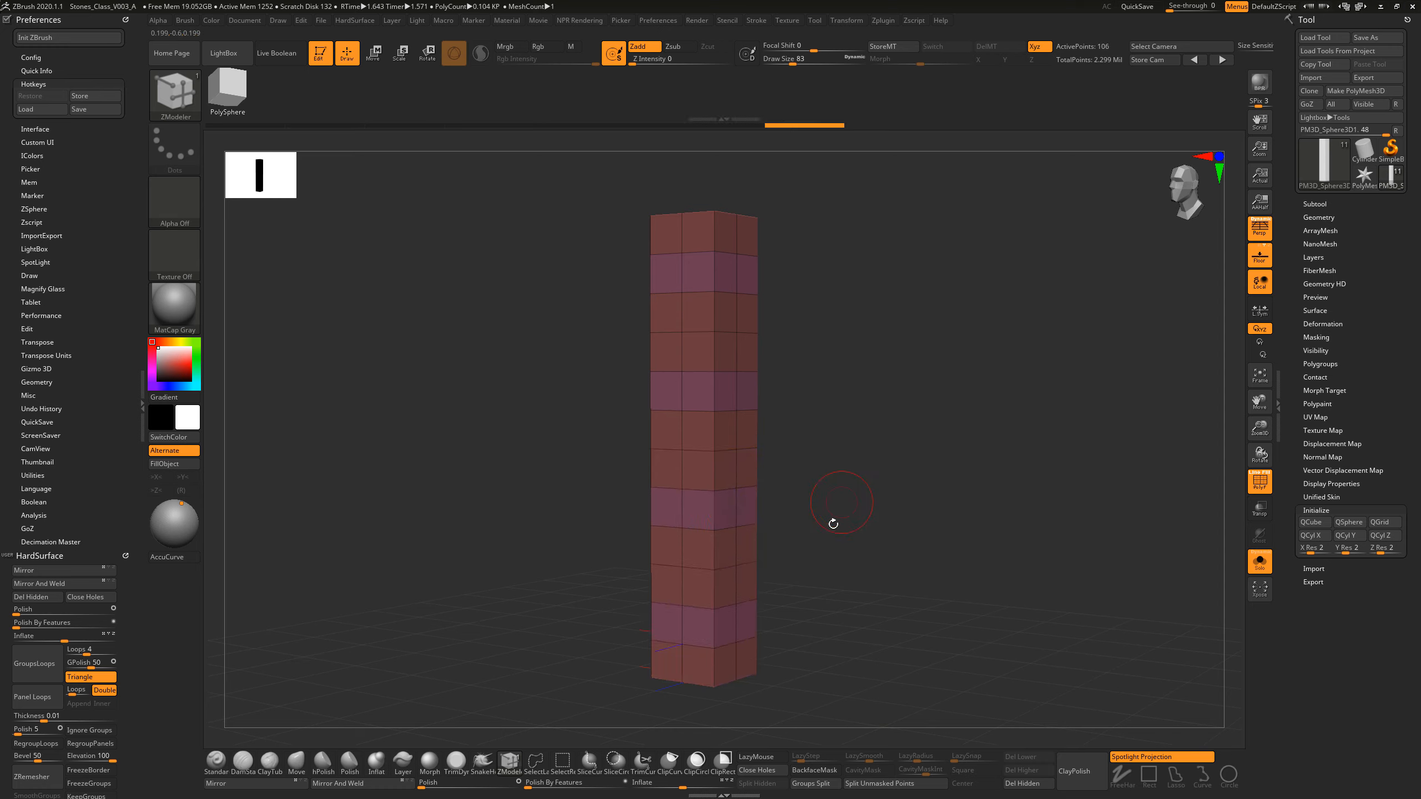
Step: Isolate the purple polygroup on the pillar's top cap
drag(833, 524, 817, 524)
drag(887, 576, 844, 581)
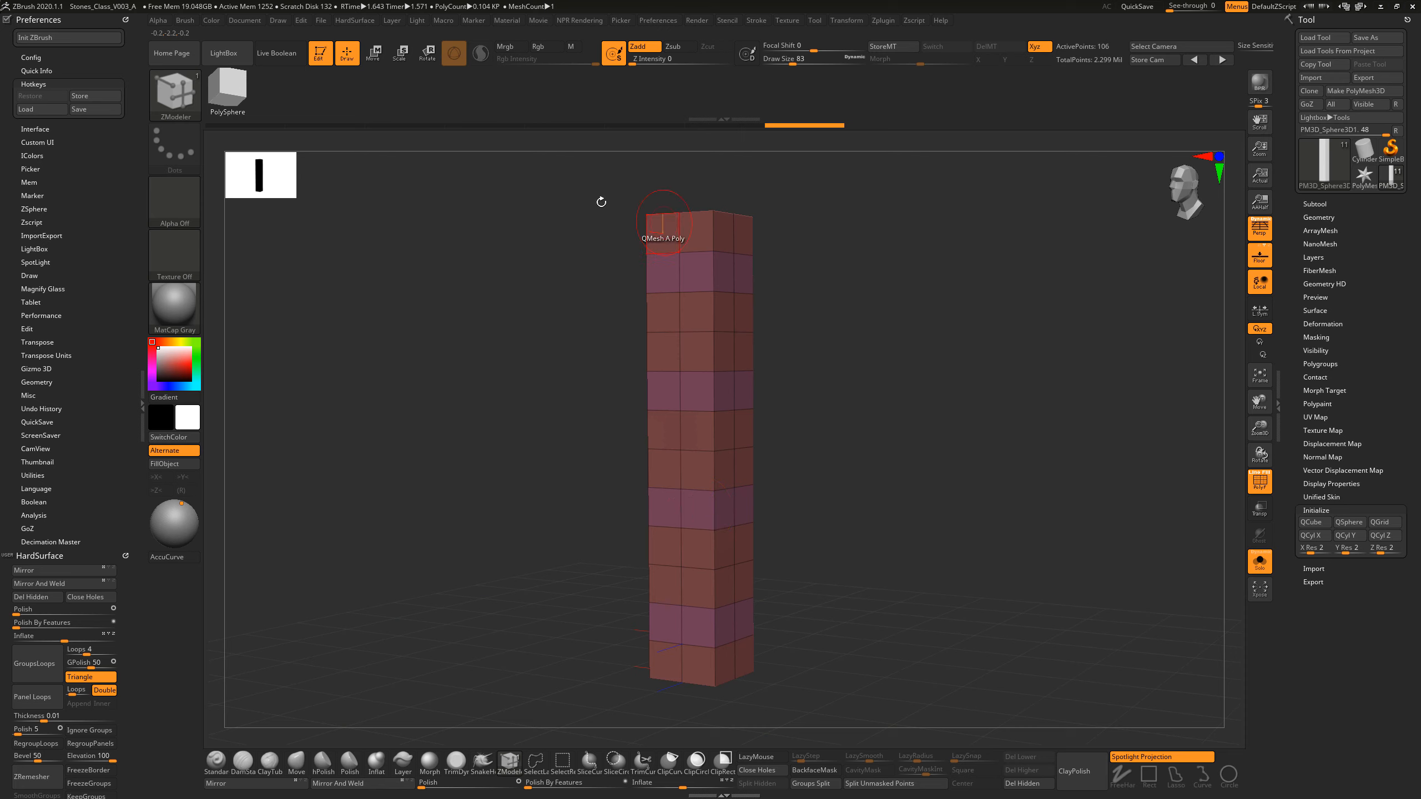
drag(601, 201, 564, 285)
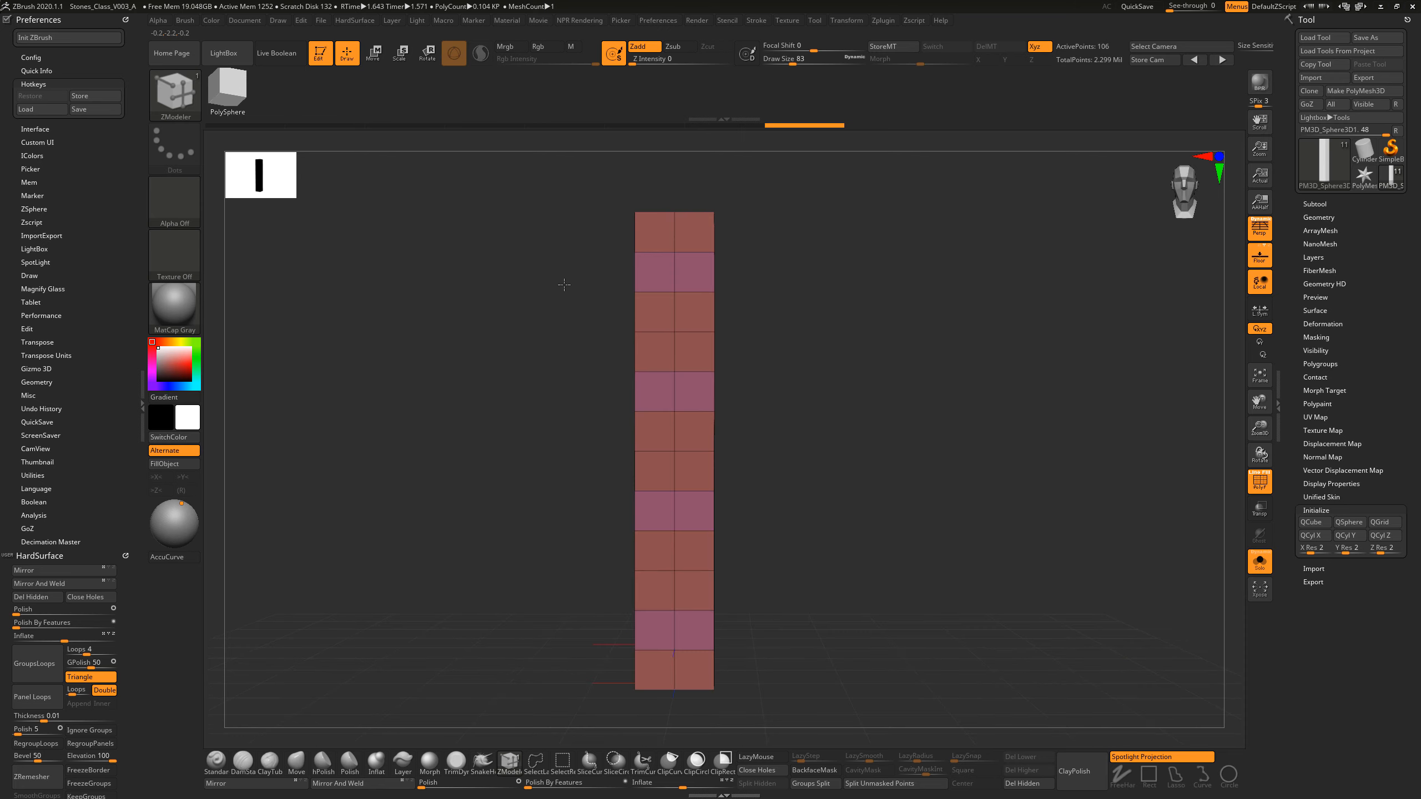
drag(786, 355, 897, 409)
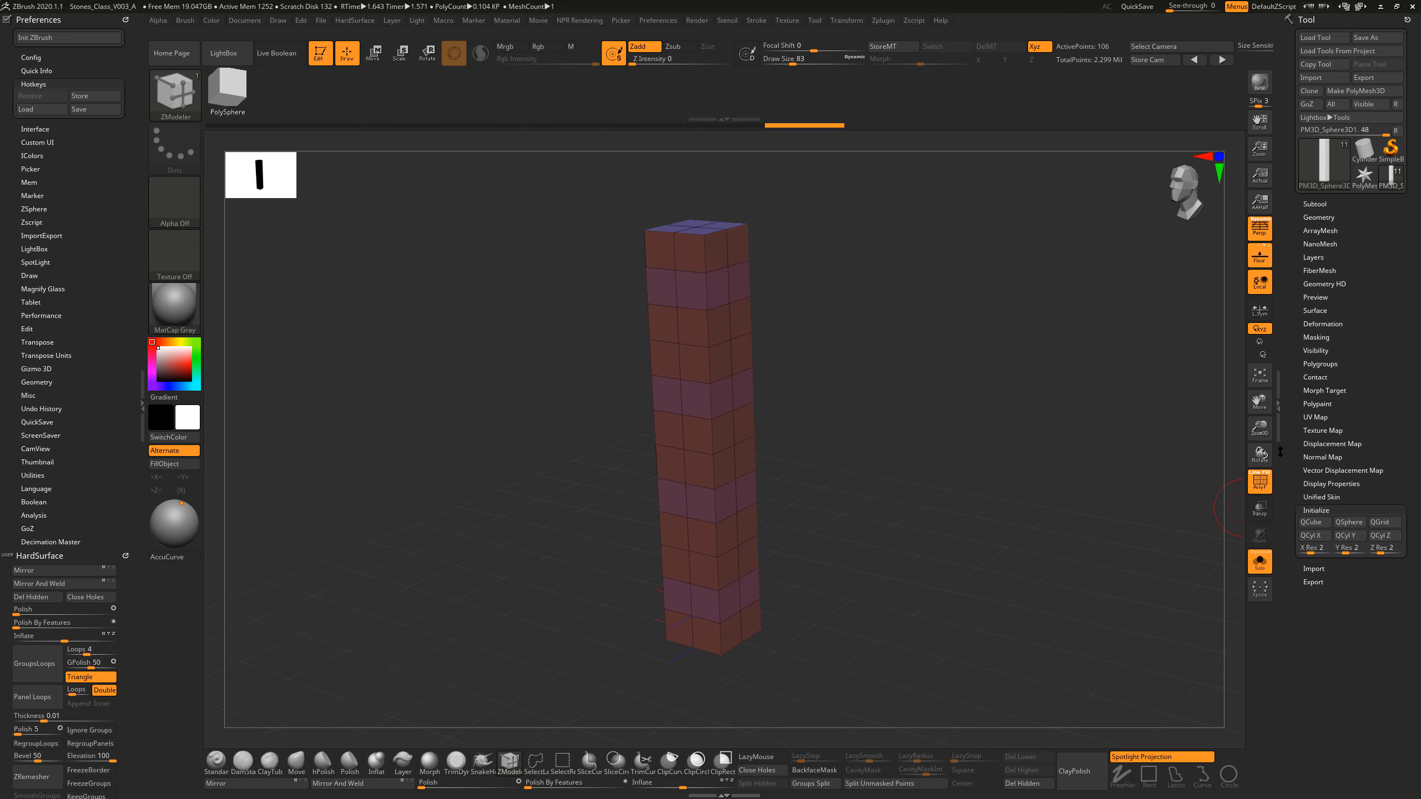
drag(847, 323, 811, 291)
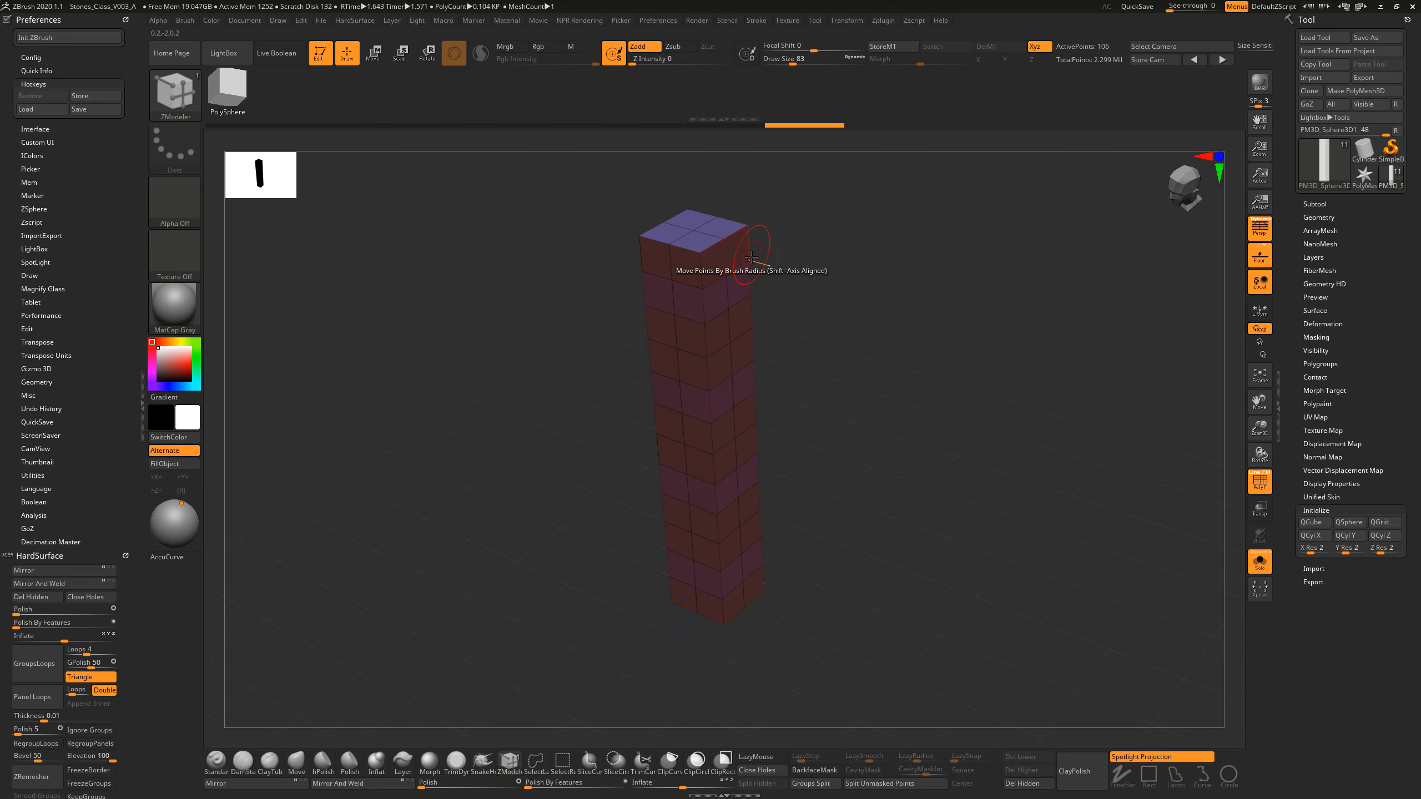
key(ctrl+shift)
ctrl+shift+click(709, 240)
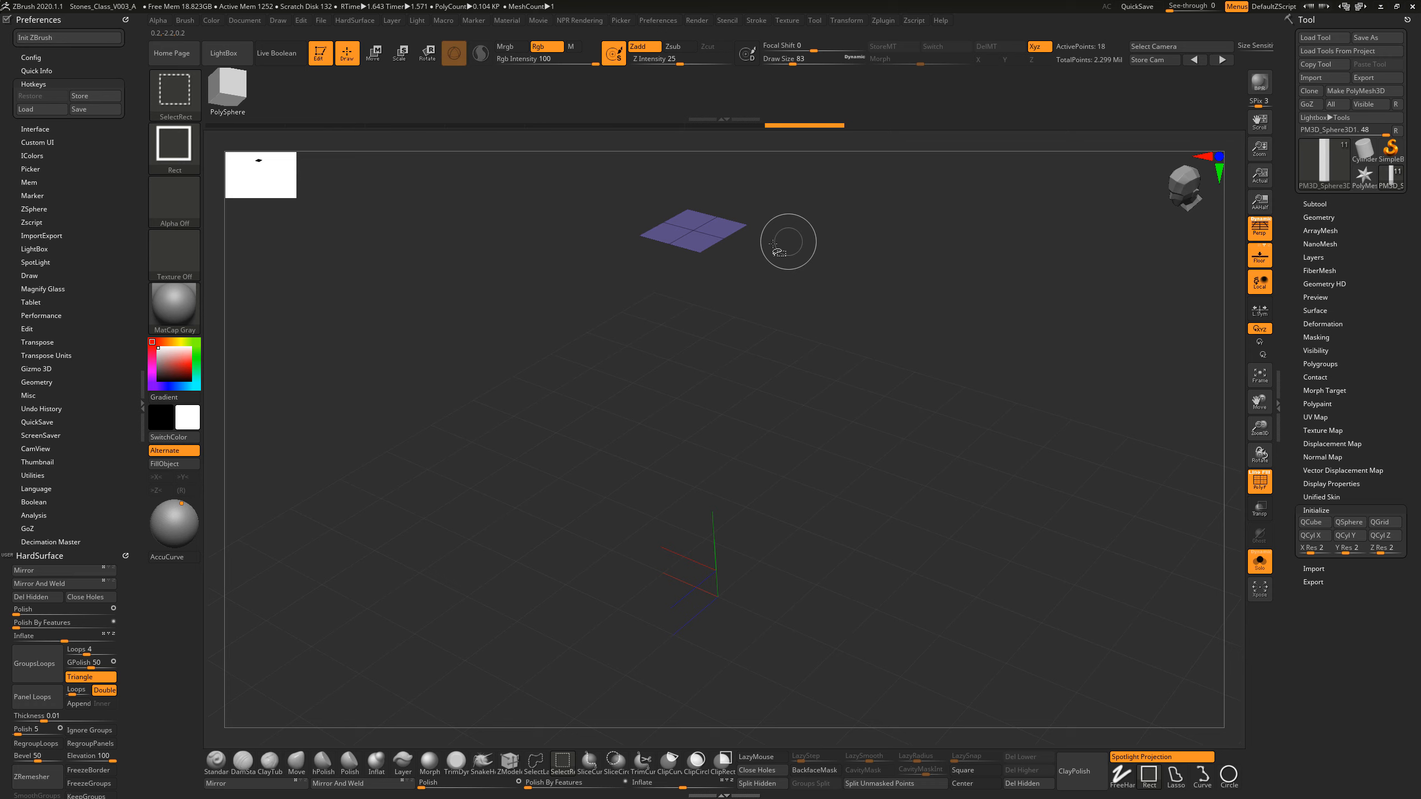
ctrl+shift+click(693, 233)
ctrl+shift+click(732, 283)
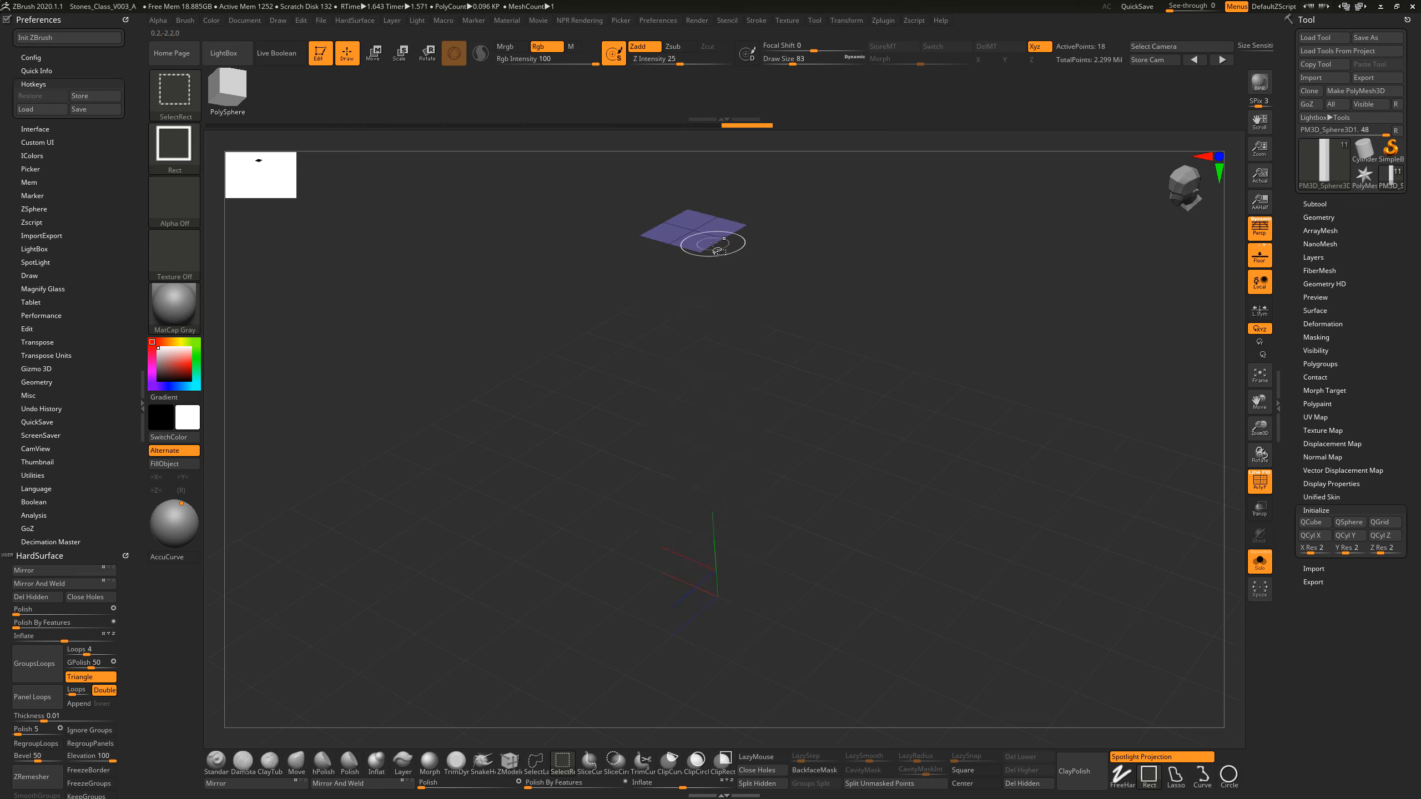
Step: Hide the orange-red side bands' polygroup, leaving the top cap and pink bands, and show the whole pillar again
ctrl+shift+click(688, 242)
ctrl+shift+click(861, 282)
ctrl+shift+click(746, 331)
ctrl+shift+click(739, 343)
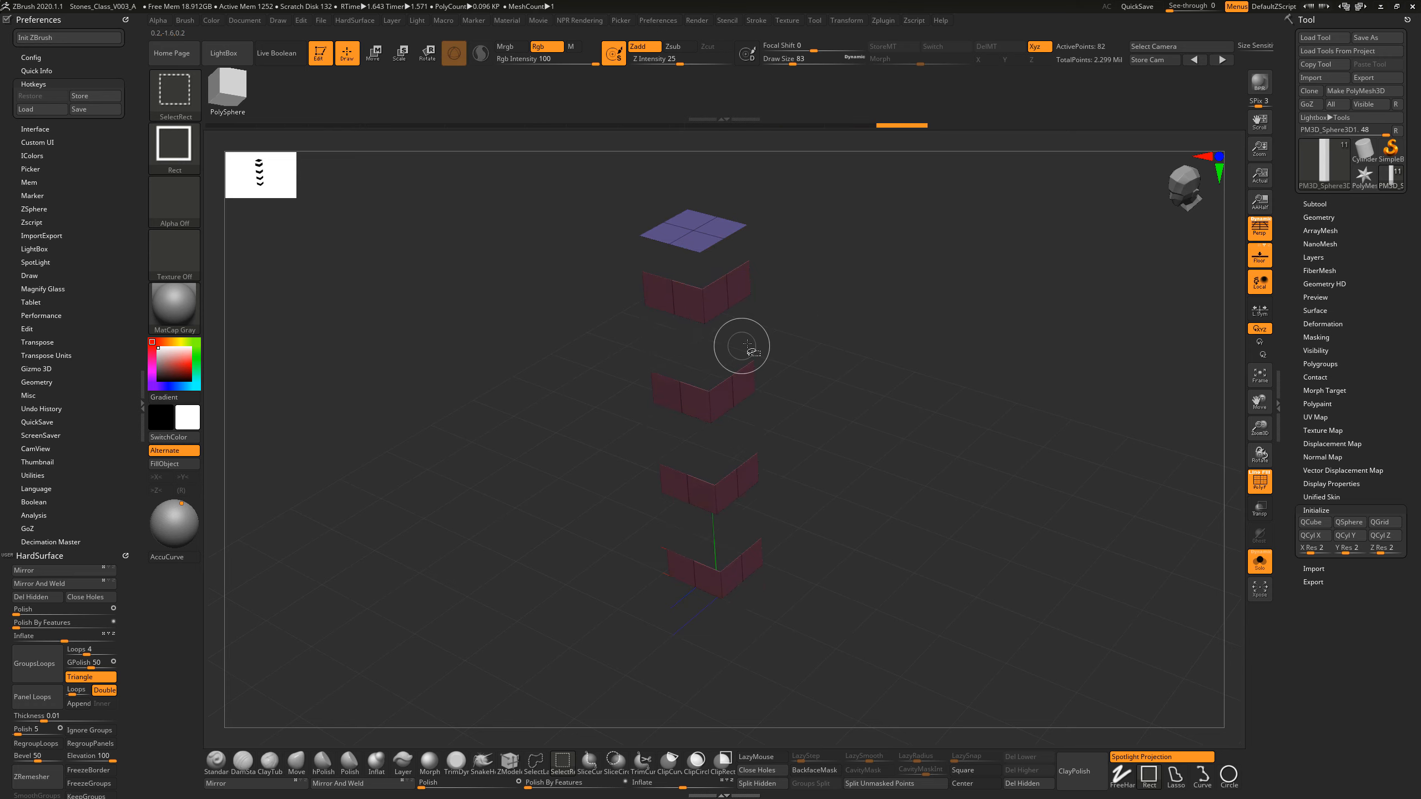
ctrl+shift+click(905, 330)
Step: Isolate the pillar's topmost row of polygons together with the top cap and assign them one shared polygroup
mouse_move(960, 419)
mouse_down()
mouse_move(990, 397)
mouse_move(1019, 403)
mouse_move(907, 358)
mouse_move(887, 327)
mouse_up()
key(ctrl+shift)
ctrl+shift+drag(614, 152, 791, 252)
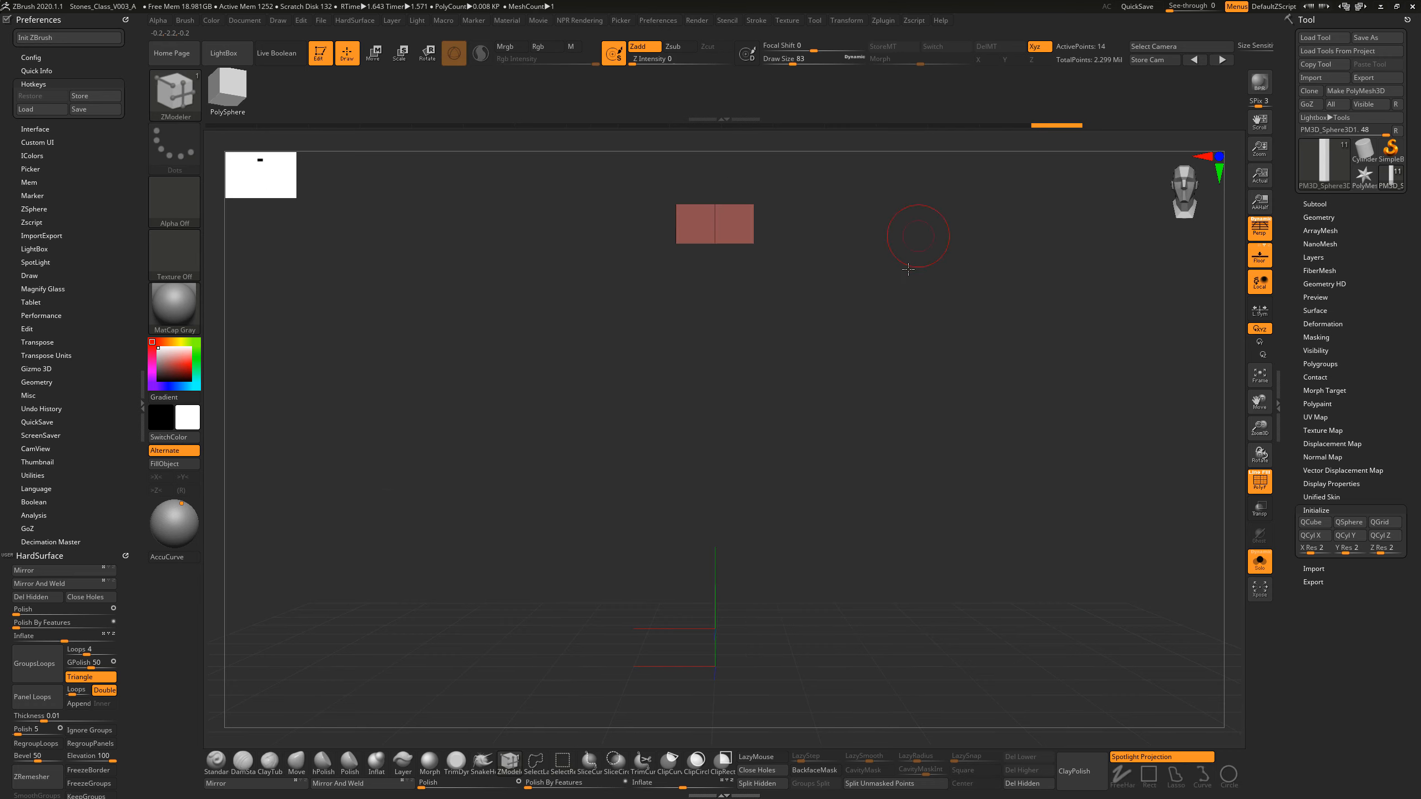
drag(920, 239, 889, 292)
ctrl+shift+click(918, 295)
mouse_move(622, 158)
ctrl+shift+mouse_down()
mouse_move(863, 273)
mouse_move(957, 297)
mouse_move(954, 336)
mouse_move(988, 340)
ctrl+shift+mouse_up()
key(ctrl)
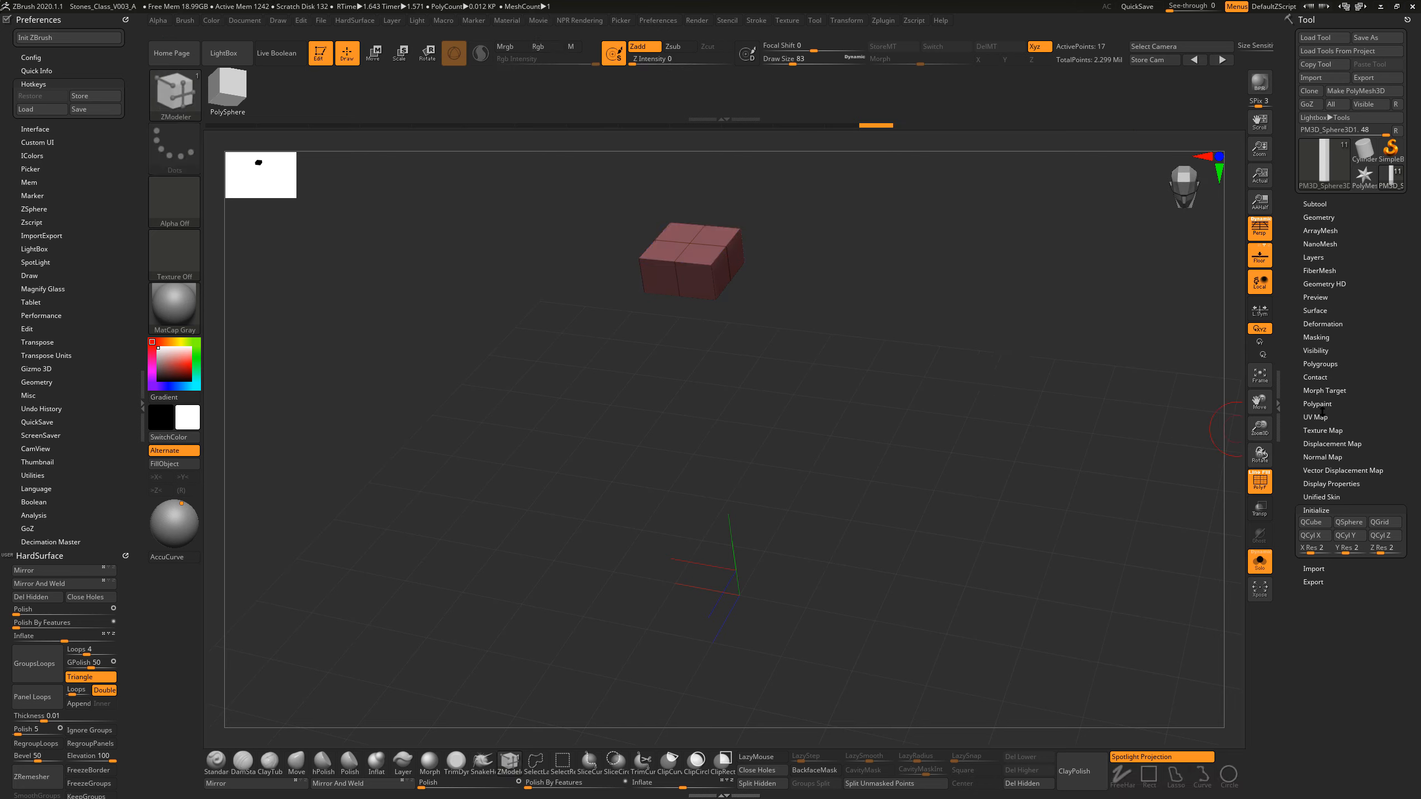
Step: Isolate the remaining orange-red bands below the top block and give each one its own polygroup with Auto Groups
click(1322, 364)
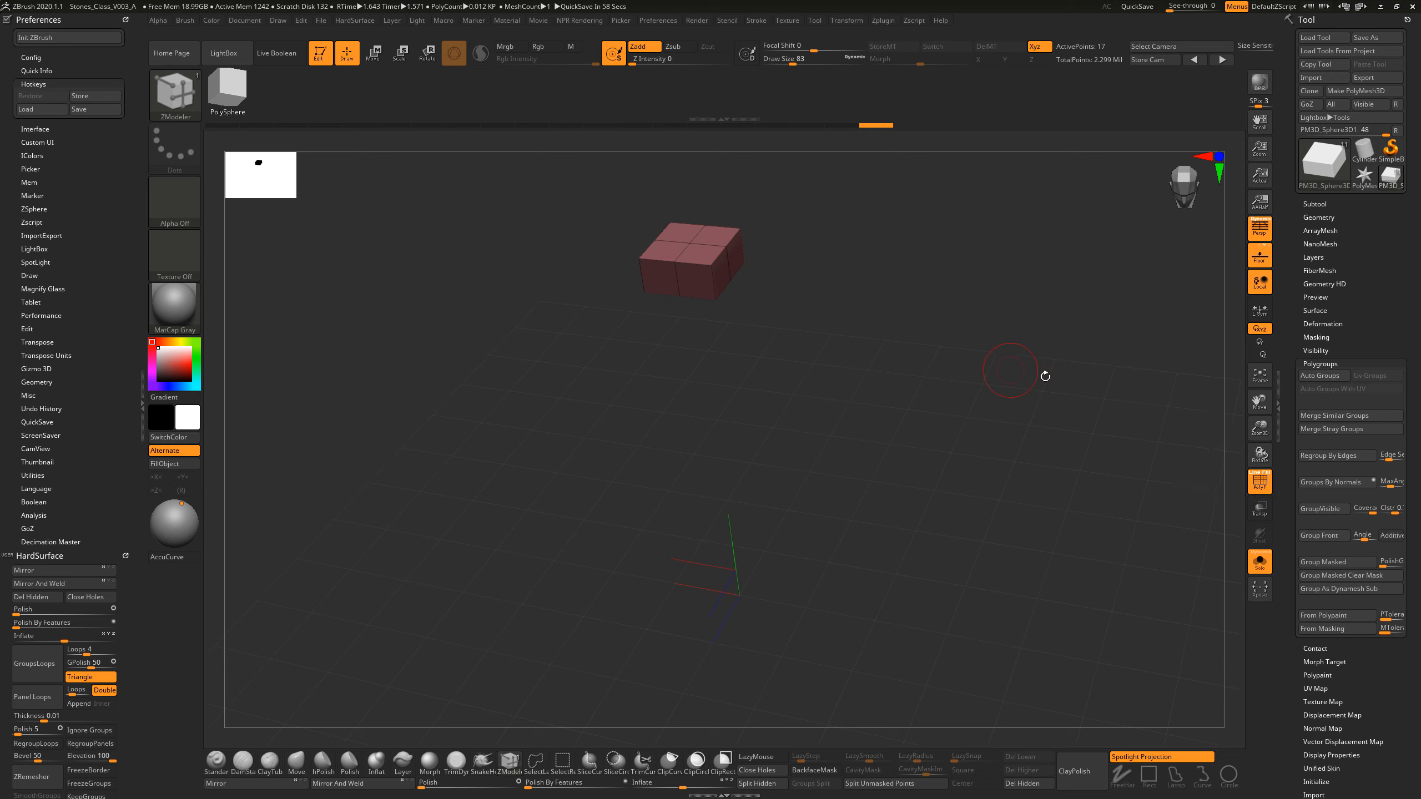
mouse_move(977, 403)
mouse_down()
mouse_move(945, 381)
mouse_move(897, 385)
mouse_up()
ctrl+shift+click(932, 375)
drag(850, 477, 844, 437)
ctrl+shift+click(740, 410)
drag(977, 396, 940, 404)
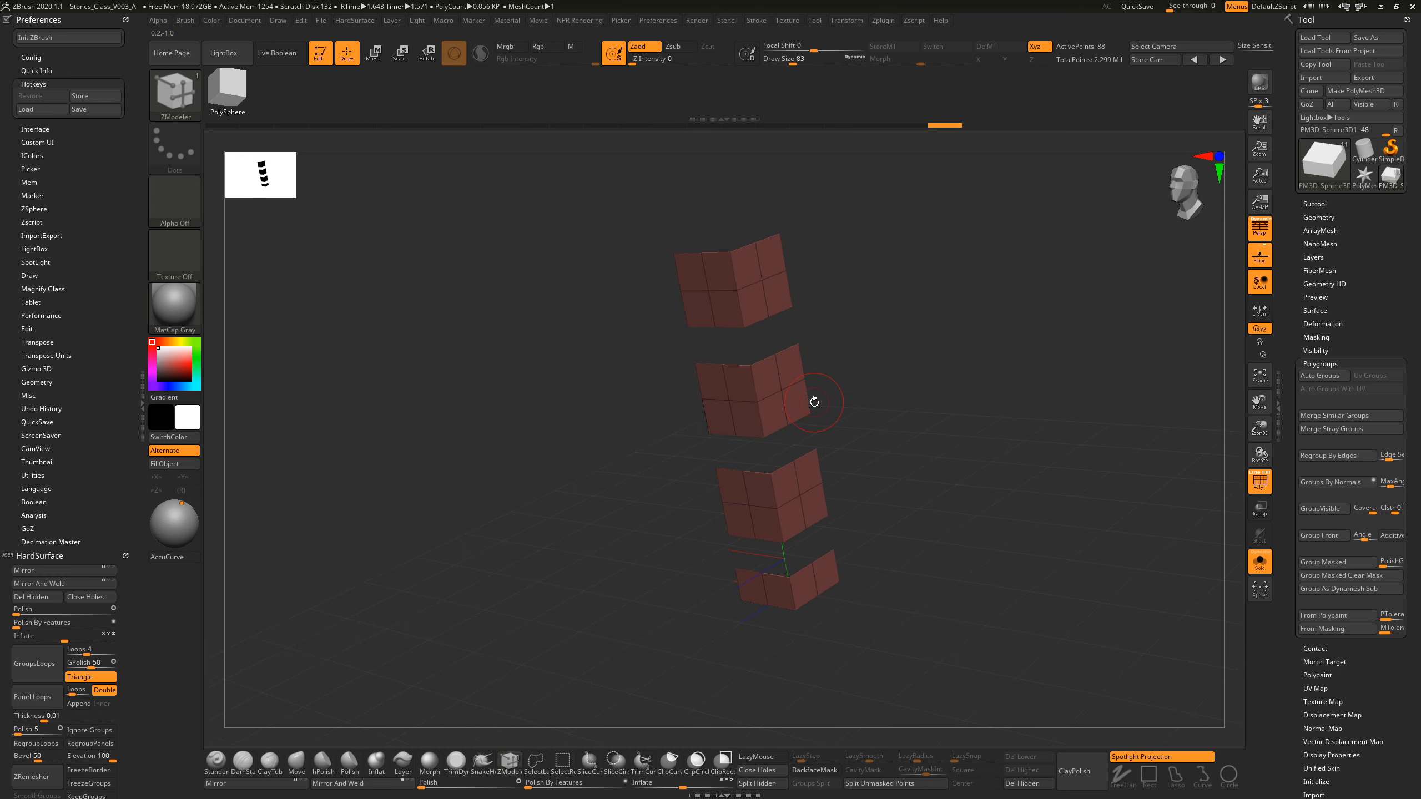
drag(848, 378, 993, 410)
click(1319, 377)
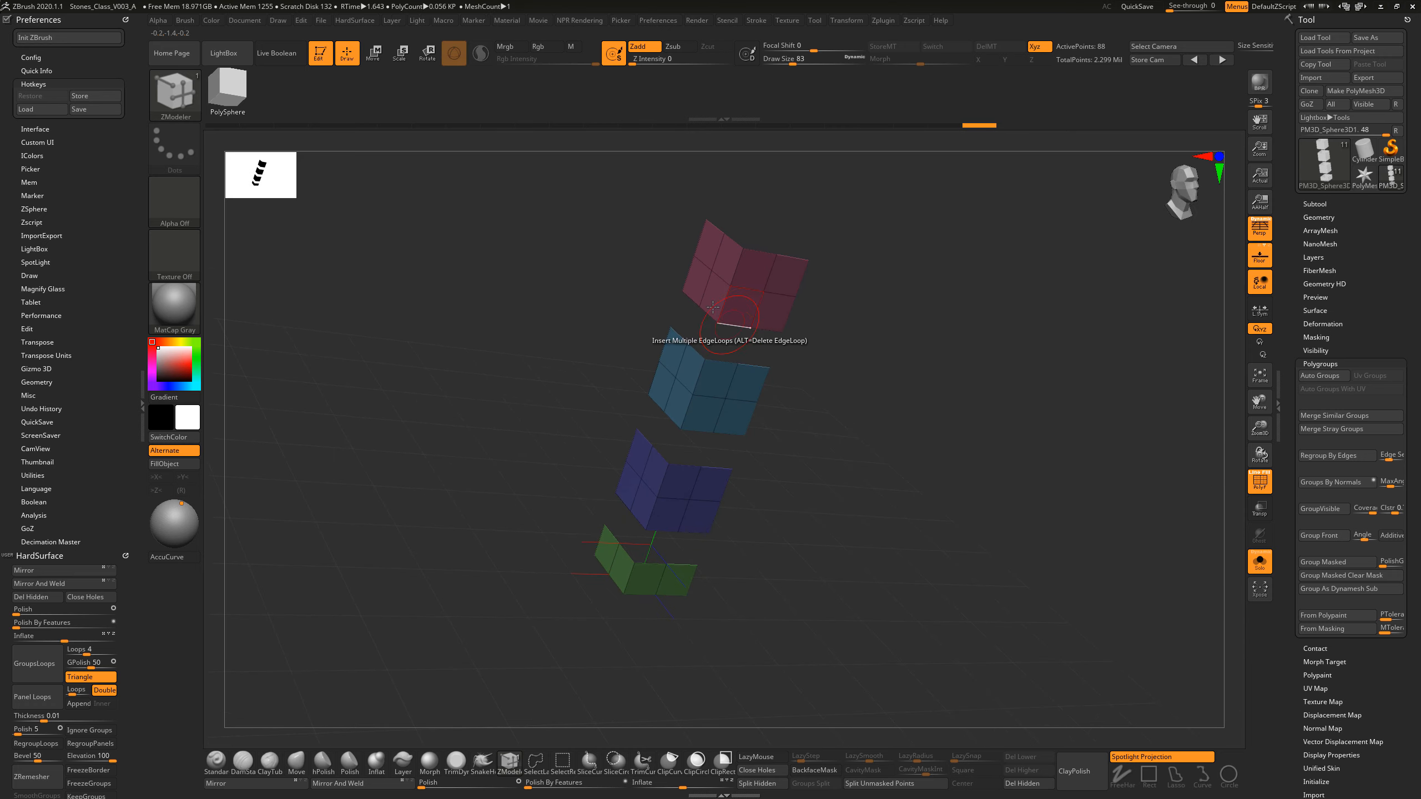
Step: Isolate the uppermost two-row band's polygroup, and invert the visibility to hide that band instead
drag(797, 482, 838, 485)
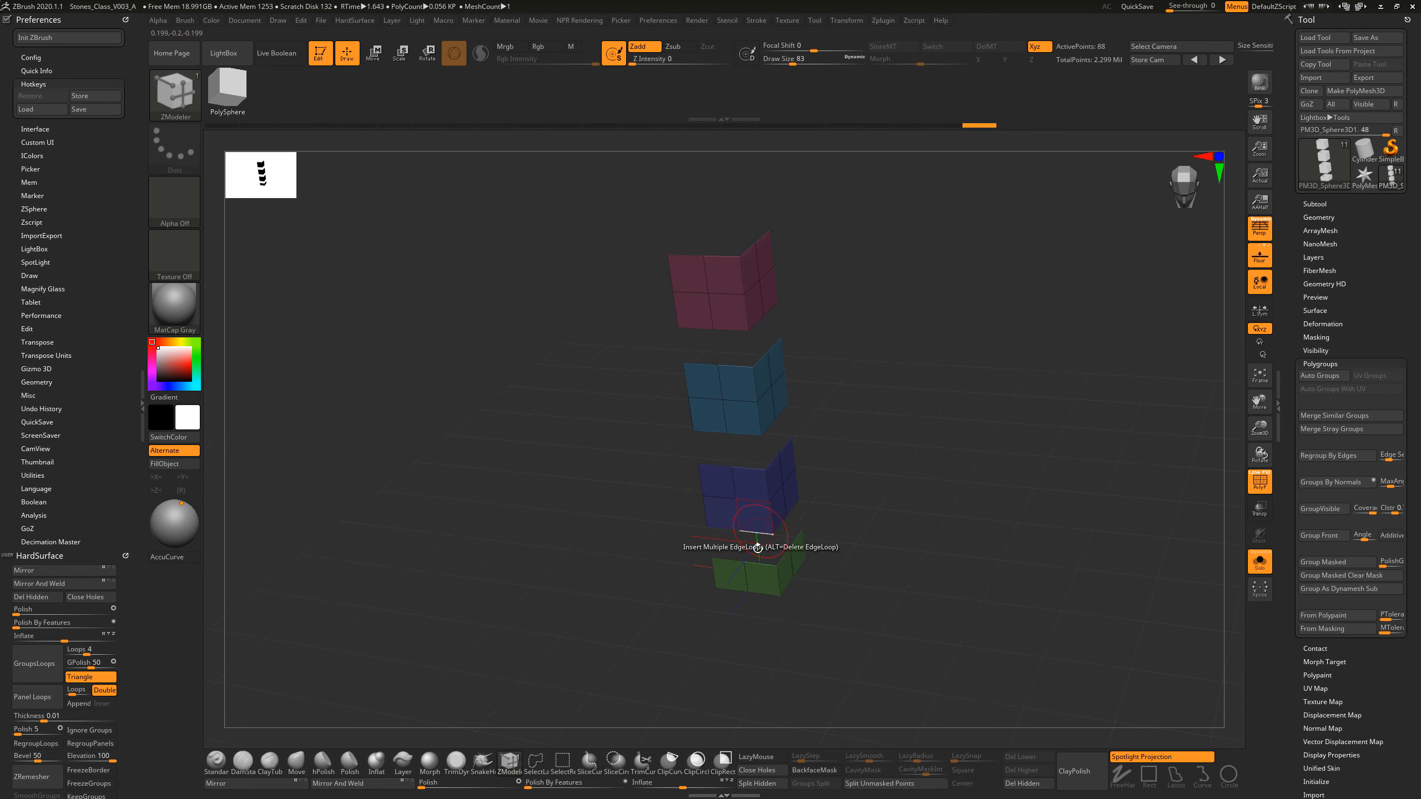
mouse_move(910, 459)
mouse_down()
mouse_move(913, 484)
mouse_move(939, 464)
mouse_move(923, 451)
mouse_up()
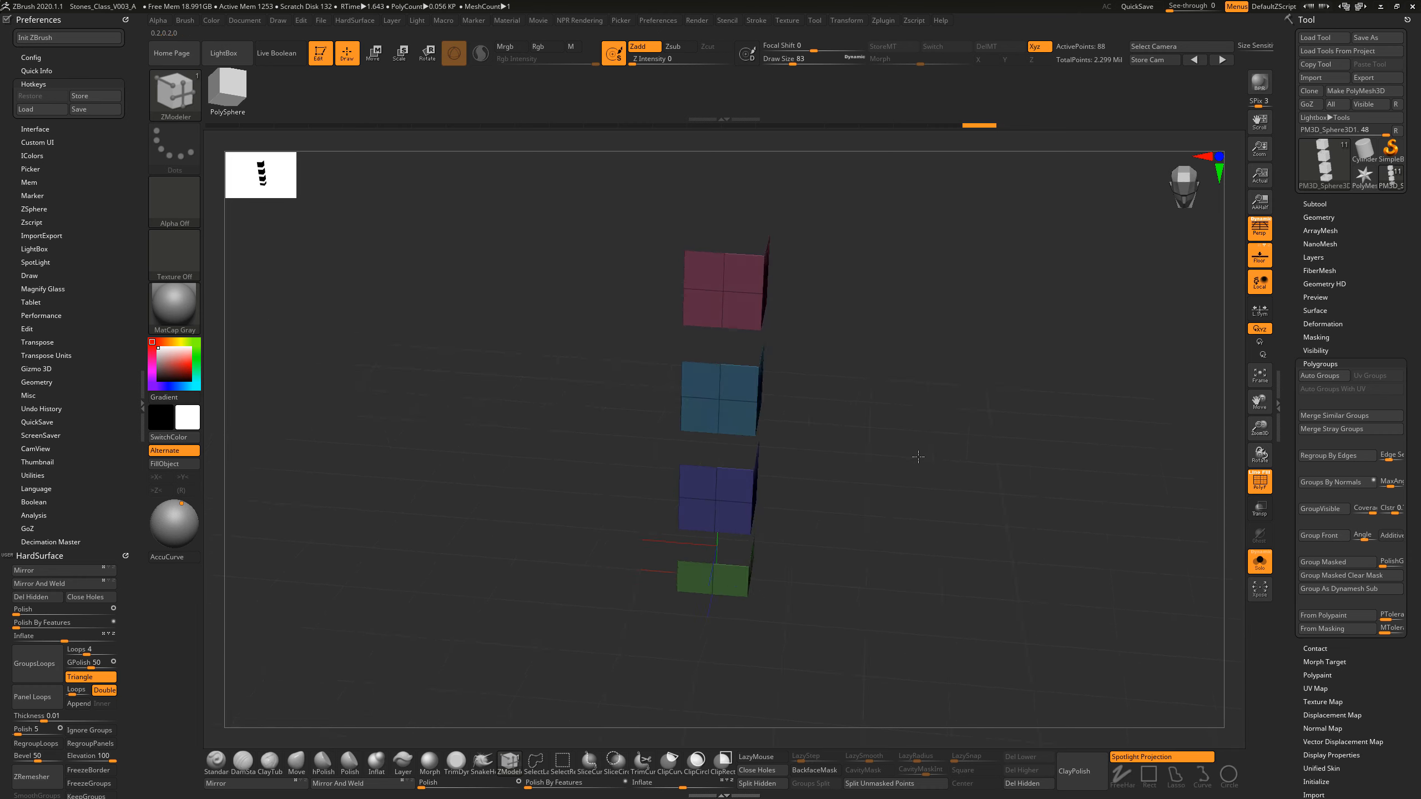
key(ctrl+shift)
ctrl+shift+click(926, 448)
ctrl+shift+click(738, 288)
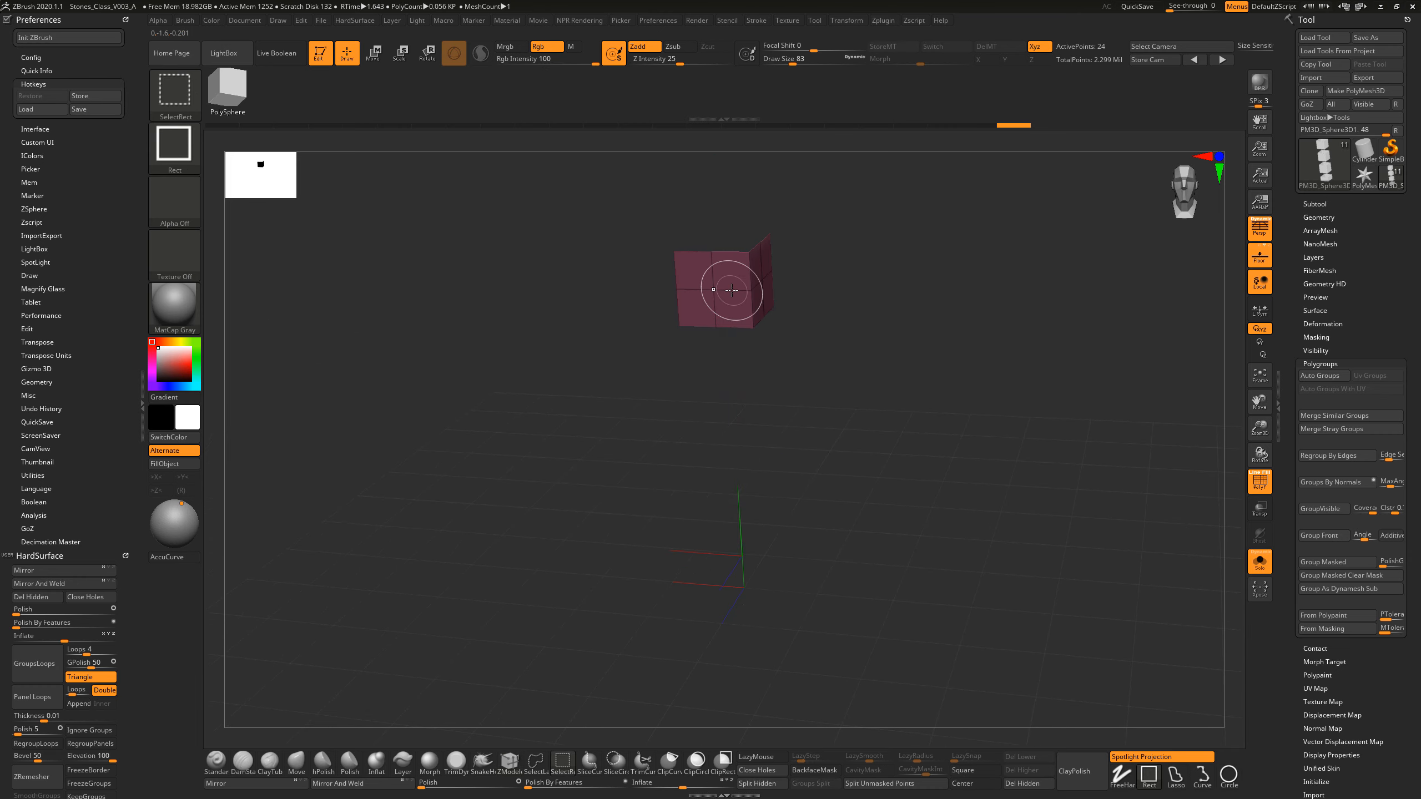
ctrl+shift+click(750, 292)
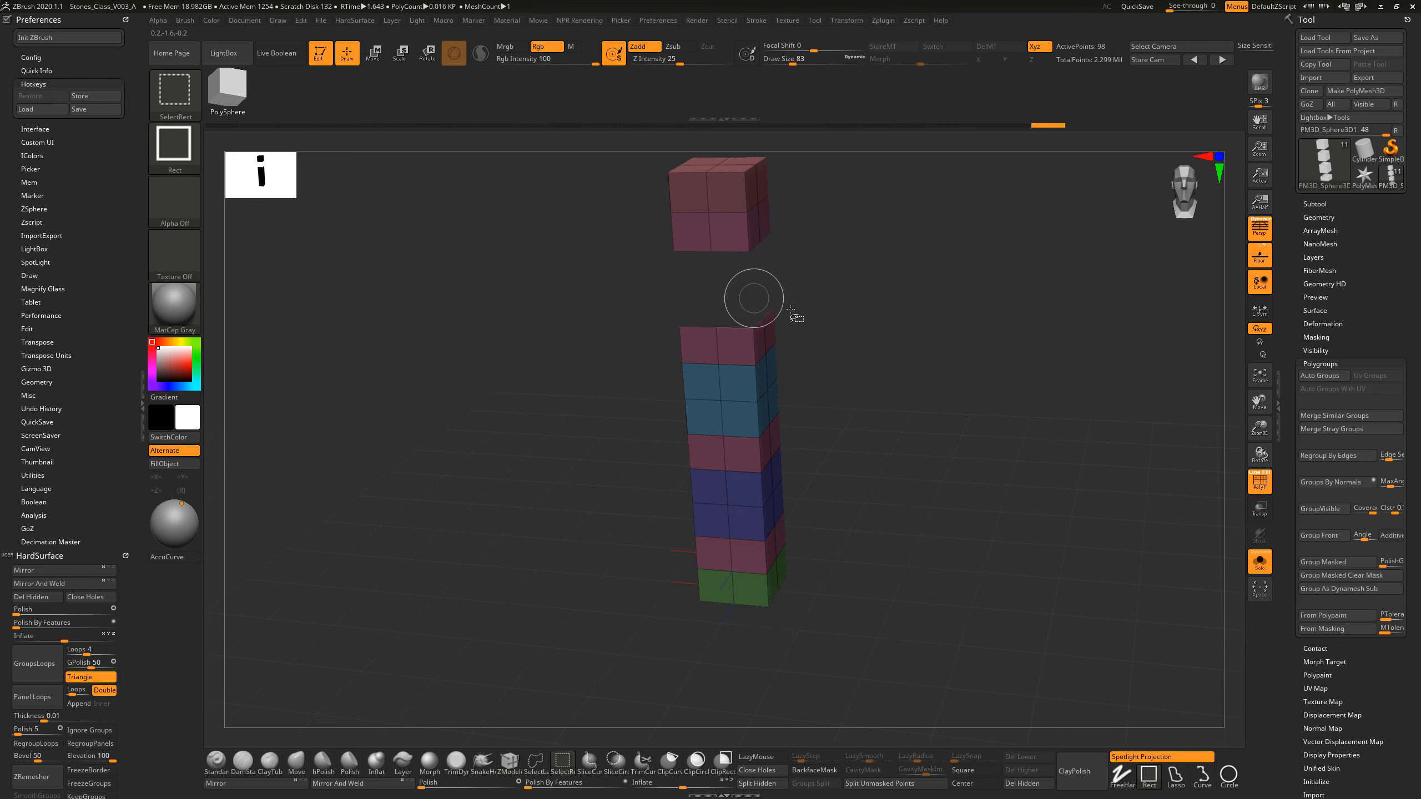
Step: Hide the light blue, dark blue and green polygroups one after another, and show the whole pillar again
ctrl+alt+shift+click(753, 401)
ctrl+alt+shift+click(750, 501)
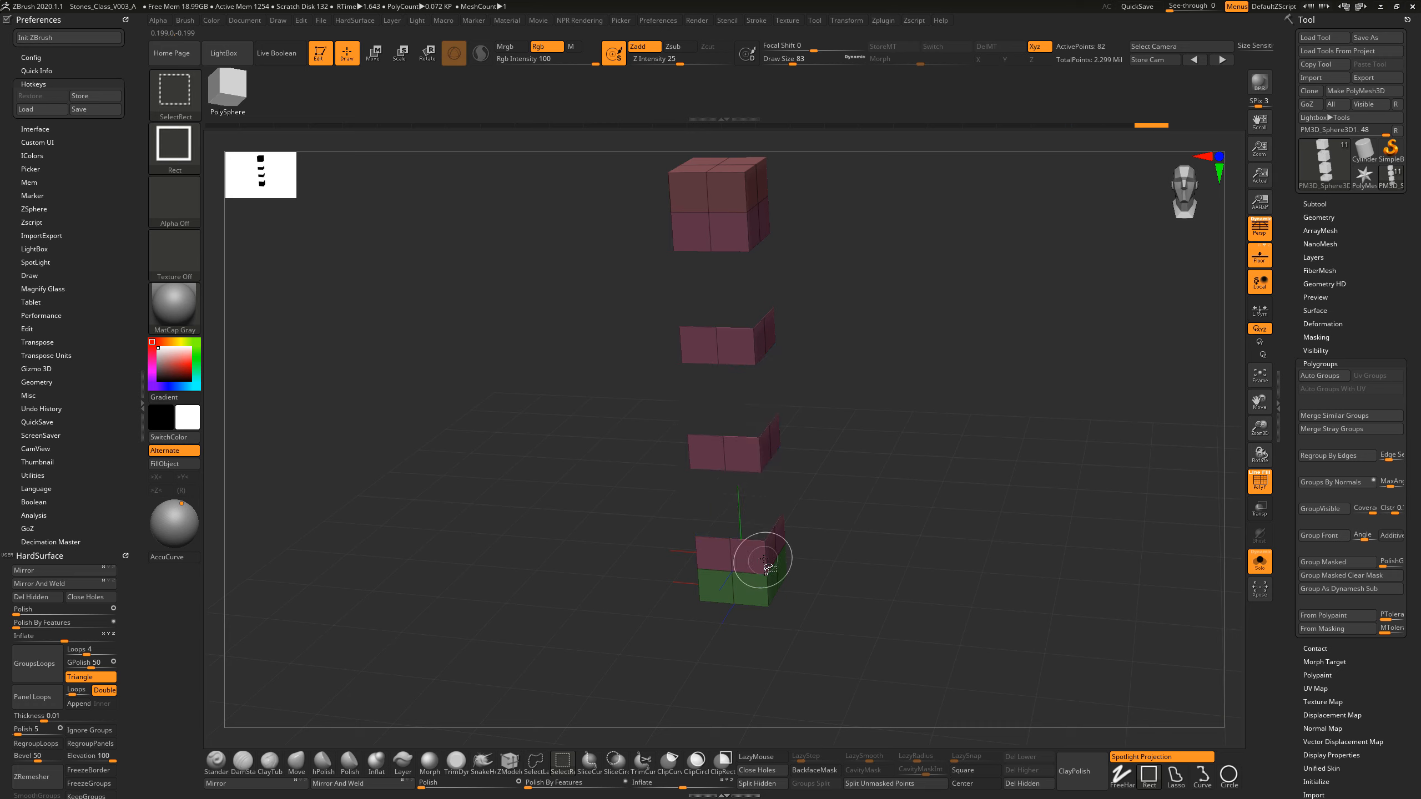
ctrl+alt+shift+click(767, 588)
key(ctrl+z)
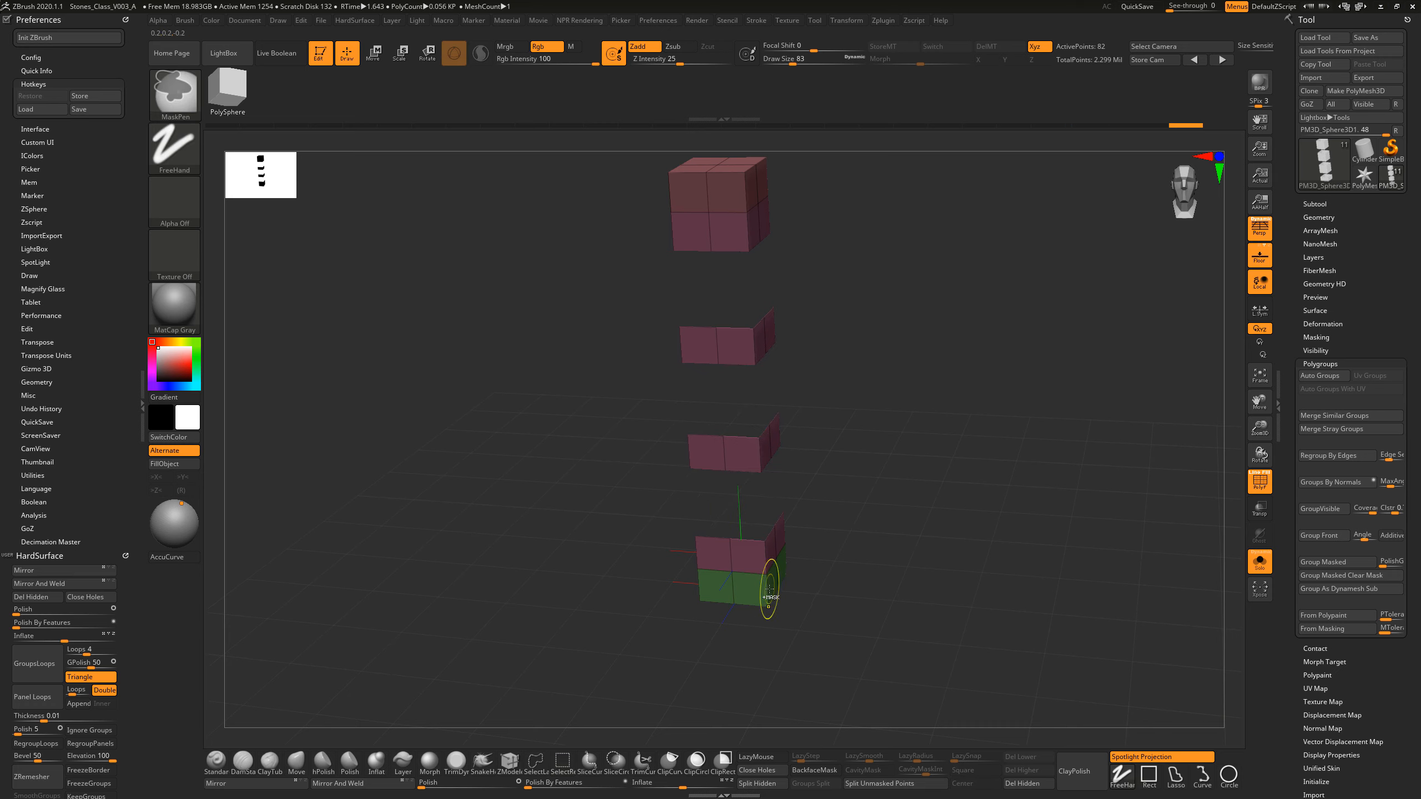
ctrl+shift+click(763, 601)
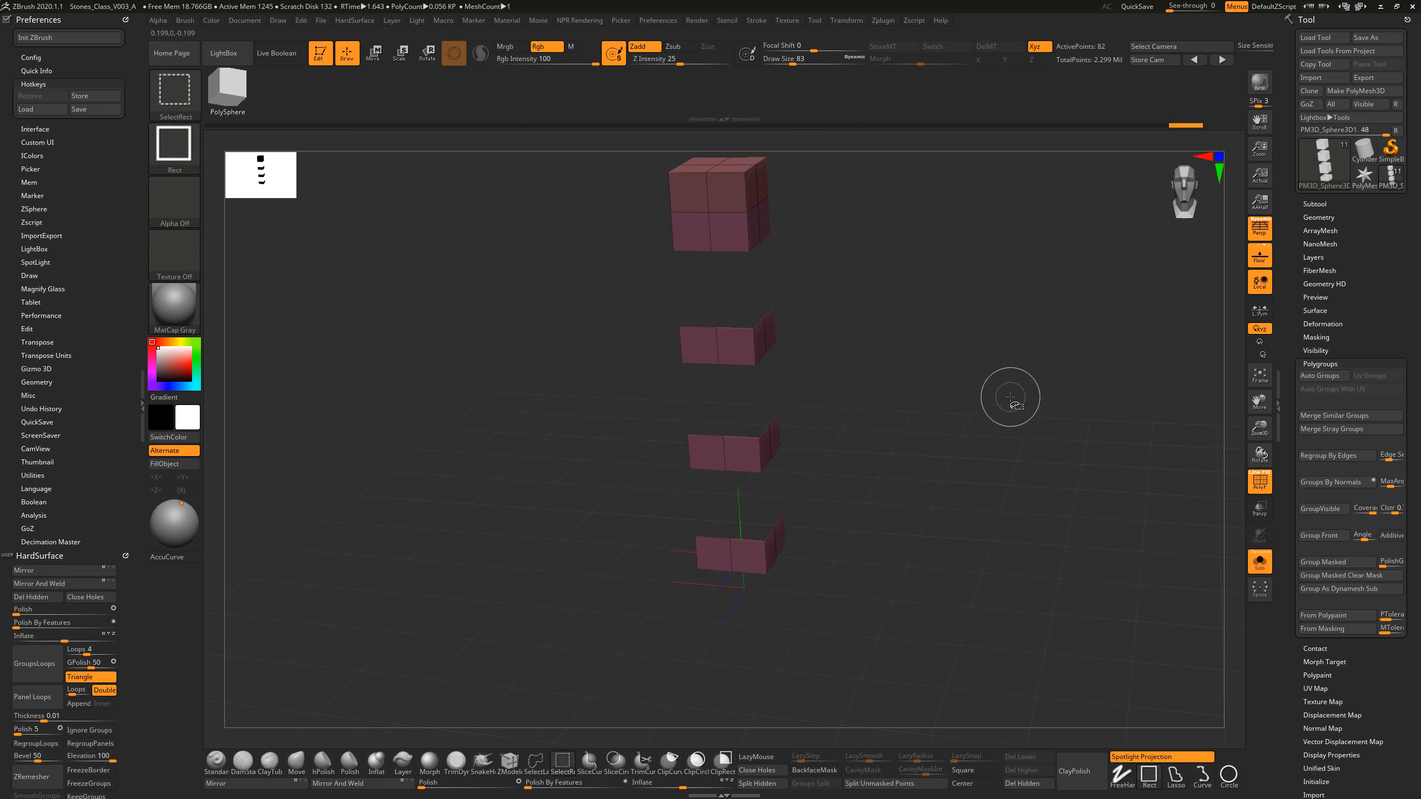
mouse_move(1043, 341)
ctrl+shift+mouse_down()
mouse_move(961, 445)
mouse_move(929, 540)
mouse_move(920, 522)
ctrl+shift+mouse_up()
ctrl+shift+drag(1019, 382, 909, 513)
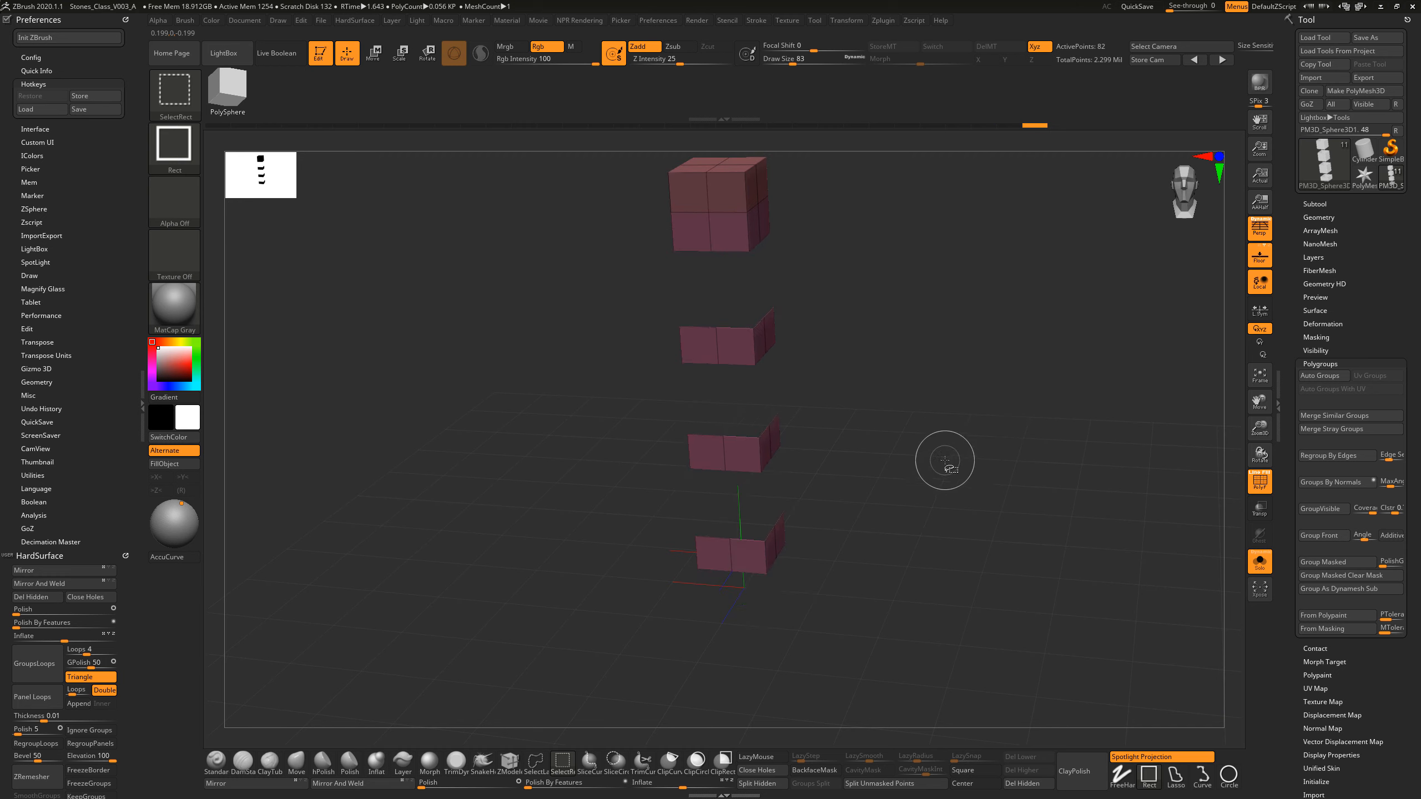
ctrl+shift+click(944, 463)
Step: Regroup the whole pillar with Groups By Normals so each flat side gets its own polygroup
drag(838, 296, 884, 385)
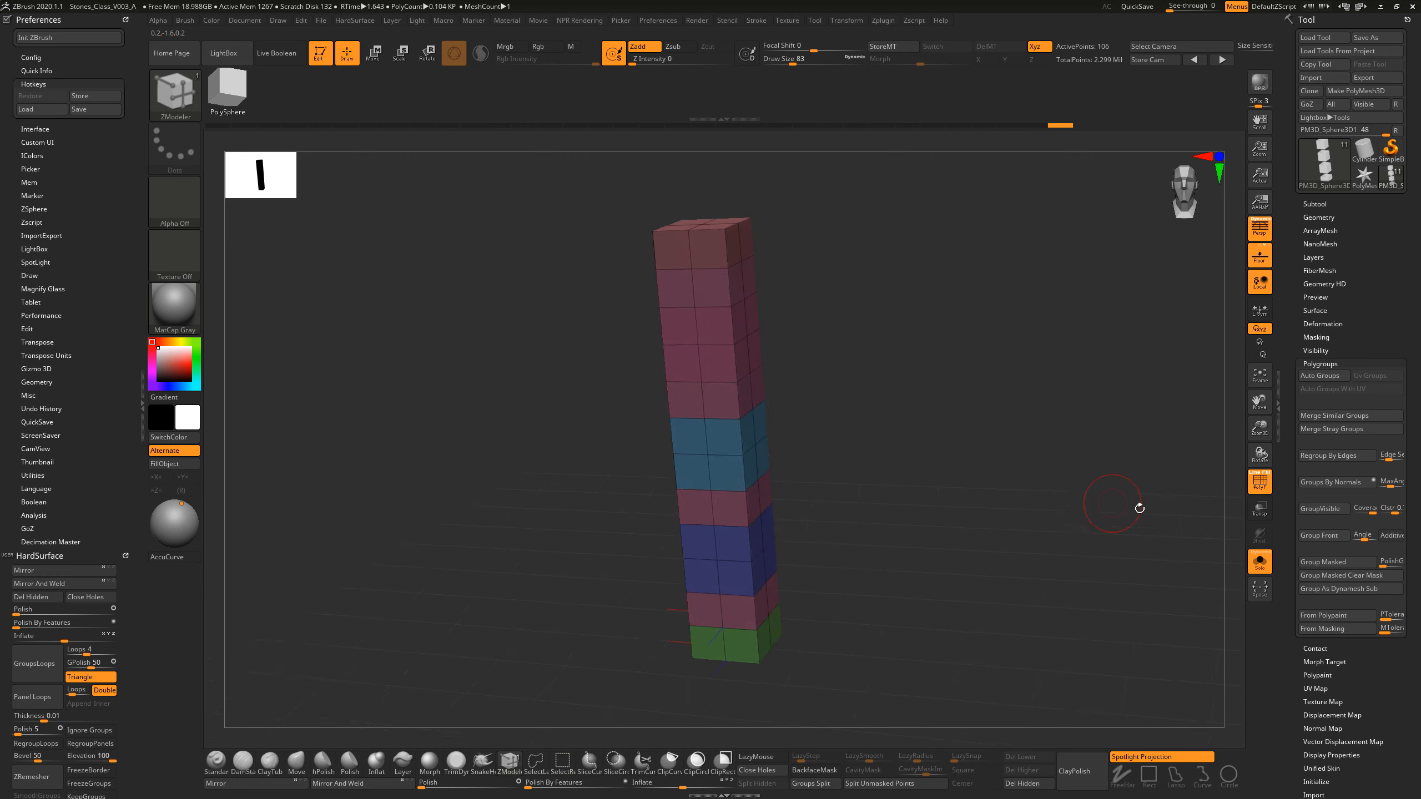
click(1315, 484)
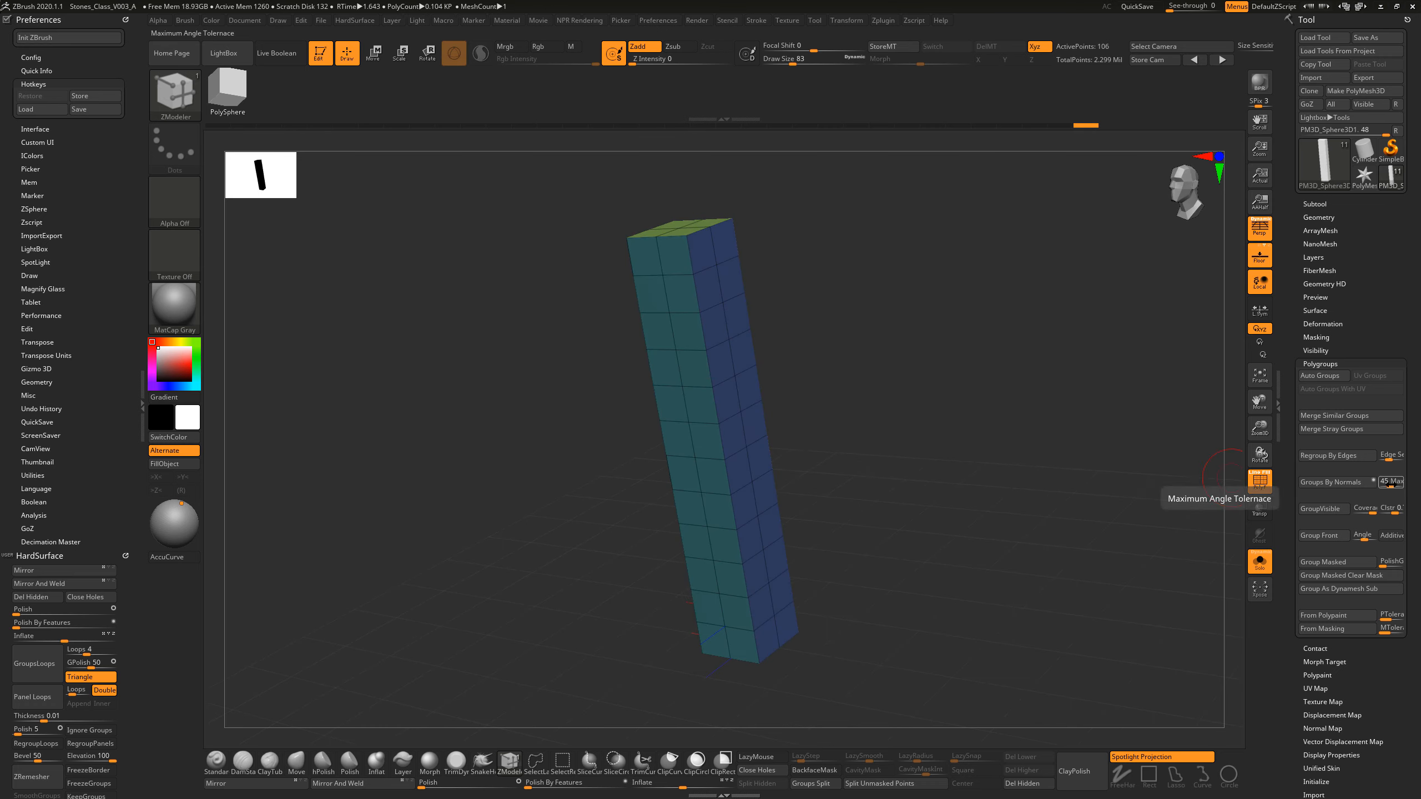
drag(794, 244, 721, 197)
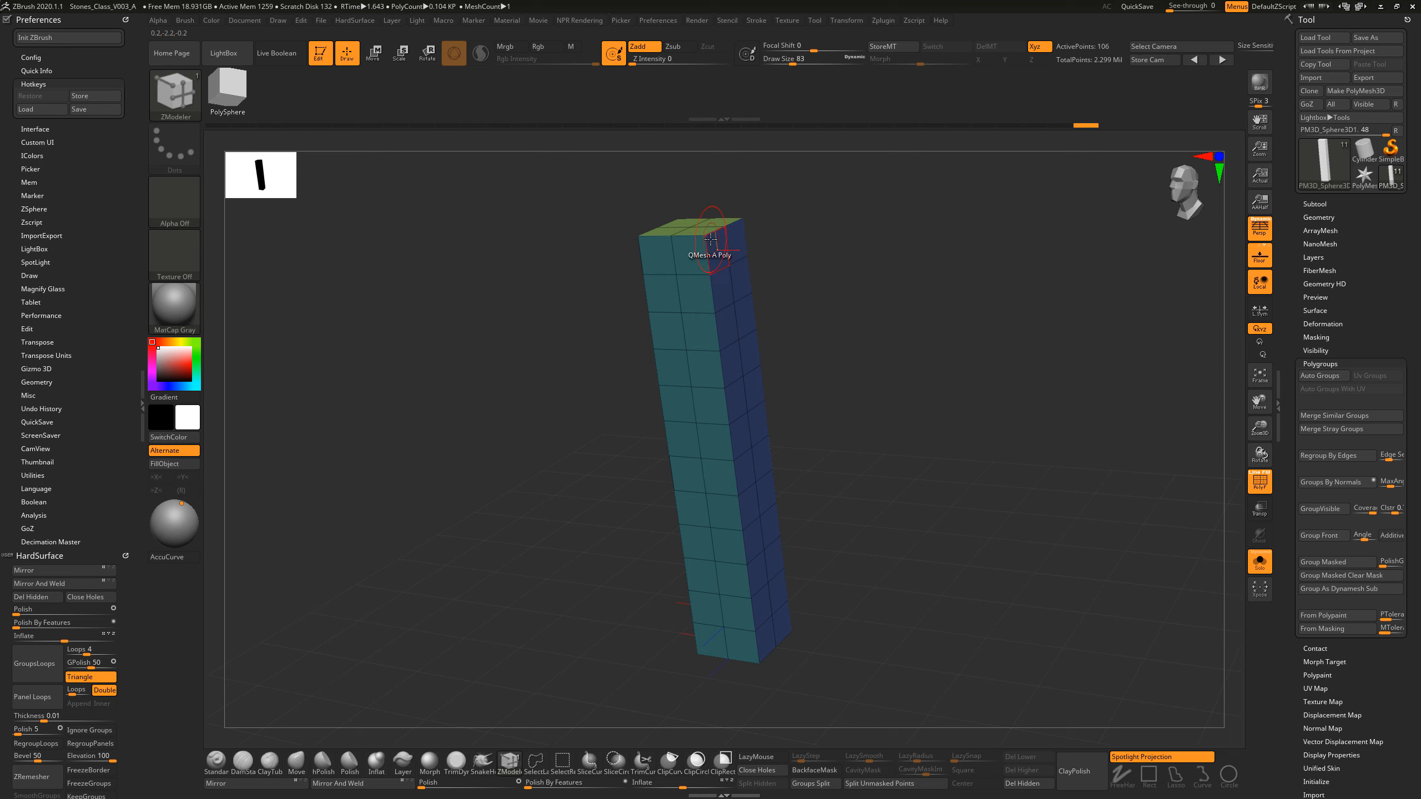
shift+drag(816, 406, 835, 331)
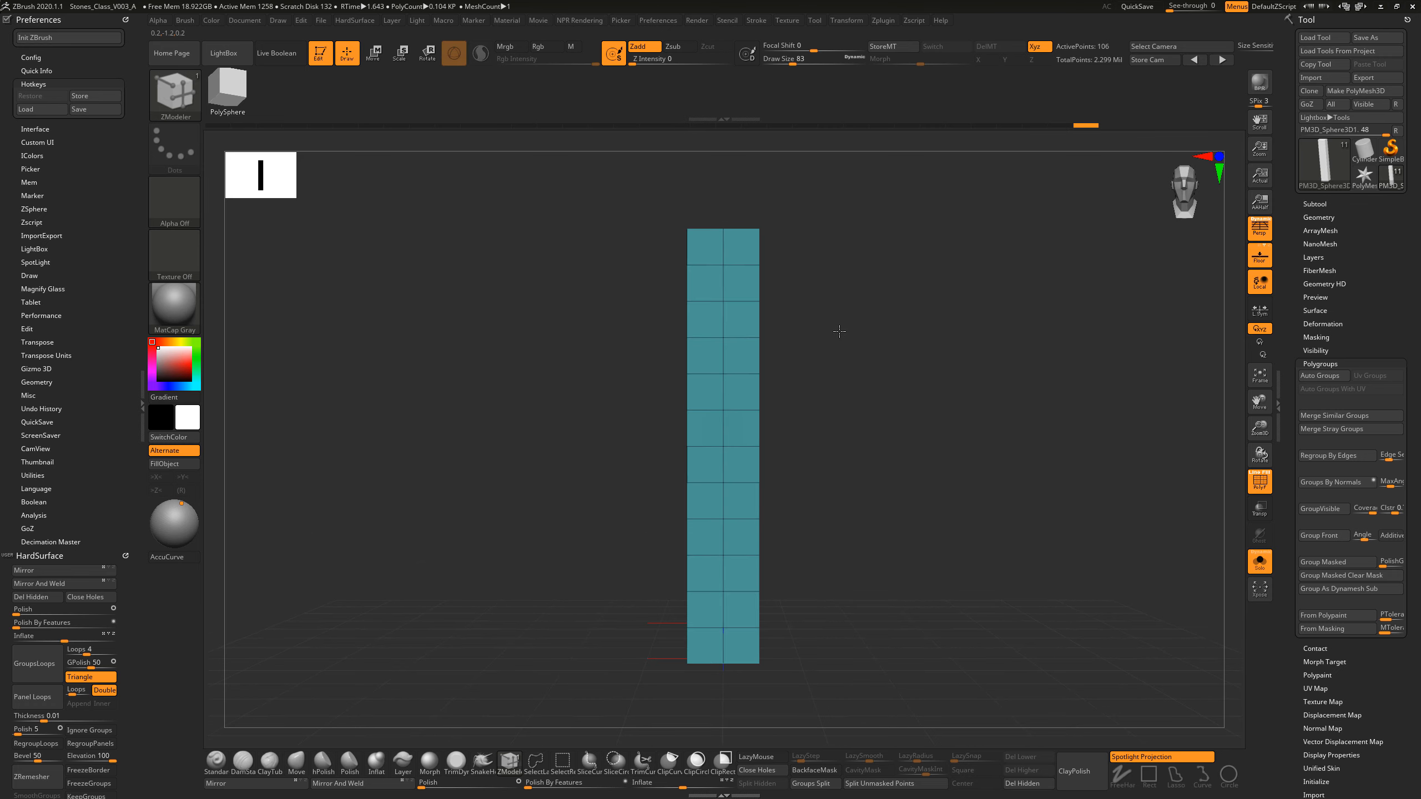
Step: Try to isolate the top row of the teal front side's polygroup, and show the whole pillar again
ctrl+shift+click(700, 267)
drag(963, 322, 860, 318)
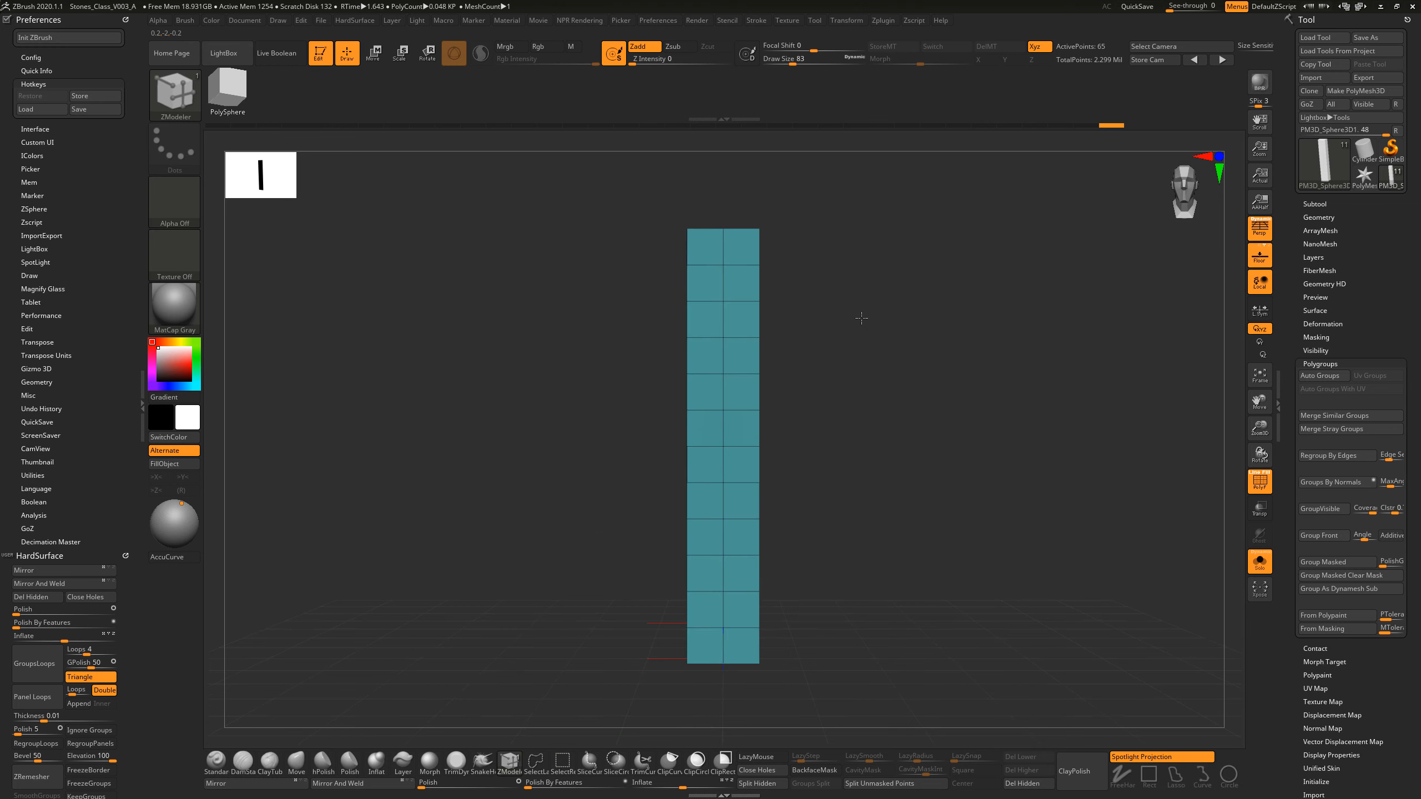
ctrl+shift+drag(635, 167, 770, 225)
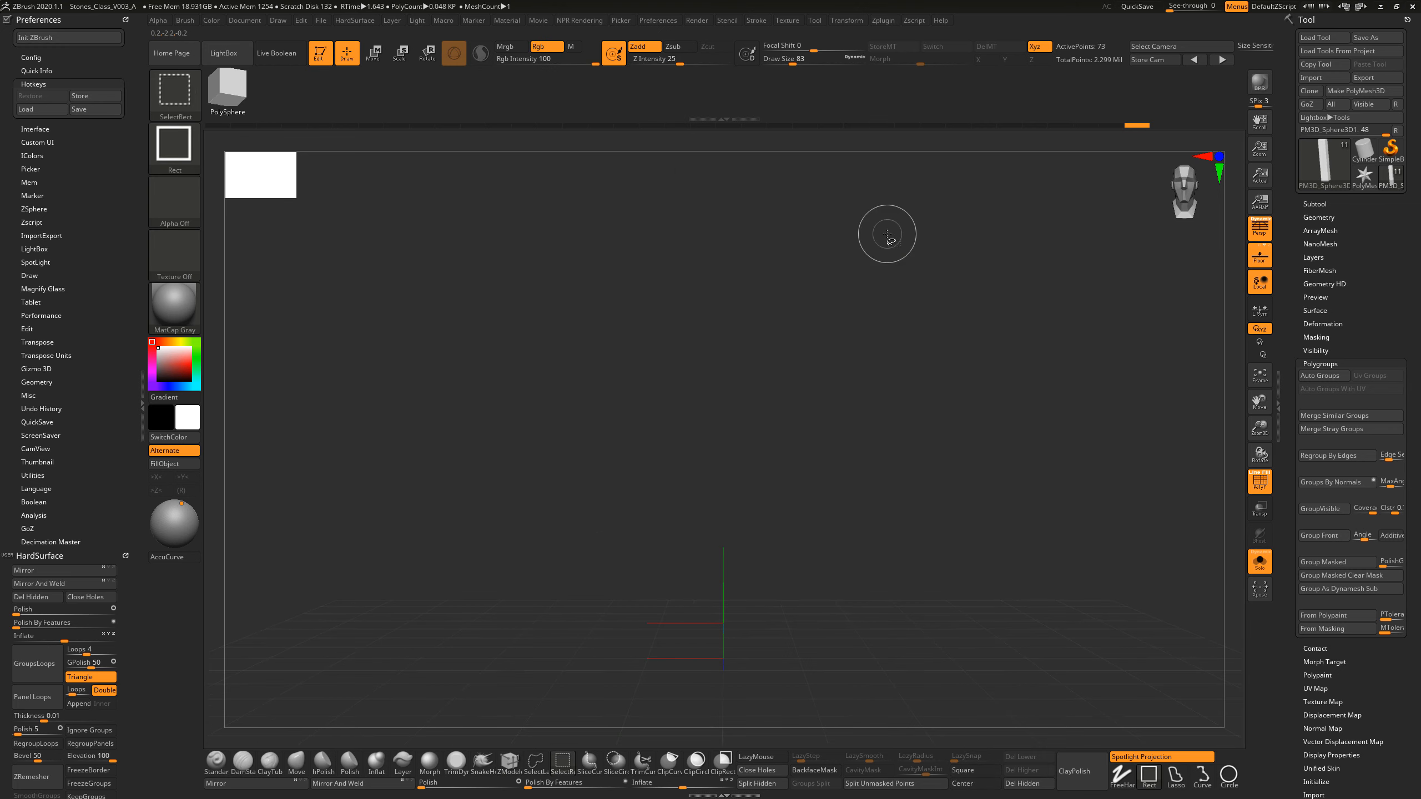
ctrl+shift+click(939, 273)
drag(940, 274, 752, 286)
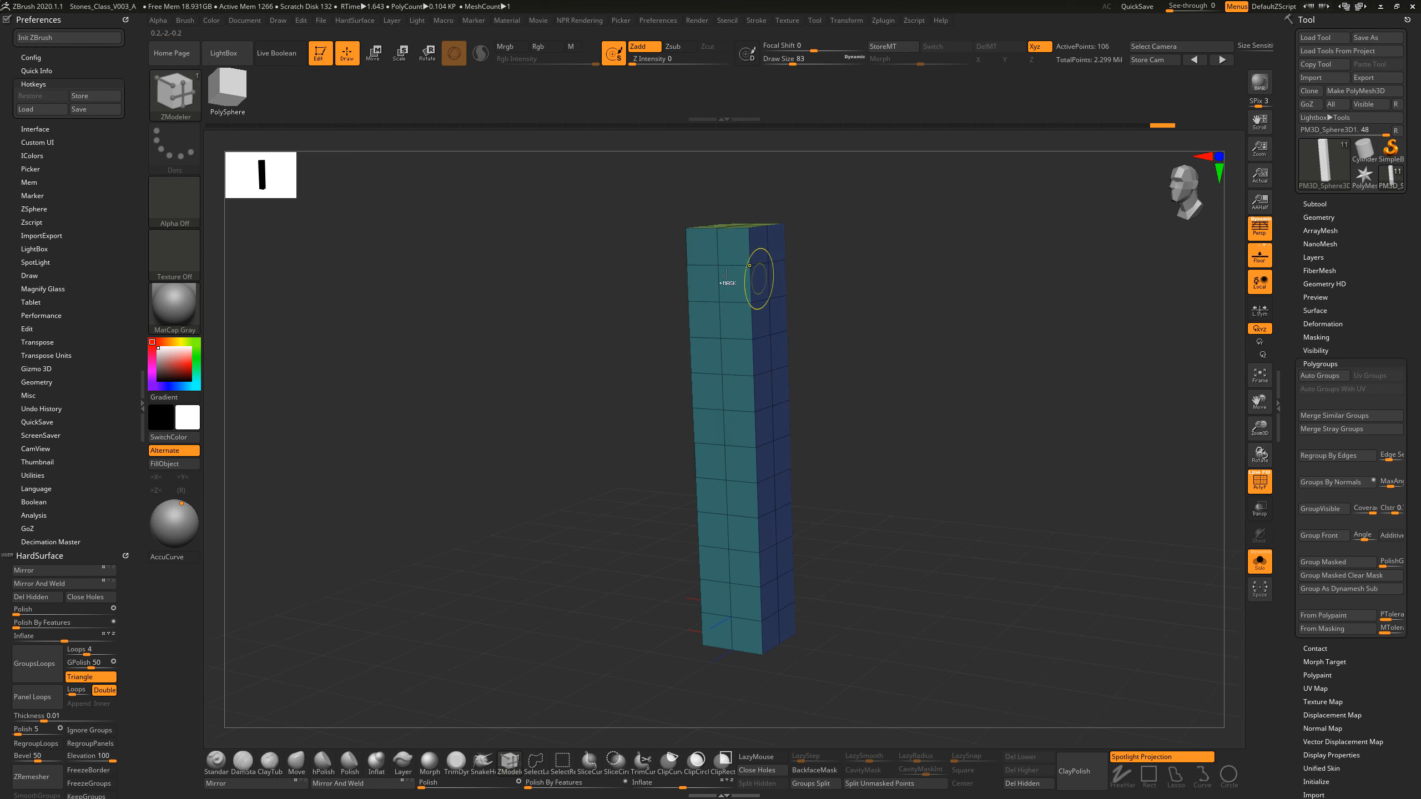
Step: Isolate the teal front side of the pillar, hide its top two rows and assign the remaining faces a new polygroup
ctrl+shift+click(711, 263)
shift+drag(876, 282, 878, 280)
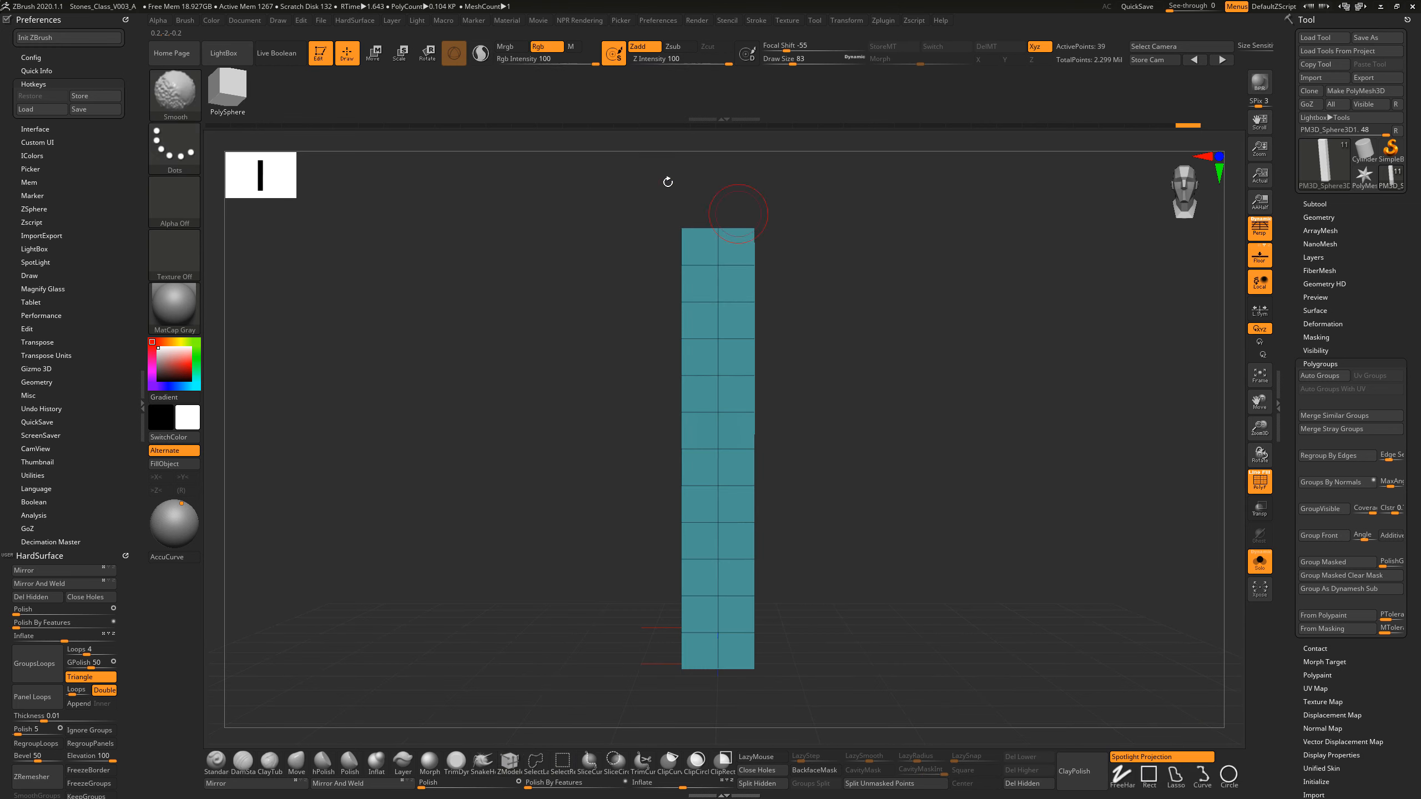
ctrl+shift+drag(612, 172, 821, 290)
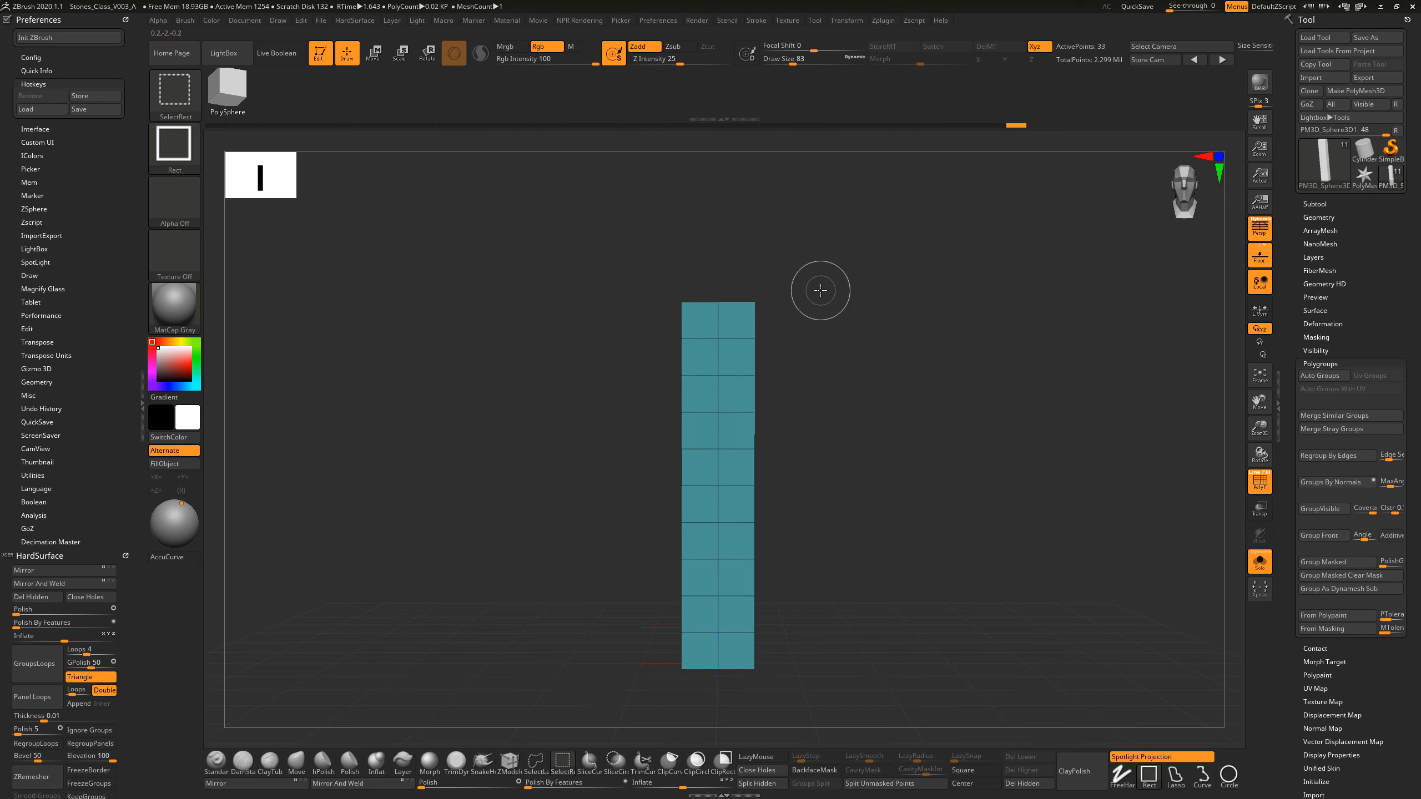
key(ctrl)
key(ctrl+w)
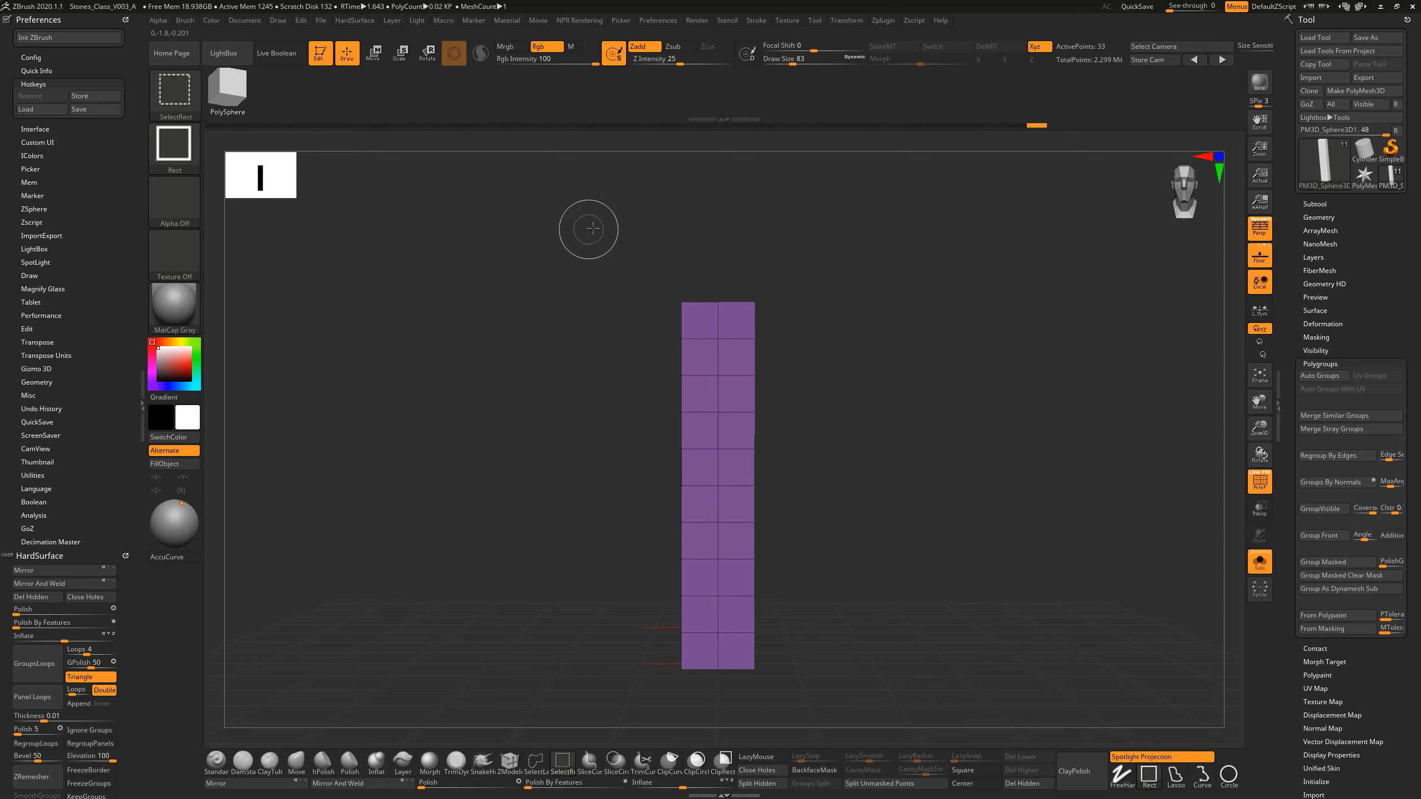
Step: Hide the next two-row bands of the front side in turn, regrouping the faces left visible until six rows remain
ctrl+shift+drag(591, 228, 832, 366)
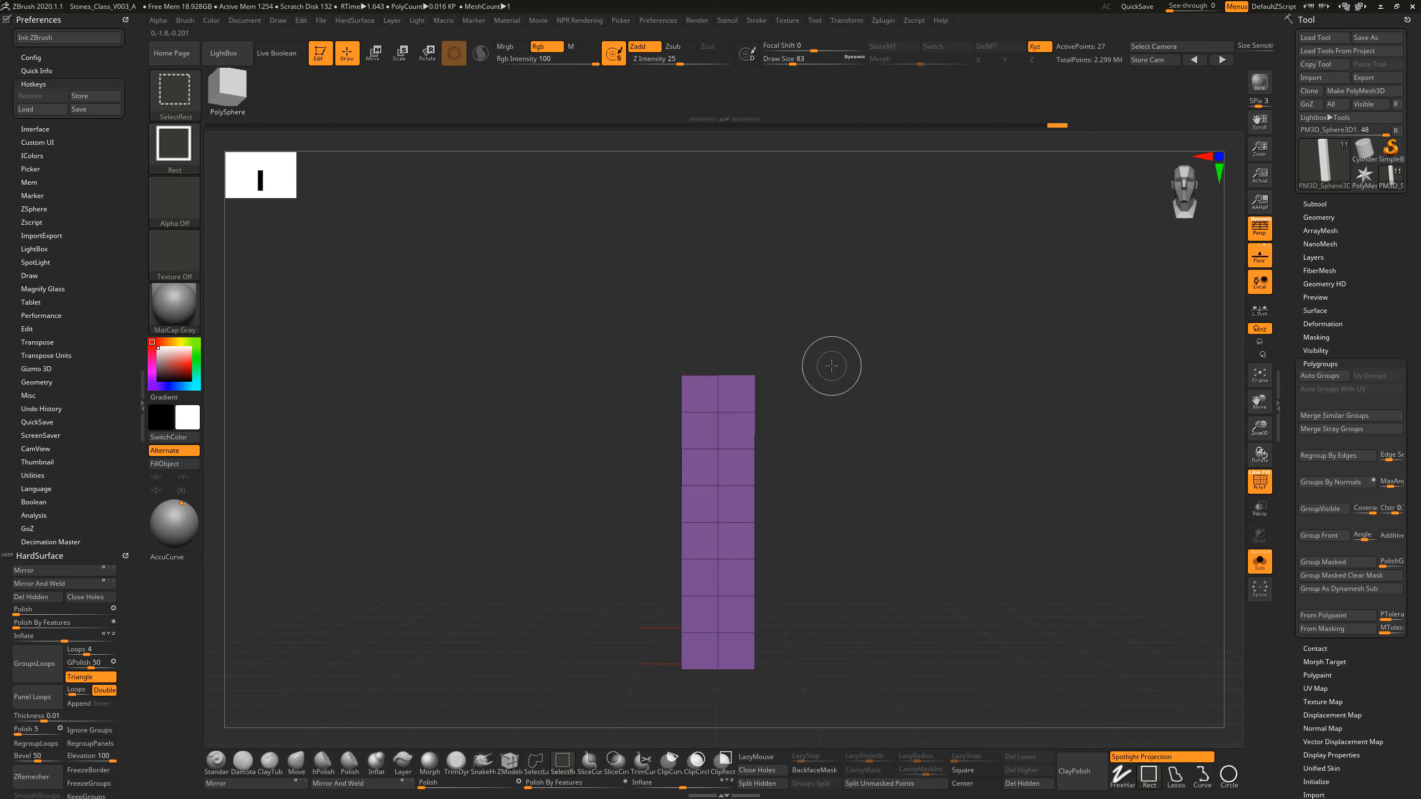
ctrl+shift+drag(618, 285, 842, 500)
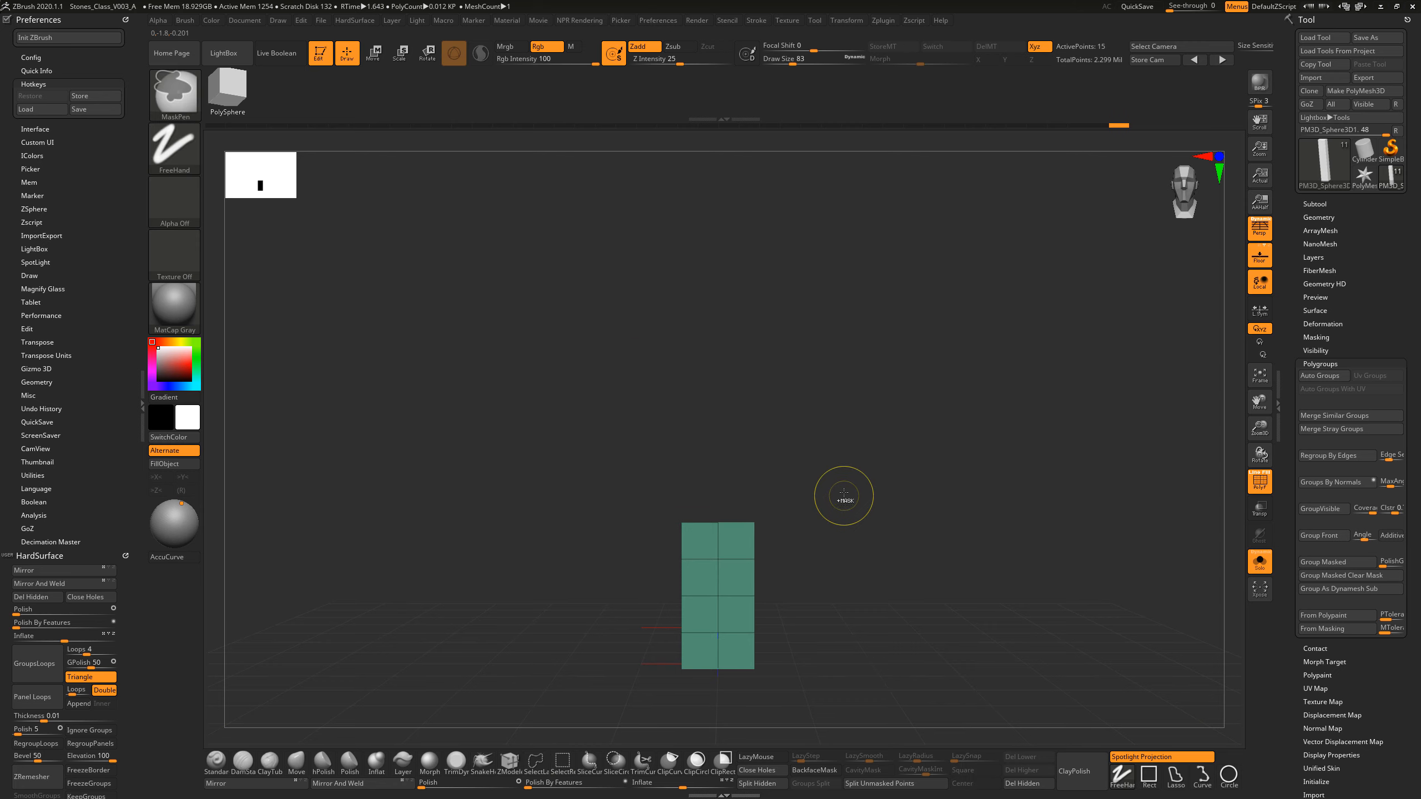
key(ctrl+z)
key(ctrl+shift+z)
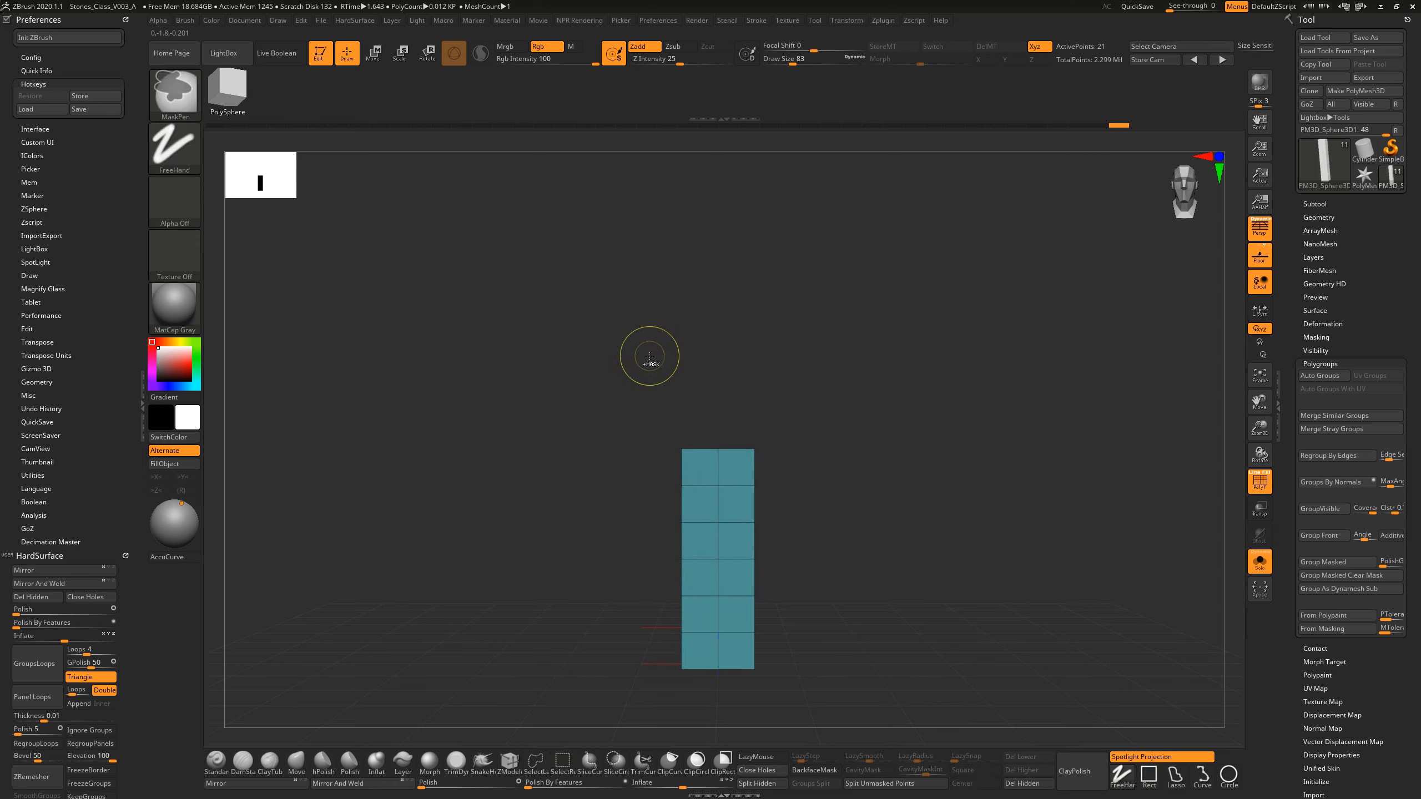
key(ctrl+w)
Step: Split the front side's last six rows into two-row polygroups by hiding and regrouping, and show the whole pillar again
key(ctrl+w)
key(ctrl+w)
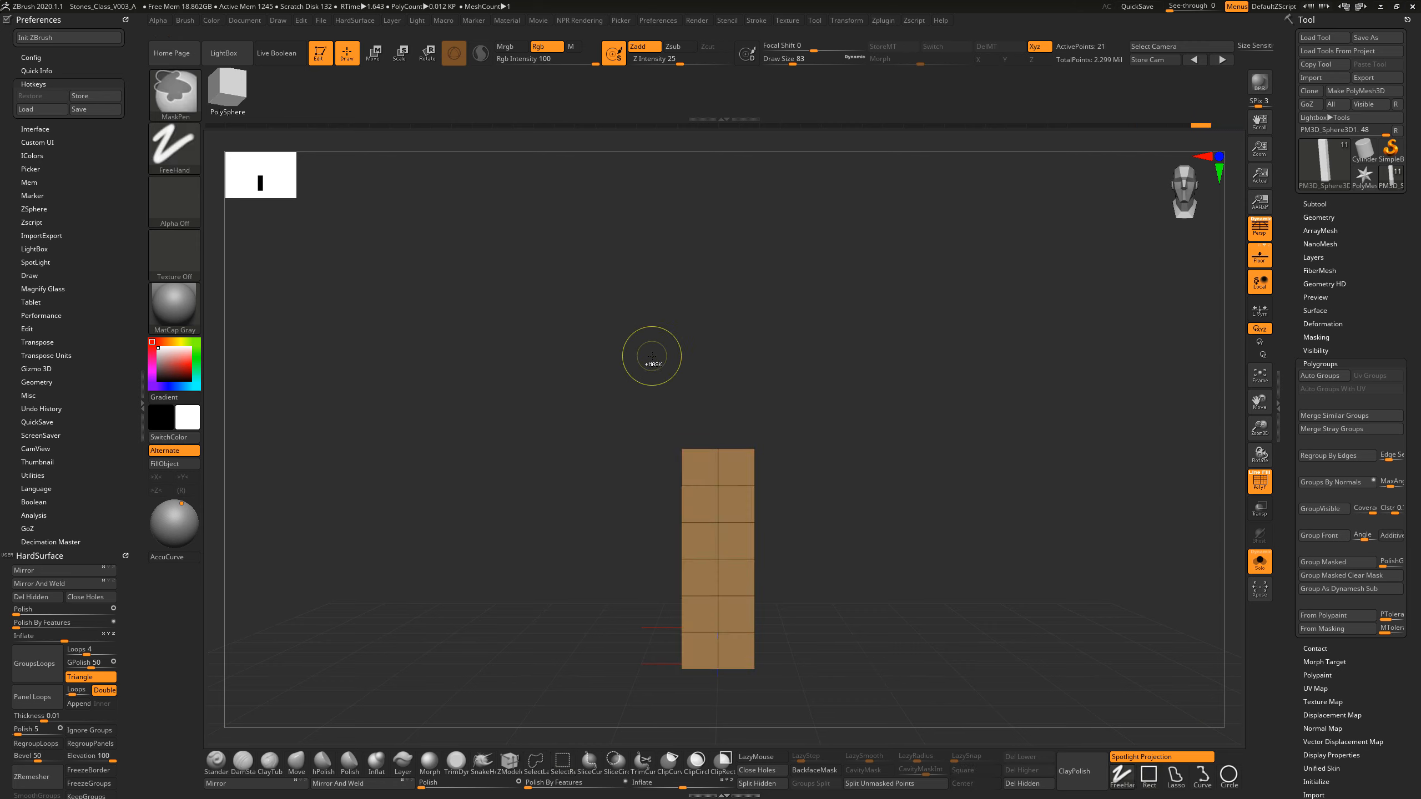
key(ctrl+w)
key(ctrl+w)
key(ctrl+w)
key(ctrl+w)
key(ctrl+w)
ctrl+shift+drag(639, 367, 840, 510)
key(ctrl+w)
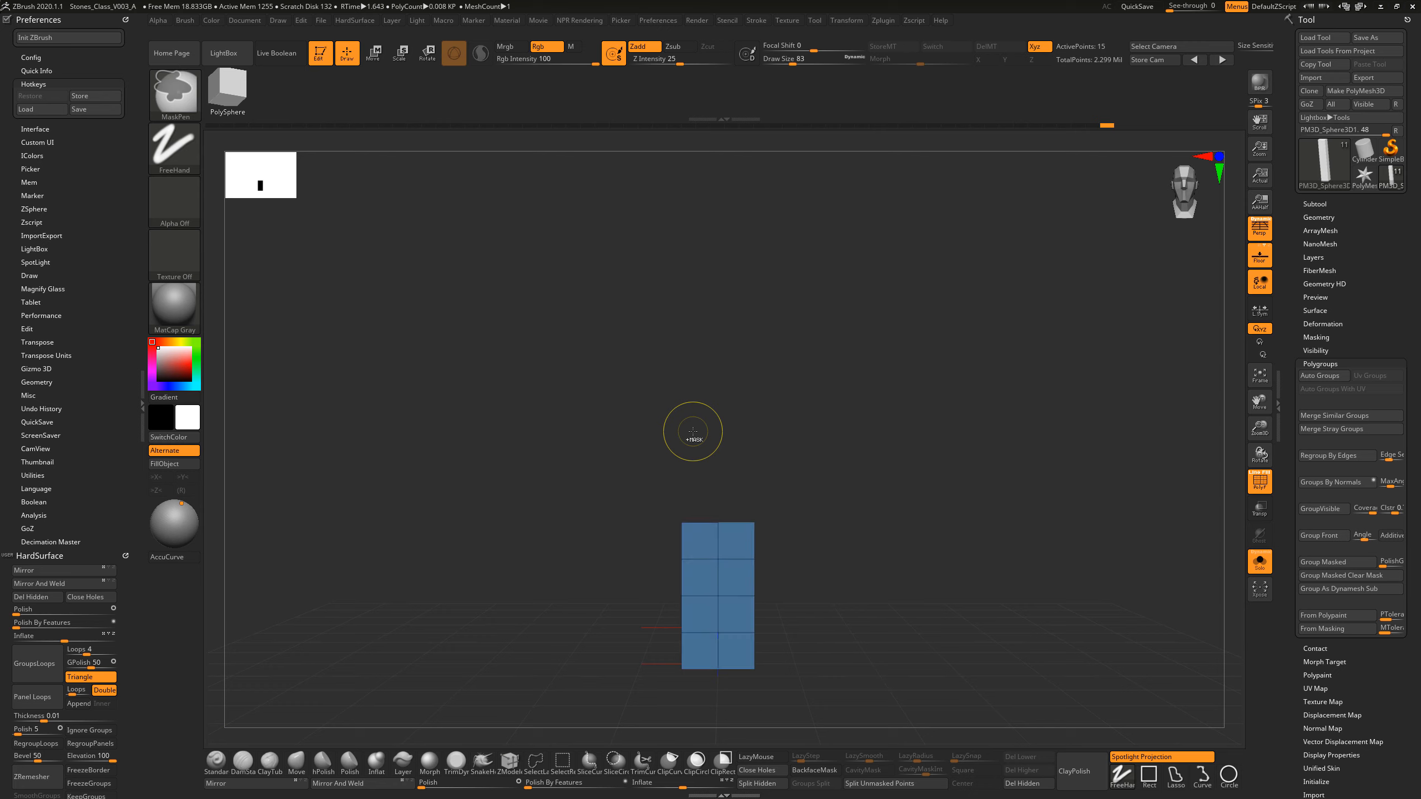
ctrl+shift+drag(618, 429, 822, 577)
key(ctrl+w)
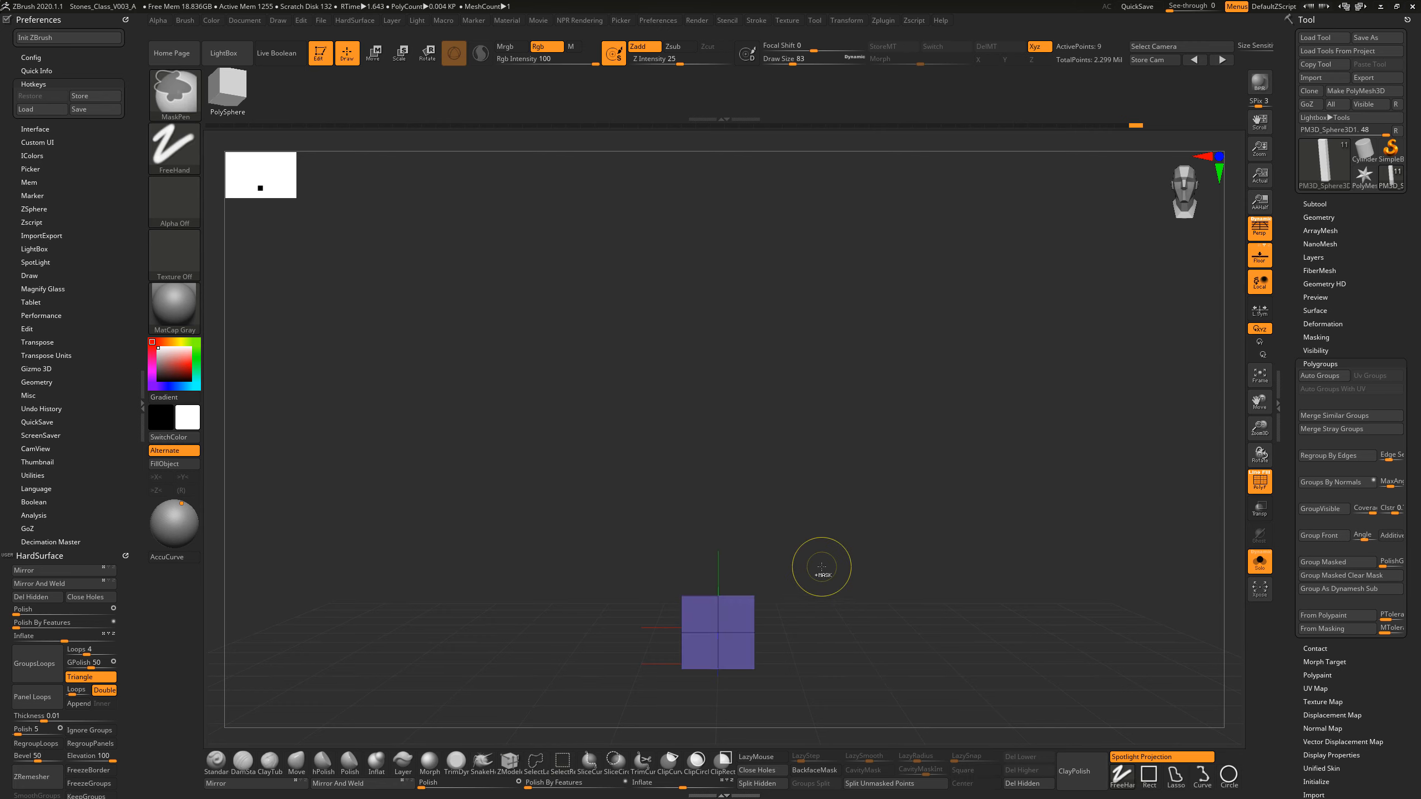
ctrl+shift+click(896, 498)
drag(1021, 529, 887, 471)
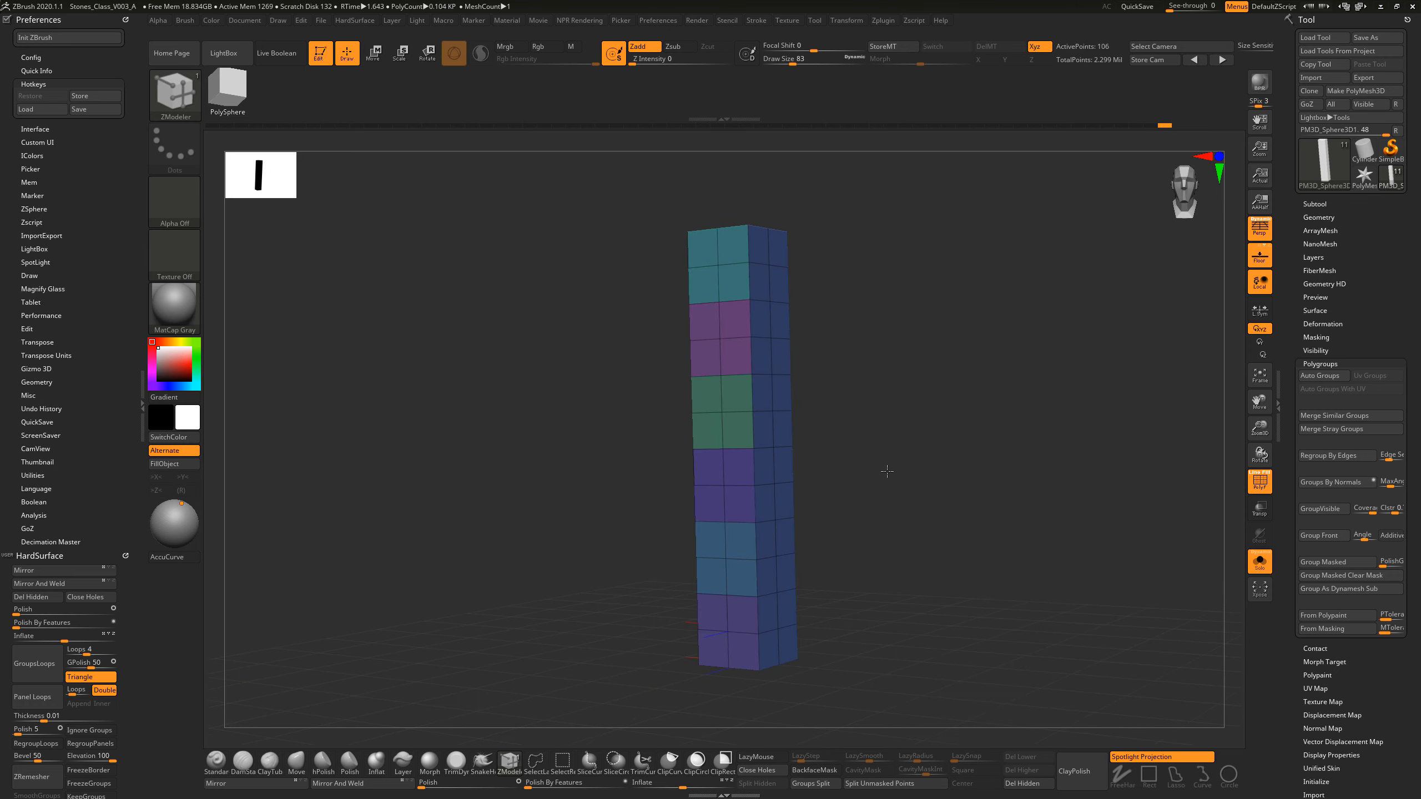
Step: Hide the pillar's top and bottom caps and assign all four sides a single polygroup
drag(815, 301, 839, 360)
ctrl+shift+click(734, 213)
ctrl+shift+click(875, 445)
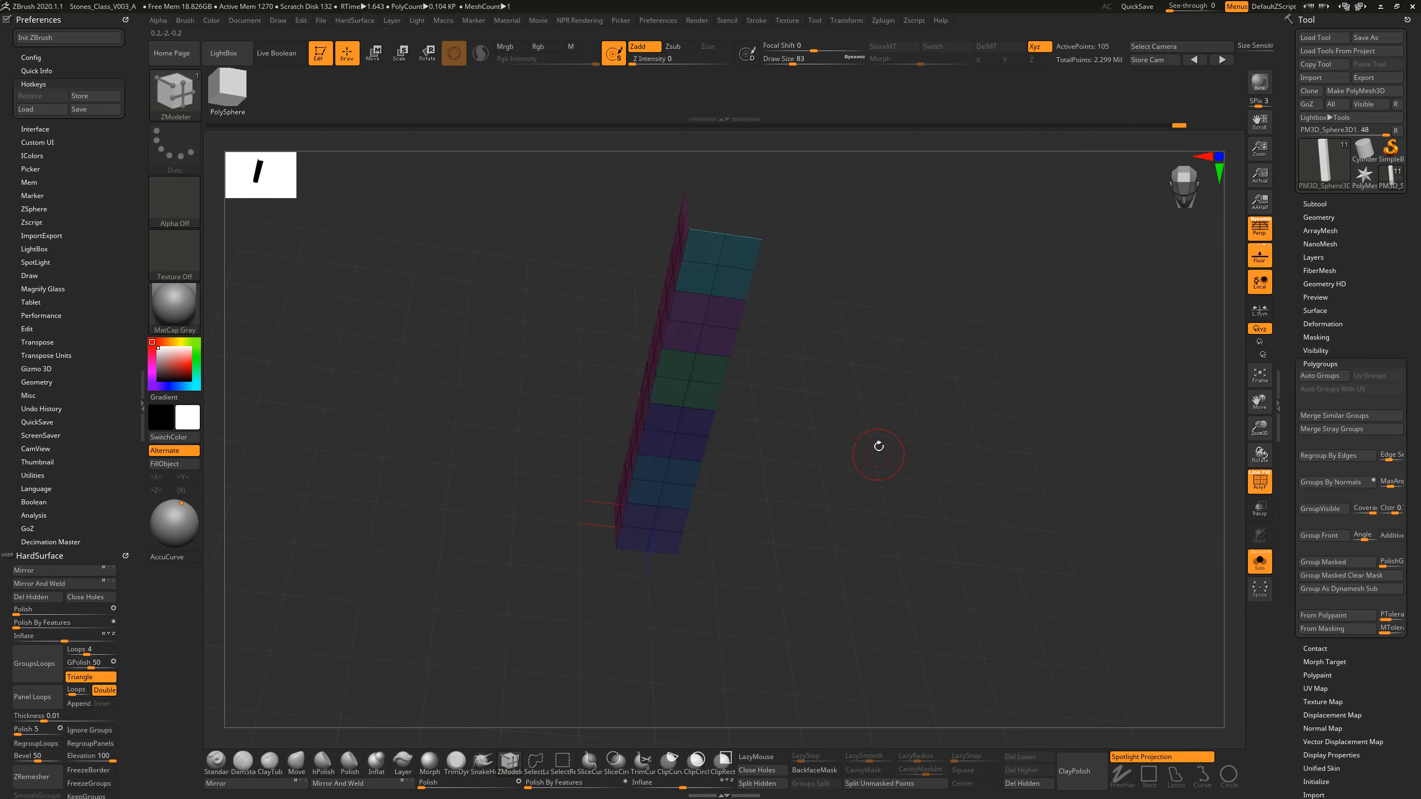
drag(865, 403, 851, 428)
key(ctrl+w)
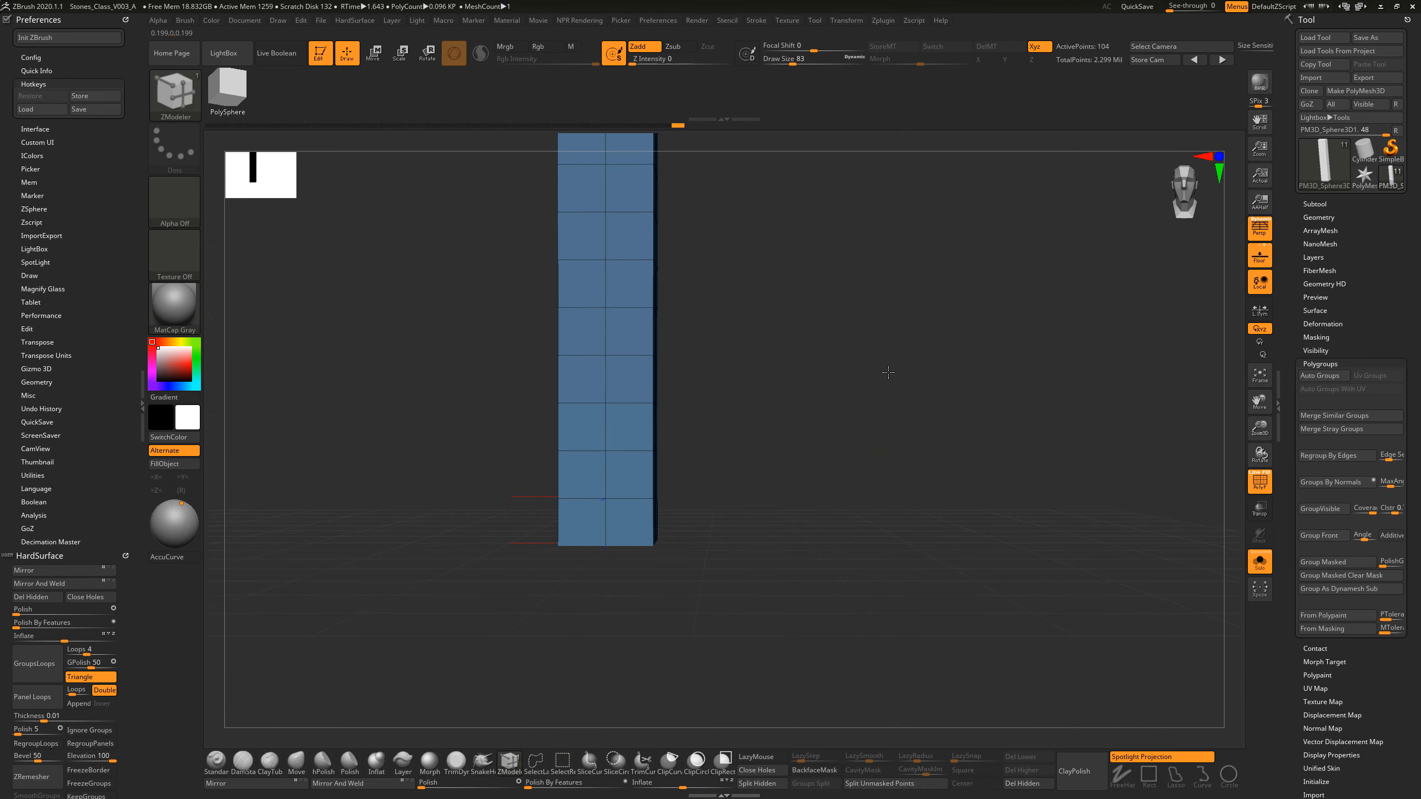
Step: Divide the pillar's sides into six two-row polygroup bands, hiding each band from the top down and regrouping the rest
alt+drag(889, 374, 979, 424)
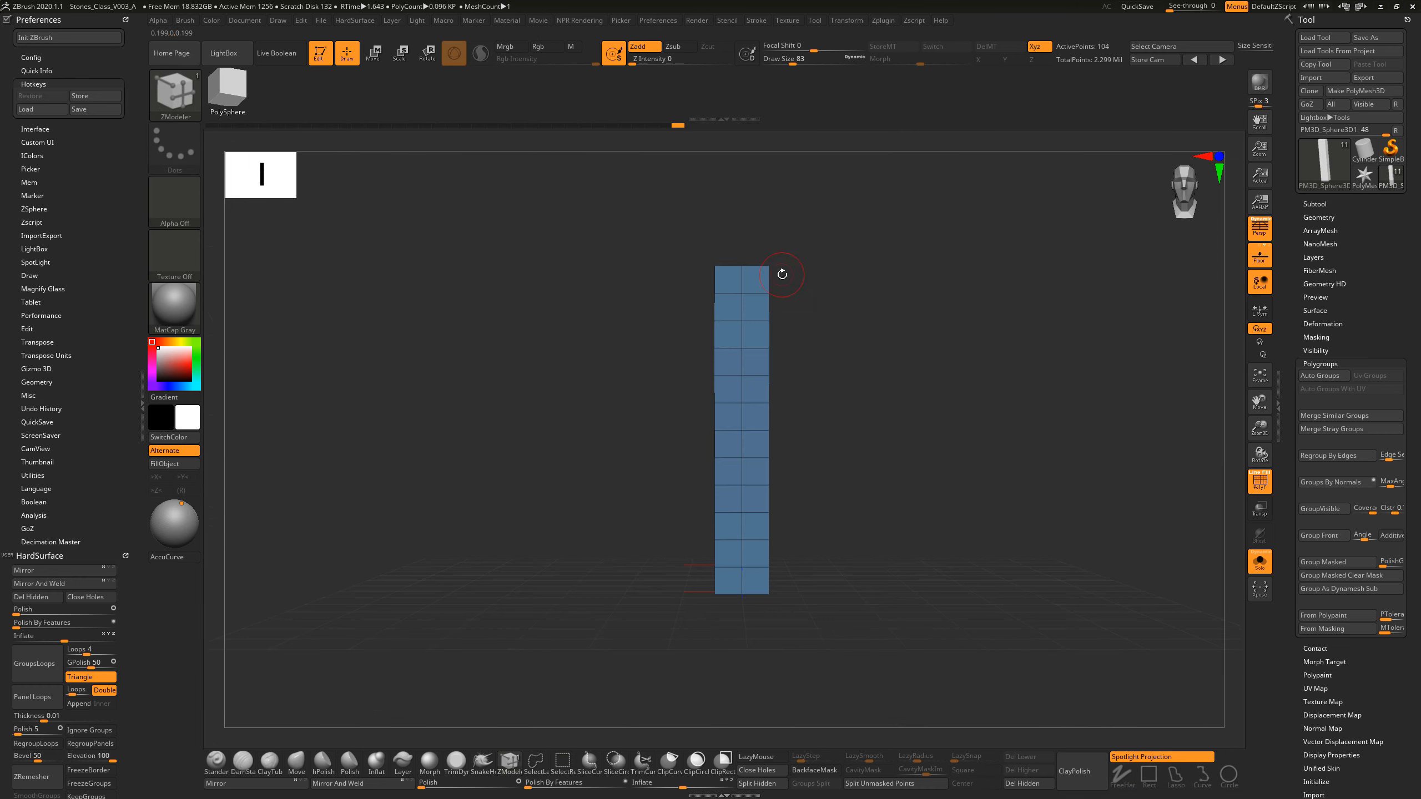
alt+drag(783, 275, 848, 370)
ctrl+alt+shift+drag(633, 206, 859, 324)
key(ctrl+w)
ctrl+shift+drag(609, 255, 843, 381)
key(ctrl+w)
ctrl+alt+shift+drag(632, 322, 812, 456)
key(ctrl+w)
ctrl+alt+shift+drag(640, 398, 830, 514)
key(ctrl+w)
ctrl+shift+drag(631, 443, 819, 588)
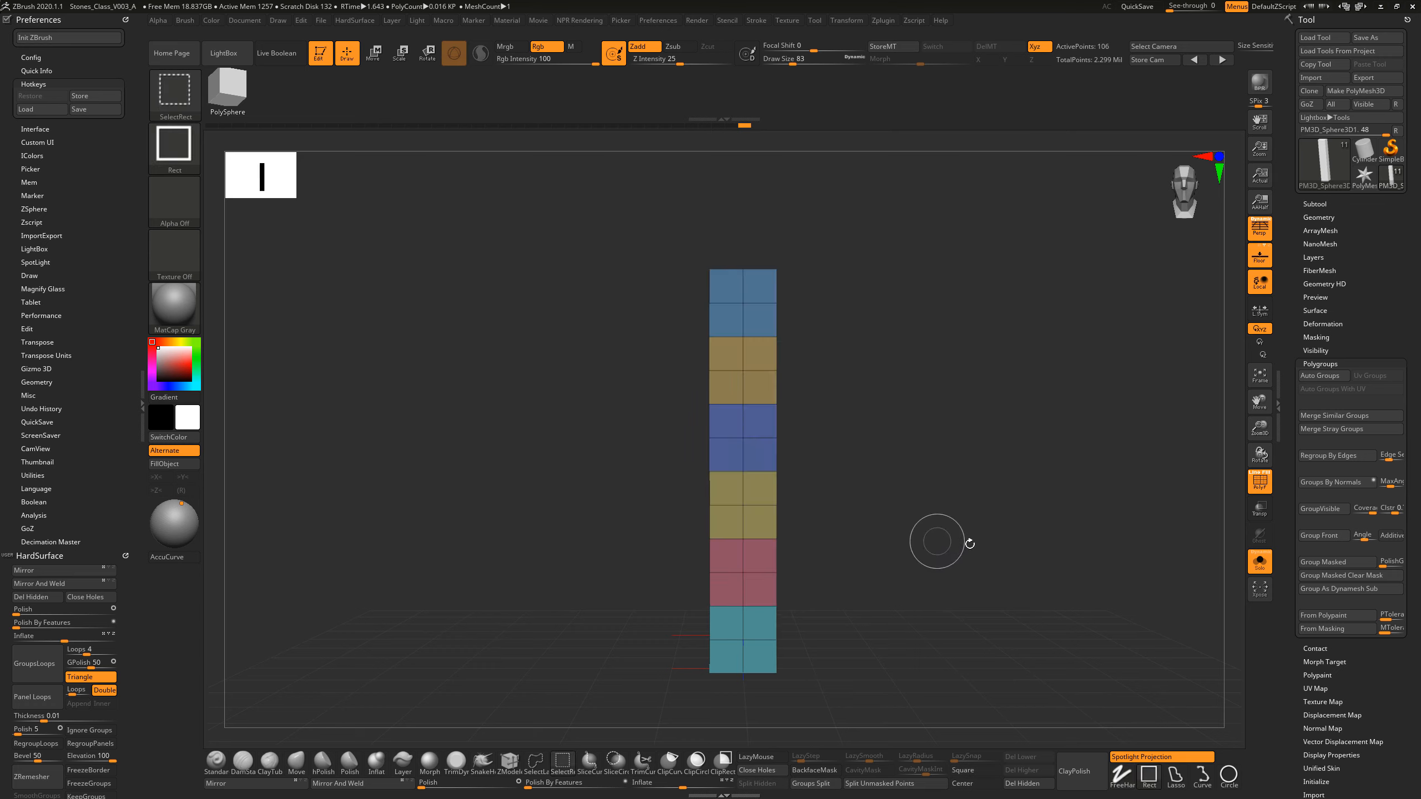
Step: Isolate the two-row bands one after another from the top down to check that each polygroup wraps around the pillar
mouse_move(968, 540)
mouse_down()
mouse_move(940, 580)
mouse_move(999, 578)
mouse_move(993, 451)
mouse_move(993, 555)
mouse_move(884, 493)
mouse_up()
ctrl+shift+click(735, 322)
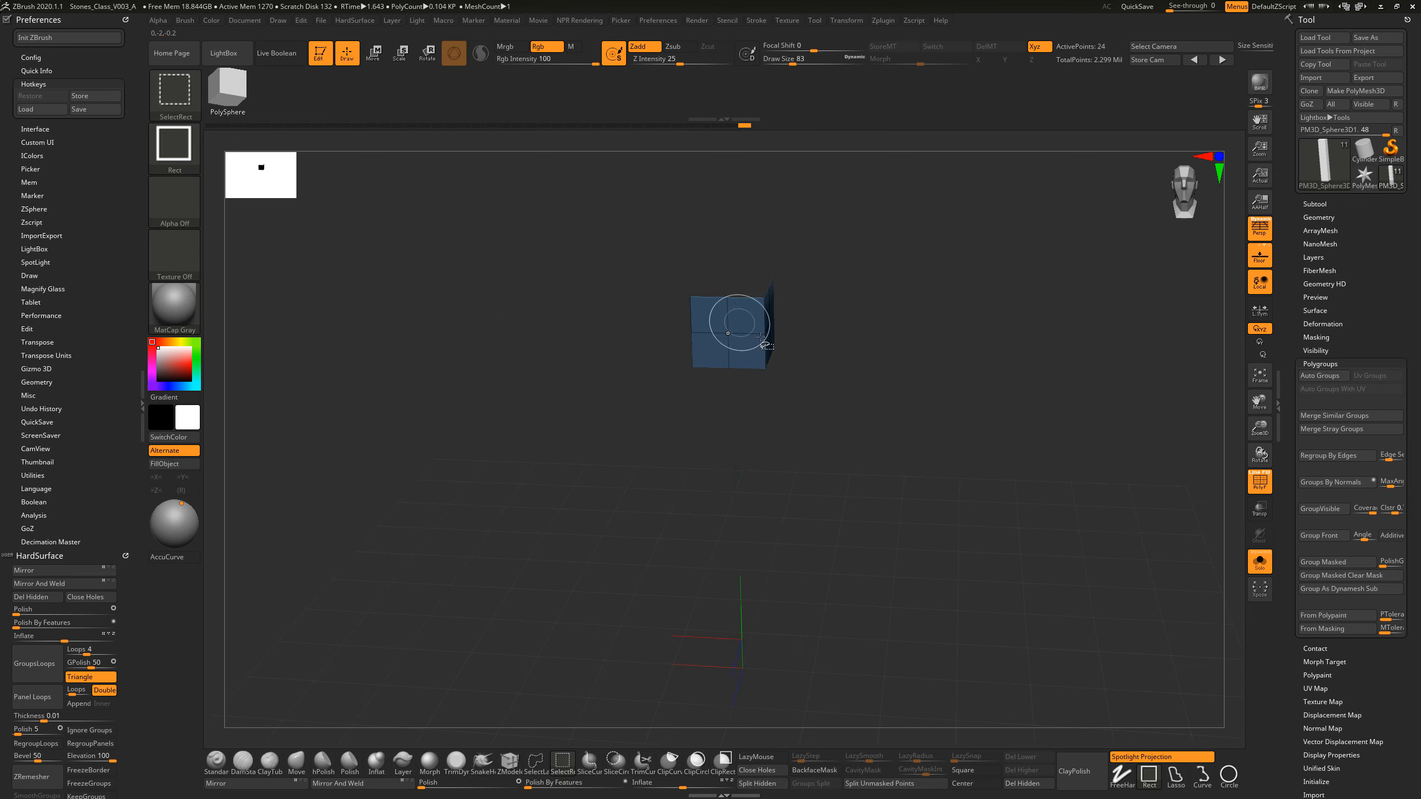
ctrl+shift+click(741, 326)
ctrl+shift+click(756, 412)
ctrl+shift+click(756, 411)
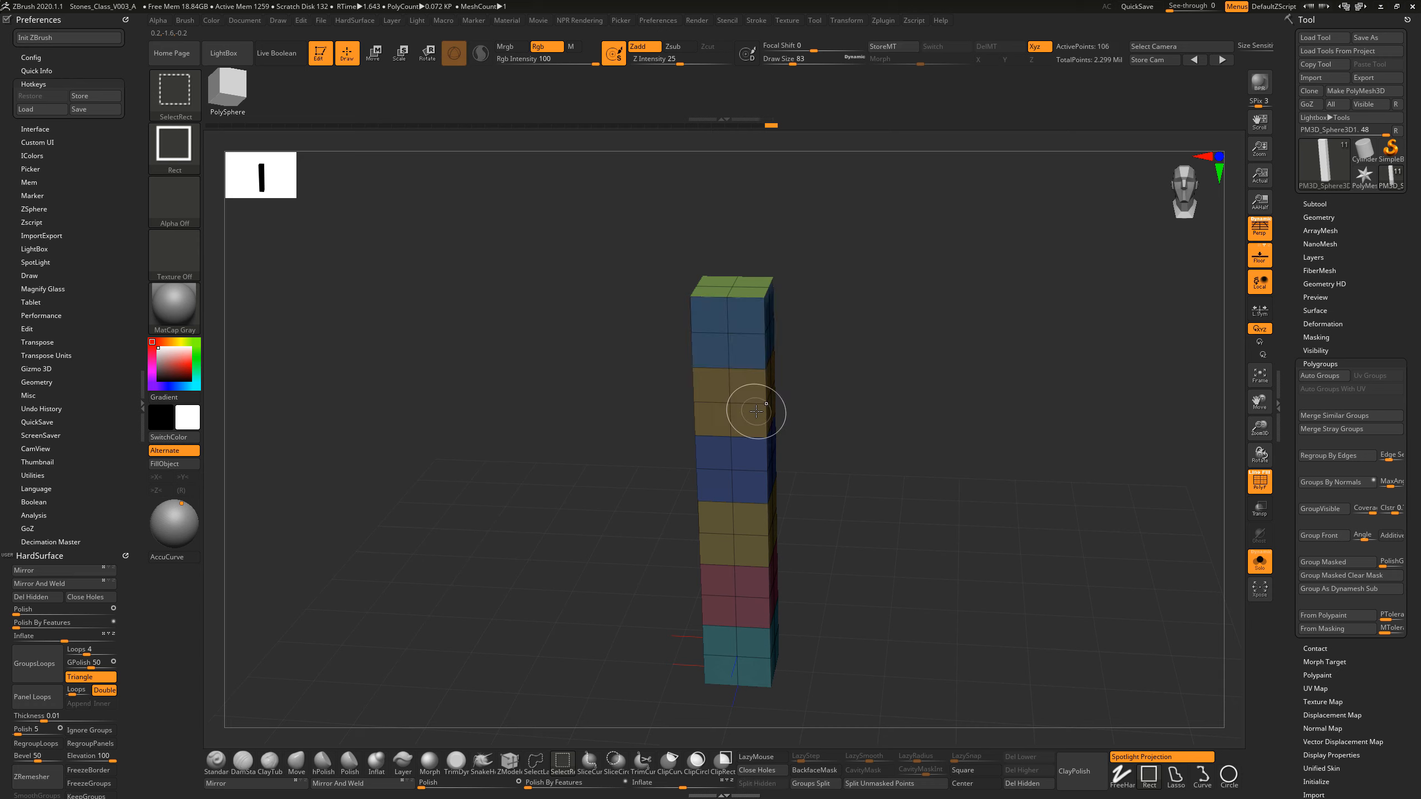
ctrl+shift+click(771, 489)
ctrl+shift+click(761, 496)
ctrl+shift+click(751, 546)
ctrl+shift+click(855, 482)
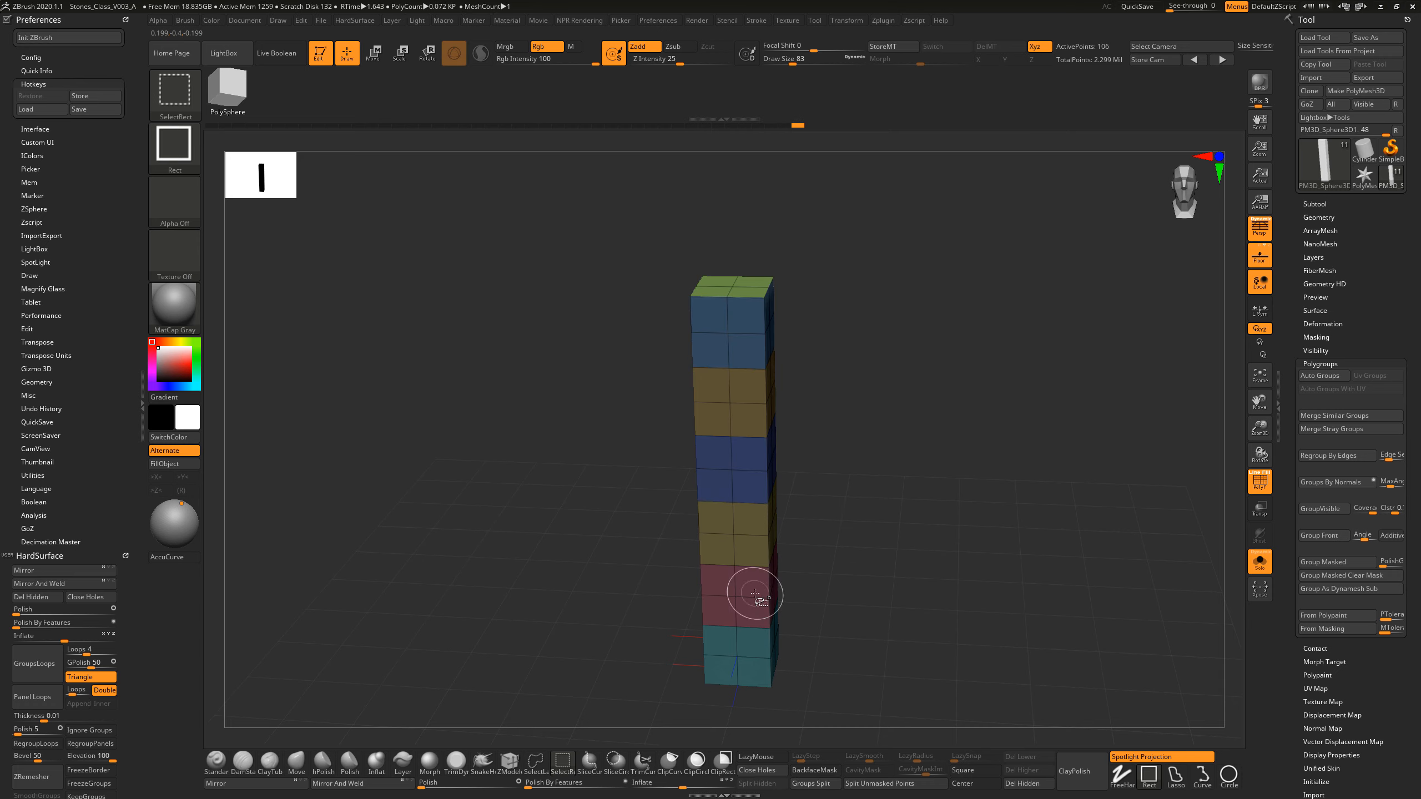
ctrl+shift+click(749, 591)
ctrl+shift+click(752, 653)
ctrl+shift+click(856, 562)
Step: Mask the second band from the top, invert the mask so only that band is editable, and select the ZModeler brush
mouse_move(835, 305)
mouse_down()
mouse_move(838, 339)
mouse_move(841, 285)
mouse_up()
key(f)
drag(842, 379, 895, 426)
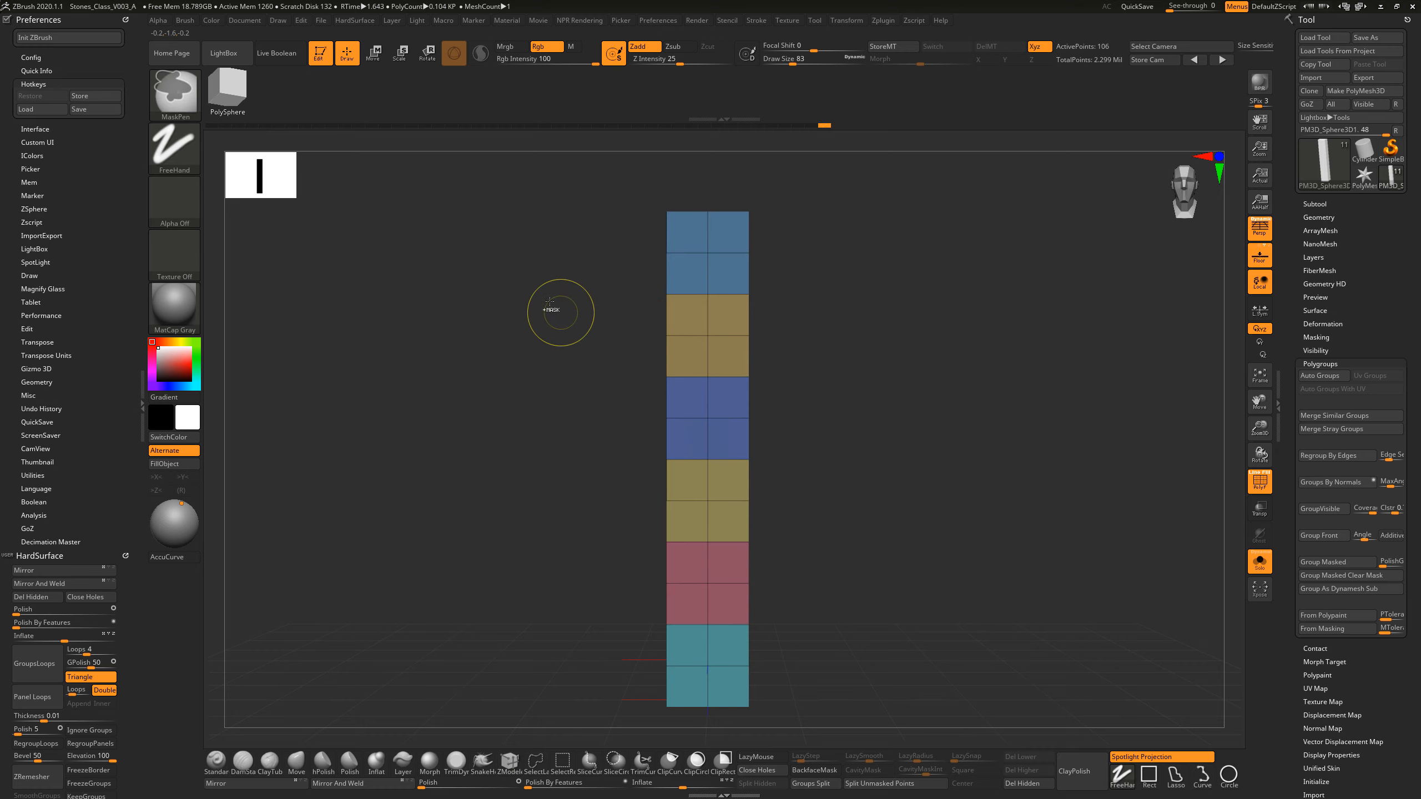
mouse_move(525, 283)
ctrl+mouse_down()
mouse_move(589, 330)
mouse_move(638, 279)
mouse_move(637, 334)
mouse_move(796, 340)
mouse_move(871, 386)
mouse_move(846, 352)
mouse_move(745, 351)
mouse_move(837, 356)
mouse_move(758, 352)
mouse_move(799, 352)
ctrl+mouse_up()
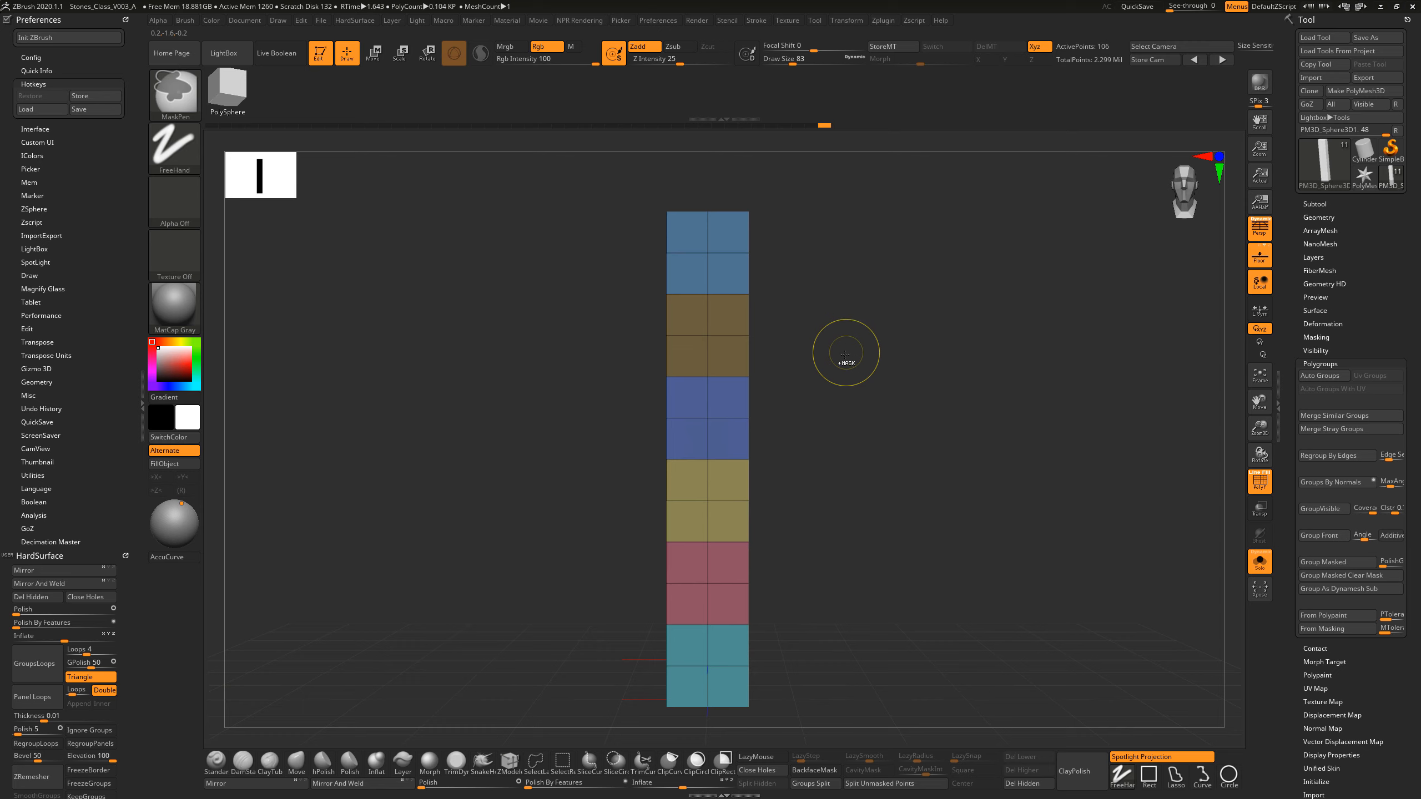
ctrl+click(862, 339)
key(b)
key(z)
key(m)
drag(880, 338, 871, 351)
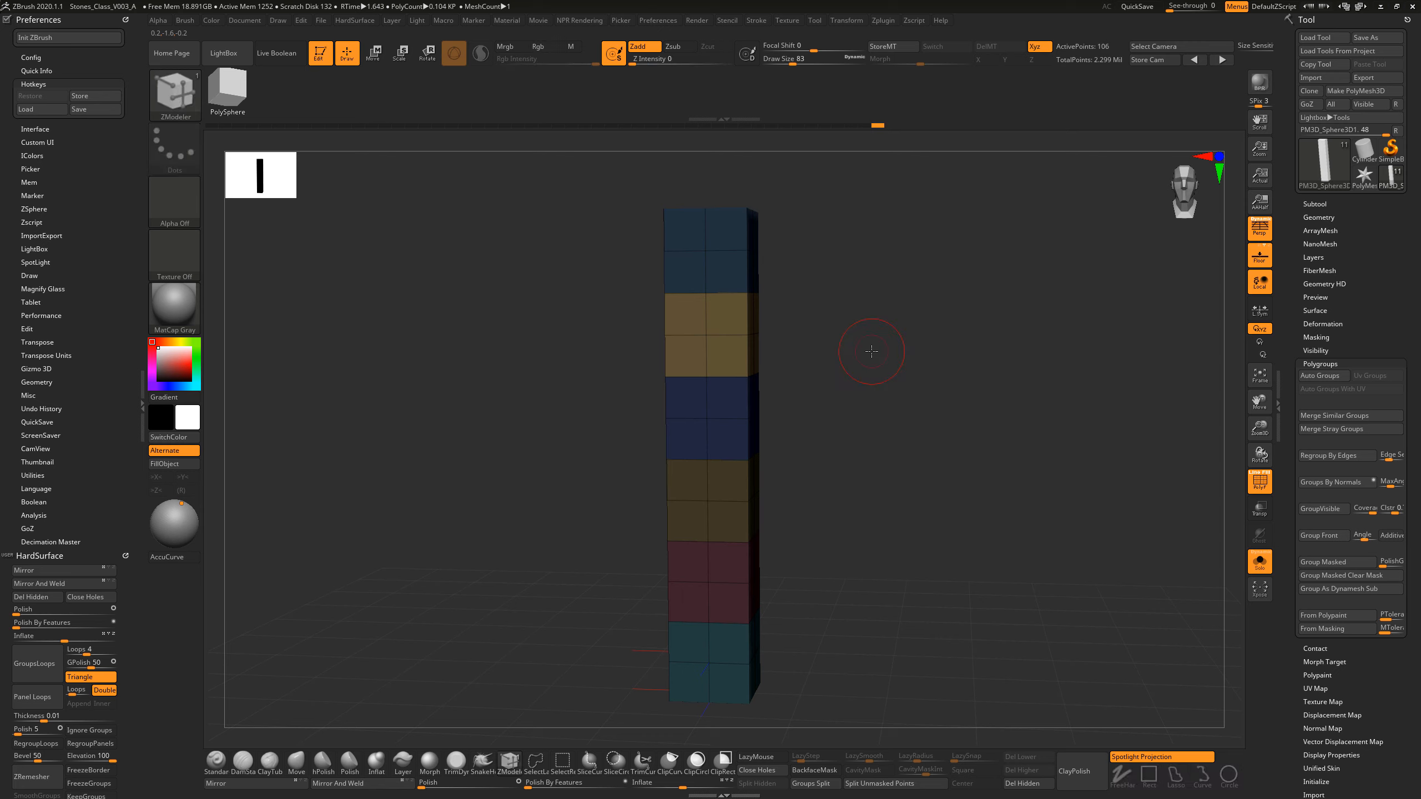
Step: Centre the transform gizmo on the unmasked second band and try scaling it down uniformly
click(374, 55)
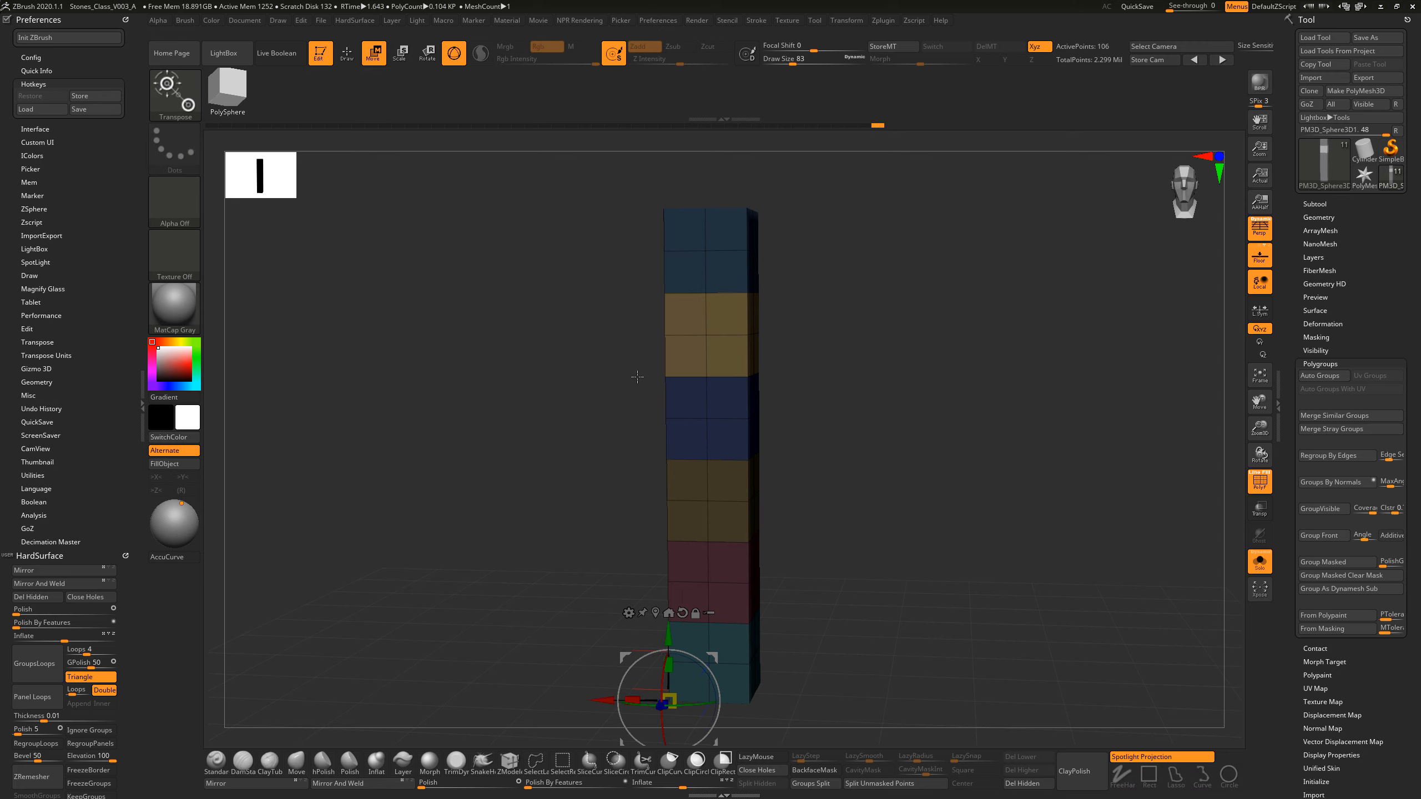
alt+click(656, 614)
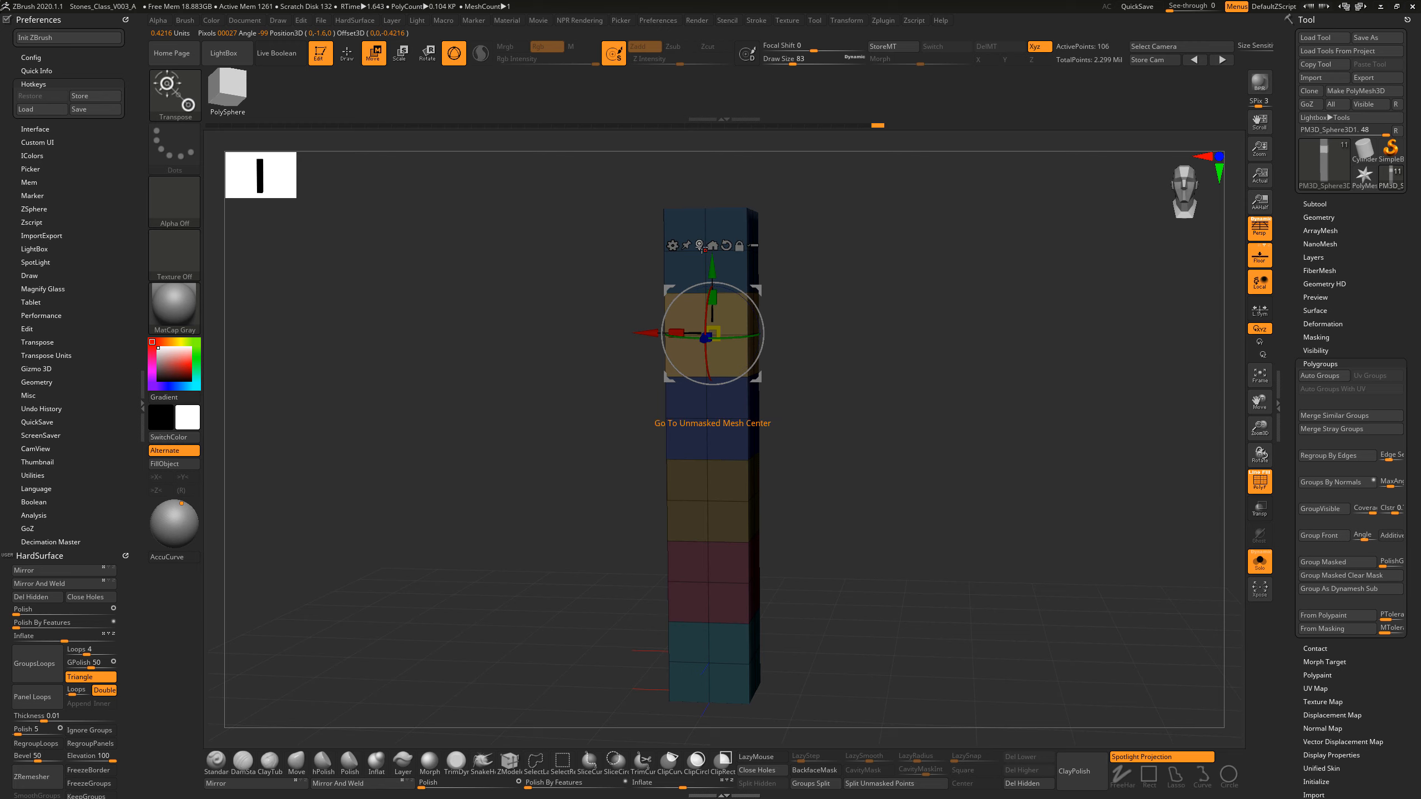
shift+drag(850, 356, 853, 358)
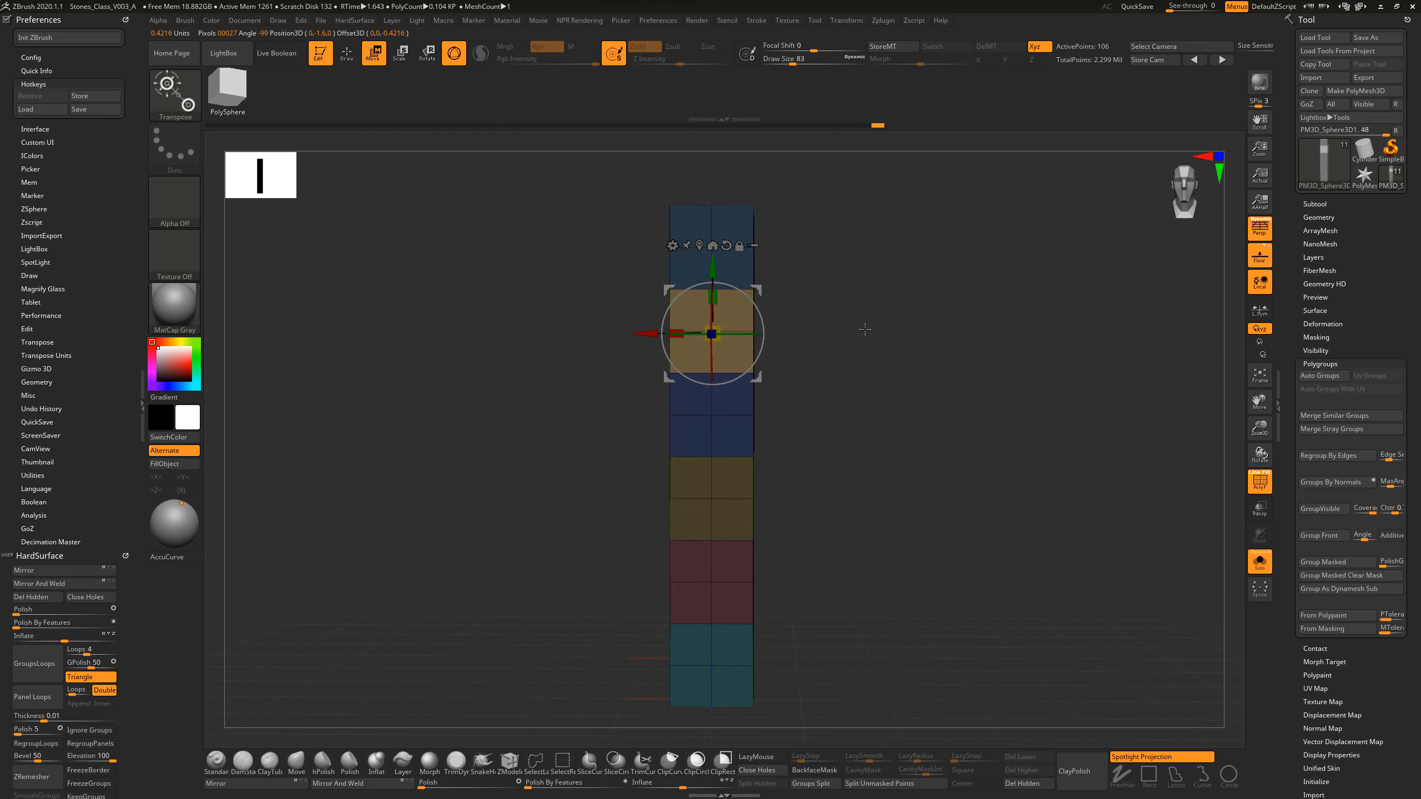
drag(719, 327, 684, 336)
drag(863, 343, 858, 372)
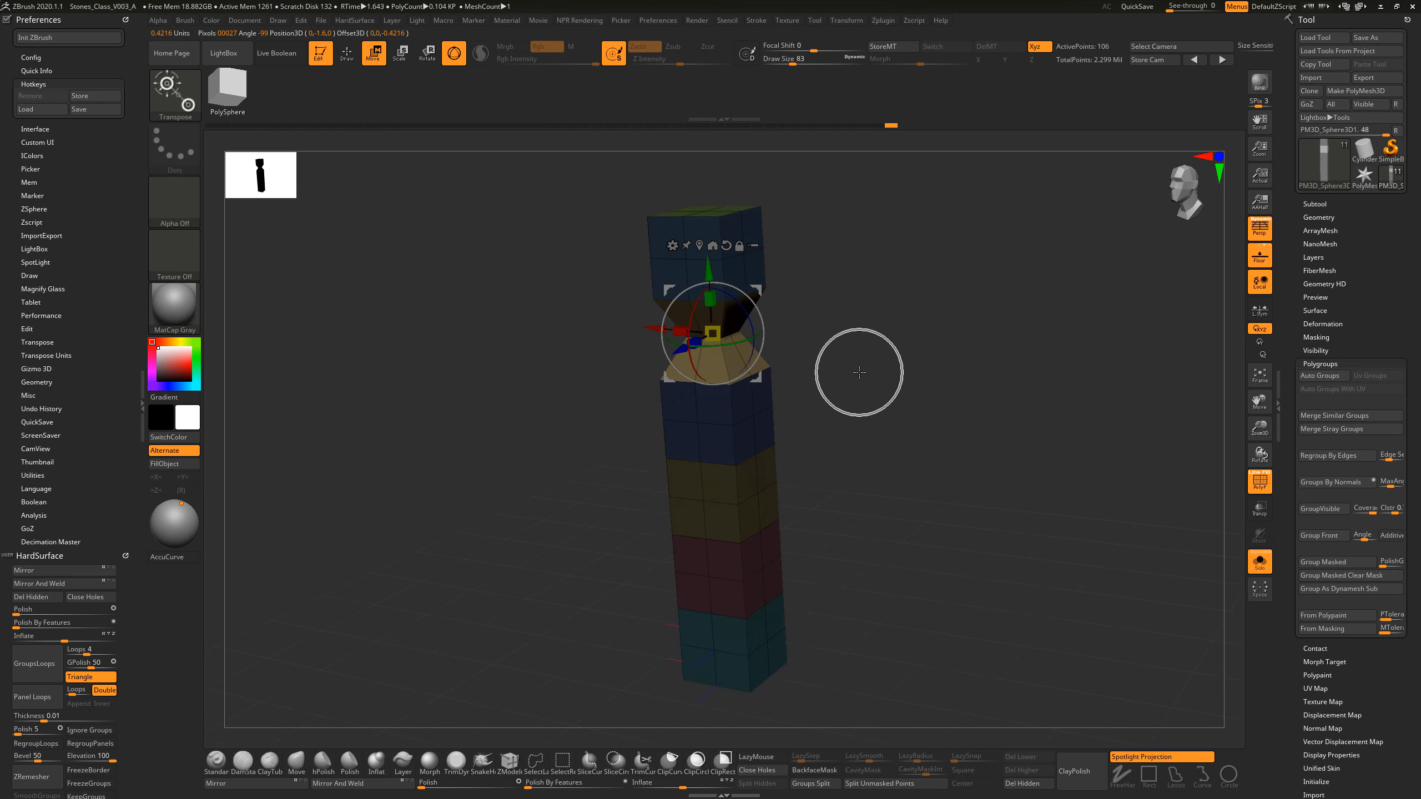
Step: Undo the scaling of the second band and clear the mask from the pillar
key(ctrl+z)
click(356, 58)
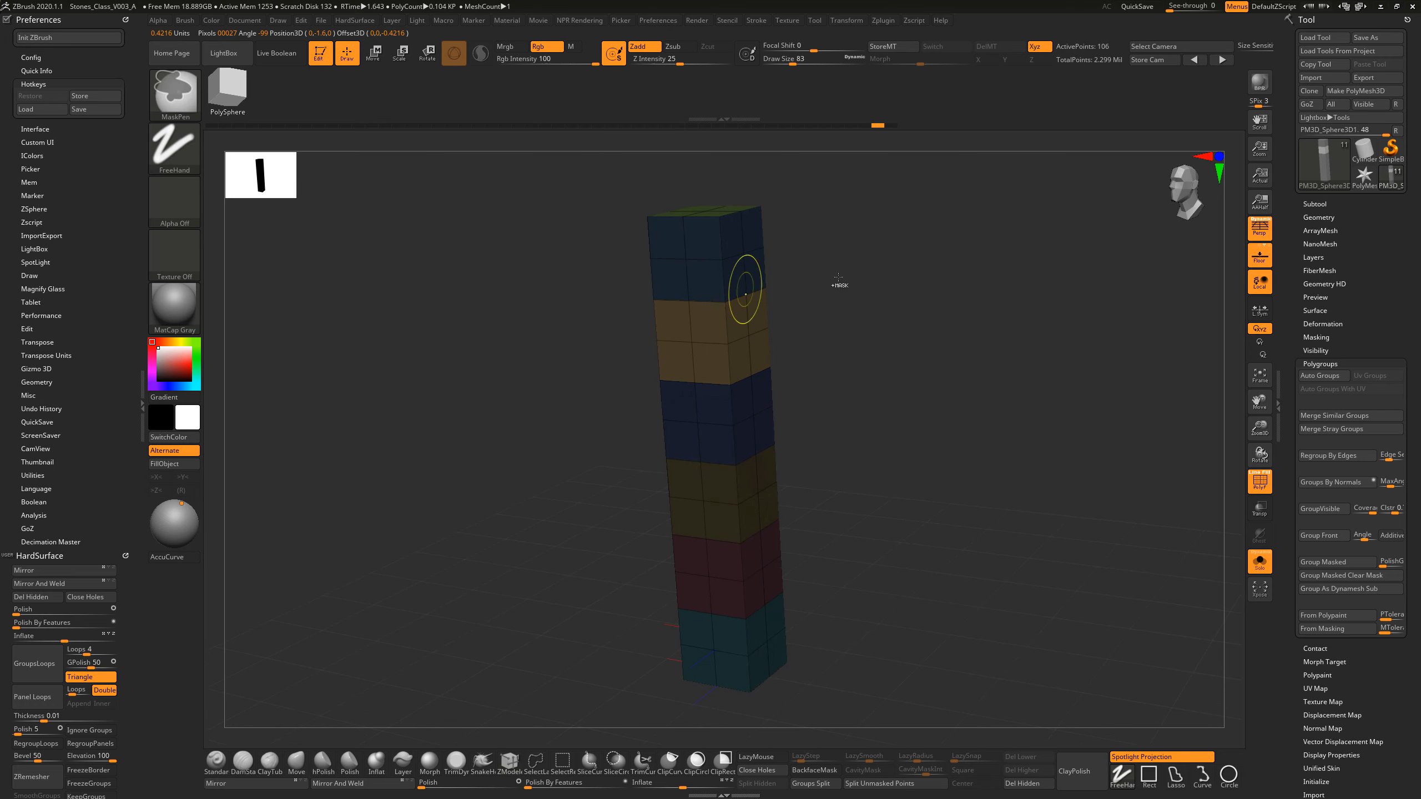
mouse_move(837, 285)
mouse_down()
mouse_move(889, 387)
mouse_move(918, 381)
mouse_move(885, 377)
mouse_move(911, 375)
mouse_move(878, 334)
mouse_move(857, 345)
mouse_up()
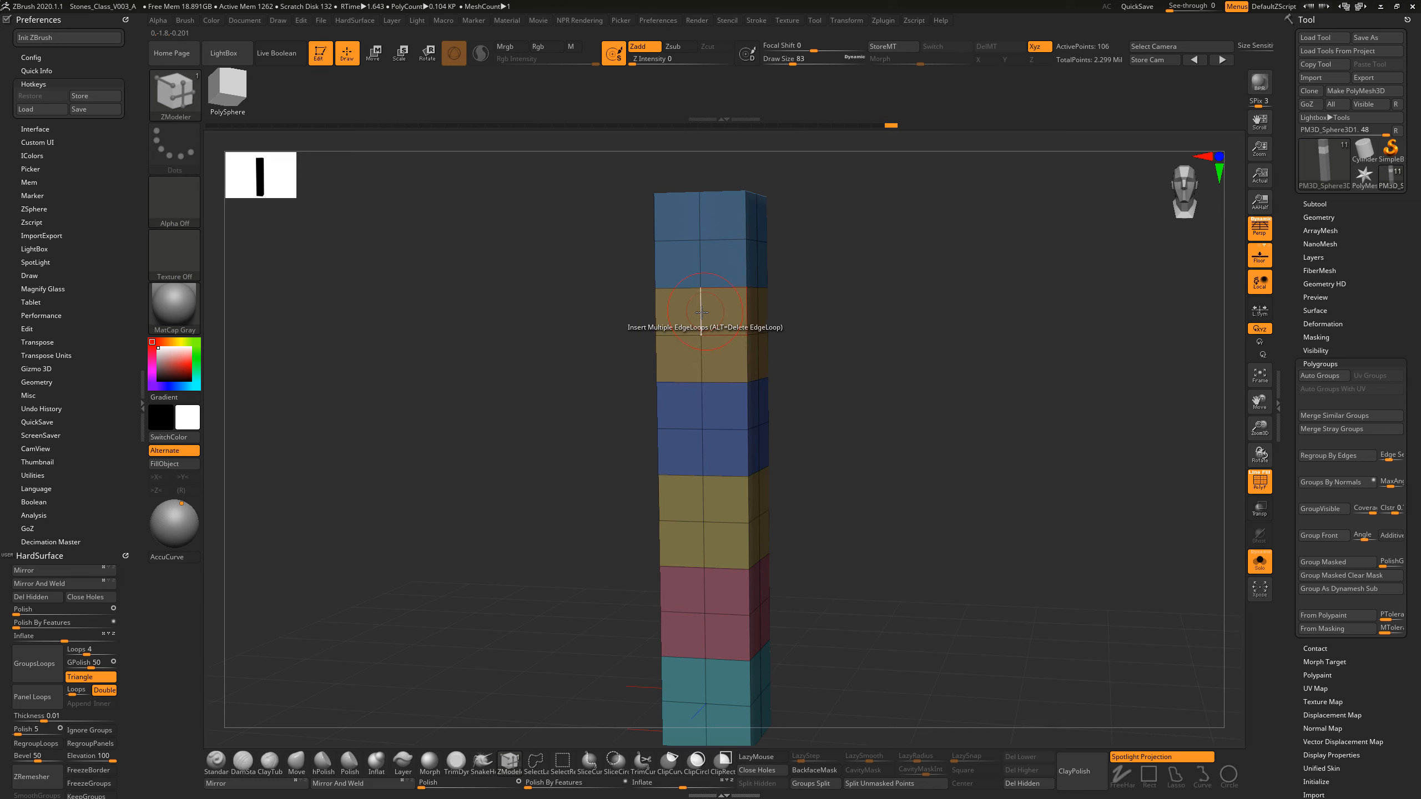
Step: Bevel the complete horizontal edge loop through the middle of the second band with ZModeler to split it into two loops
key(space)
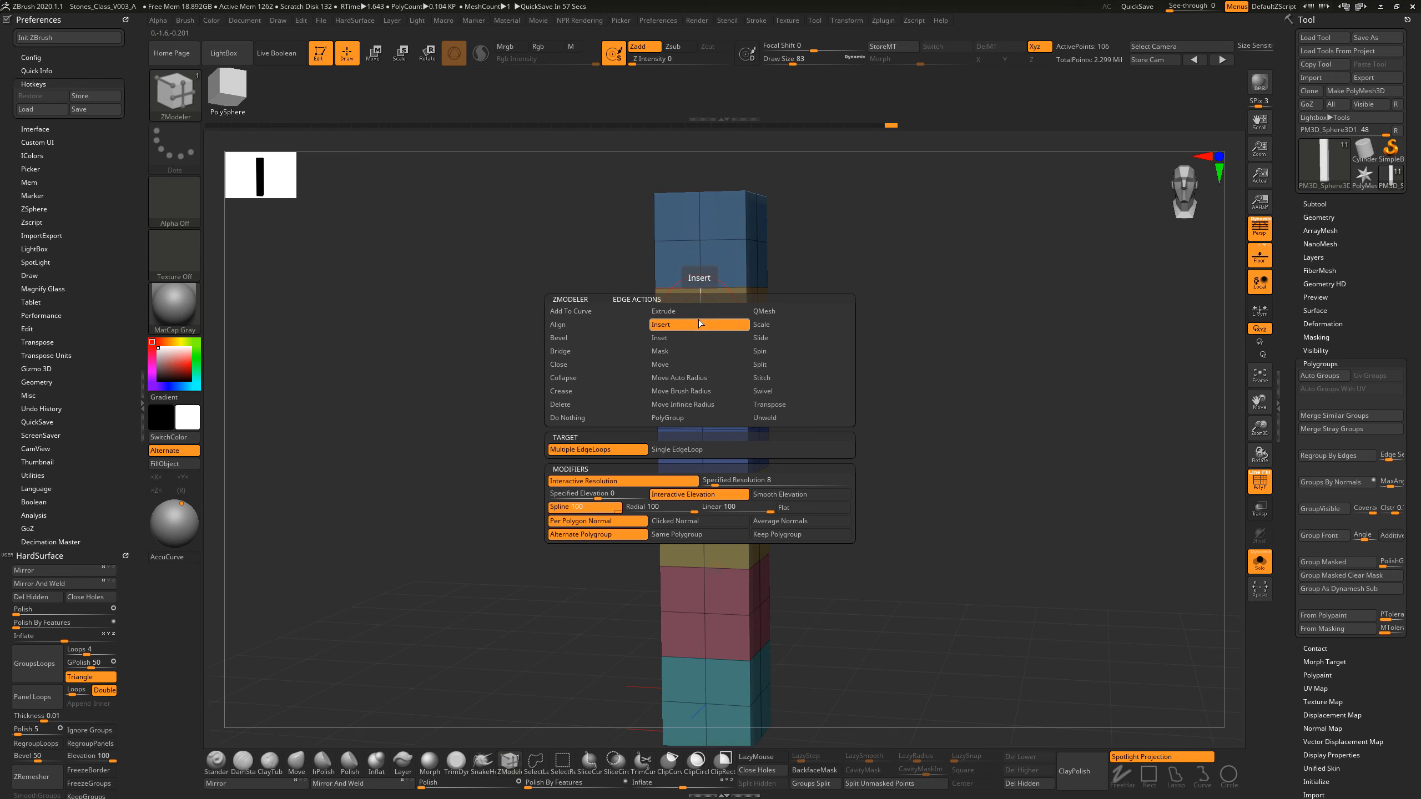
click(585, 341)
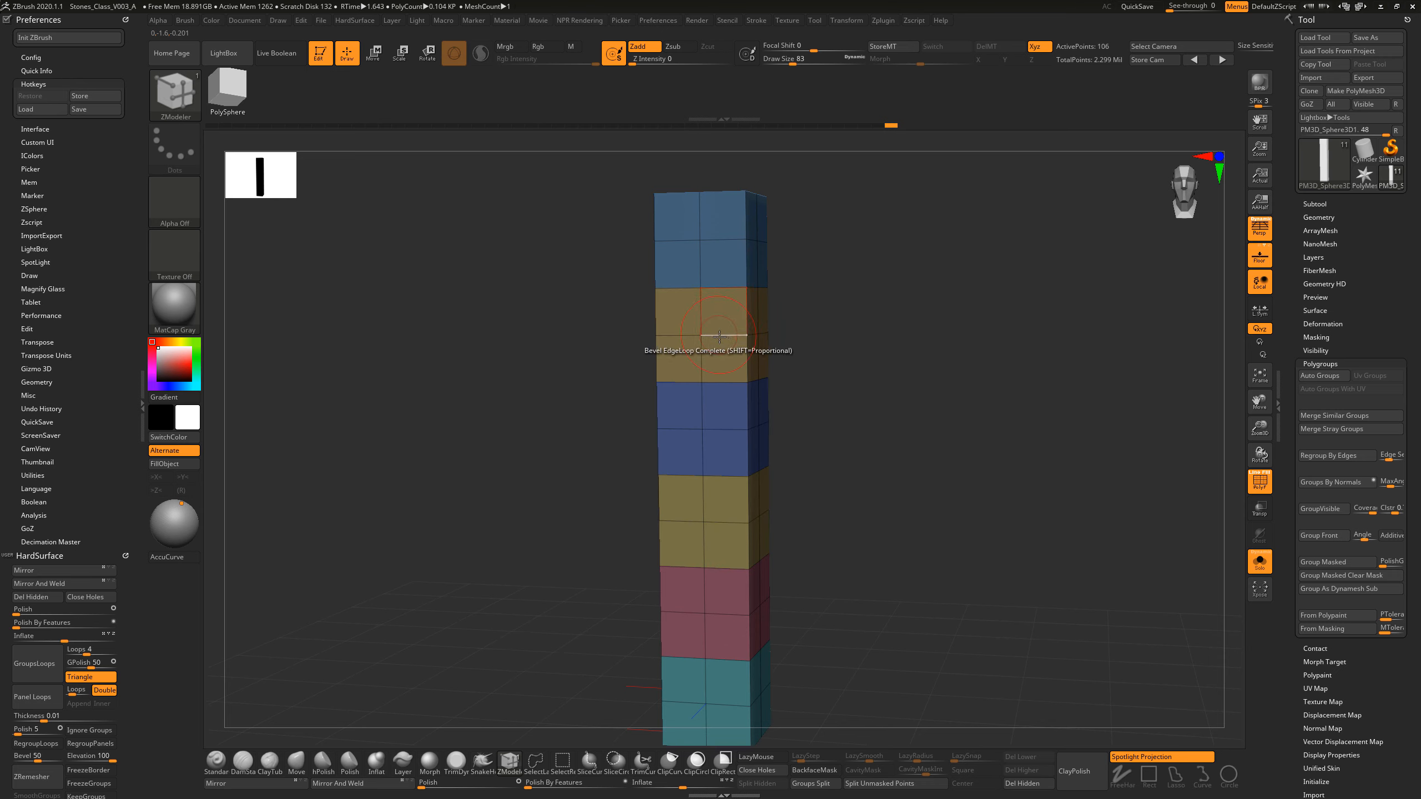
drag(726, 323, 735, 335)
mouse_move(835, 329)
mouse_down()
mouse_move(856, 327)
mouse_move(846, 333)
mouse_up()
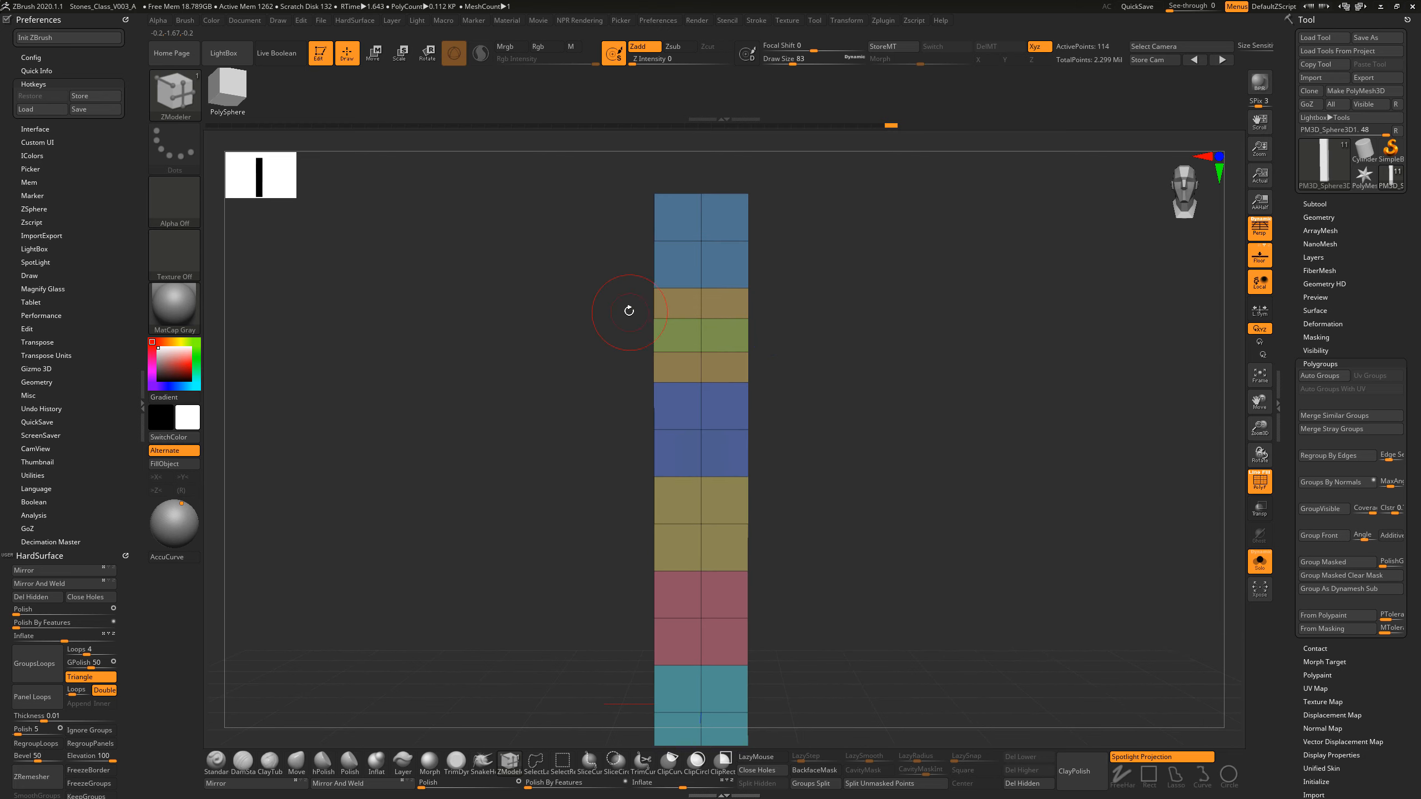
Step: Mask everything except the second band and scale its two middle loops inward uniformly to form a narrow waist
ctrl+drag(588, 302, 792, 367)
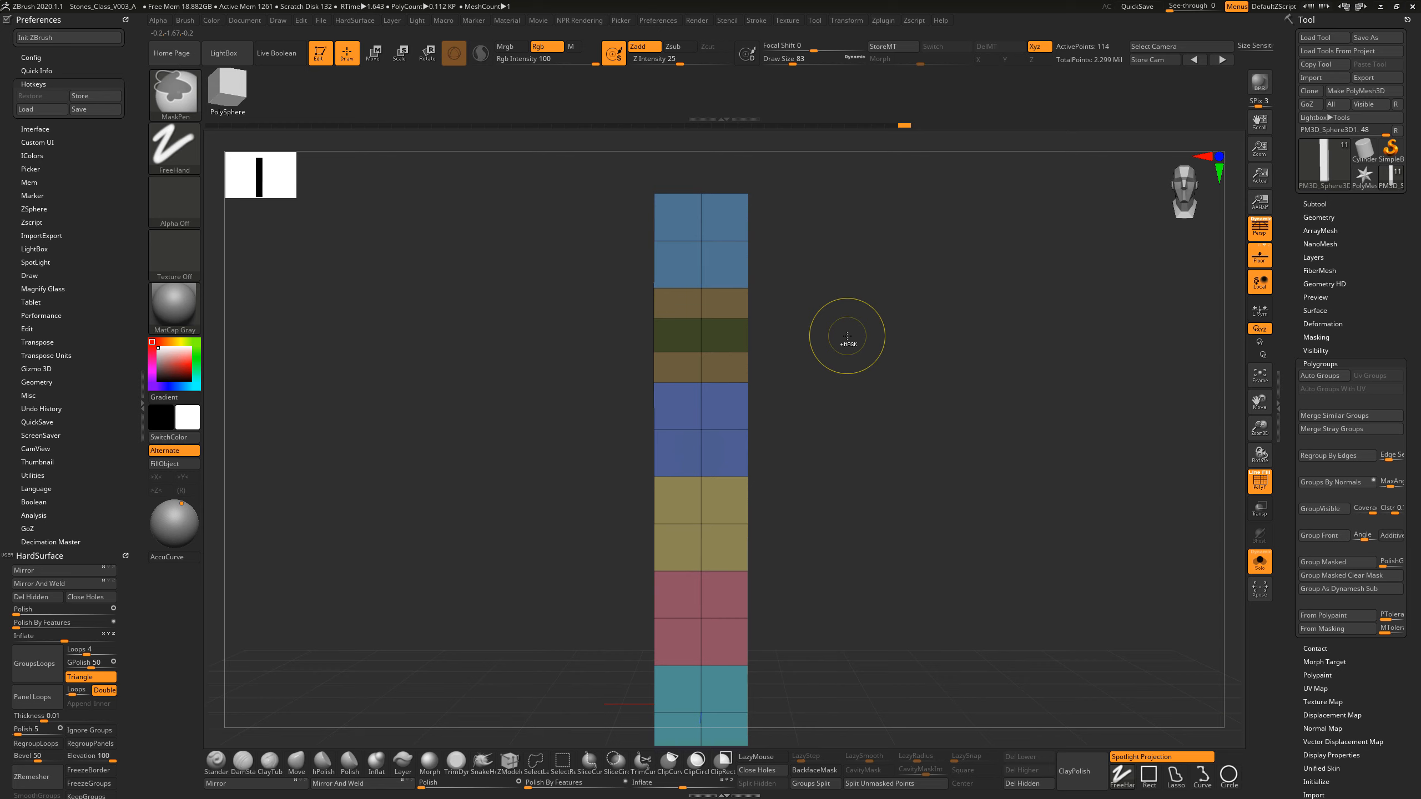
drag(844, 337, 859, 349)
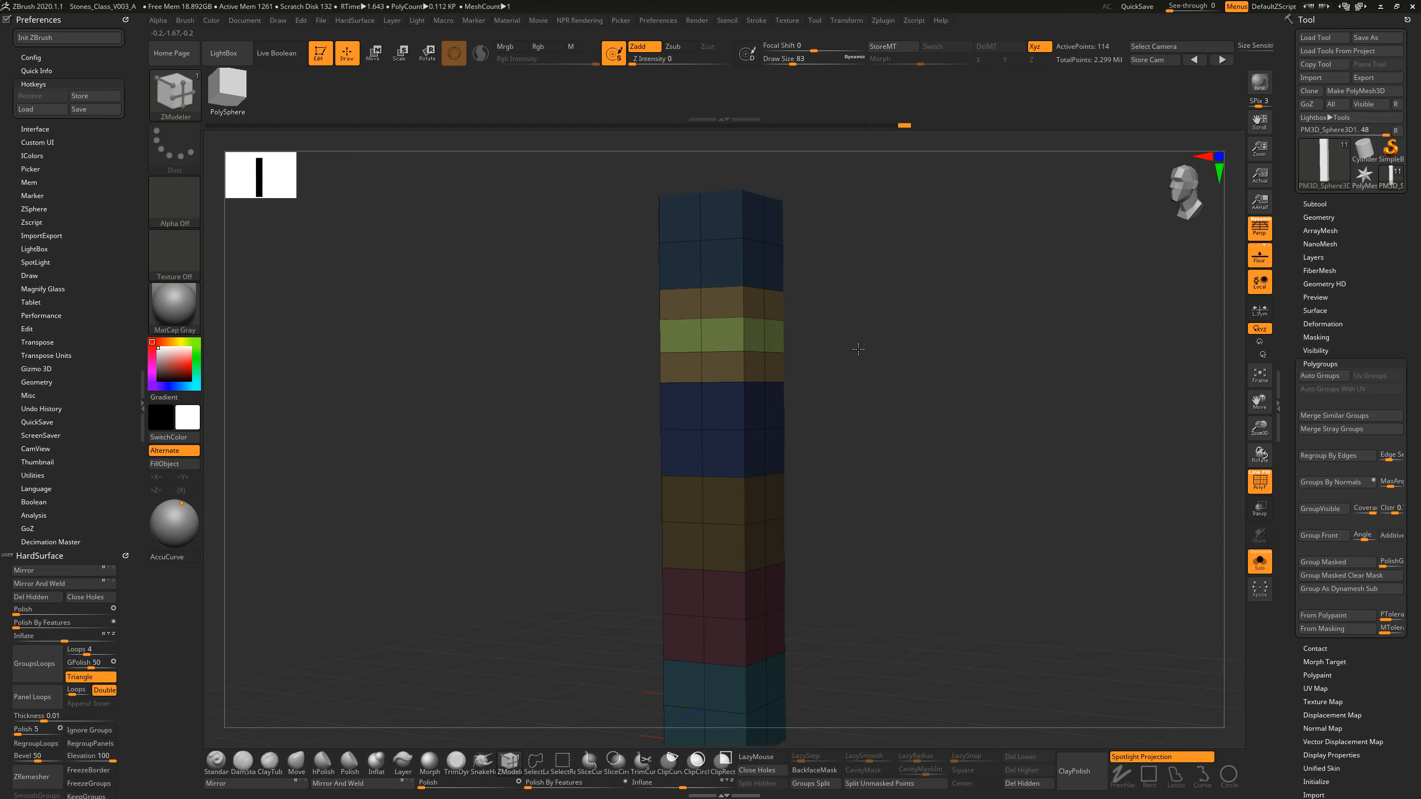
click(374, 52)
shift+drag(912, 309, 929, 315)
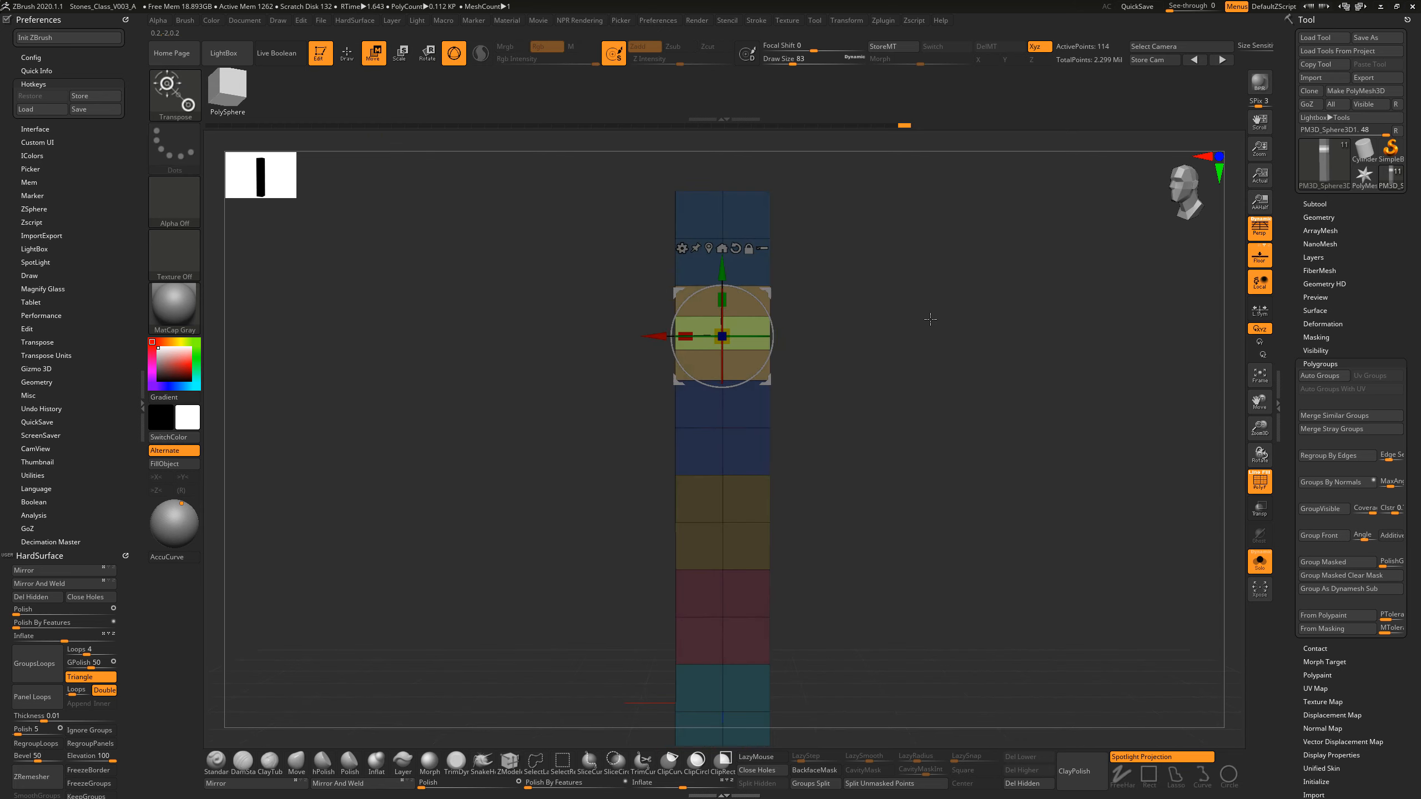
drag(731, 330, 700, 336)
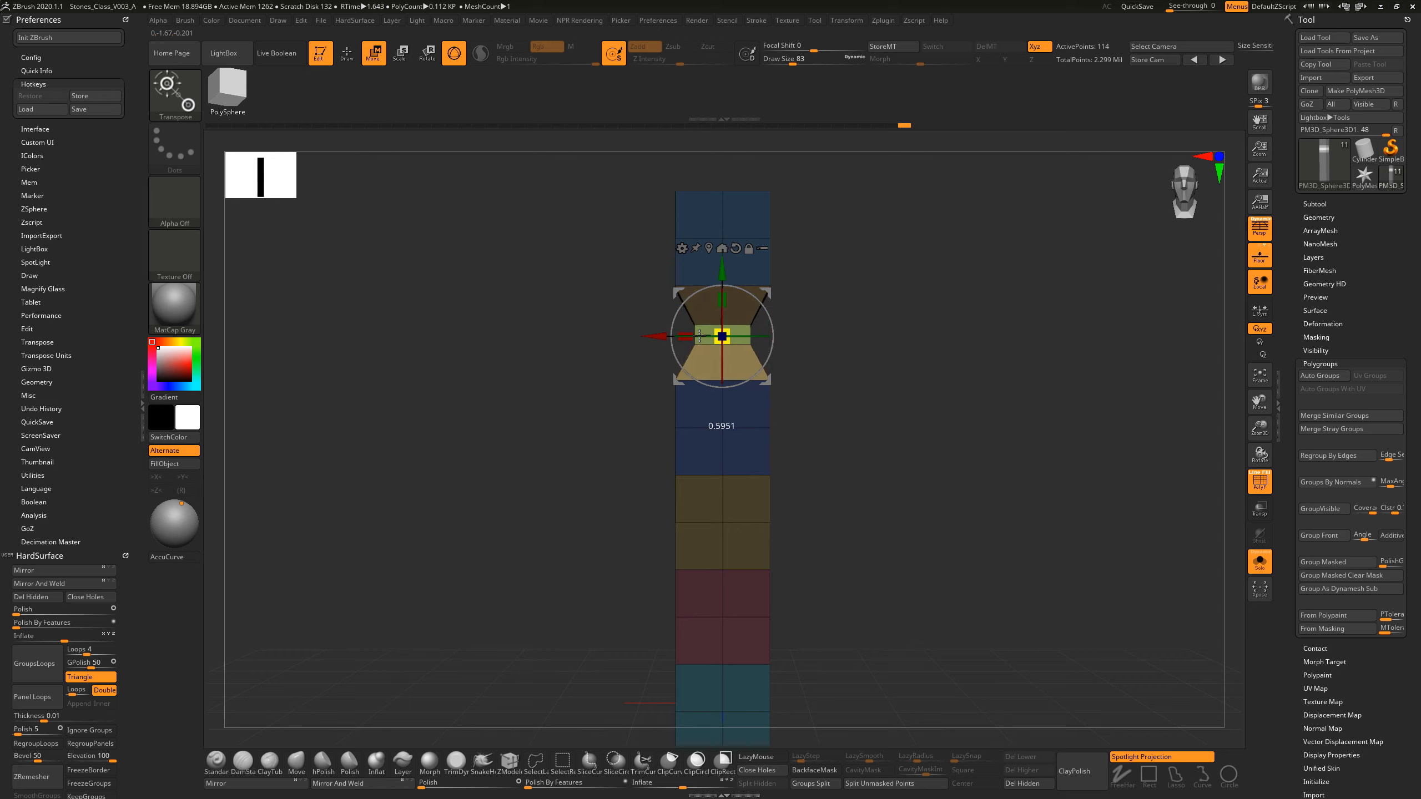
mouse_move(942, 361)
mouse_down()
mouse_move(904, 375)
mouse_move(945, 386)
mouse_up()
Step: Return to Draw mode, clear the mask and frame the whole pillar from the front
click(348, 62)
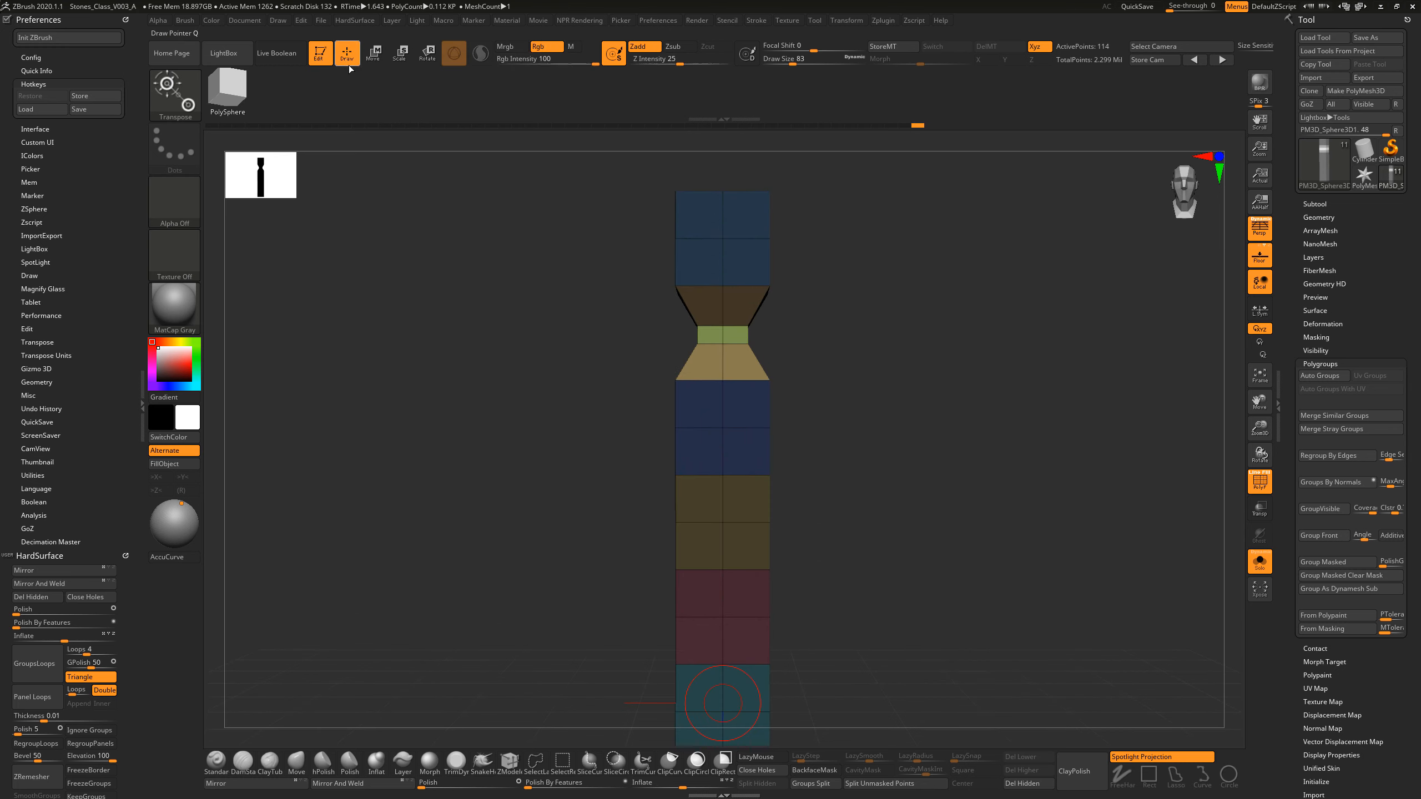
ctrl+drag(904, 331, 948, 375)
key(f)
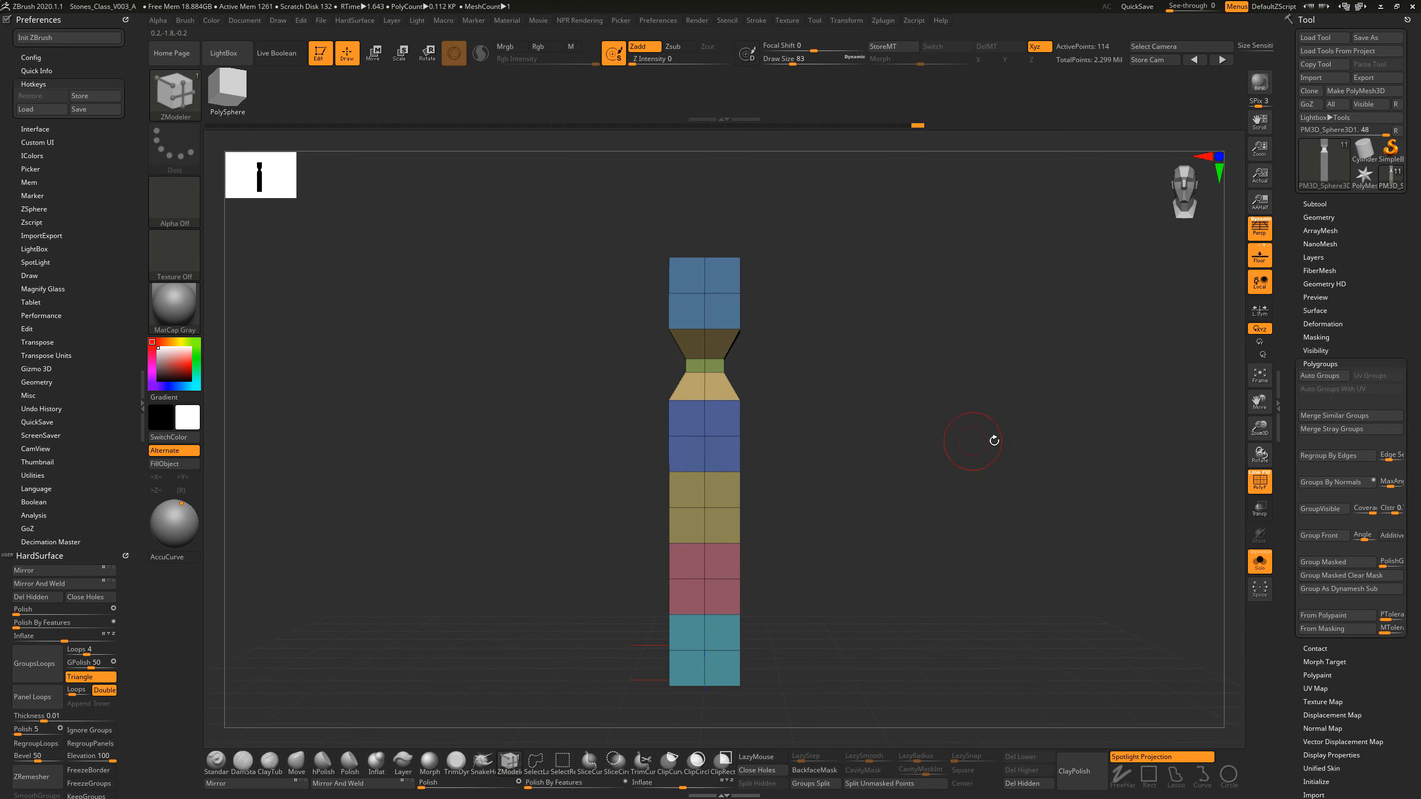
drag(993, 441, 908, 466)
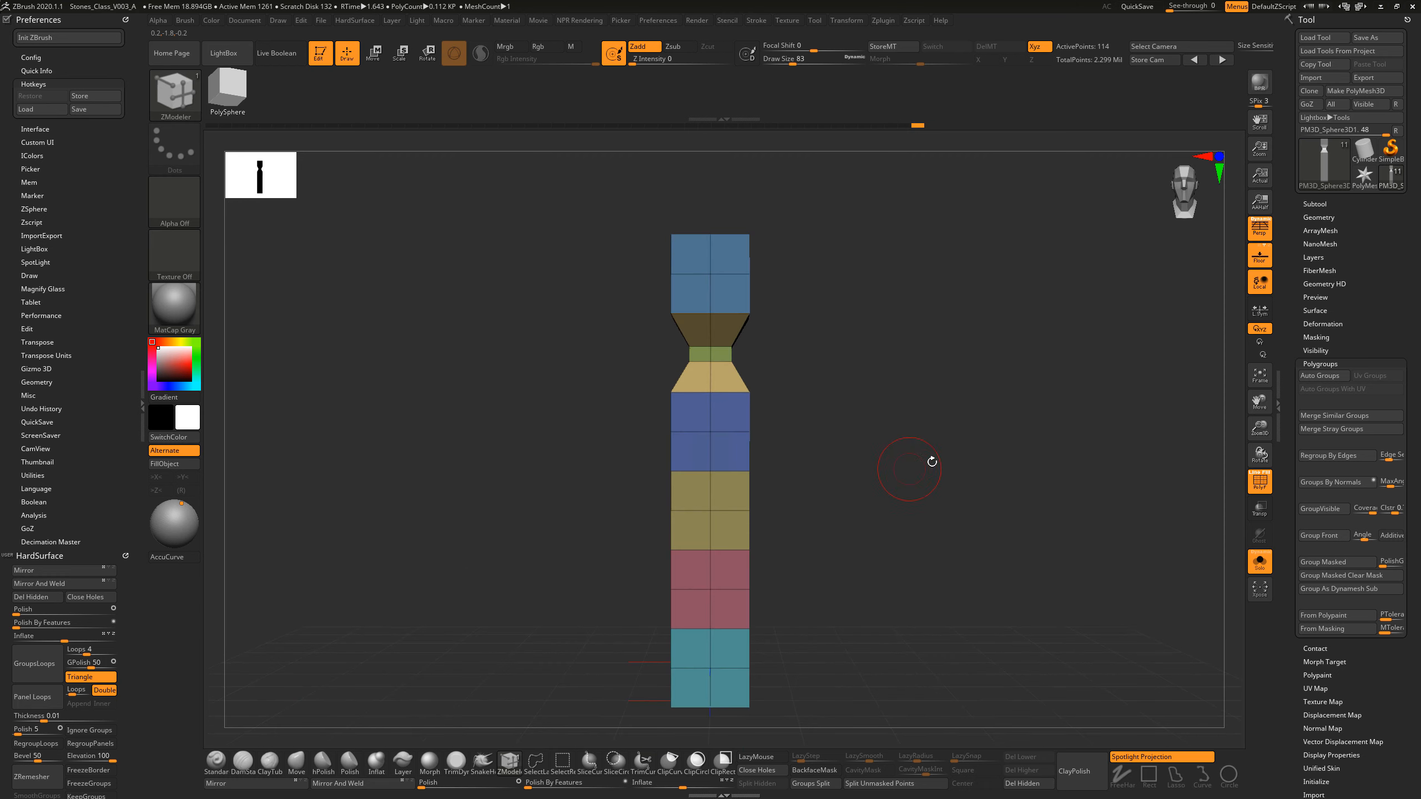
Step: Close the Polygroups section and open the DynaMesh settings in the pillar's Geometry section
mouse_move(932, 462)
mouse_down()
mouse_move(900, 452)
mouse_move(892, 466)
mouse_move(920, 457)
mouse_move(911, 445)
mouse_up()
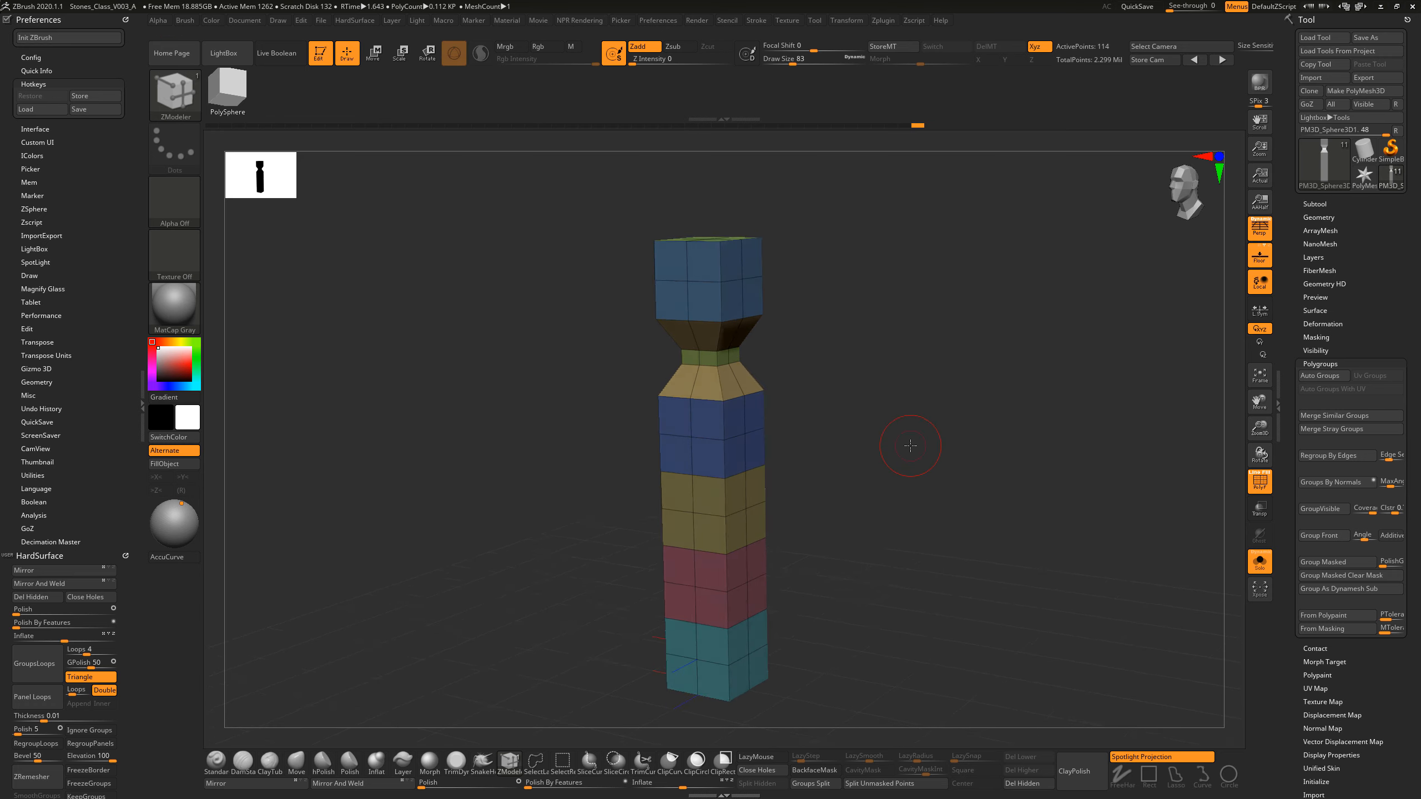
click(1309, 363)
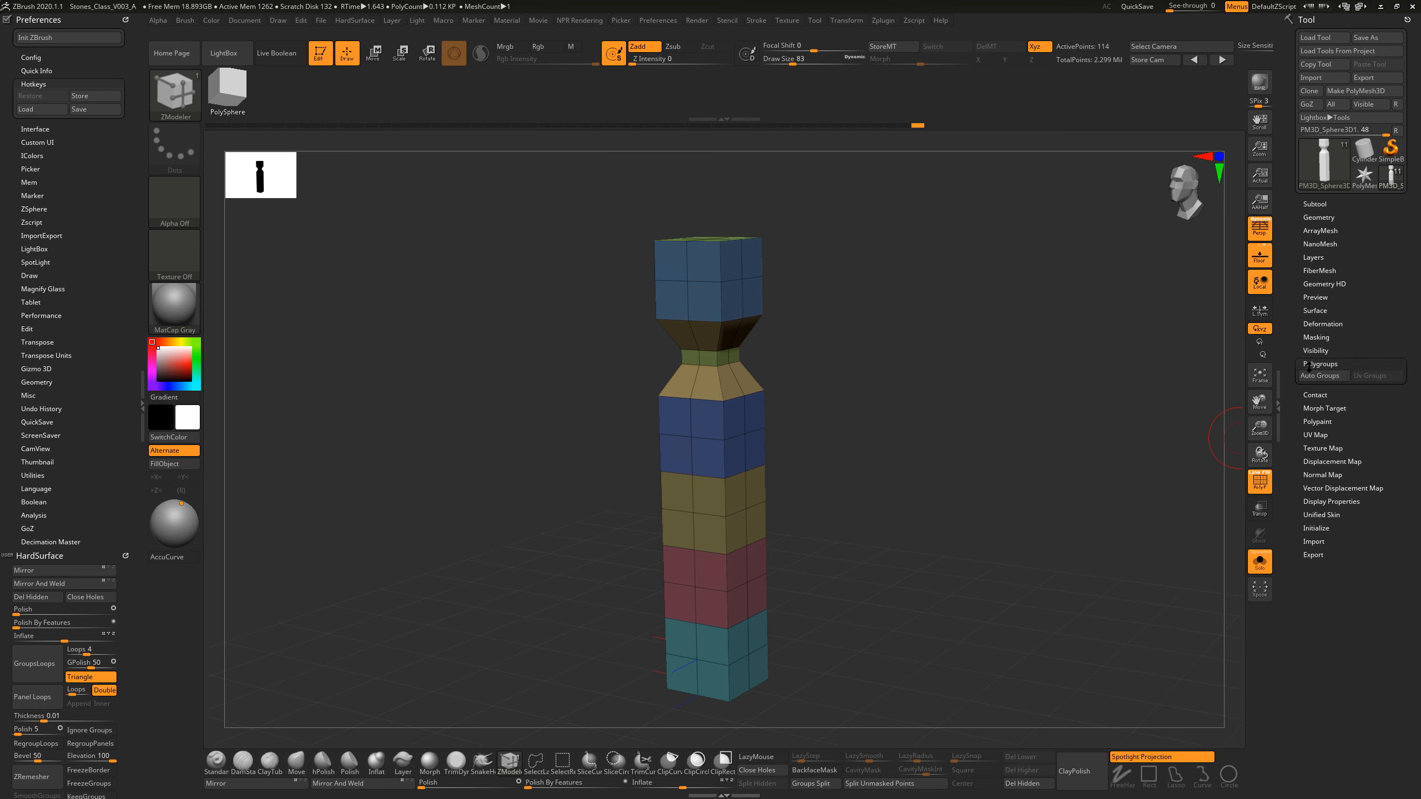
click(1315, 217)
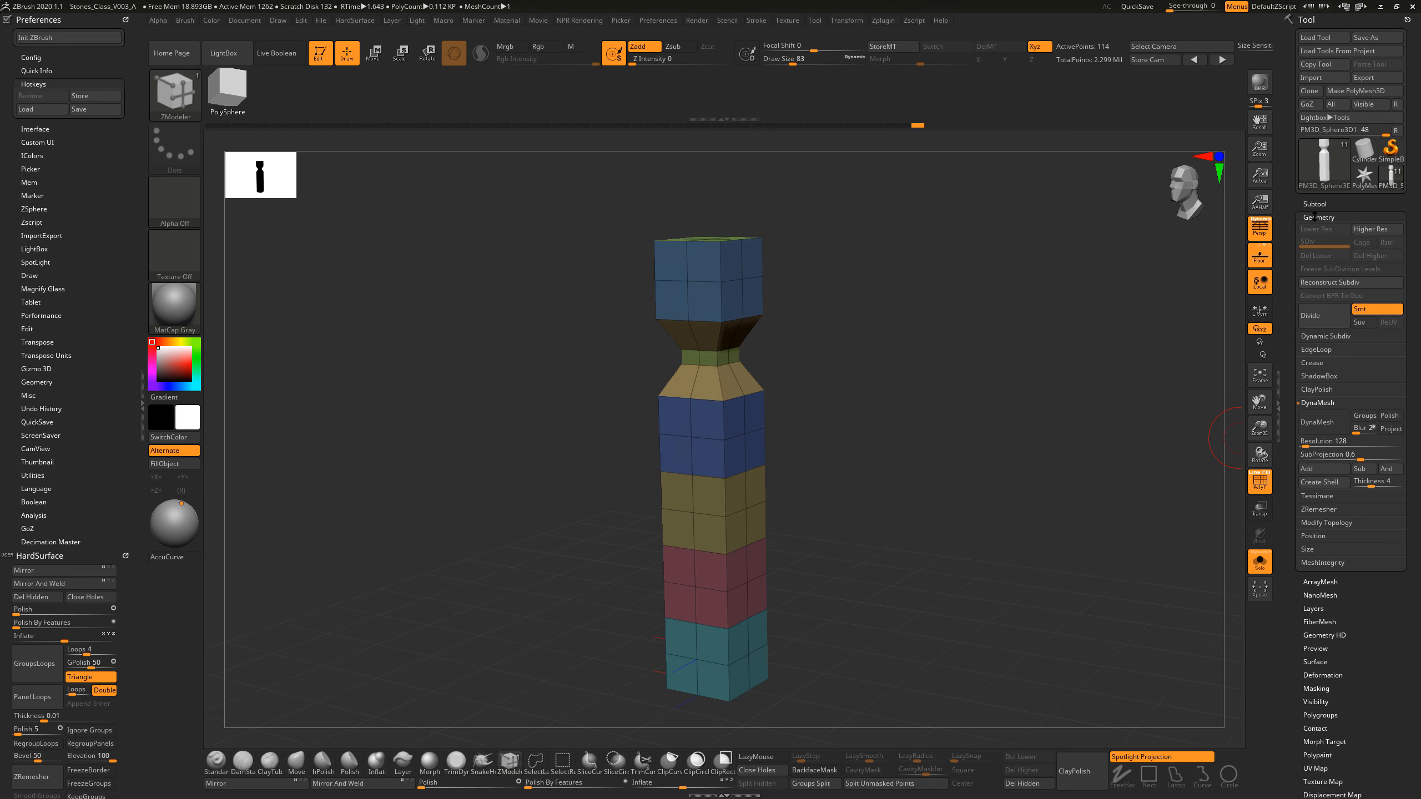
click(1323, 401)
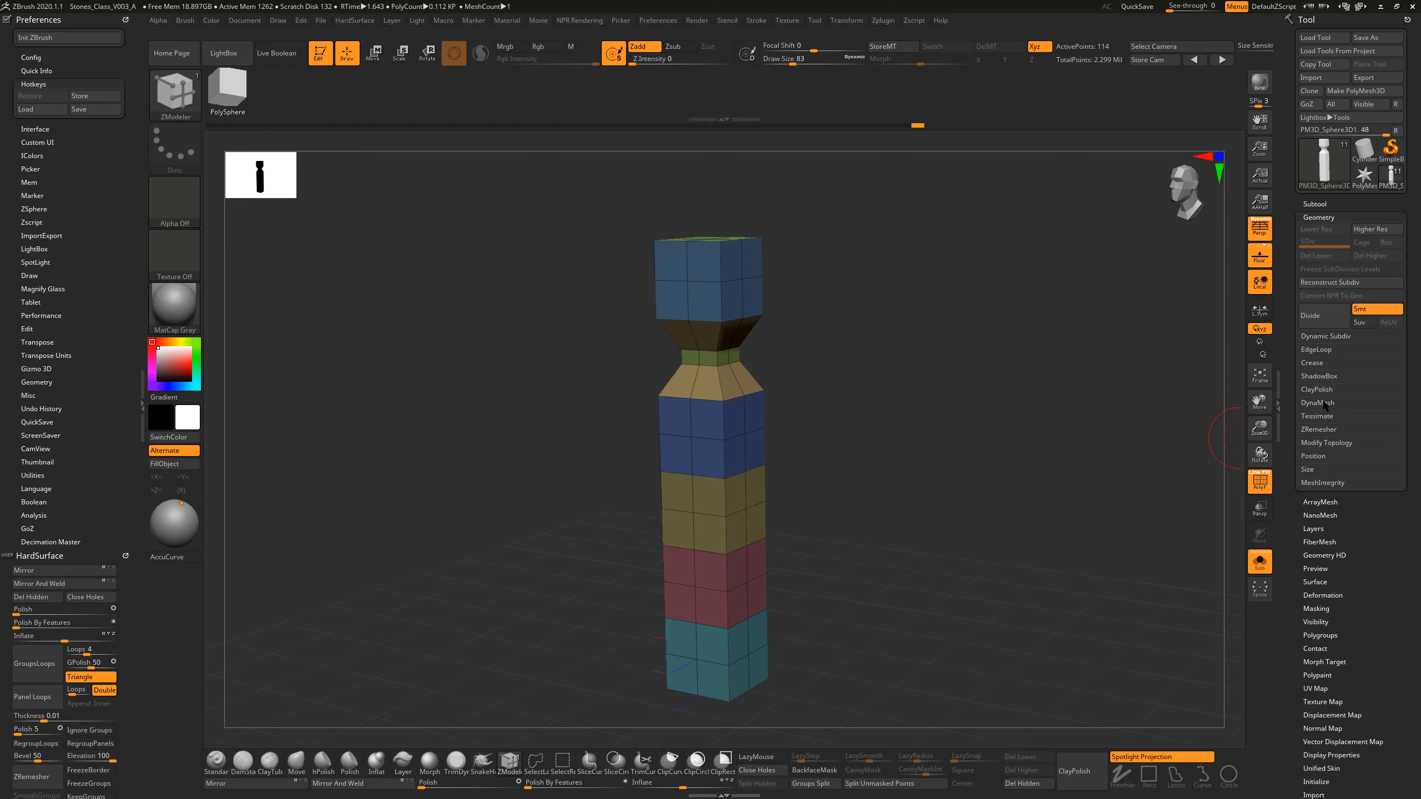
click(1324, 402)
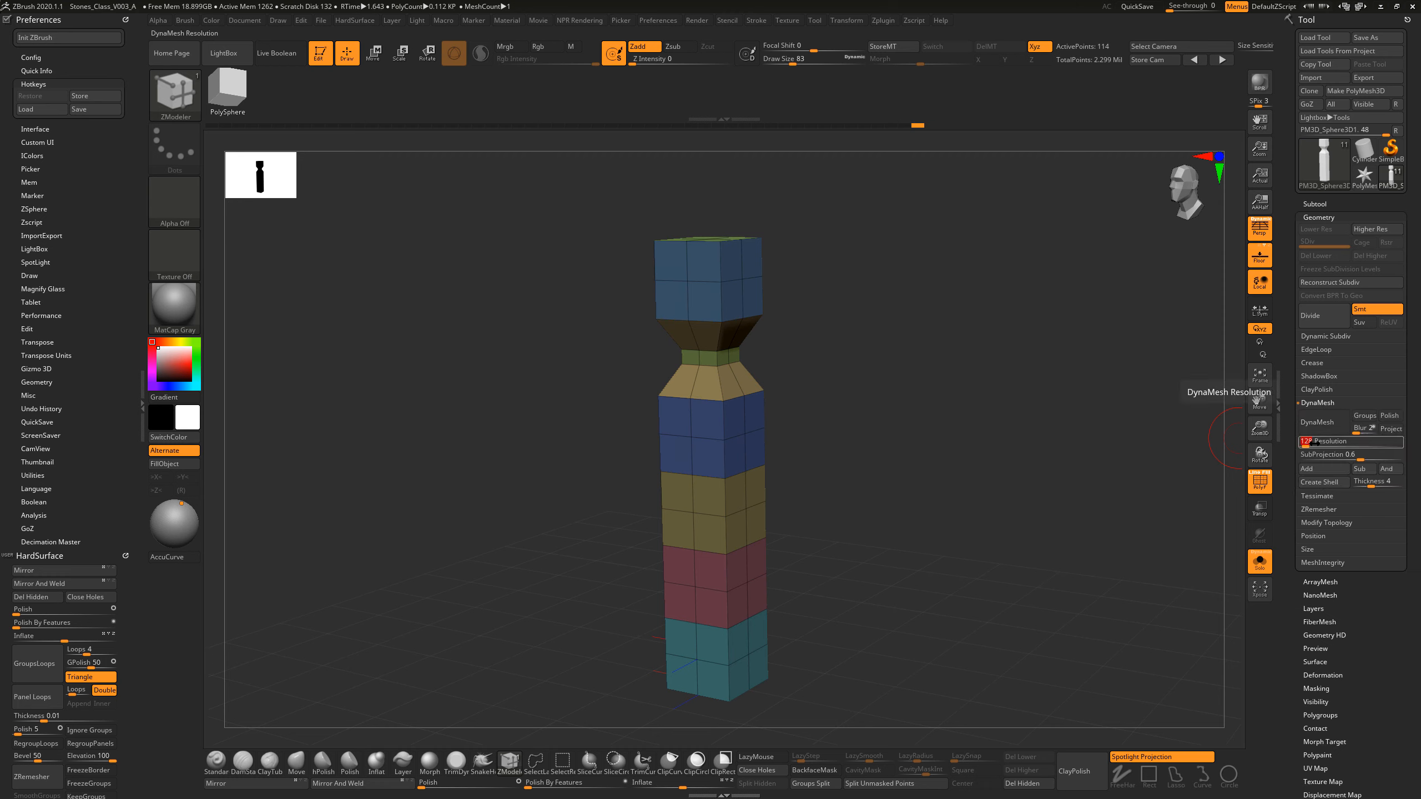
Step: Try to DynaMesh the pillar with the resolution entered as 500, and undo the remesh
click(1360, 434)
click(1337, 442)
text(50)
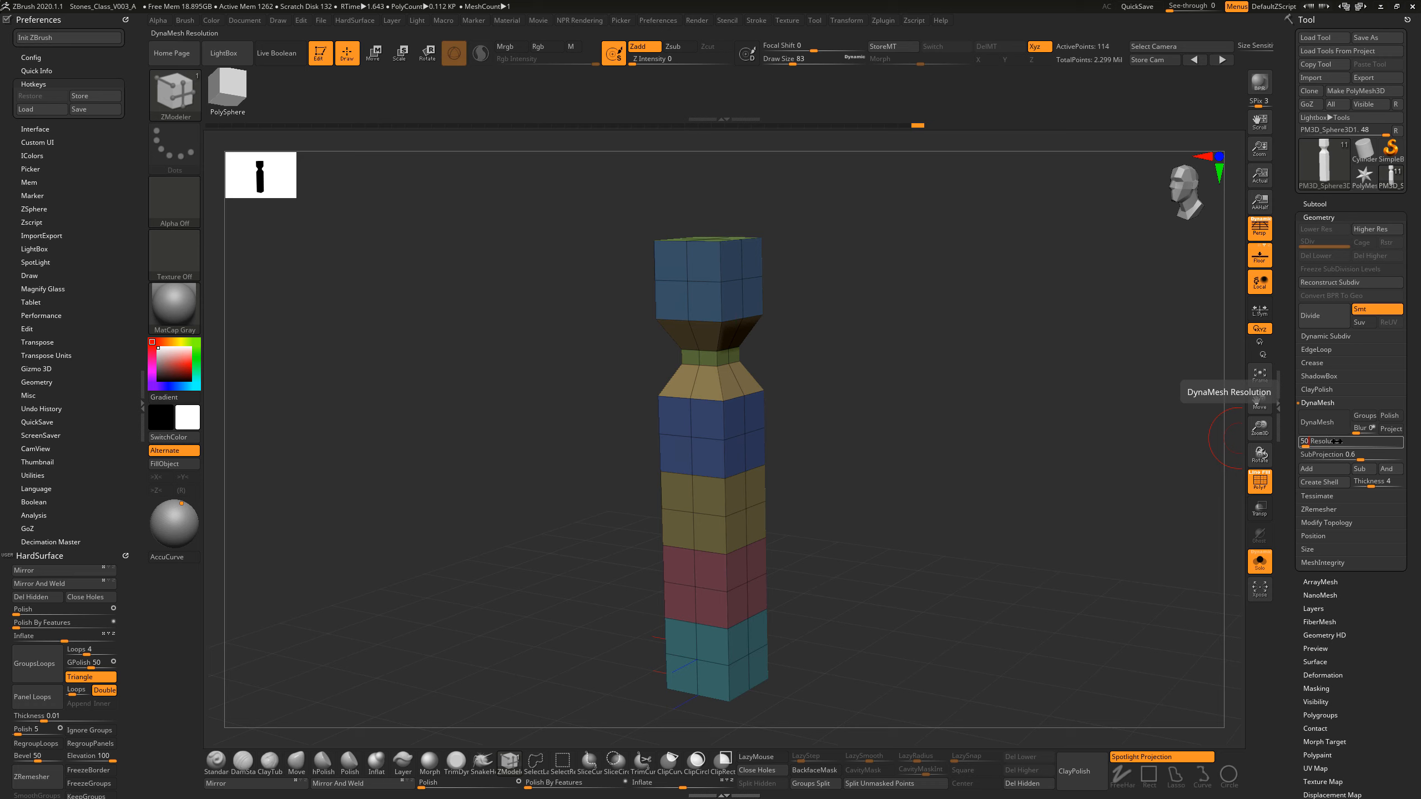
text(0)
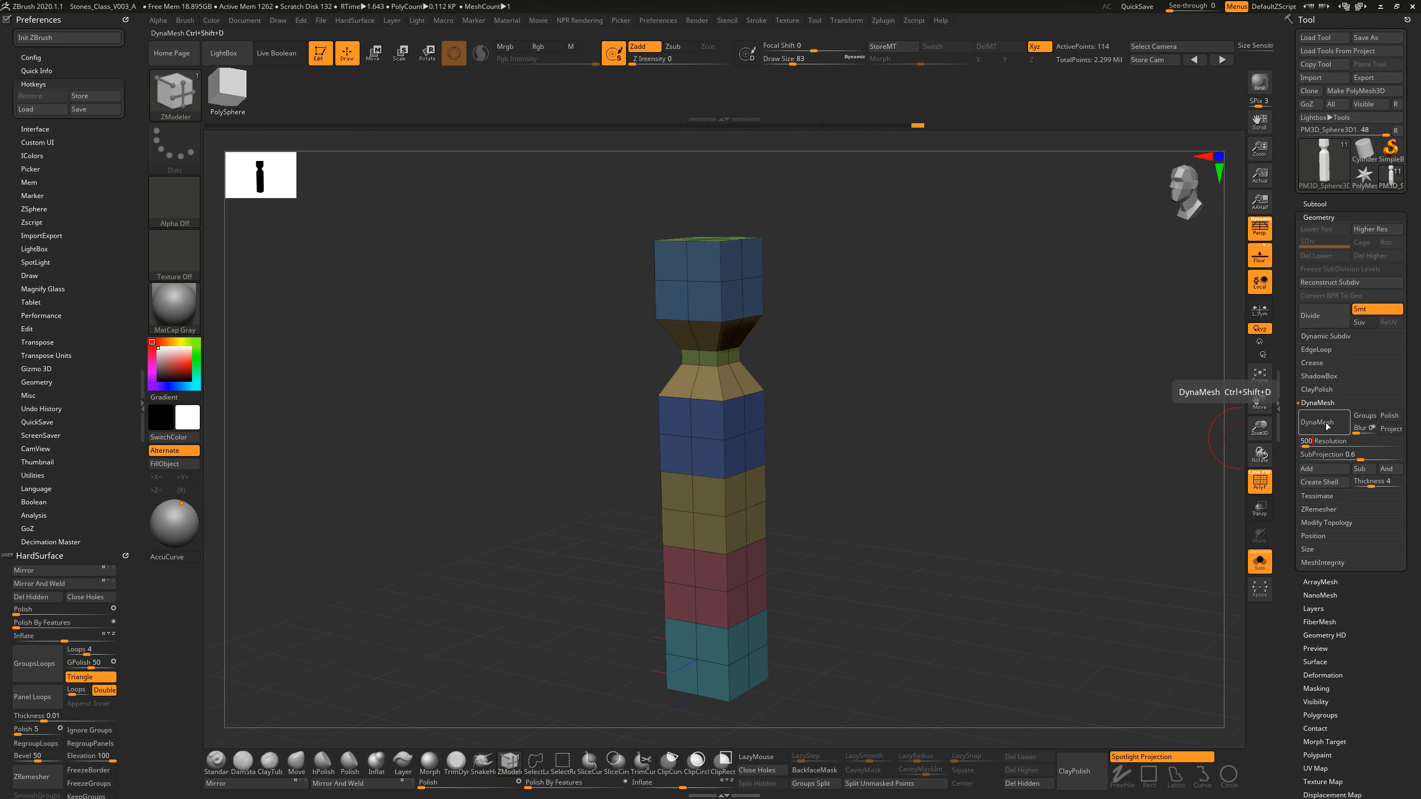
click(1328, 424)
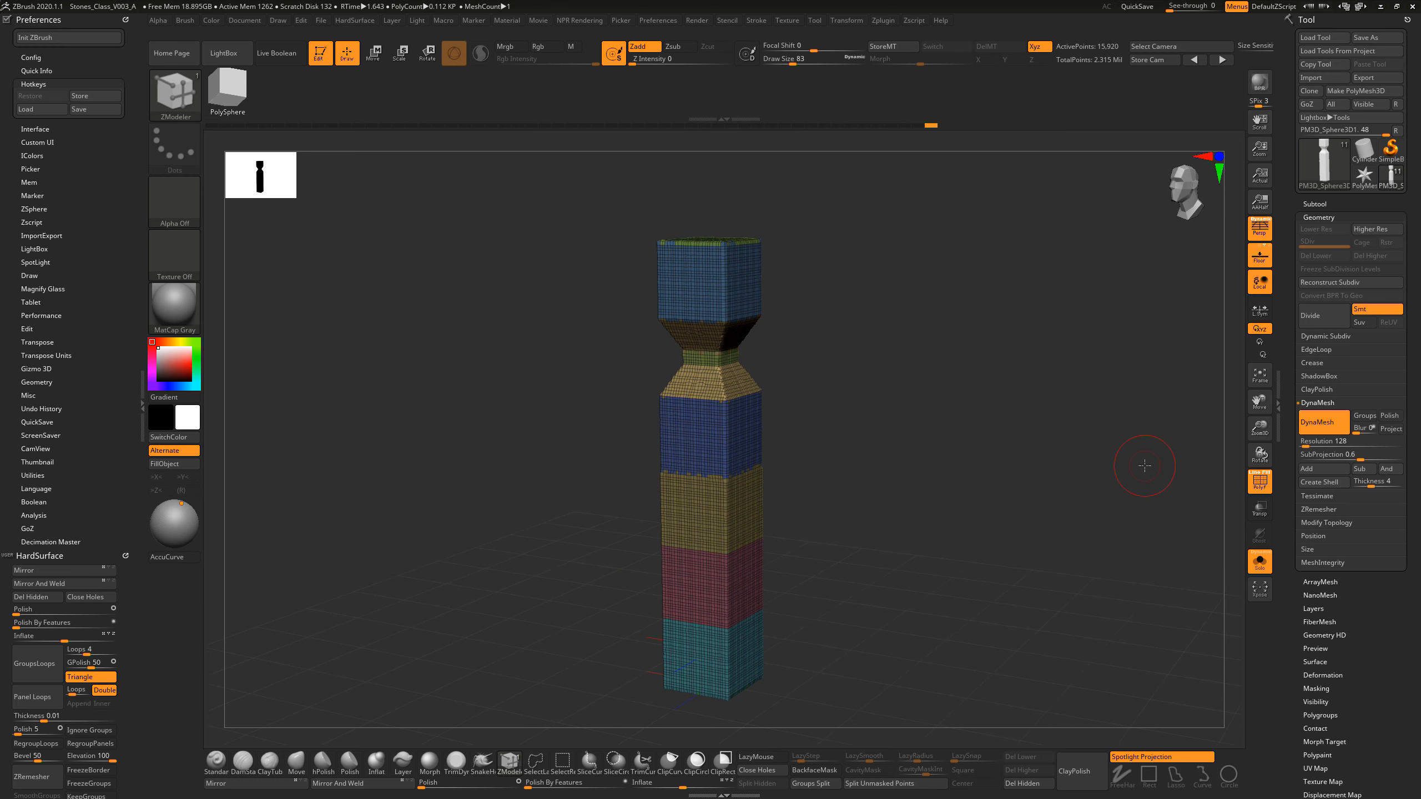
key(ctrl+z)
Step: Set the DynaMesh resolution to 504 and blur to 0, and DynaMesh the pillar
click(1322, 442)
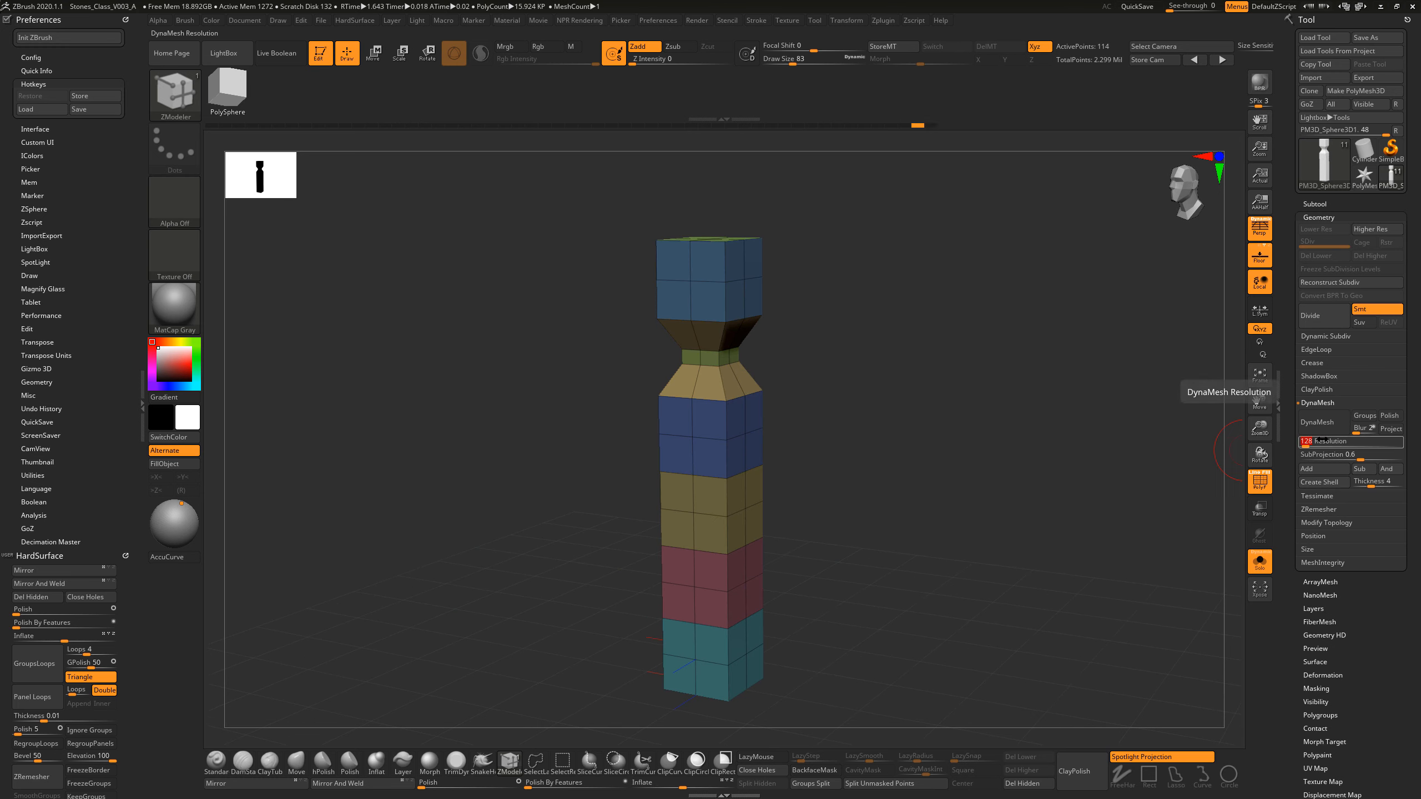
click(1357, 430)
click(1335, 441)
click(1335, 442)
click(1361, 431)
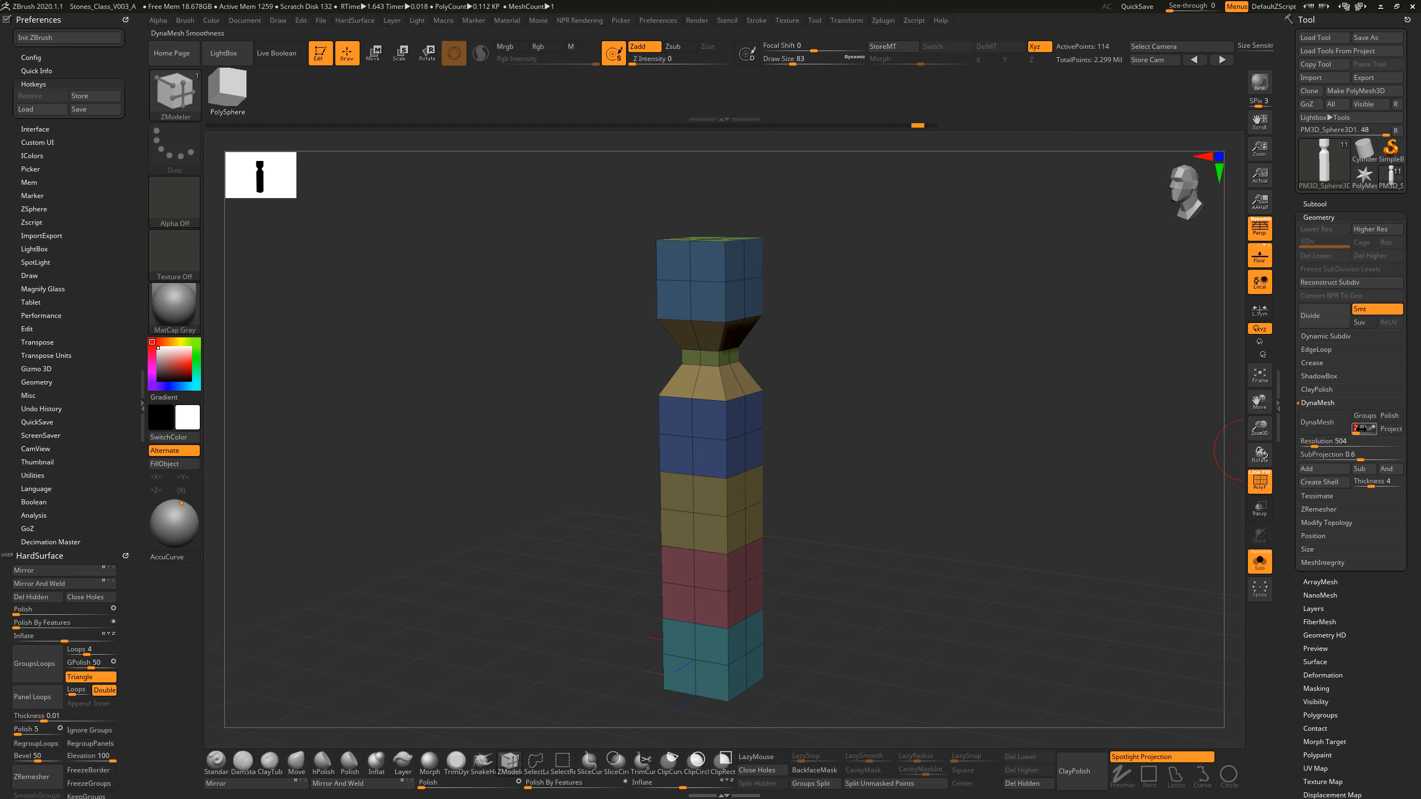
text(0)
key(Return)
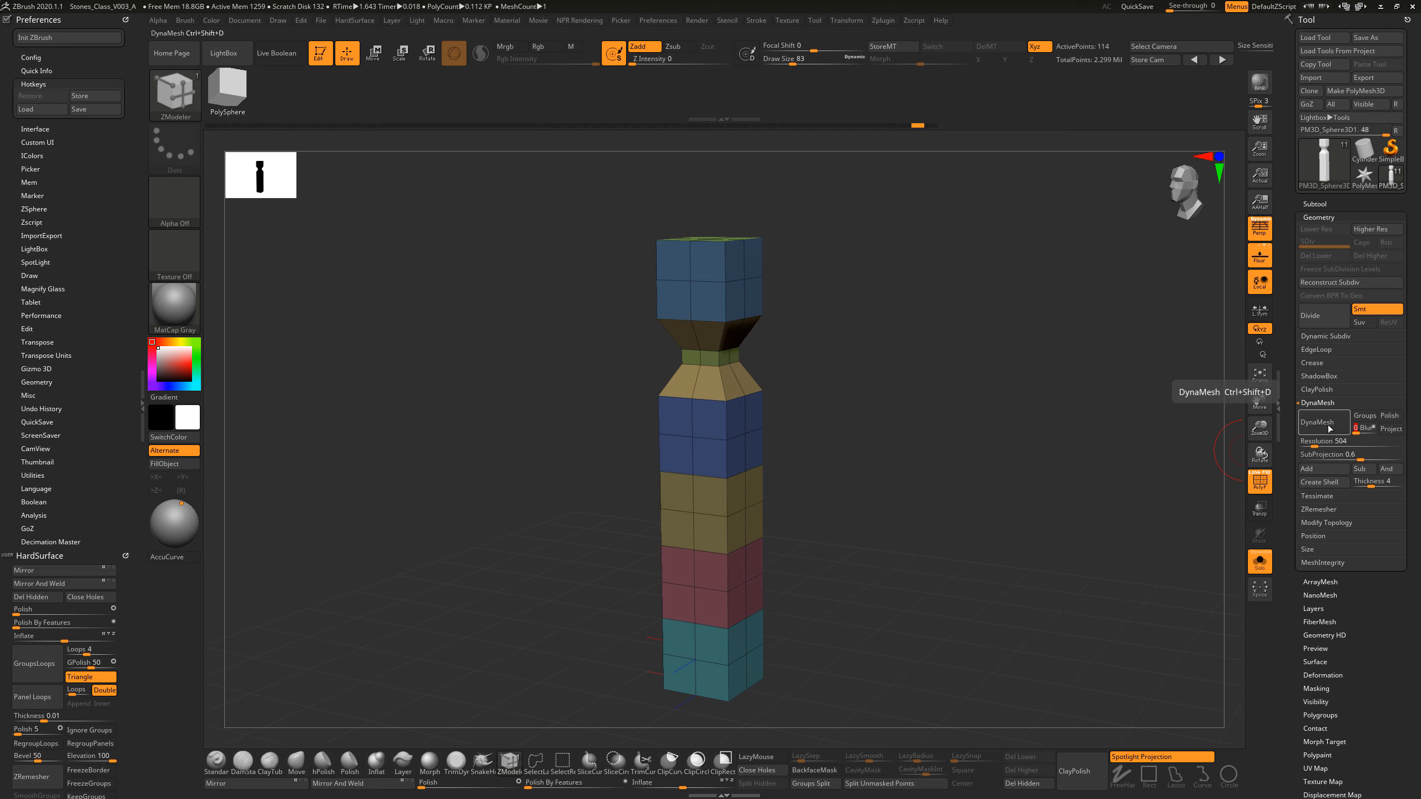
click(1317, 422)
Step: Hide the polyframe and apply Polish to the whole pillar to soften its hard edges
key(shift+f)
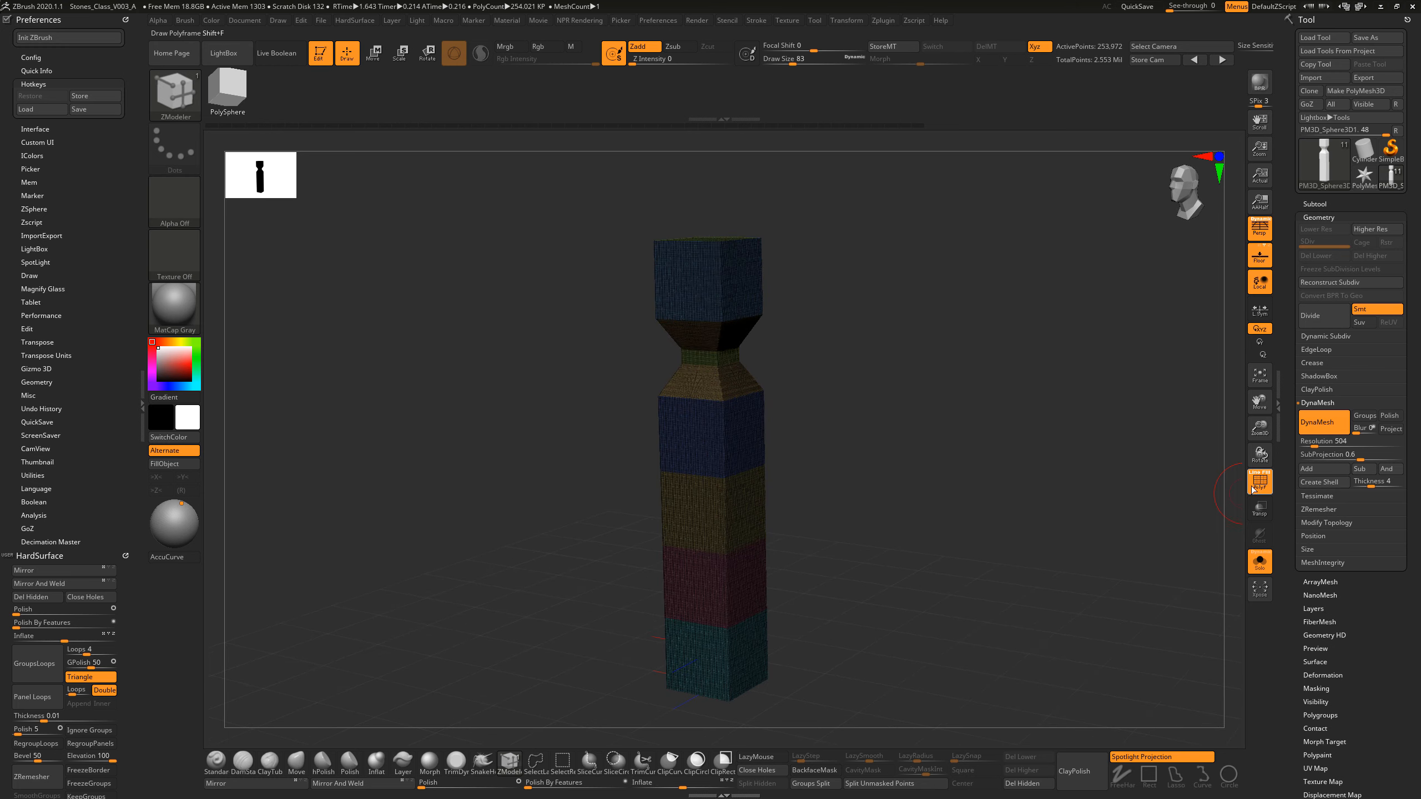
mouse_move(1050, 460)
mouse_down()
mouse_move(1062, 476)
mouse_move(1038, 479)
mouse_move(1078, 493)
mouse_move(1043, 458)
mouse_move(1066, 464)
mouse_move(1022, 456)
mouse_up()
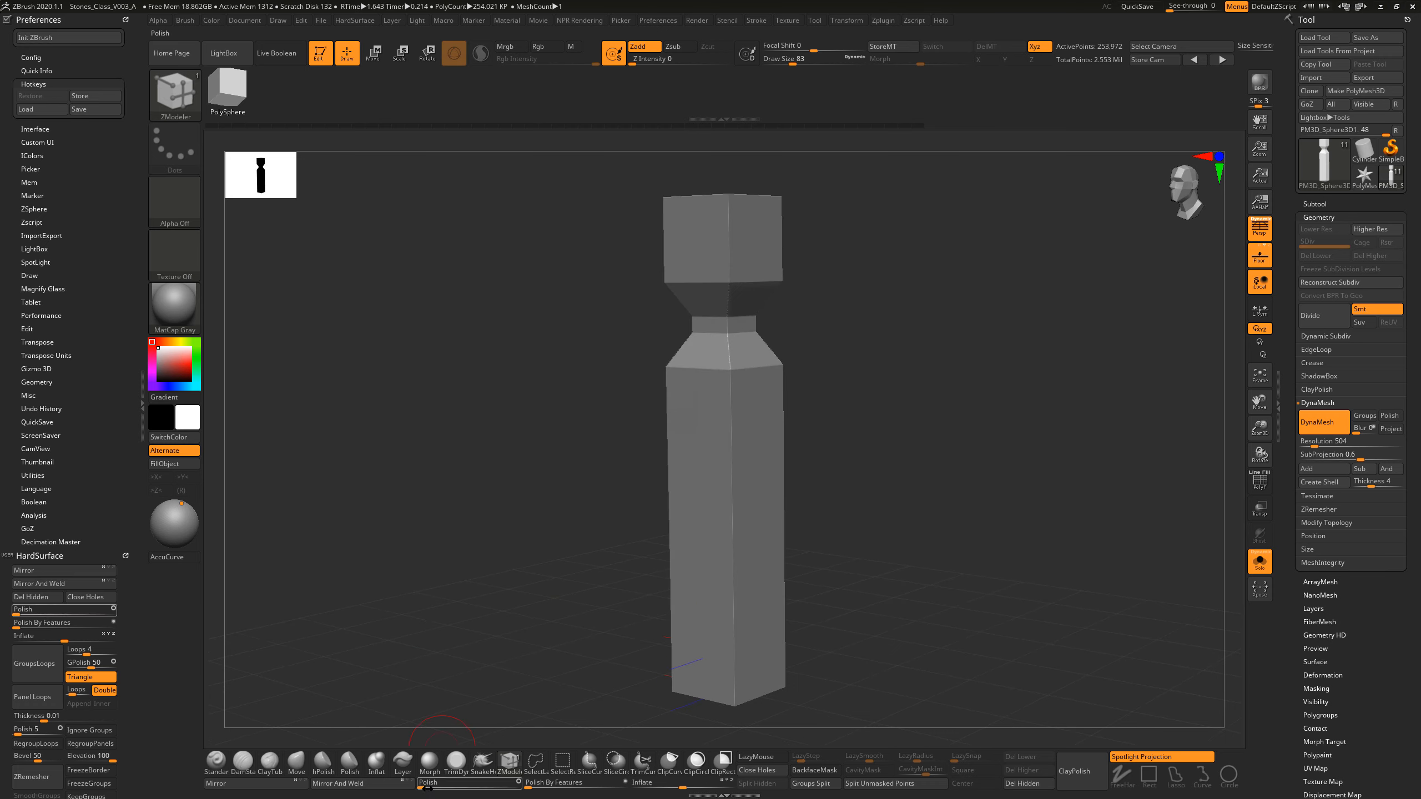
key(ctrl)
drag(429, 788, 448, 789)
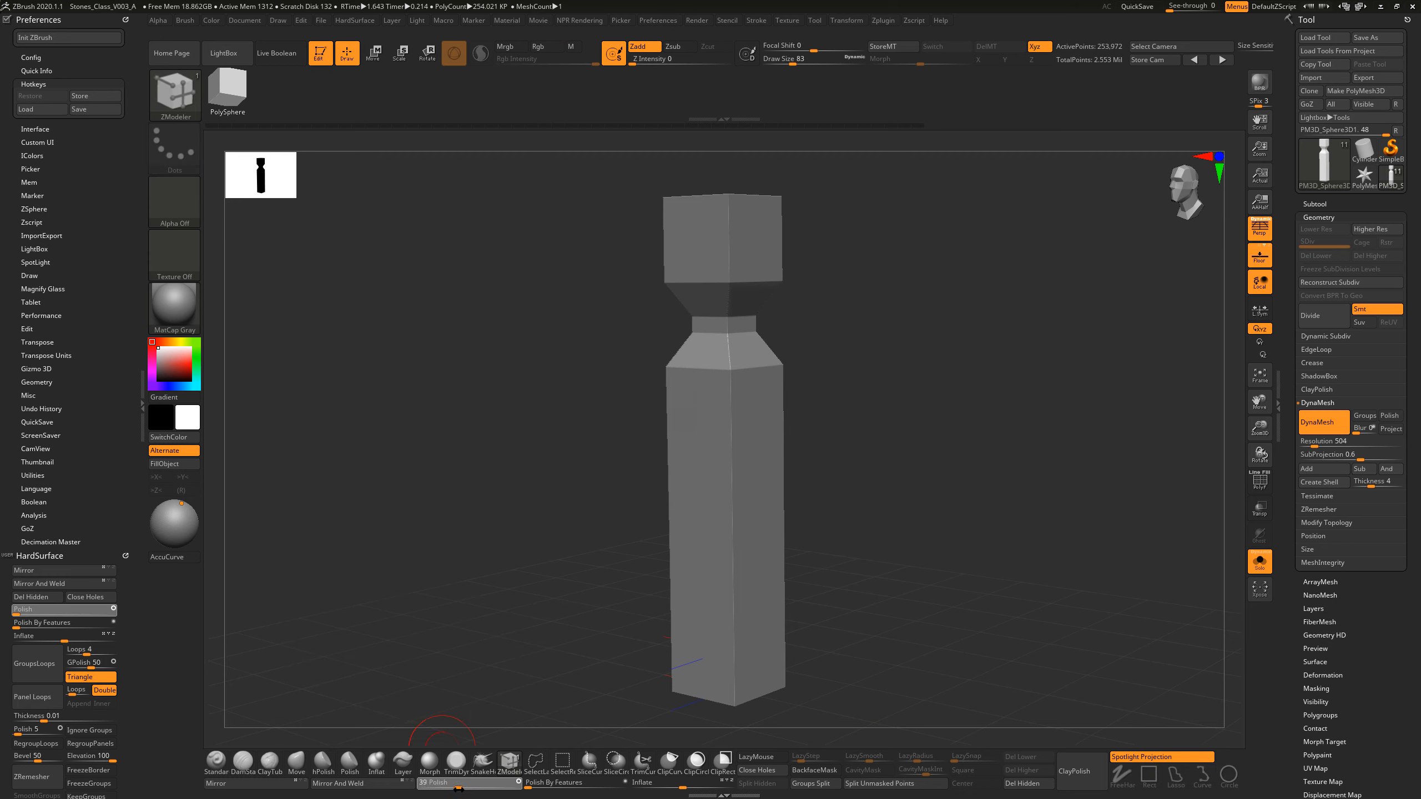
drag(459, 790, 417, 790)
drag(843, 470, 873, 463)
drag(900, 365, 900, 336)
drag(899, 392, 916, 409)
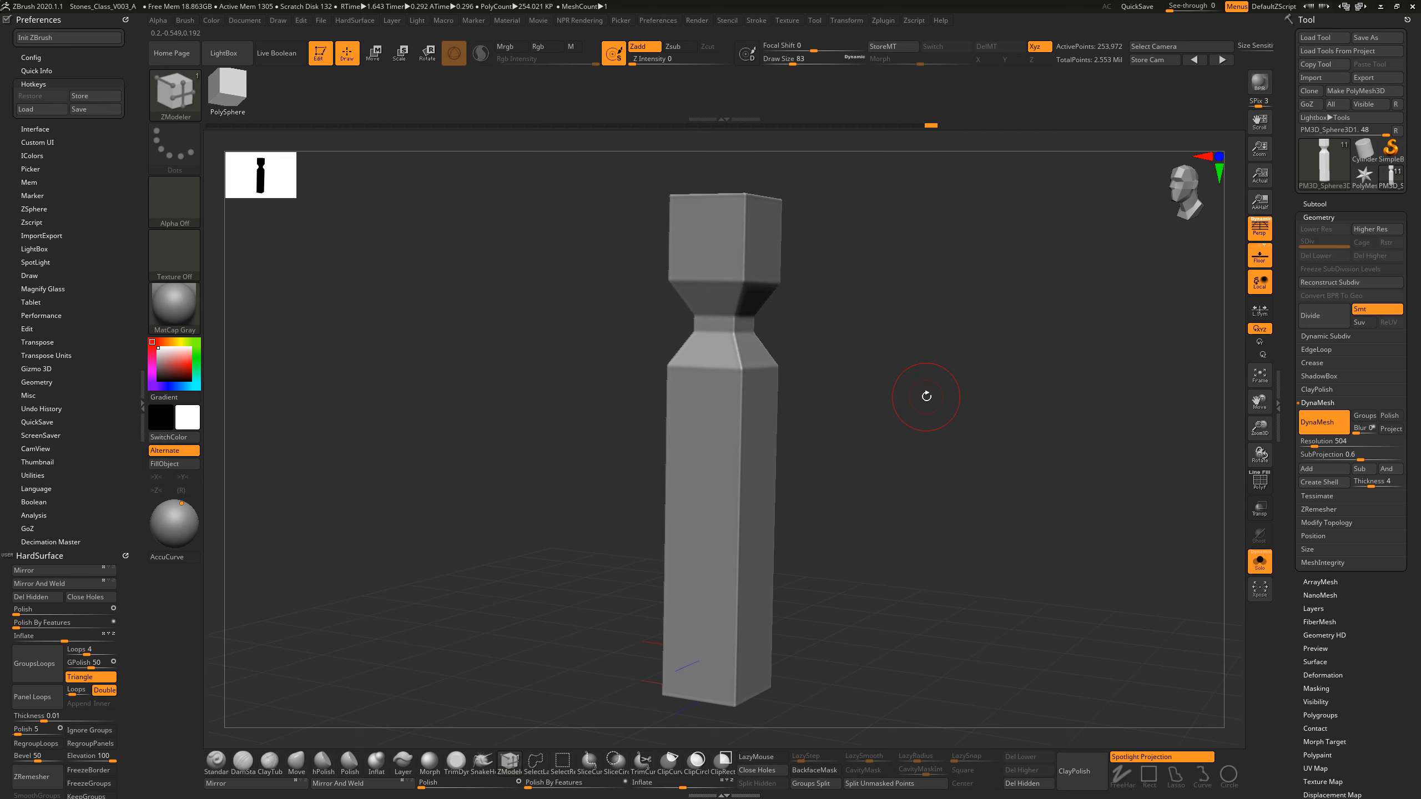
drag(974, 420, 959, 426)
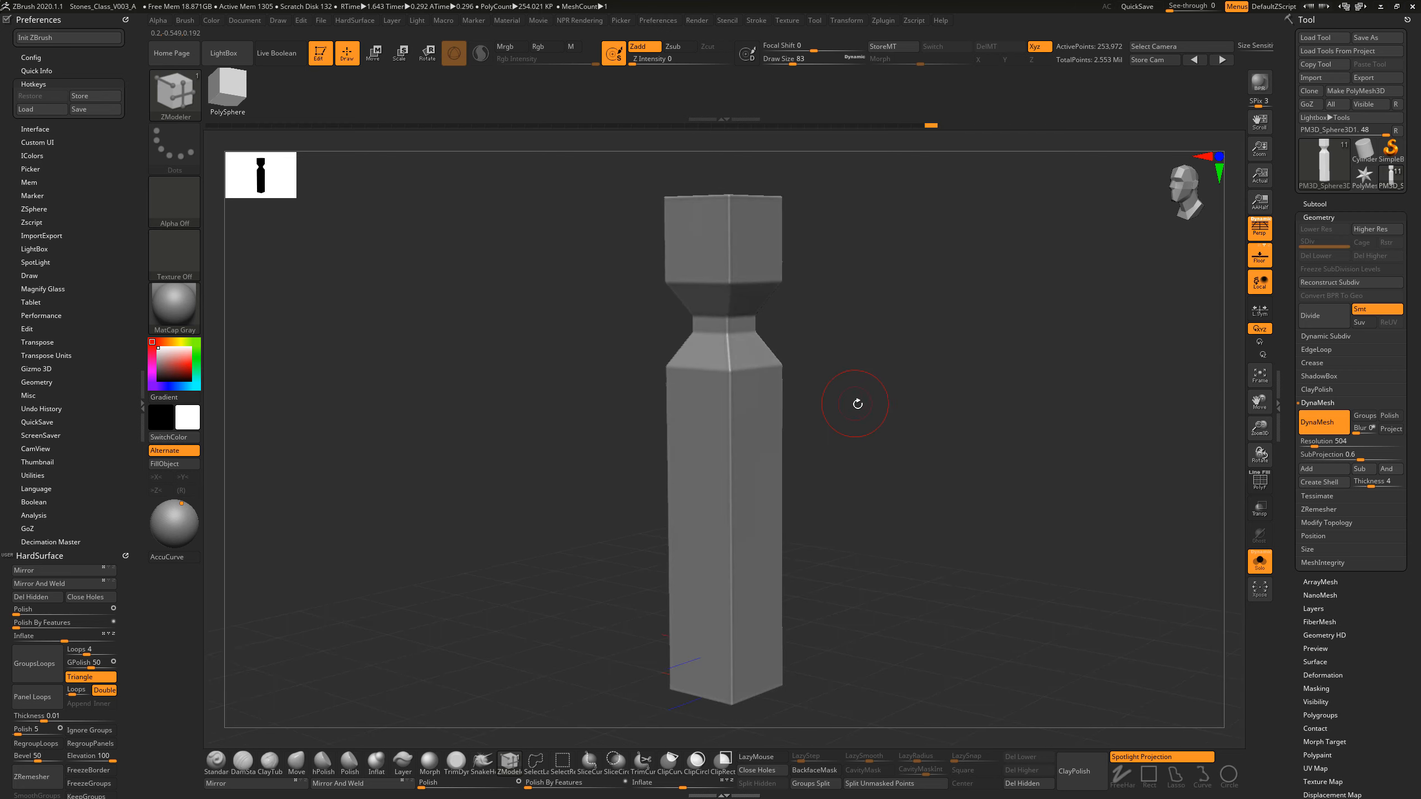
Step: Isolate the polygroup band directly below the waist, and restore the whole pillar's visibility
ctrl+shift+click(736, 426)
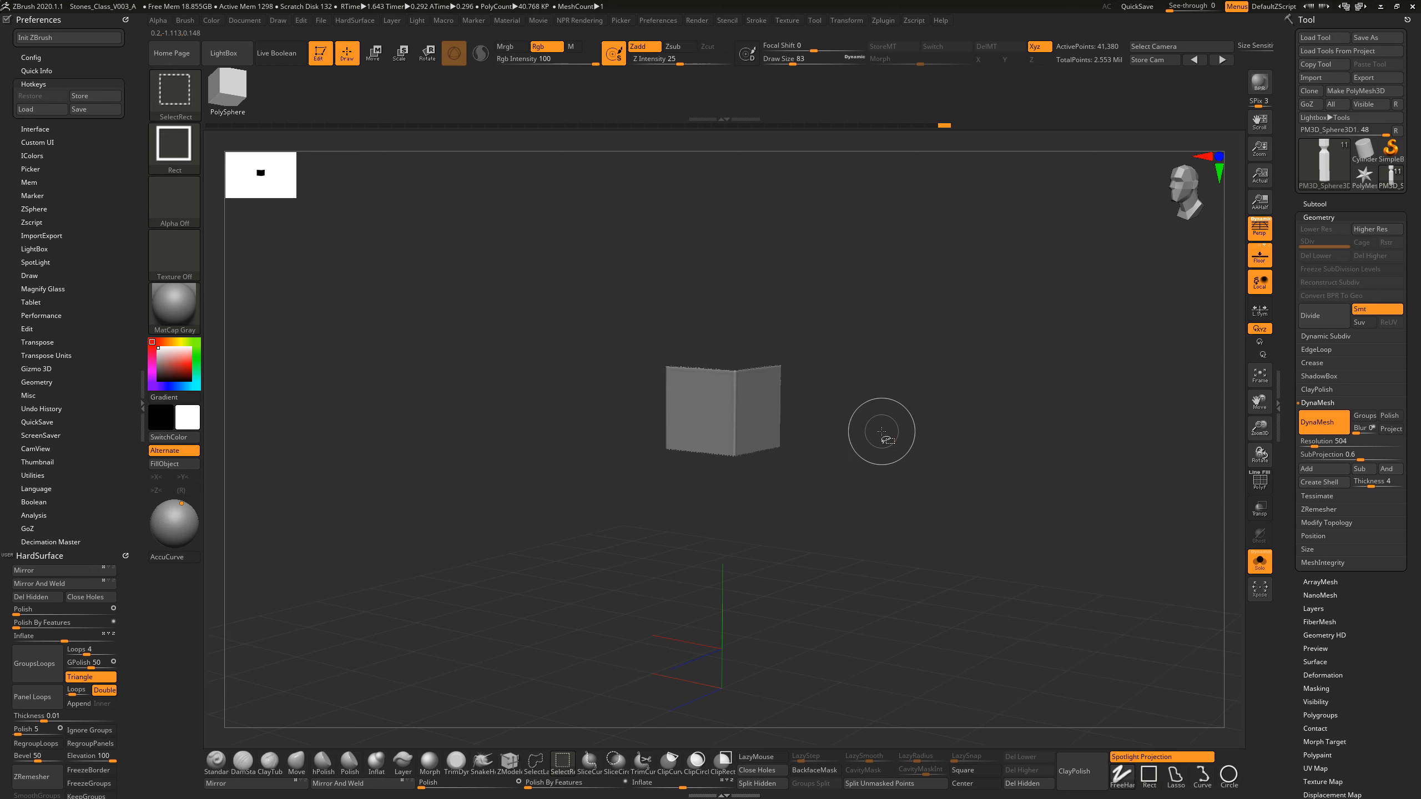
ctrl+shift+click(932, 444)
key(b)
key(z)
key(m)
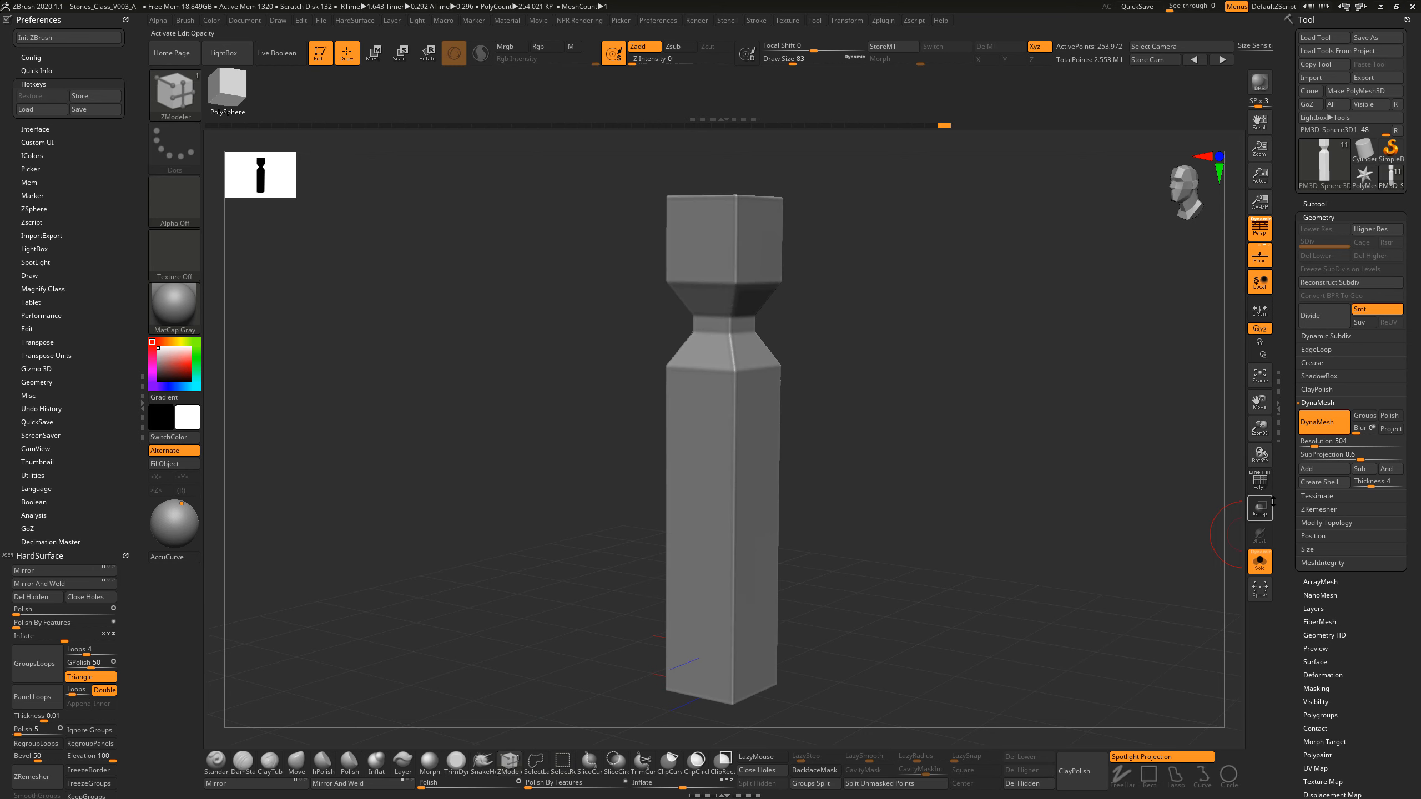
Step: Turn on the polyframe and examine the borders between polygroup bands up close with the wireframe lines temporarily hidden
key(shift+f)
drag(951, 481, 1044, 543)
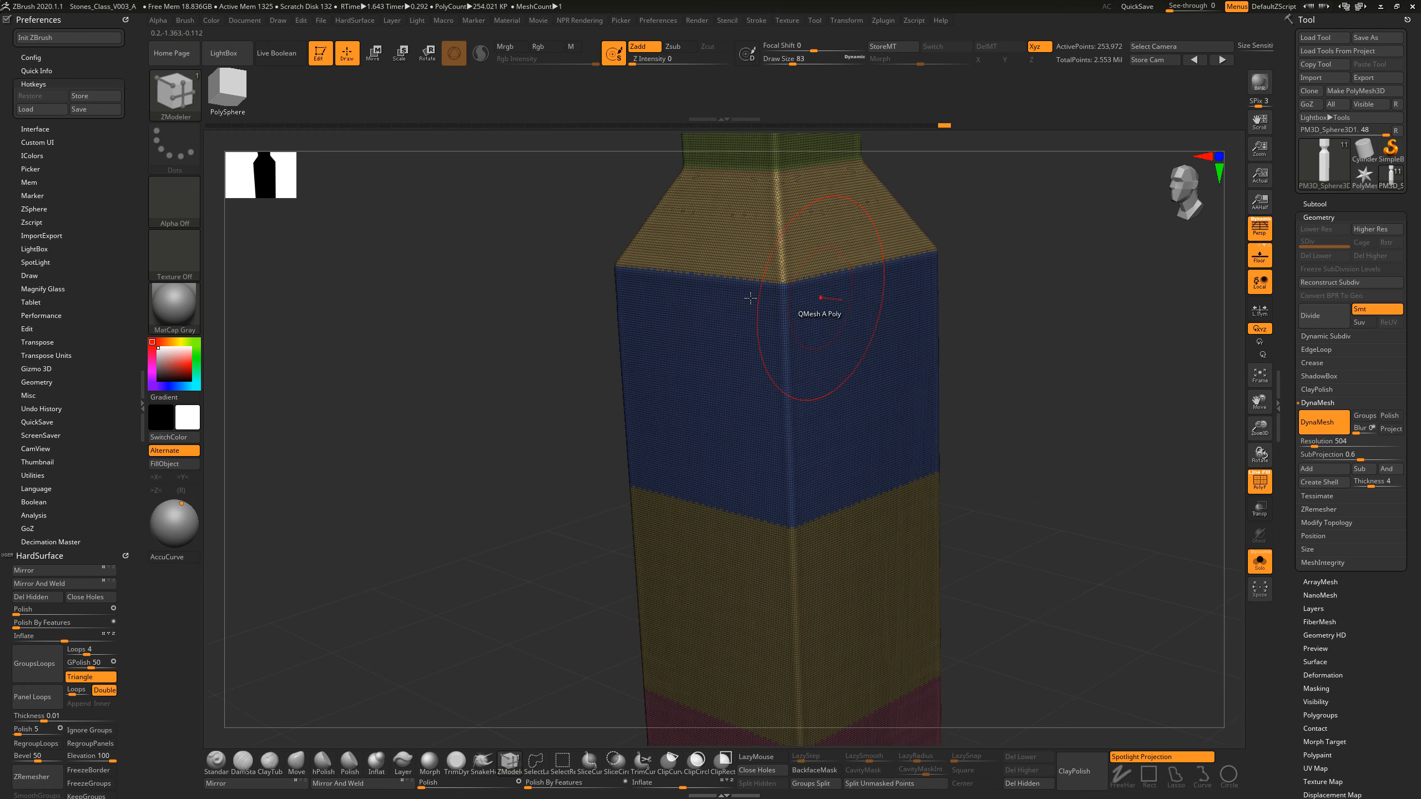
click(1257, 477)
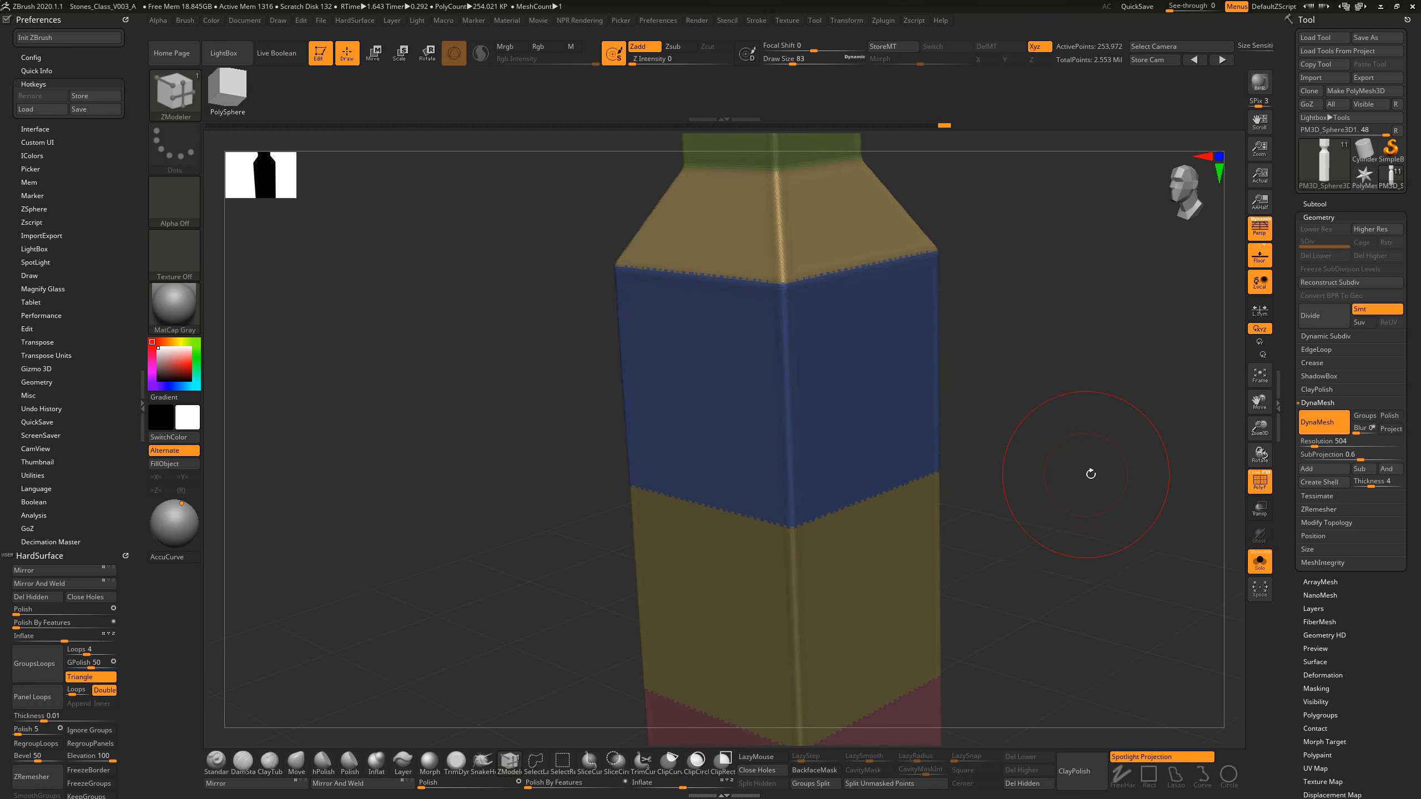
alt+drag(1089, 473, 1029, 469)
key(f)
click(1260, 484)
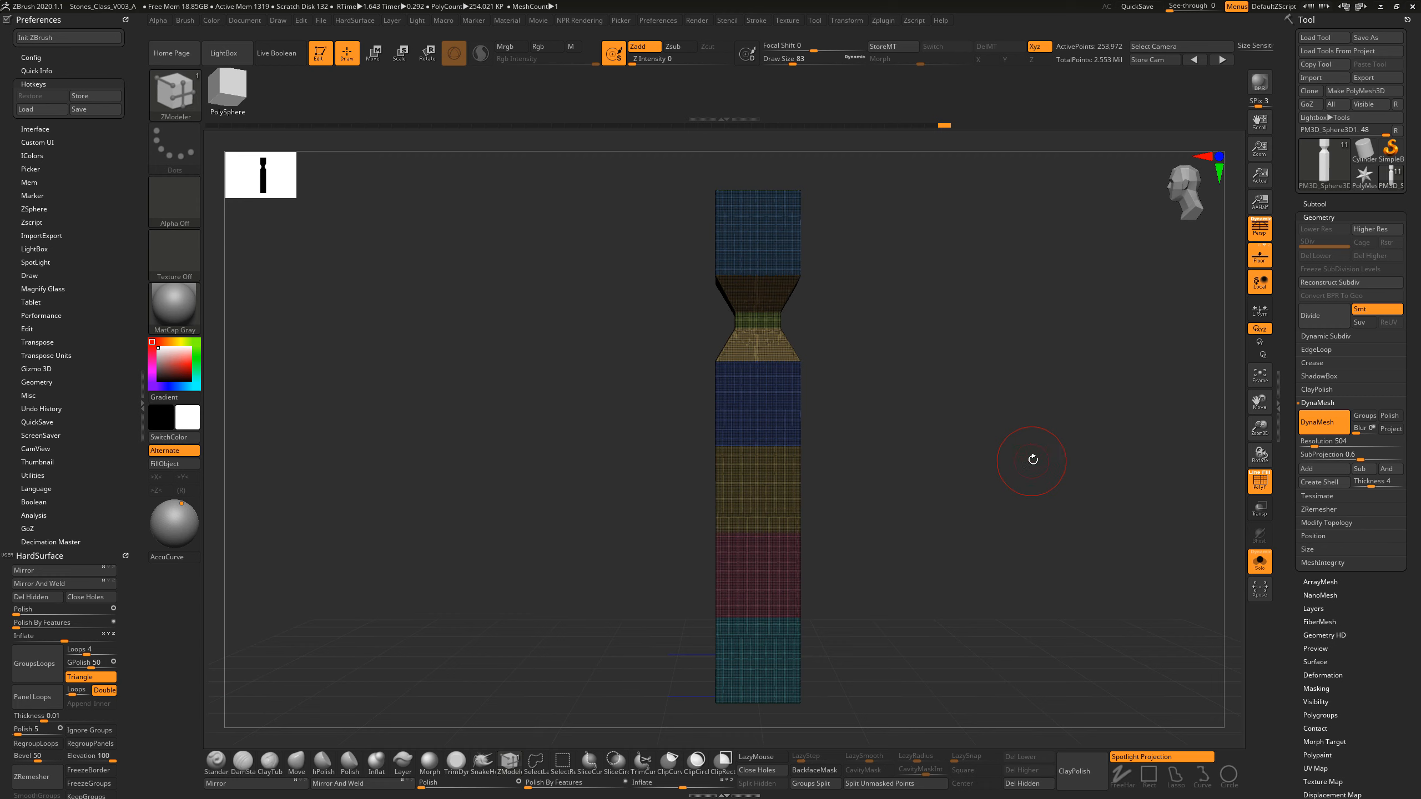
Step: Turn off perspective and, from the side view, hide everything except the pillar's flat front face
key(p)
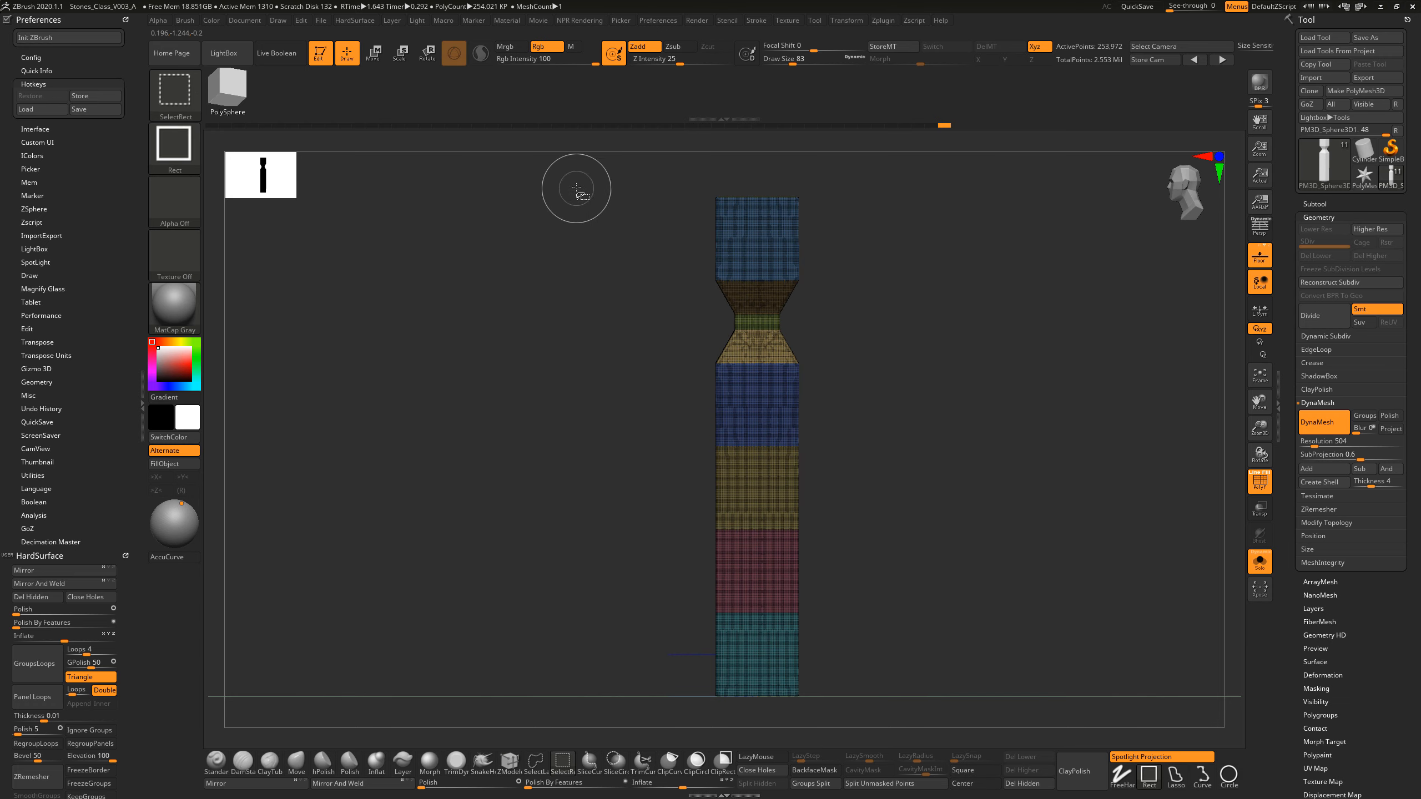
ctrl+shift+drag(578, 178, 782, 477)
ctrl+shift+drag(730, 688, 718, 722)
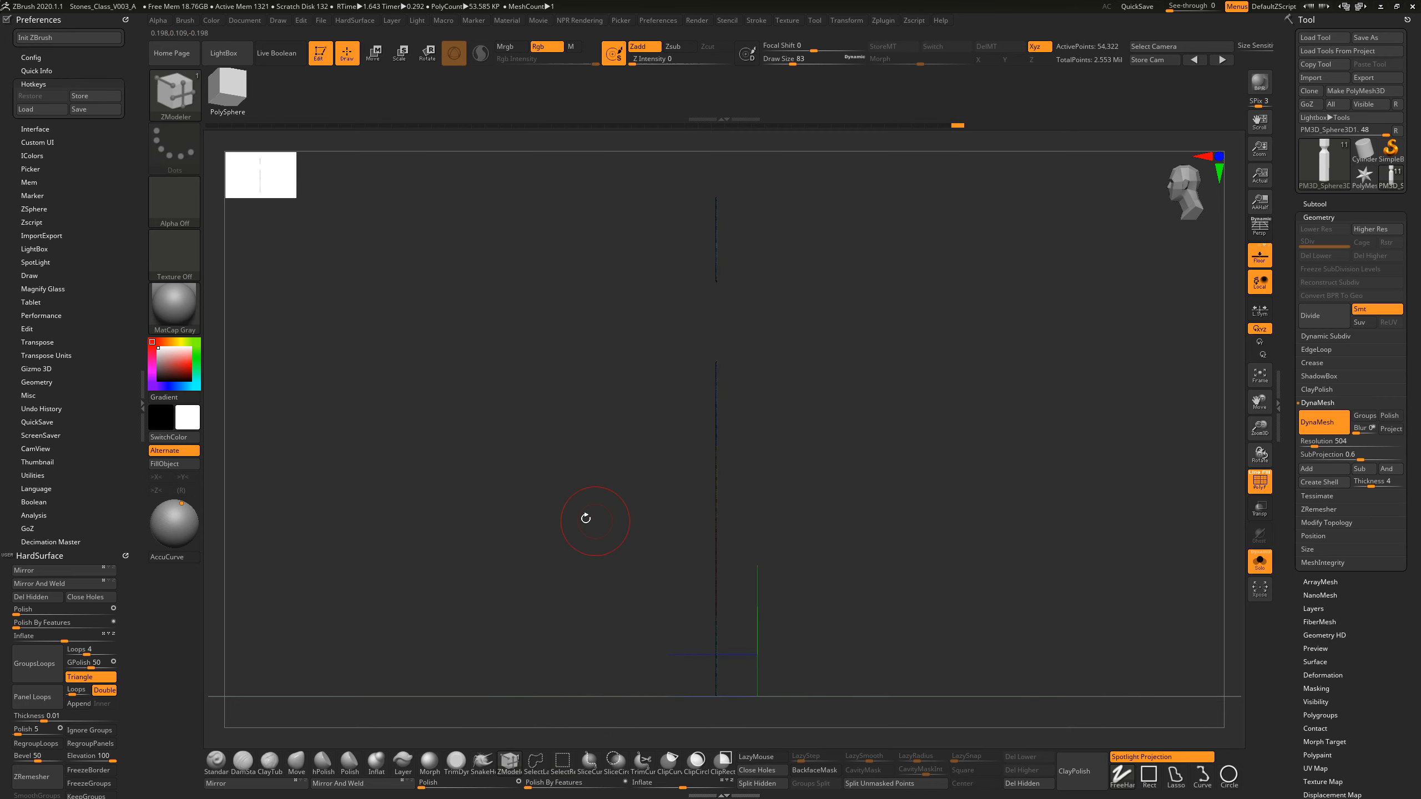
drag(583, 517, 645, 528)
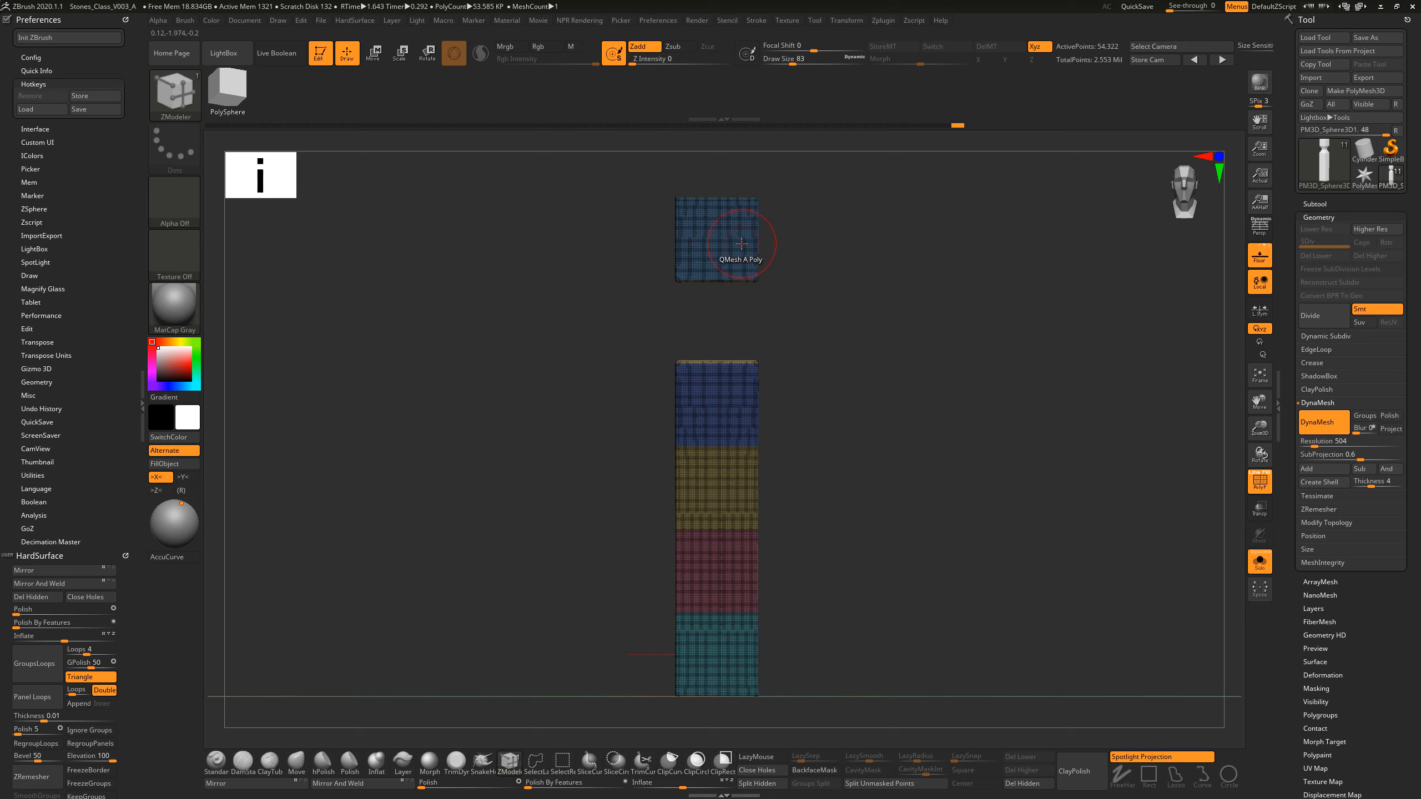
Step: Hide a narrow vertical strip along each side edge of the front face, keeping its central panel
key(ctrl+shift)
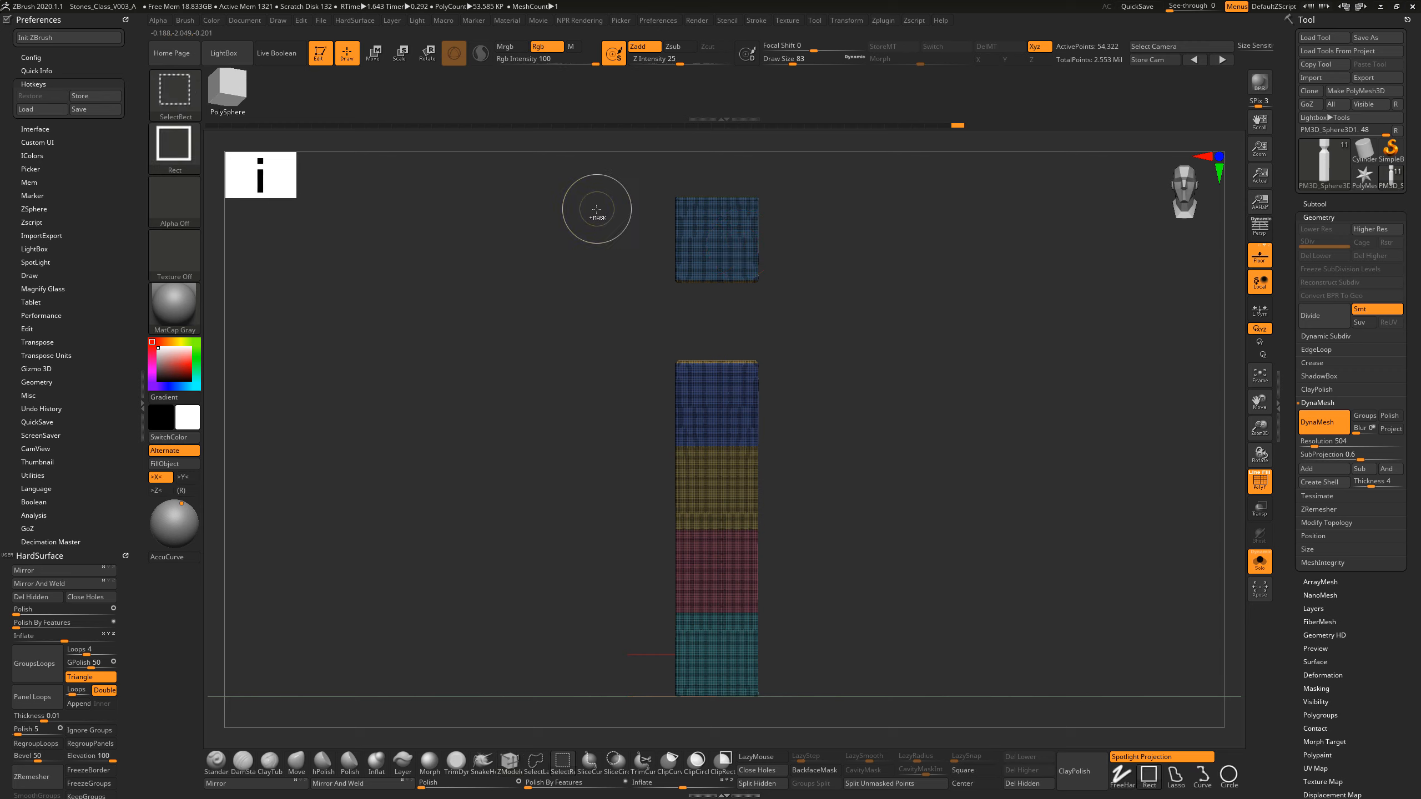
mouse_move(573, 170)
ctrl+shift+mouse_down()
mouse_move(658, 349)
mouse_move(683, 707)
ctrl+shift+mouse_up()
key(alt)
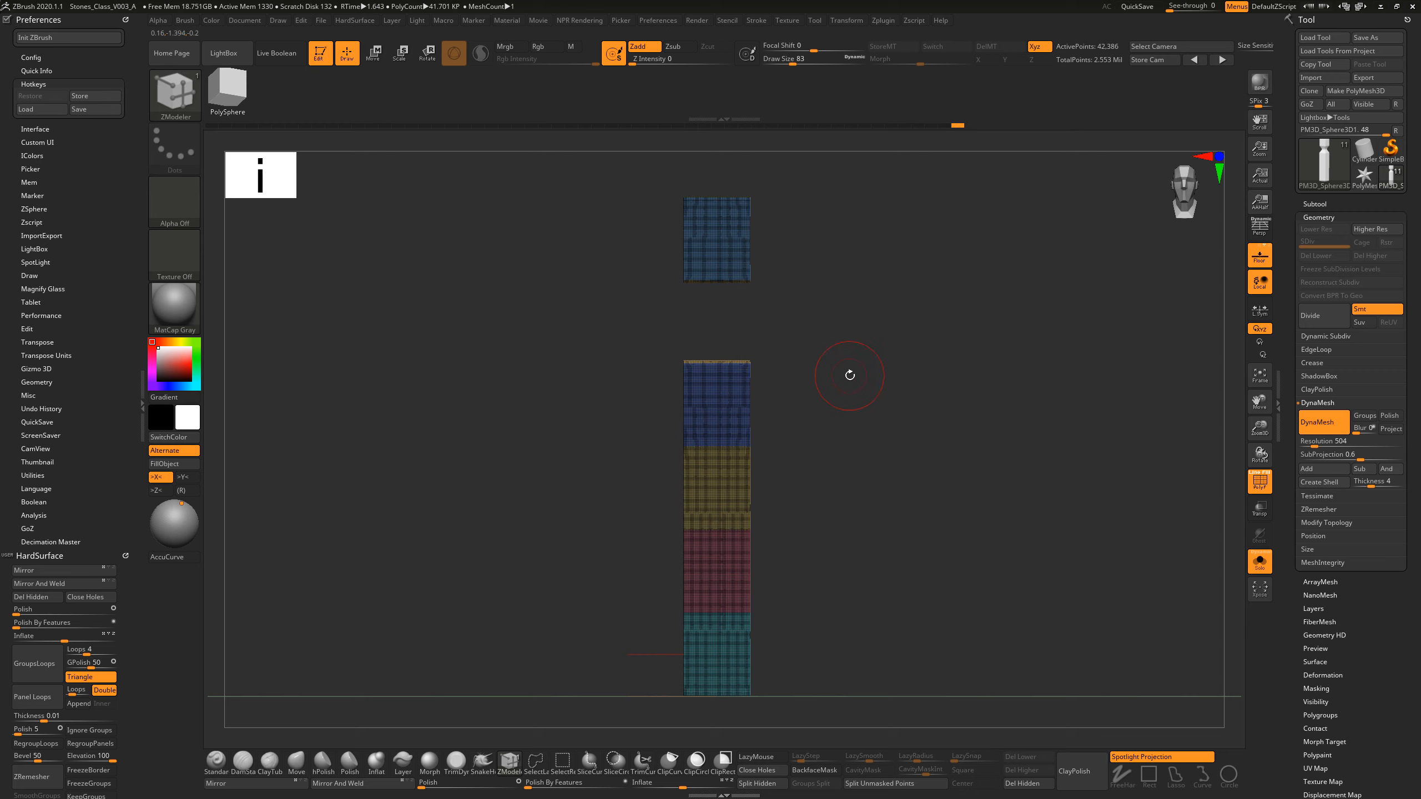
Step: Group the visible front panel into one polygroup, show the whole pillar and hide the wireframe lines to check the panel
key(ctrl)
ctrl+click(845, 377)
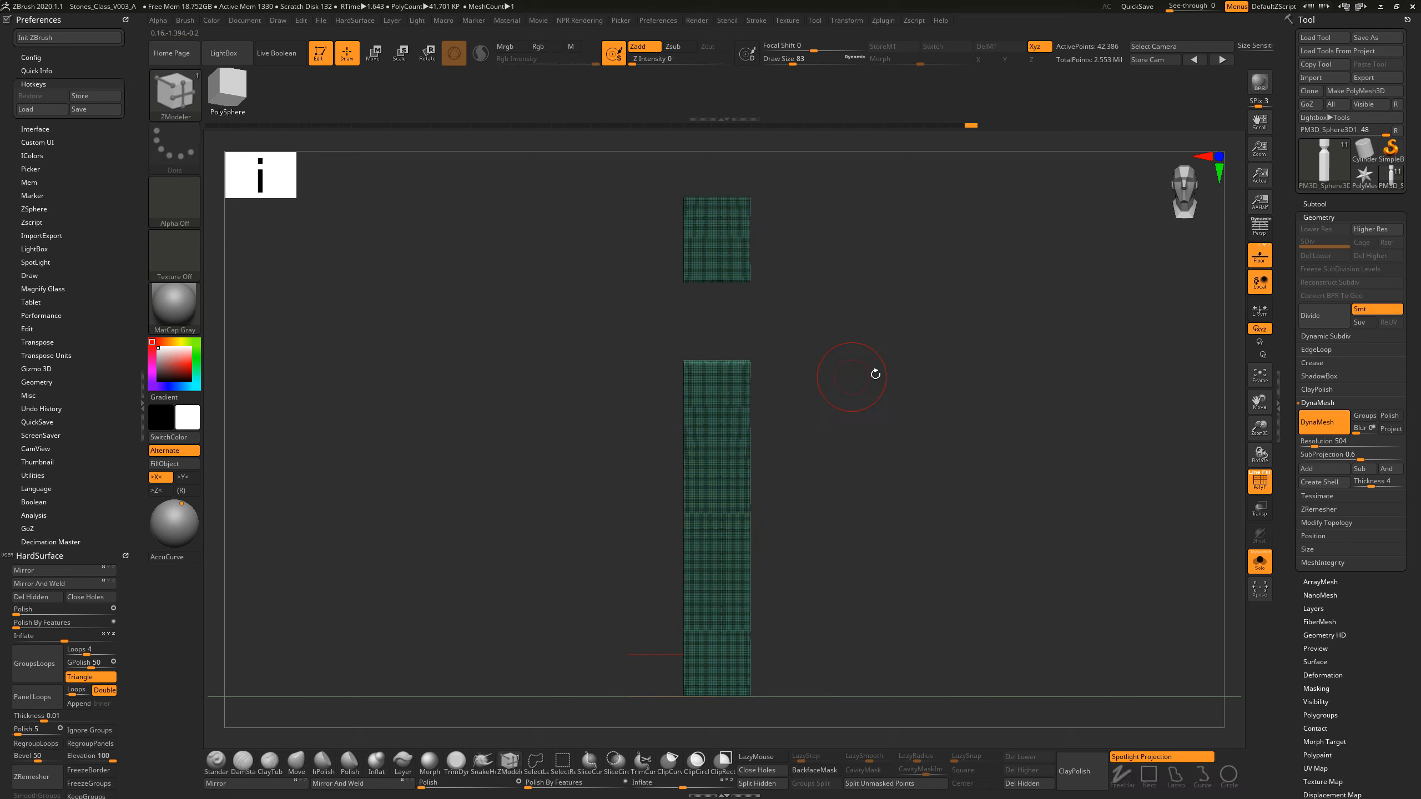
key(ctrl+shift)
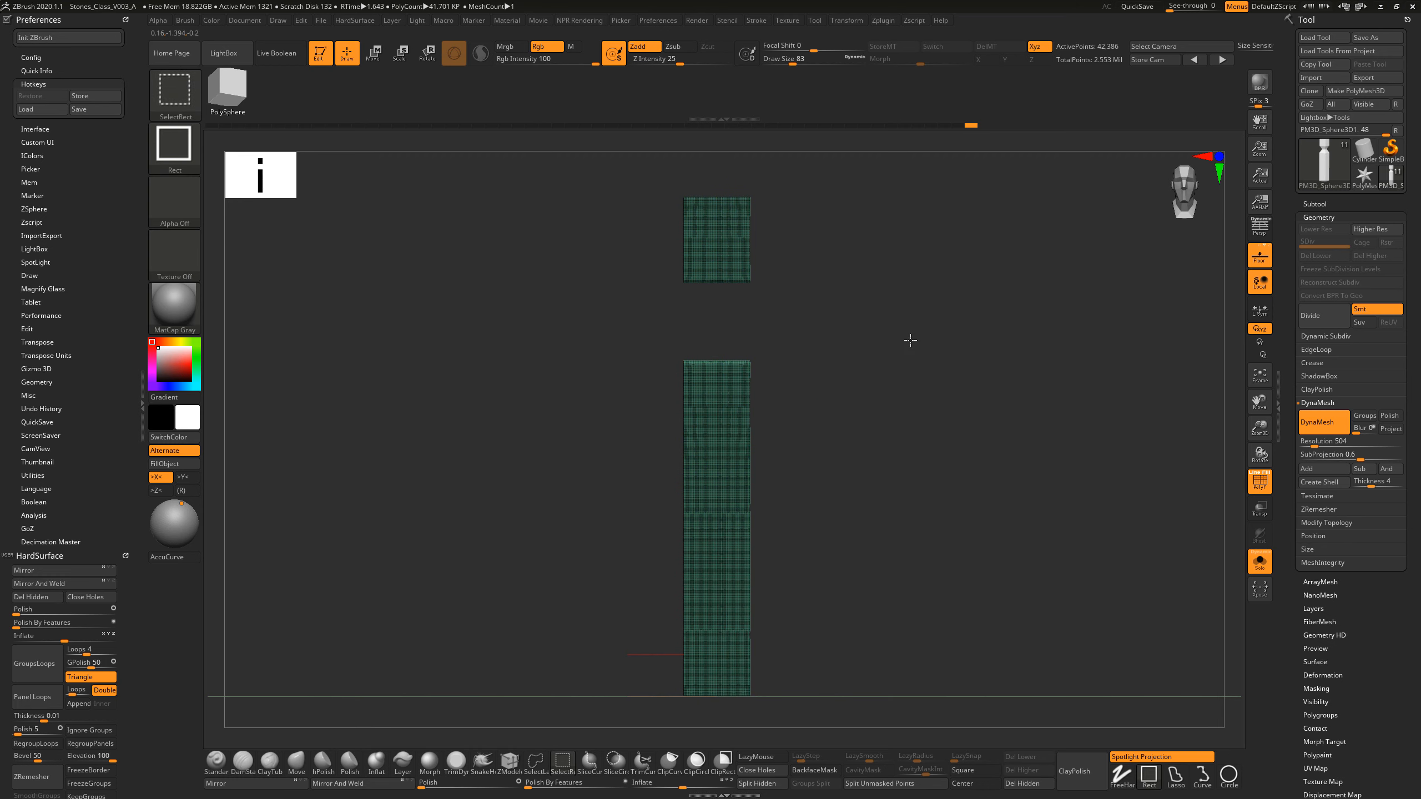
ctrl+shift+click(929, 347)
mouse_move(955, 355)
mouse_down()
mouse_move(969, 378)
mouse_move(943, 364)
mouse_up()
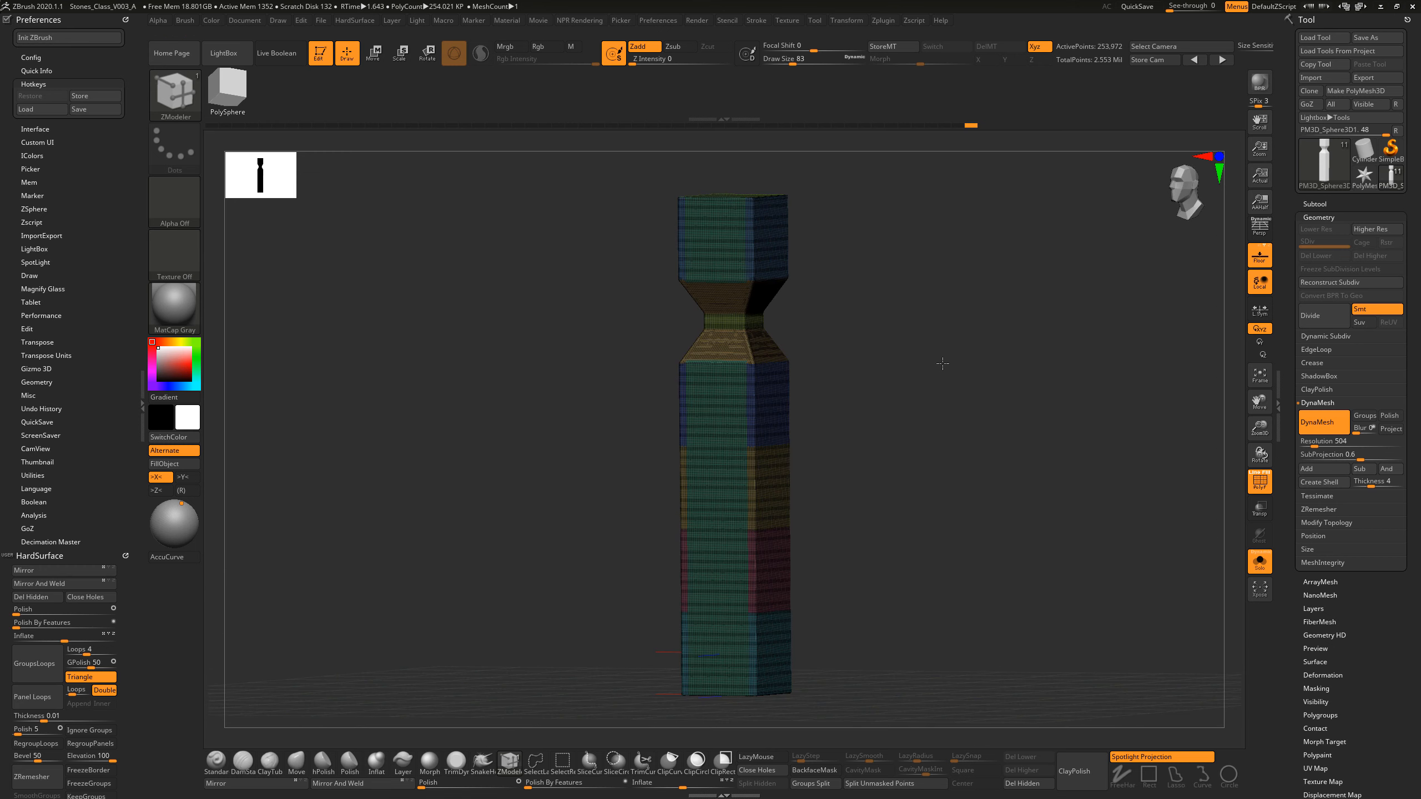
click(1255, 479)
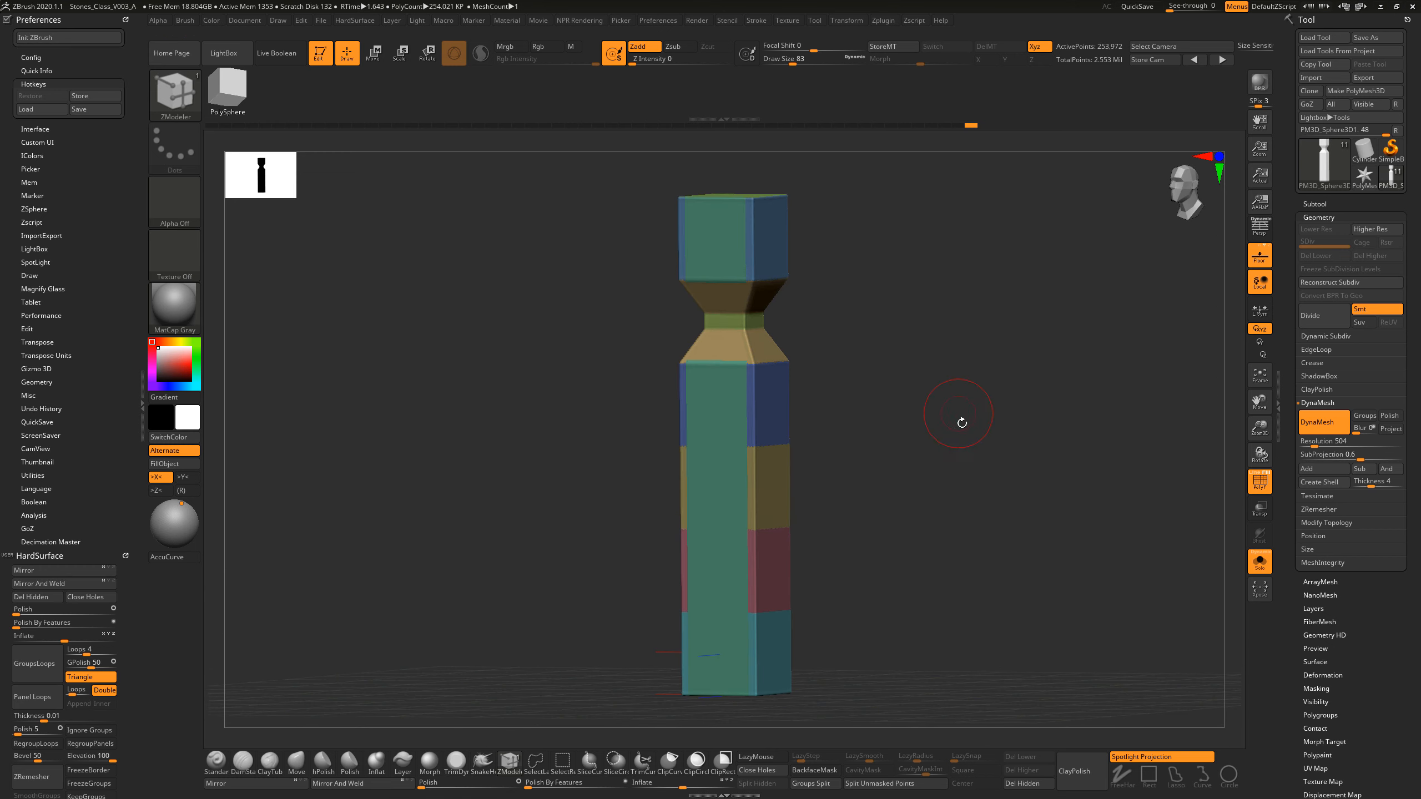
drag(958, 422, 935, 438)
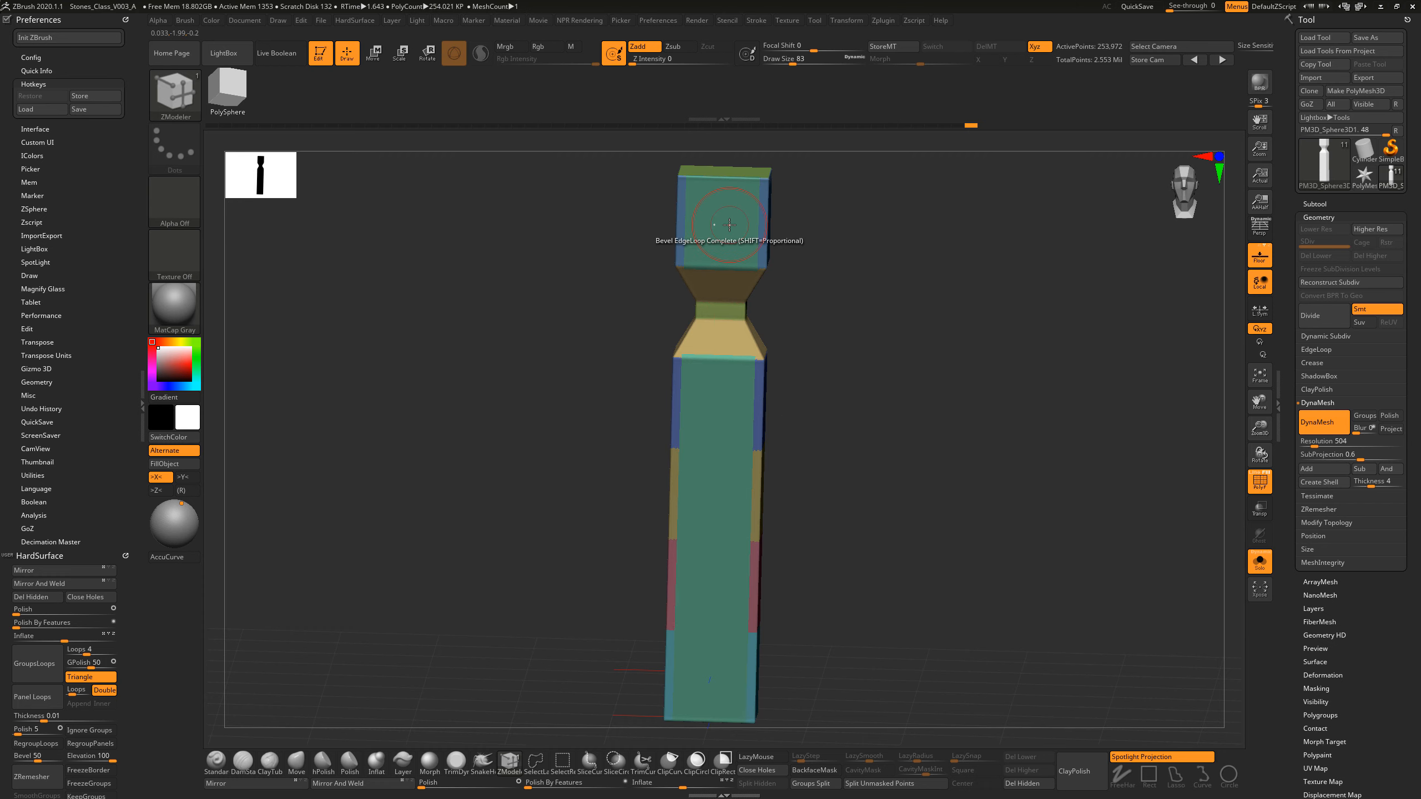
Step: Undo the front panel's grouping and return to the isolated panel with its original polygroup bands
key(ctrl+z)
ctrl+shift+click(828, 323)
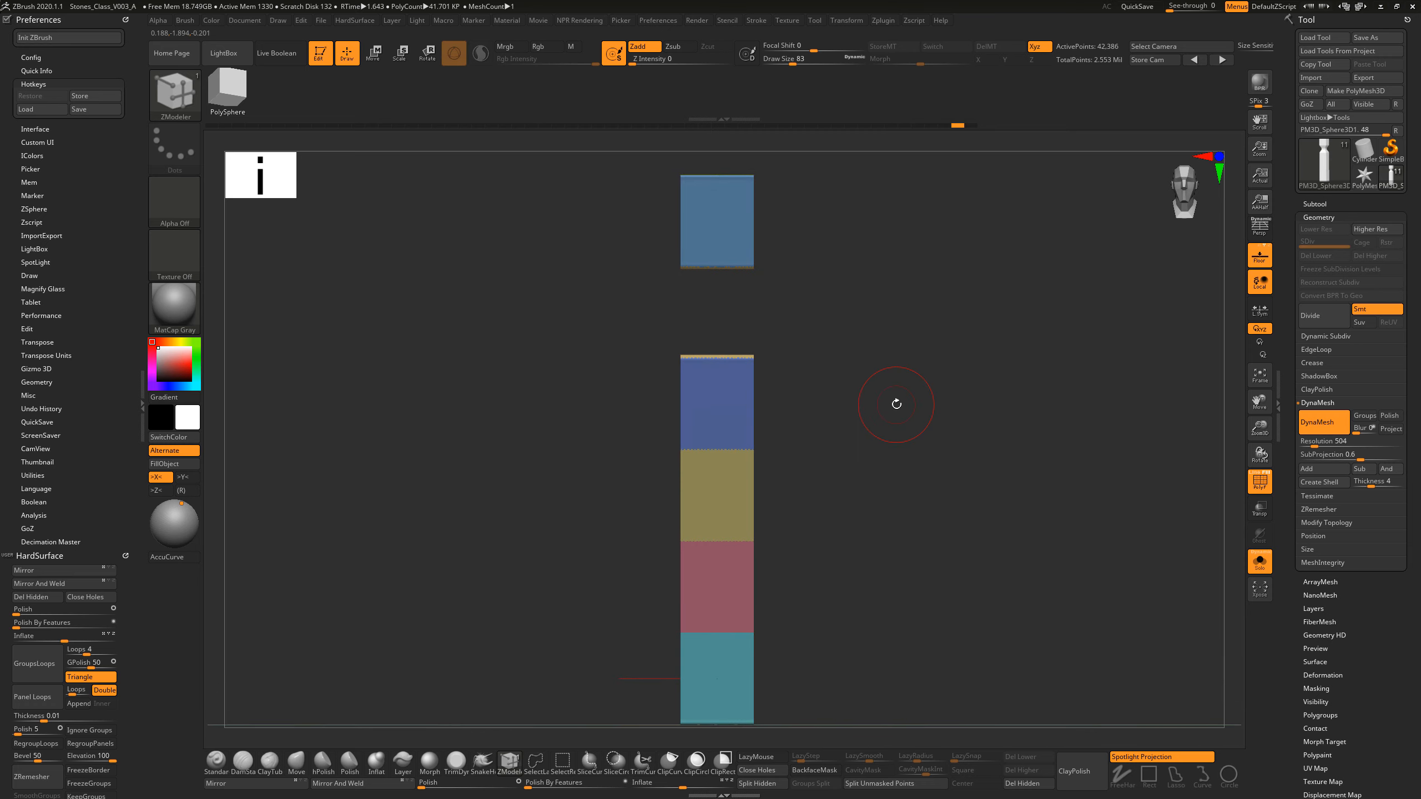
alt+drag(895, 403, 899, 402)
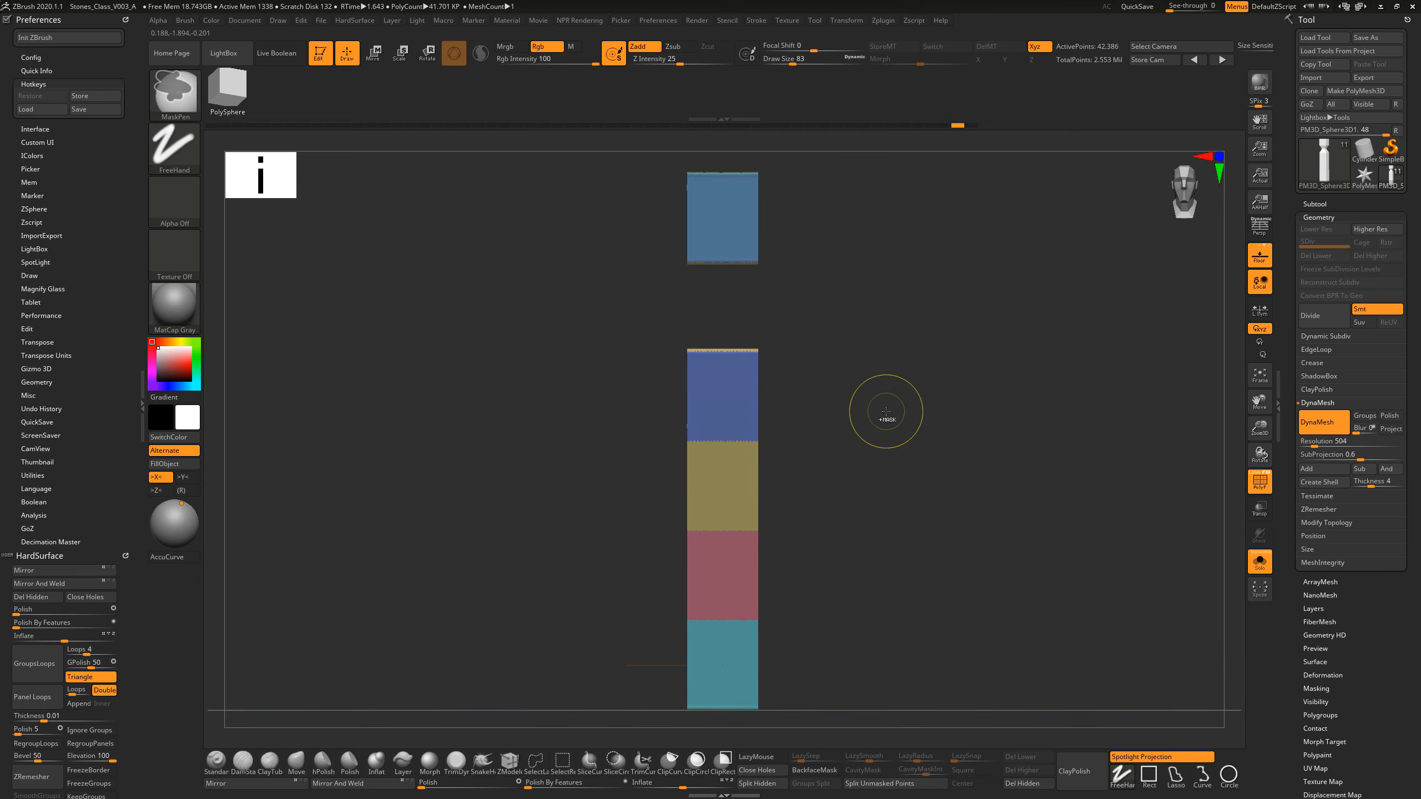
Step: Choose the ZModeler brush and hide a thin horizontal strip along the top and bottom ends of the lower front panel
key(b)
key(z)
key(m)
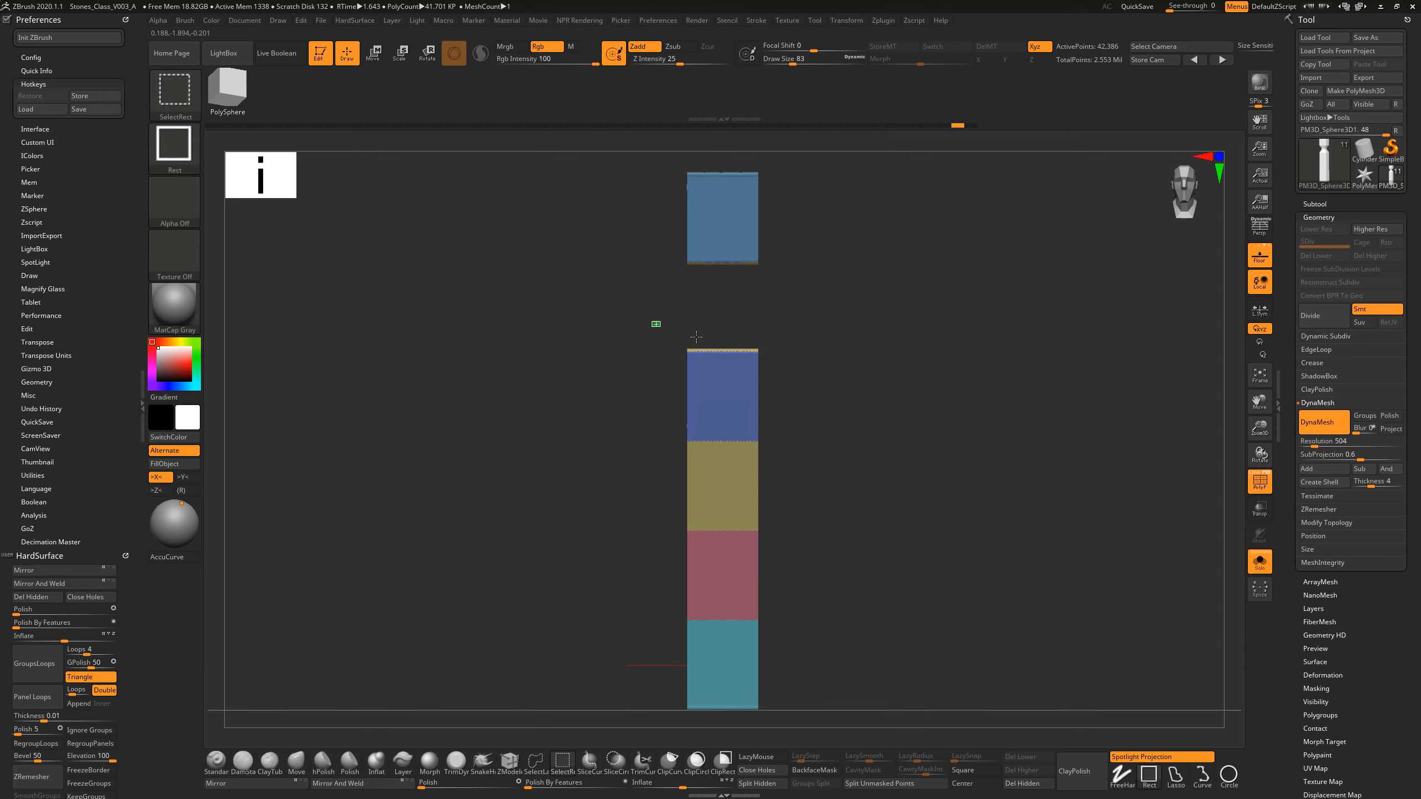
ctrl+alt+shift+drag(652, 322, 801, 357)
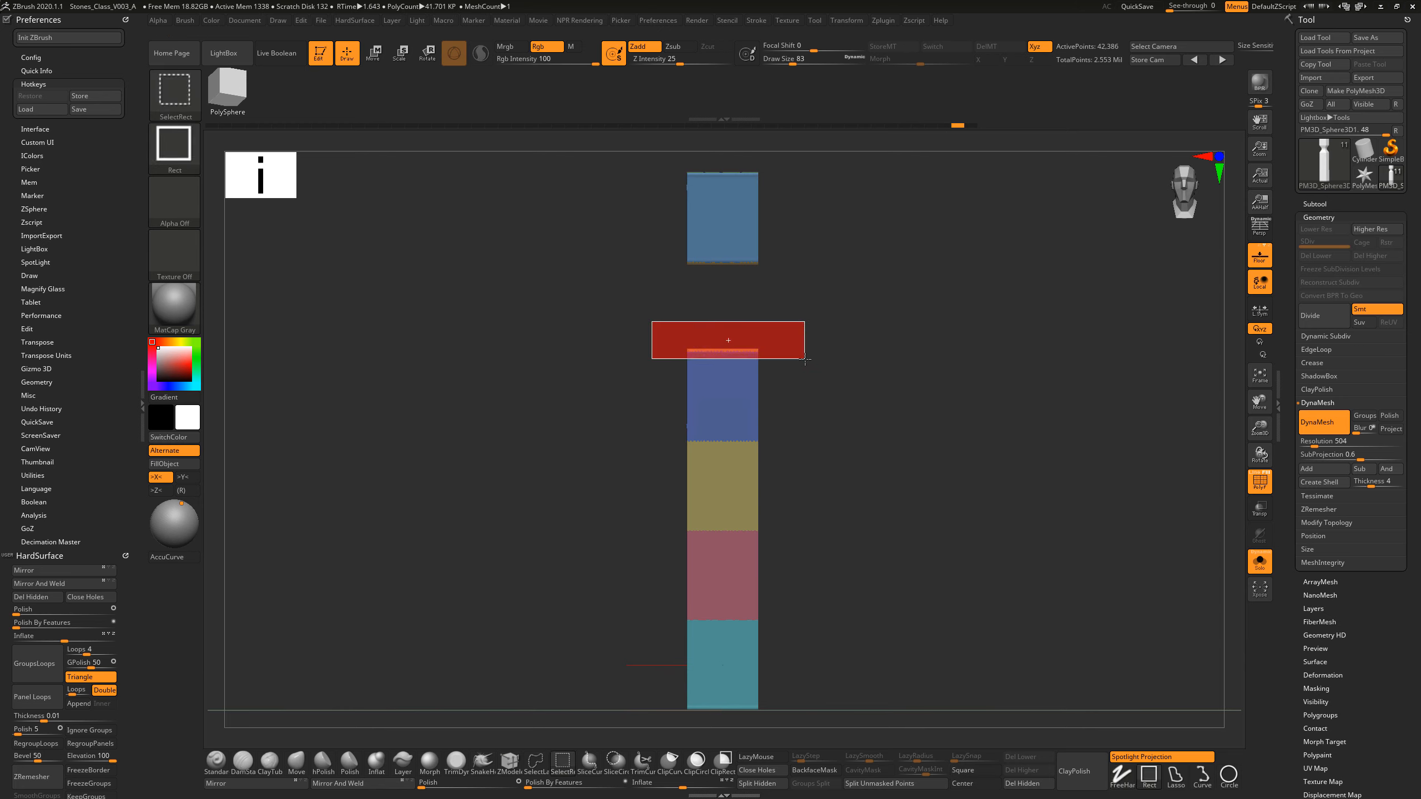
ctrl+alt+shift+drag(801, 357, 796, 358)
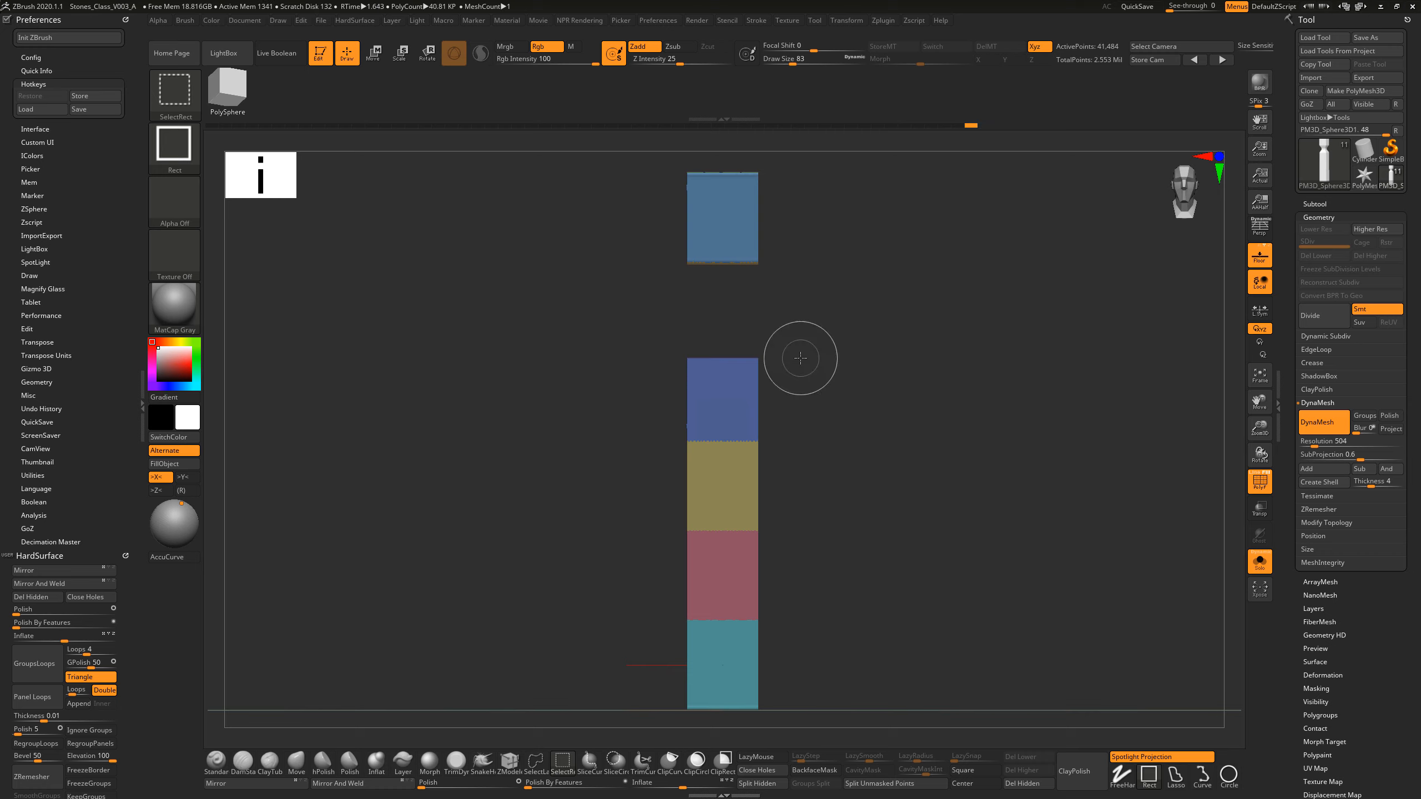
alt+drag(819, 486, 815, 387)
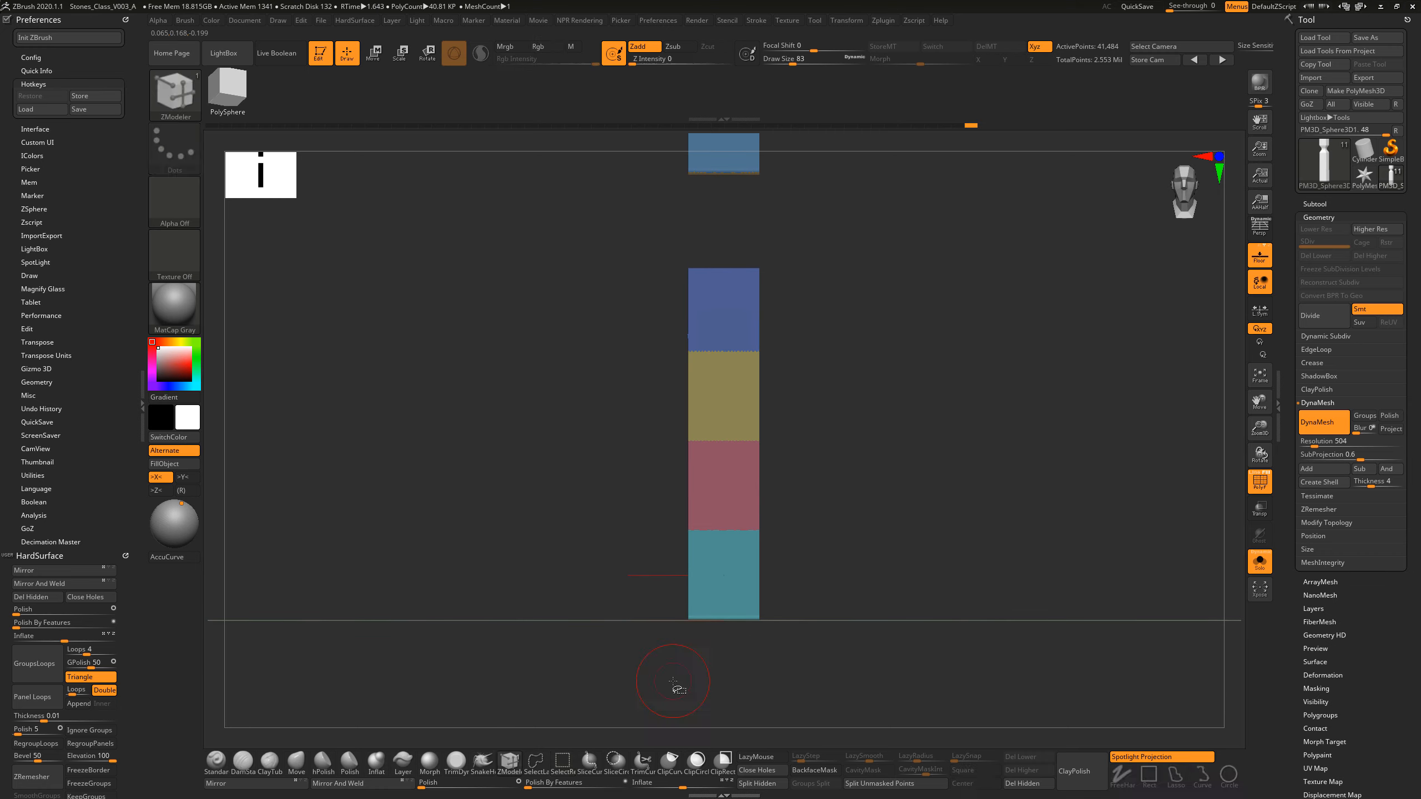
ctrl+shift+drag(669, 688, 805, 609)
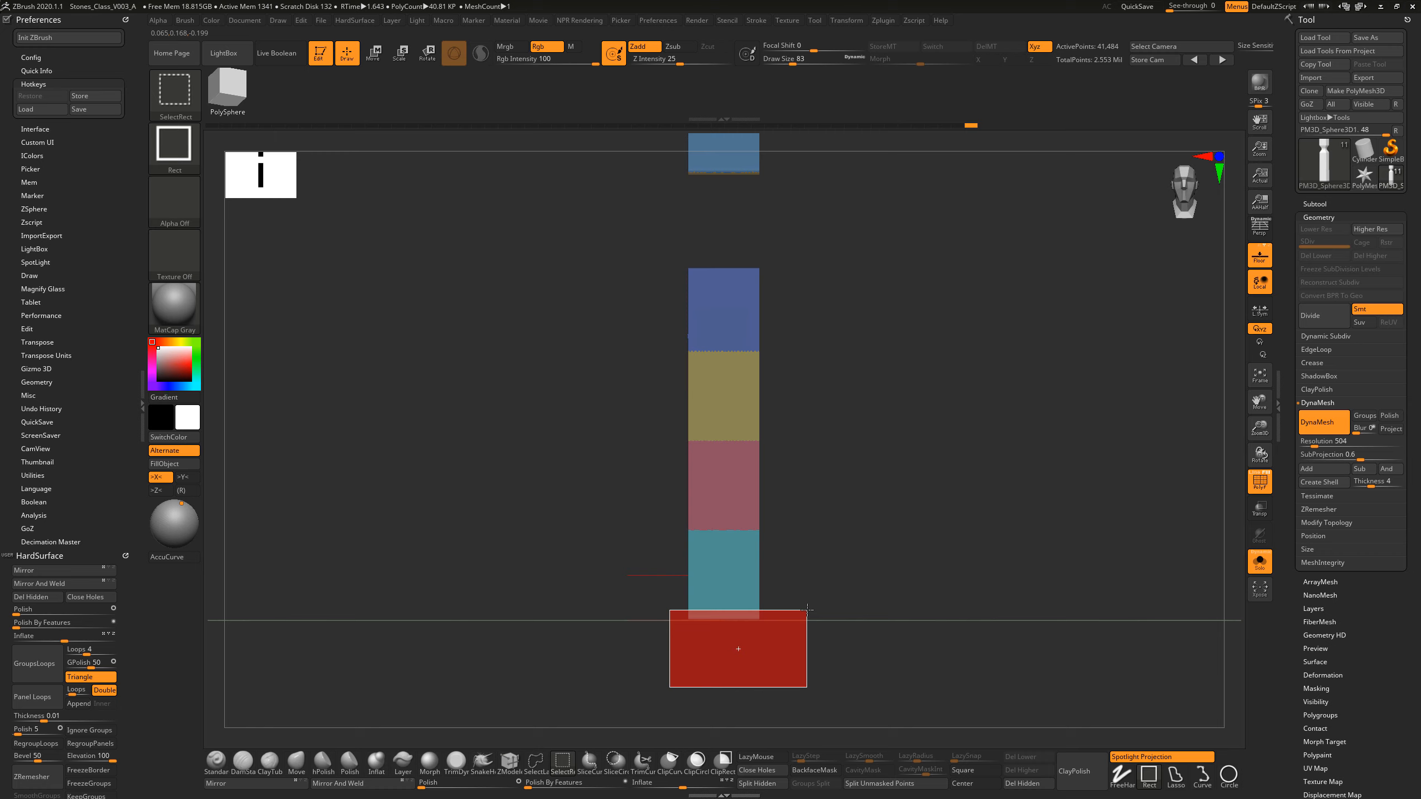
ctrl+alt+shift+drag(806, 610, 806, 609)
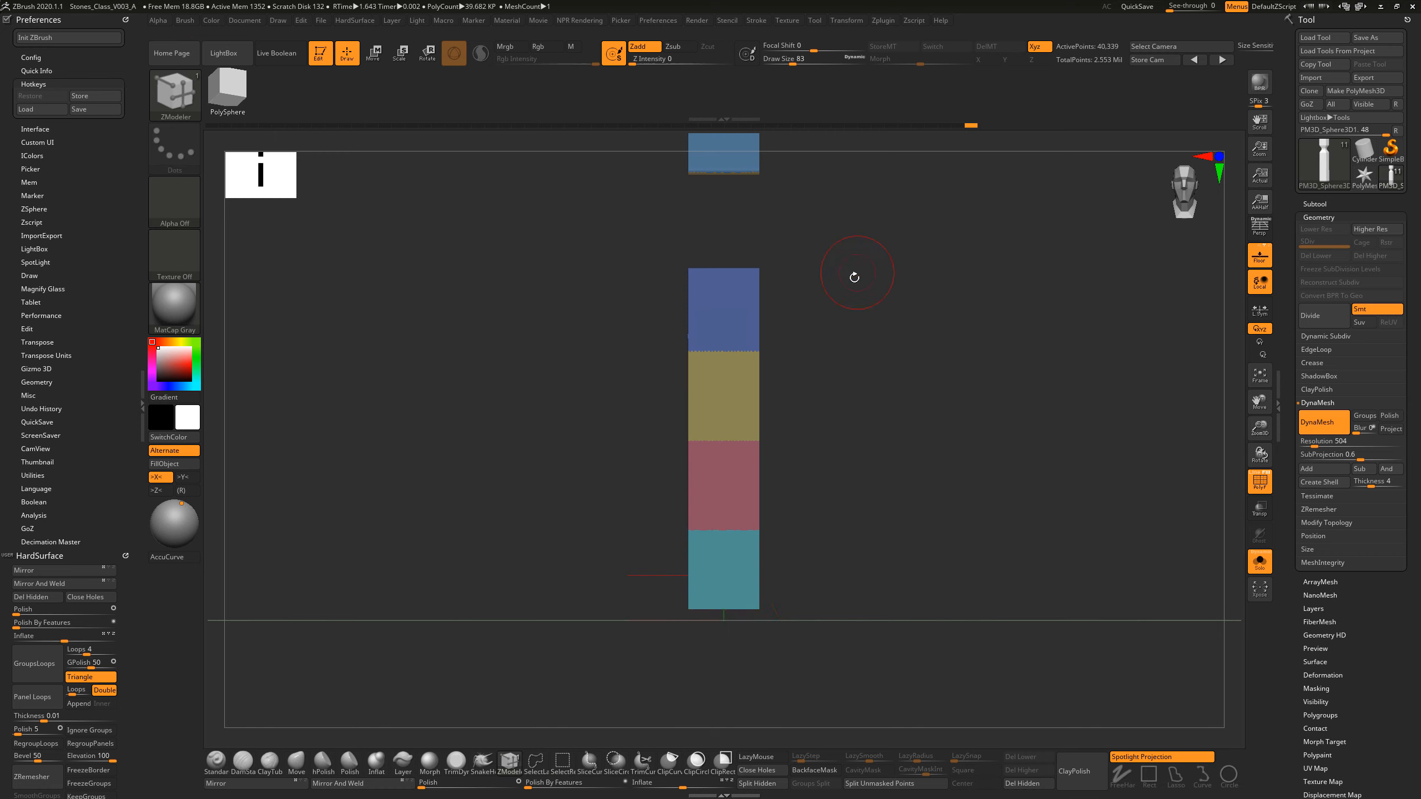
Step: Hide a thin horizontal strip along the bottom and top edges of the upper block's front panel
alt+drag(682, 196, 793, 316)
ctrl+shift+drag(636, 187, 780, 242)
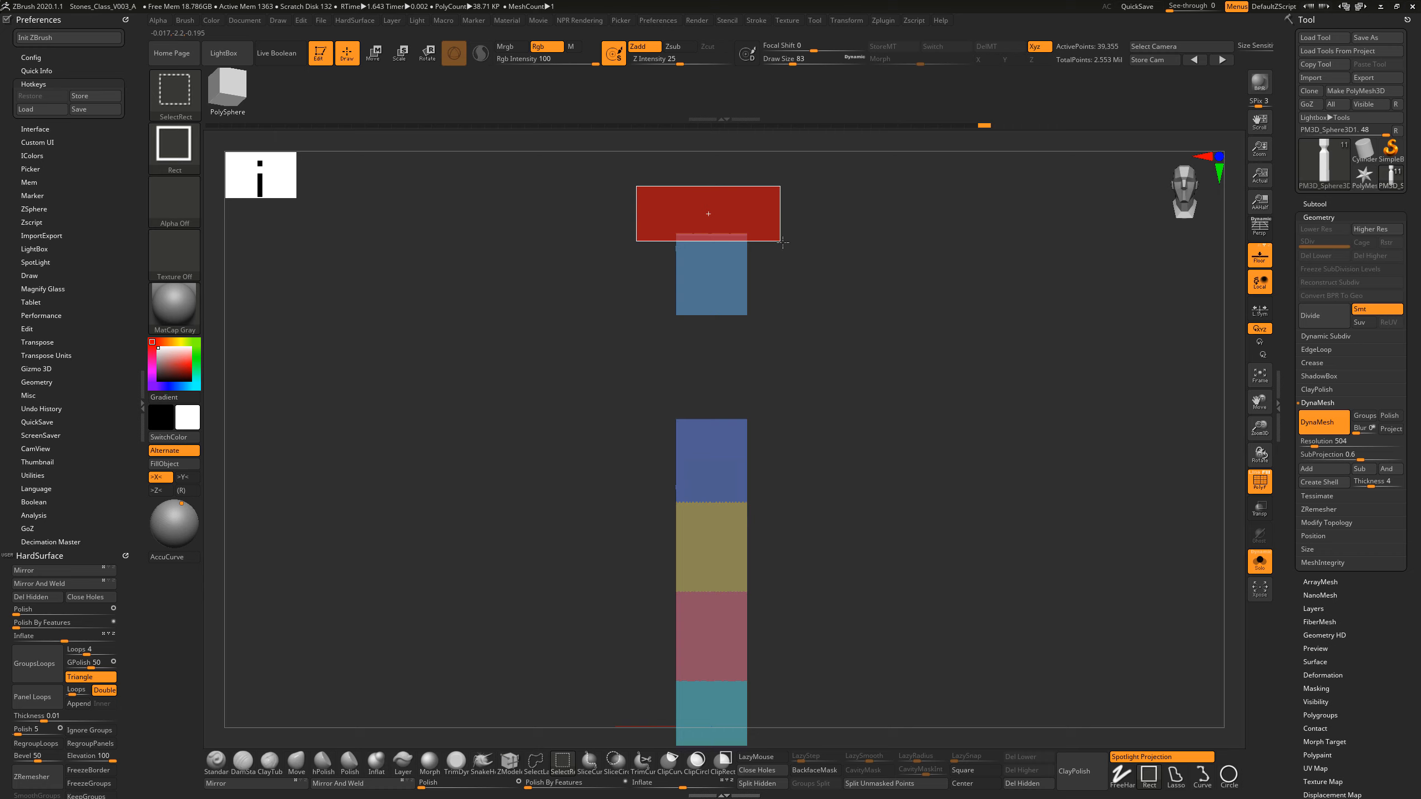
ctrl+alt+shift+drag(783, 243, 783, 243)
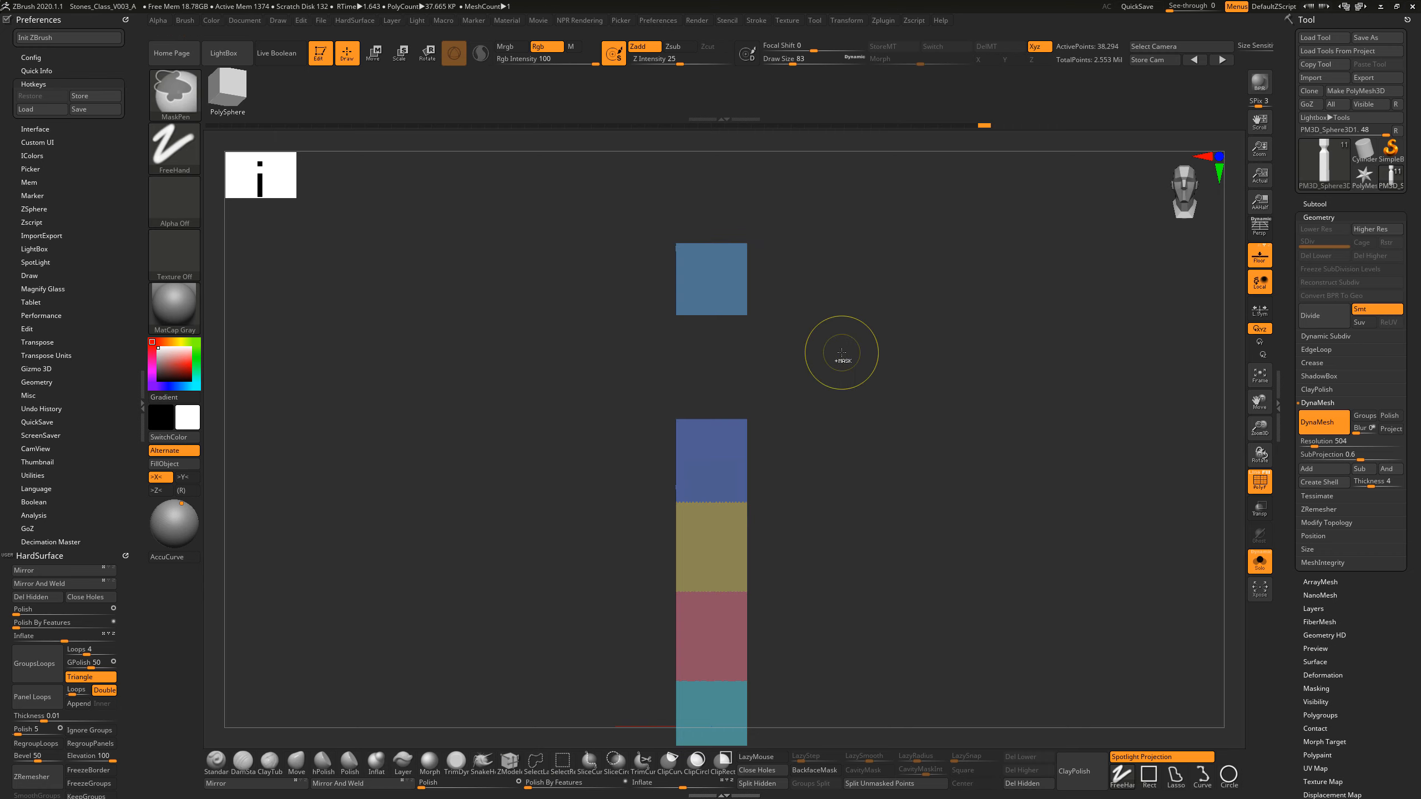
Step: Group the trimmed front panels into one polygroup and show the whole pillar in perspective
key(ctrl+w)
alt+drag(890, 395, 899, 407)
key(ctrl+shift)
key(ctrl+shift)
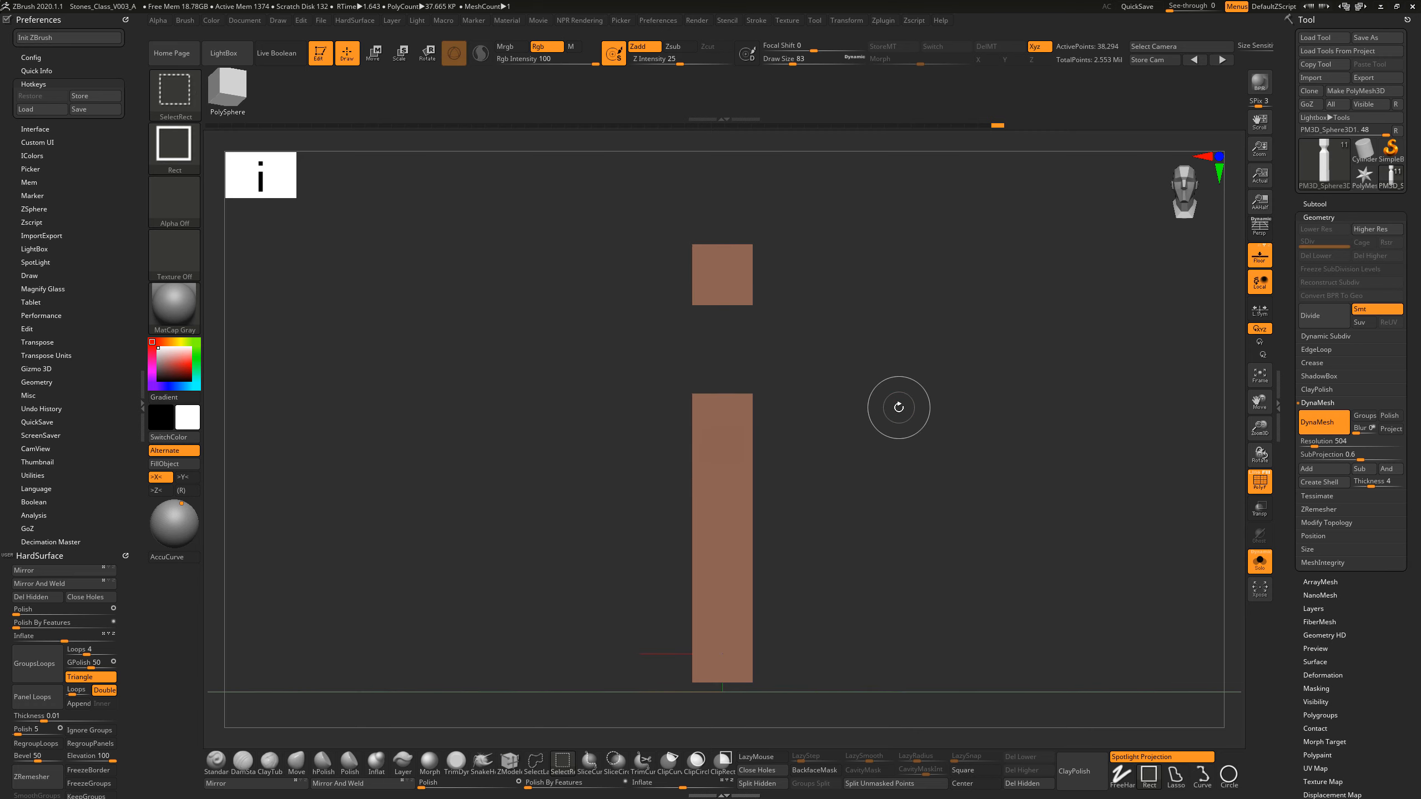
ctrl+shift+click(968, 378)
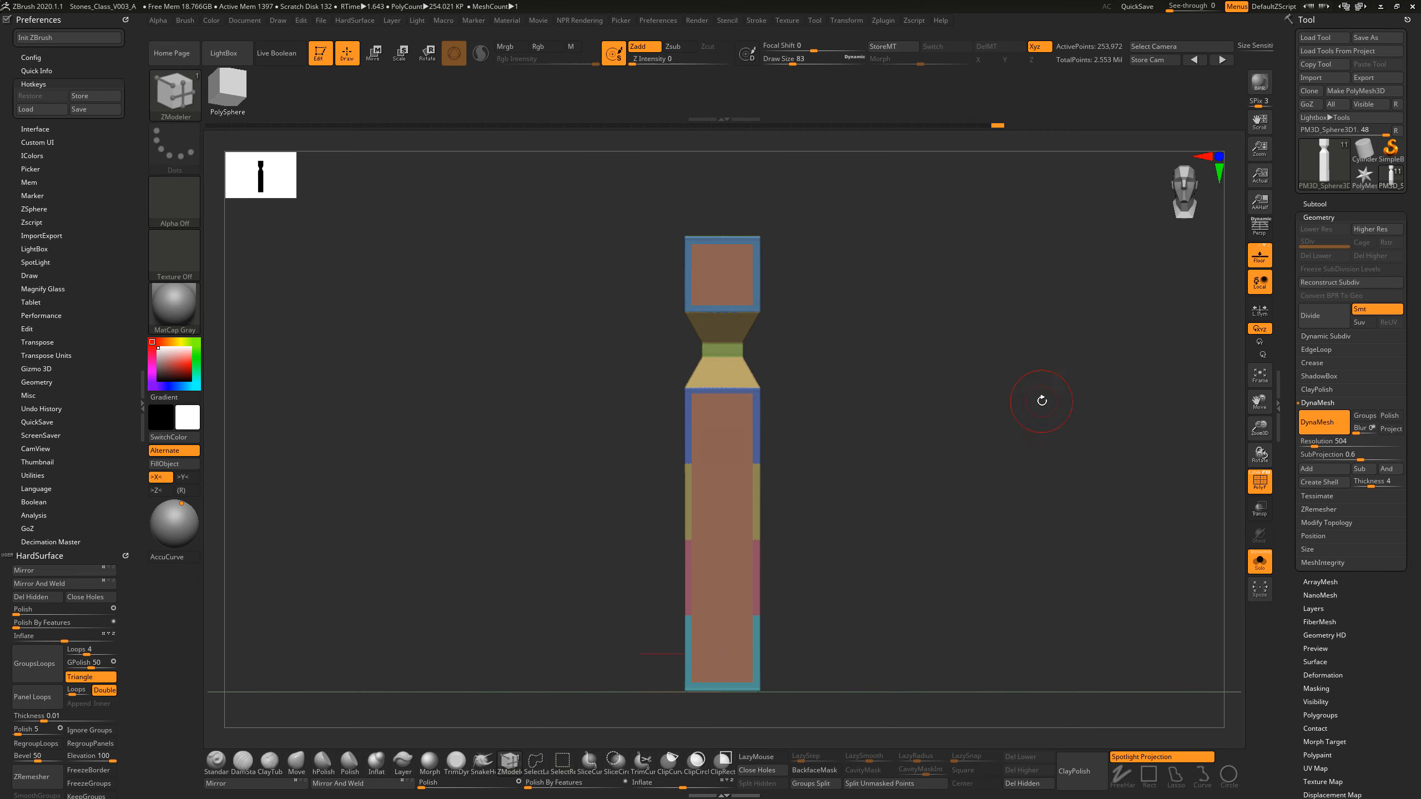
mouse_move(1037, 400)
mouse_down()
mouse_move(997, 419)
mouse_move(1015, 422)
mouse_move(991, 448)
mouse_move(932, 461)
mouse_move(955, 475)
mouse_move(970, 456)
mouse_move(954, 449)
mouse_move(980, 473)
mouse_up()
key(p)
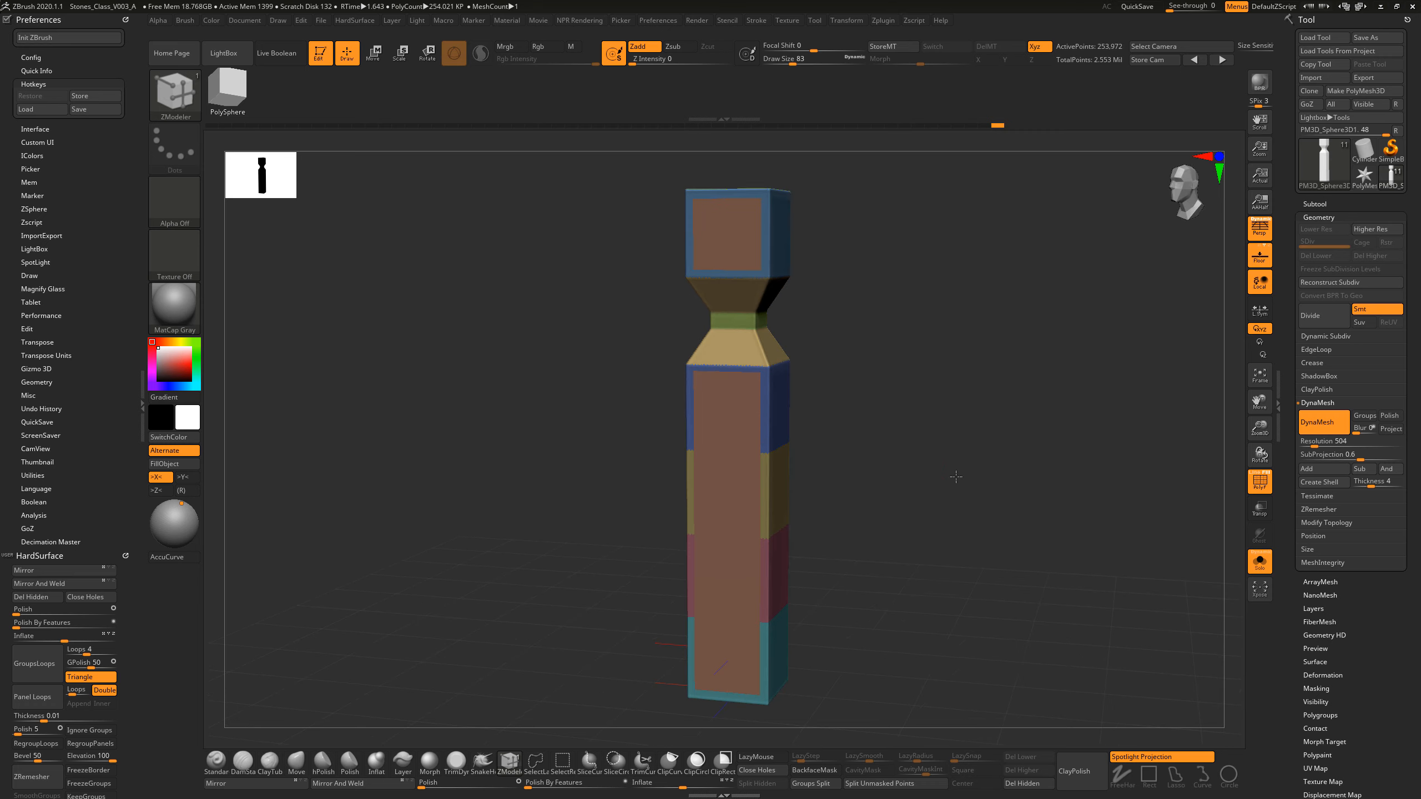
Step: Isolate the front panels' polygroup and shrink its visibility five times
ctrl+shift+click(728, 467)
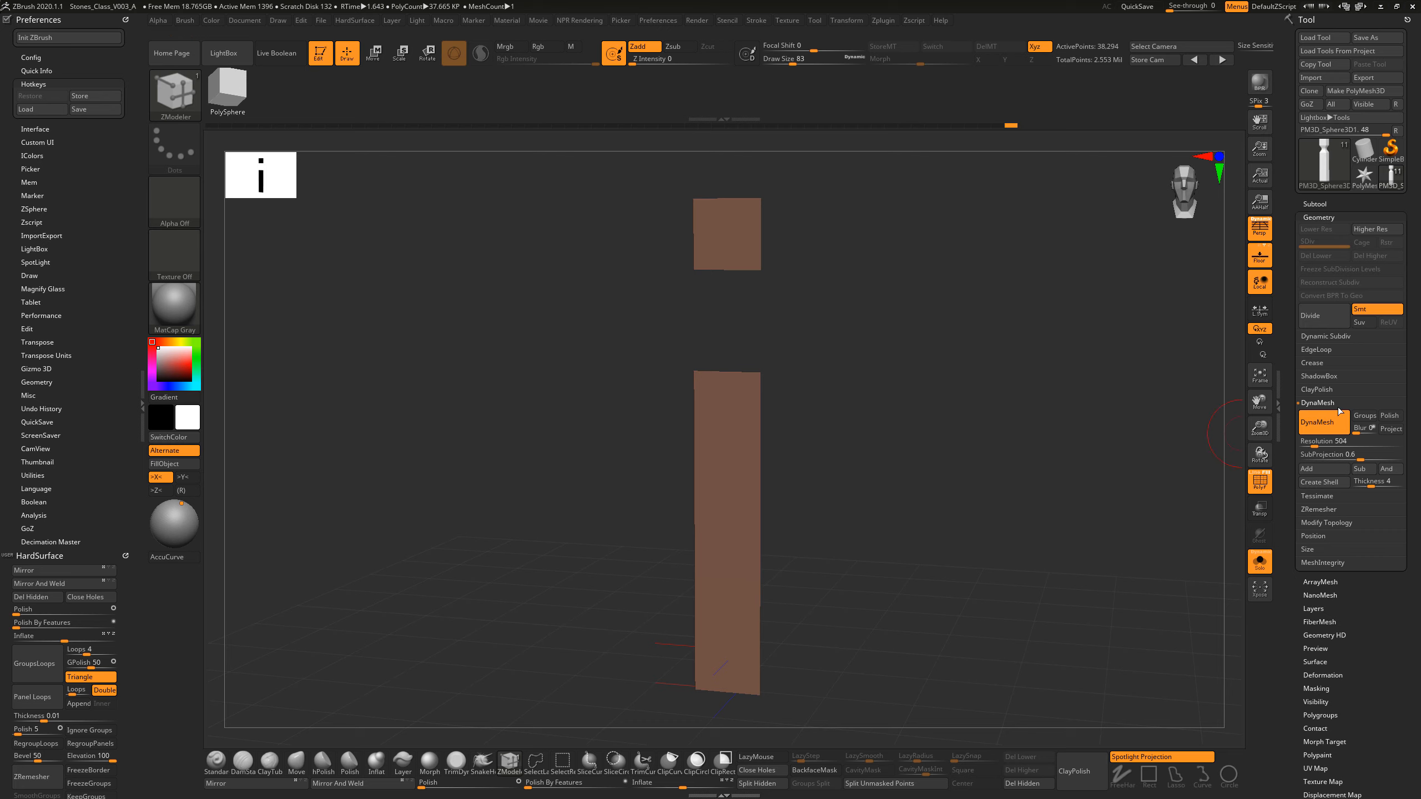
click(1332, 404)
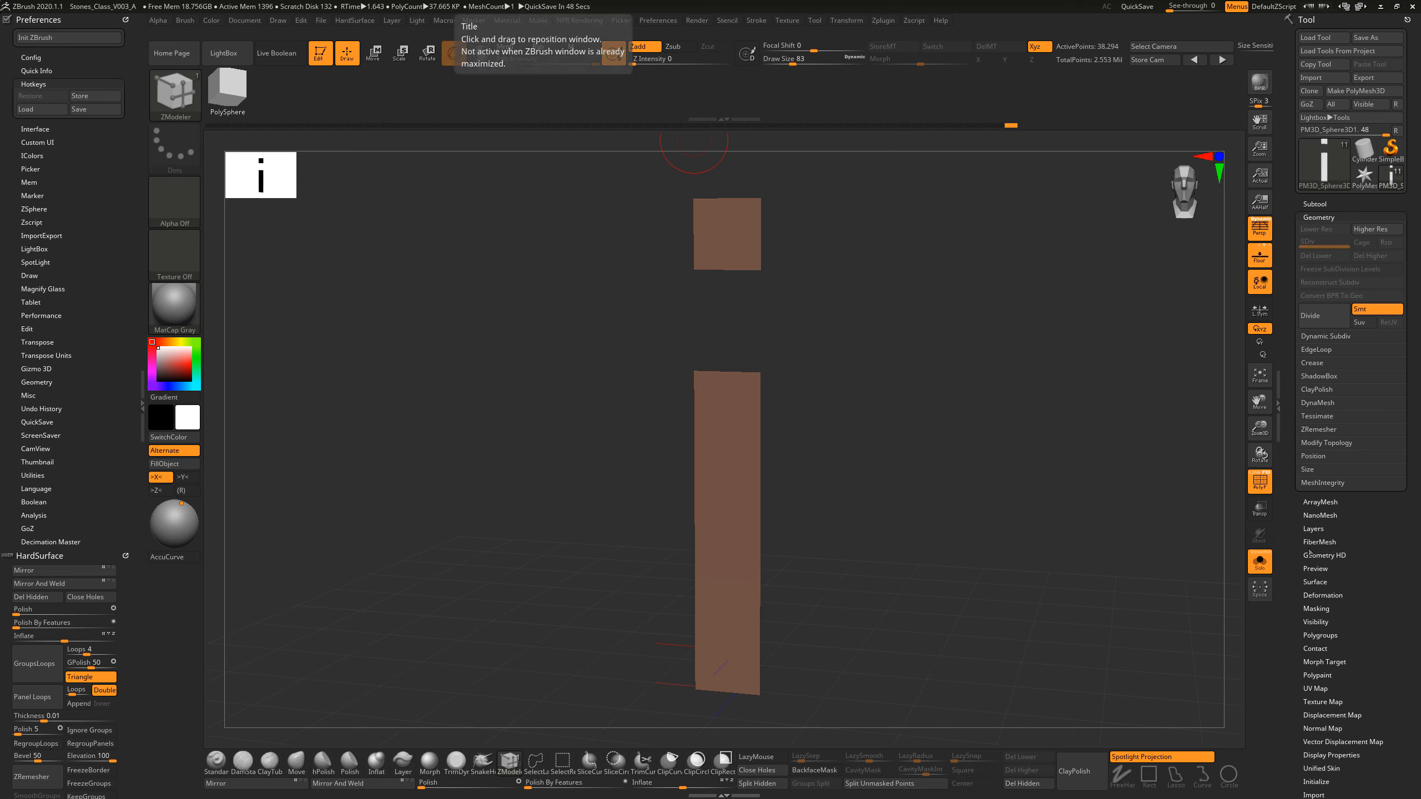
click(1318, 622)
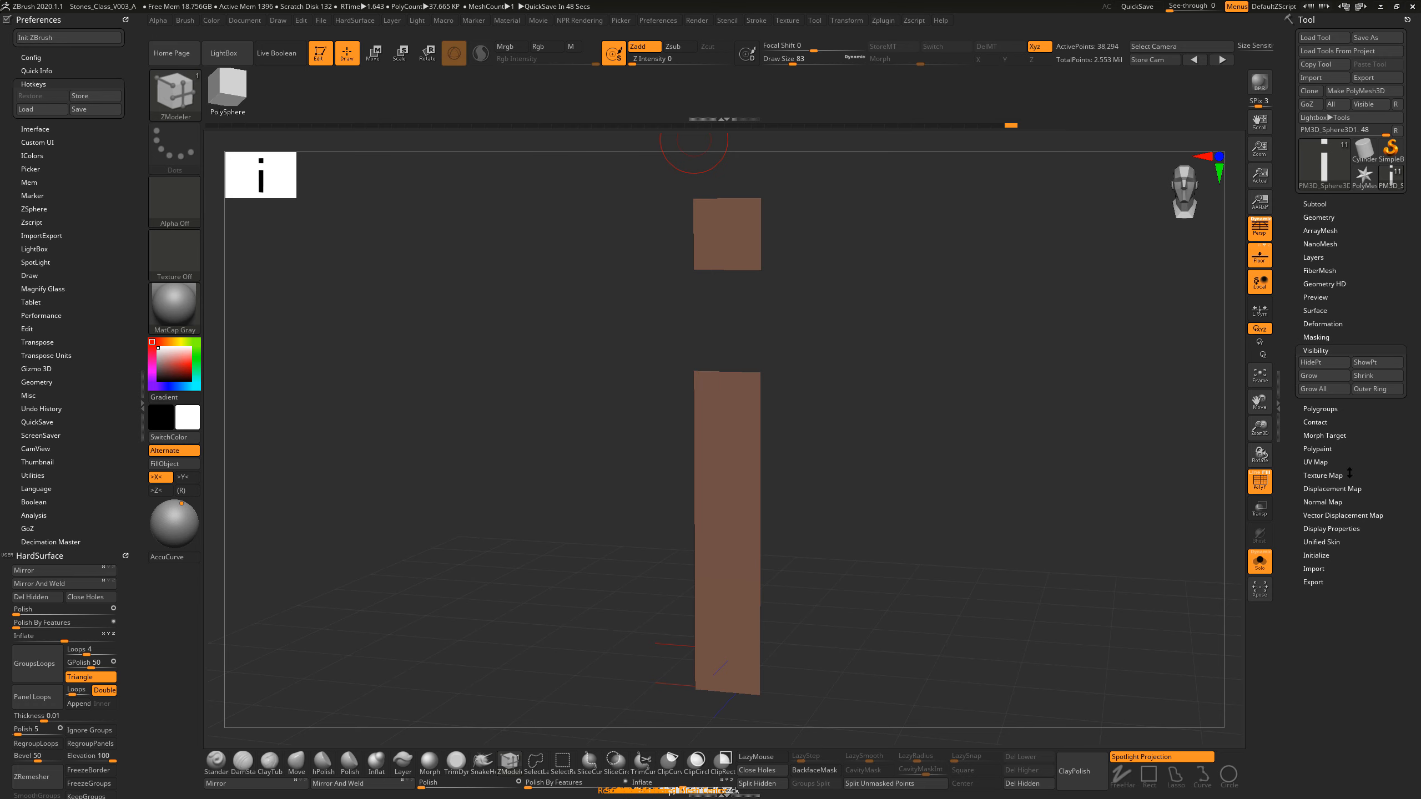
click(1377, 380)
click(1377, 379)
click(1377, 380)
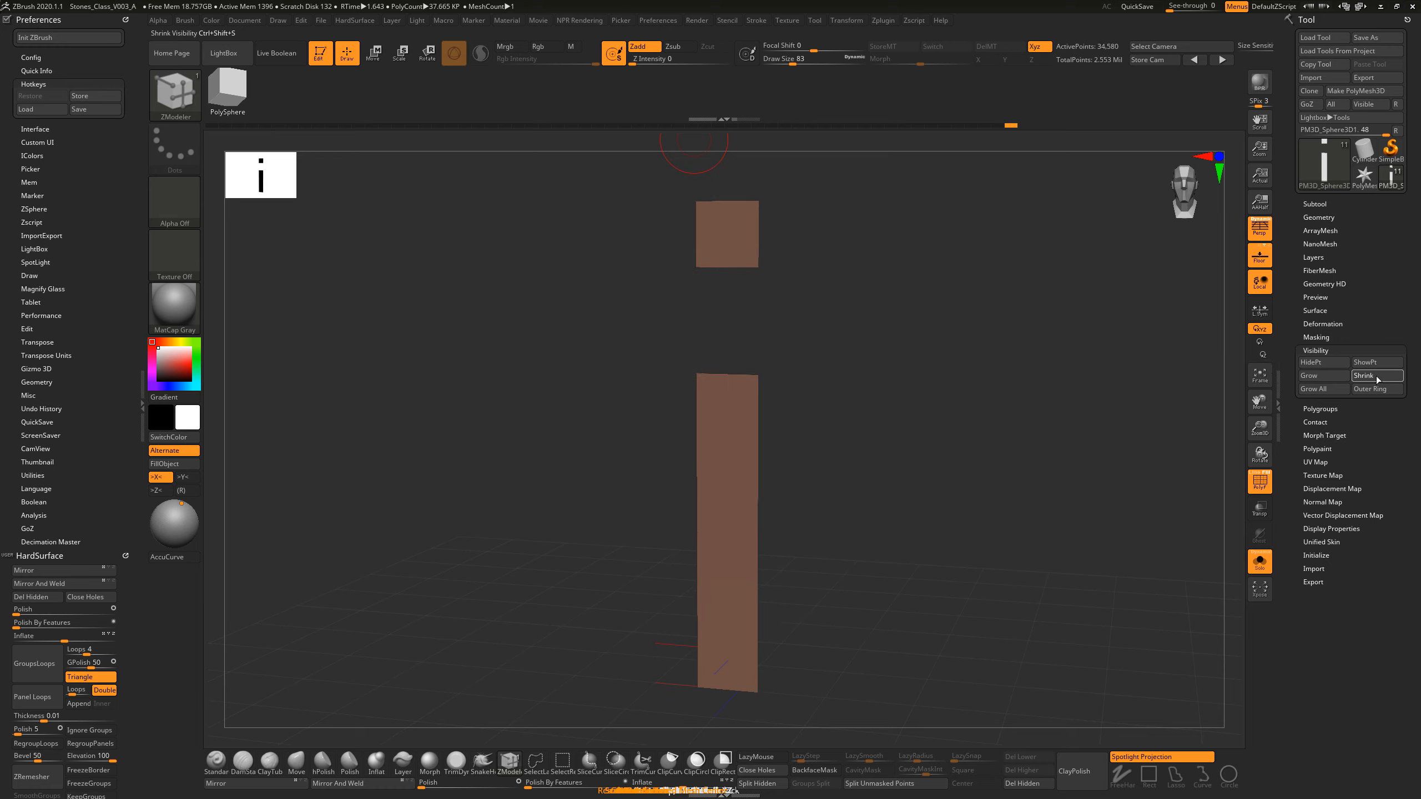
click(1378, 380)
click(1378, 380)
Step: Group the shrunken front panels into a new polygroup and show the whole pillar to check the border width
key(ctrl)
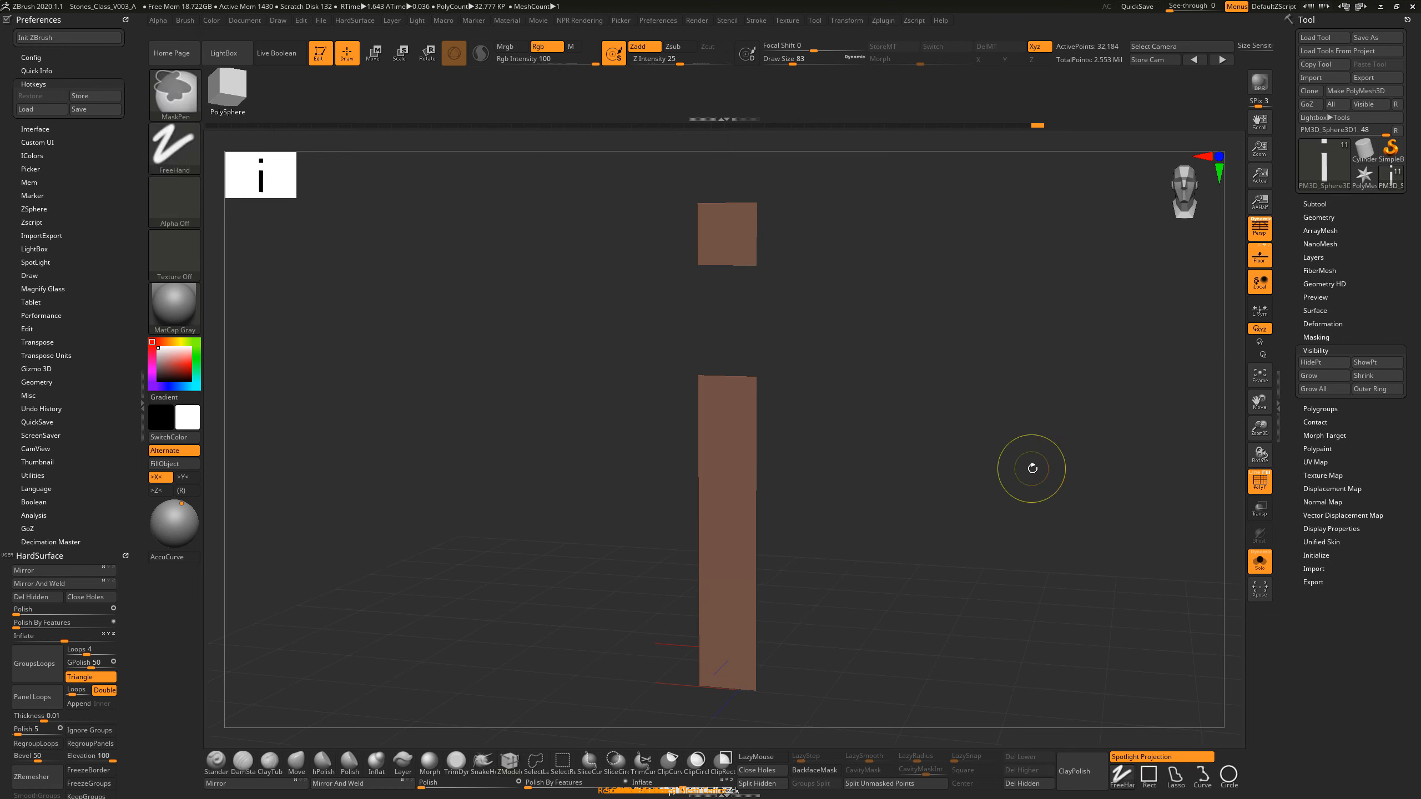
ctrl+shift+click(982, 424)
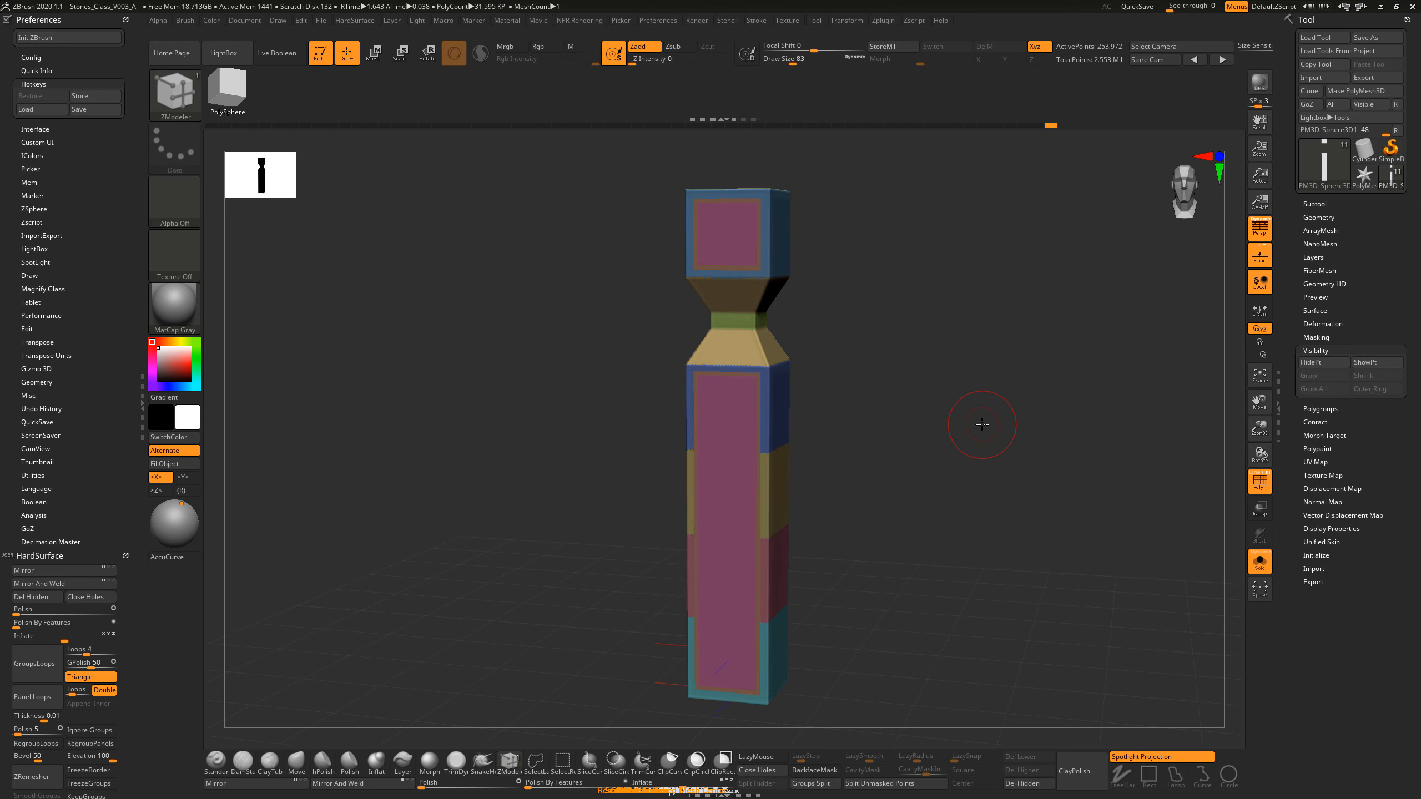
drag(952, 440, 992, 431)
key(ctrl)
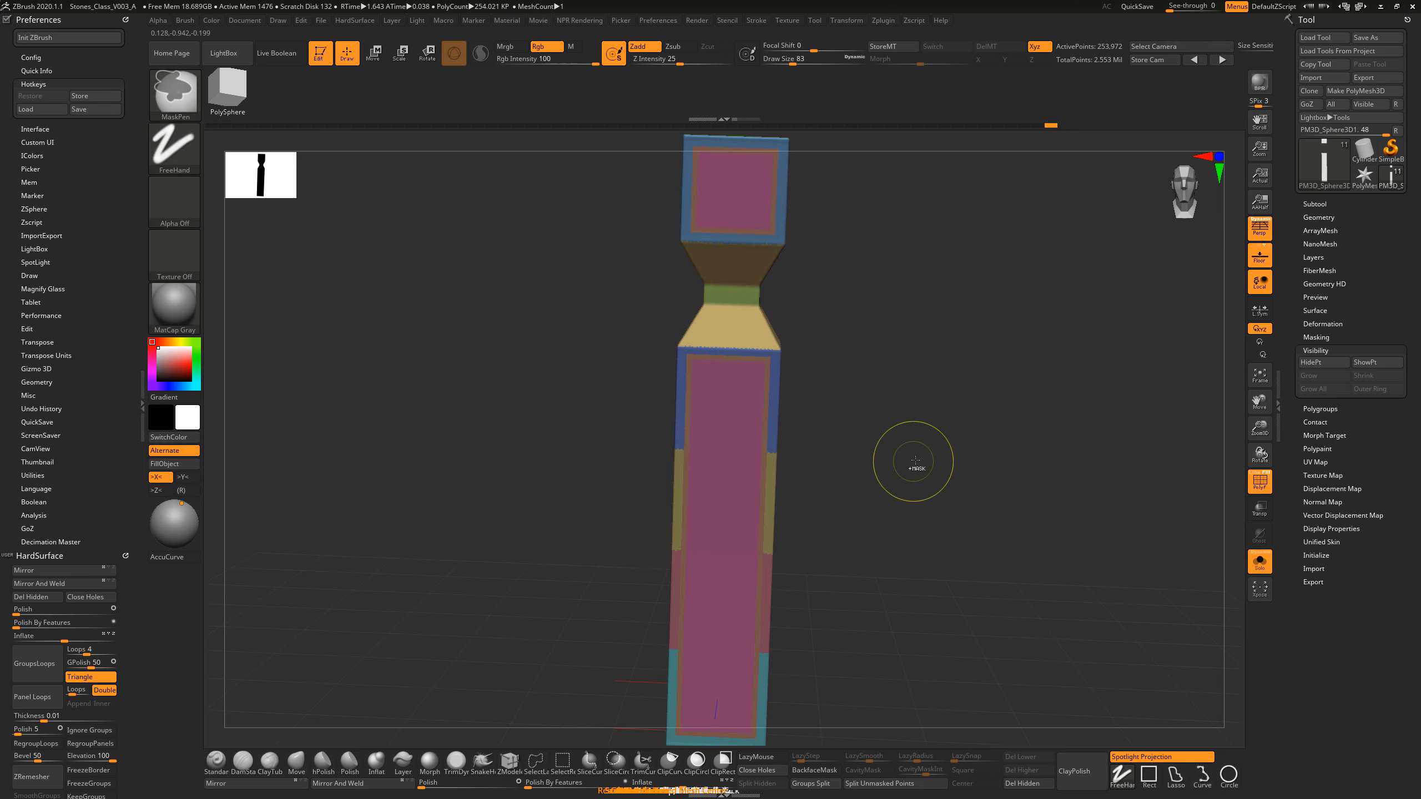
Step: Undo the inner panels' grouping and return to the isolated, shrunken front panels
key(ctrl+z)
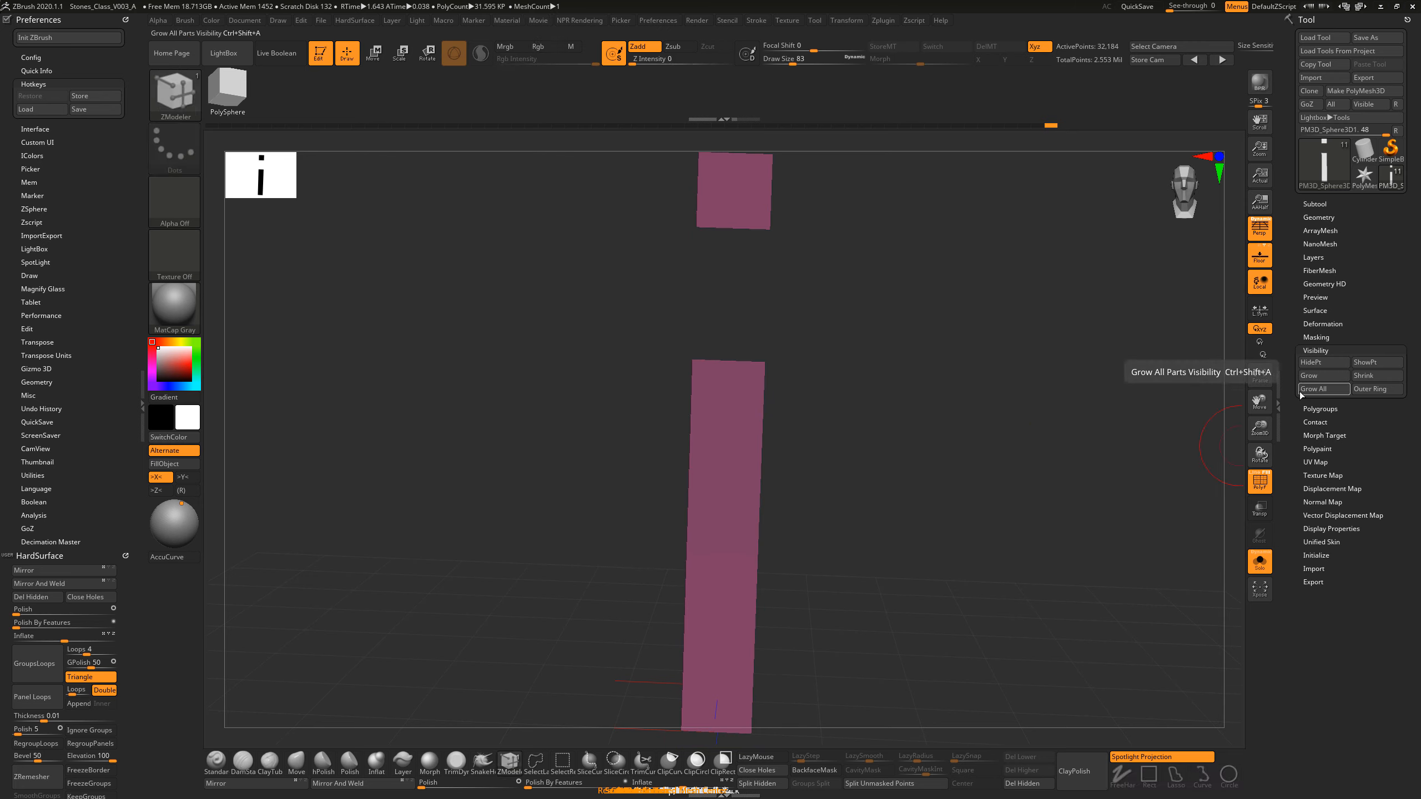
ctrl+shift+click(1134, 451)
key(ctrl+z)
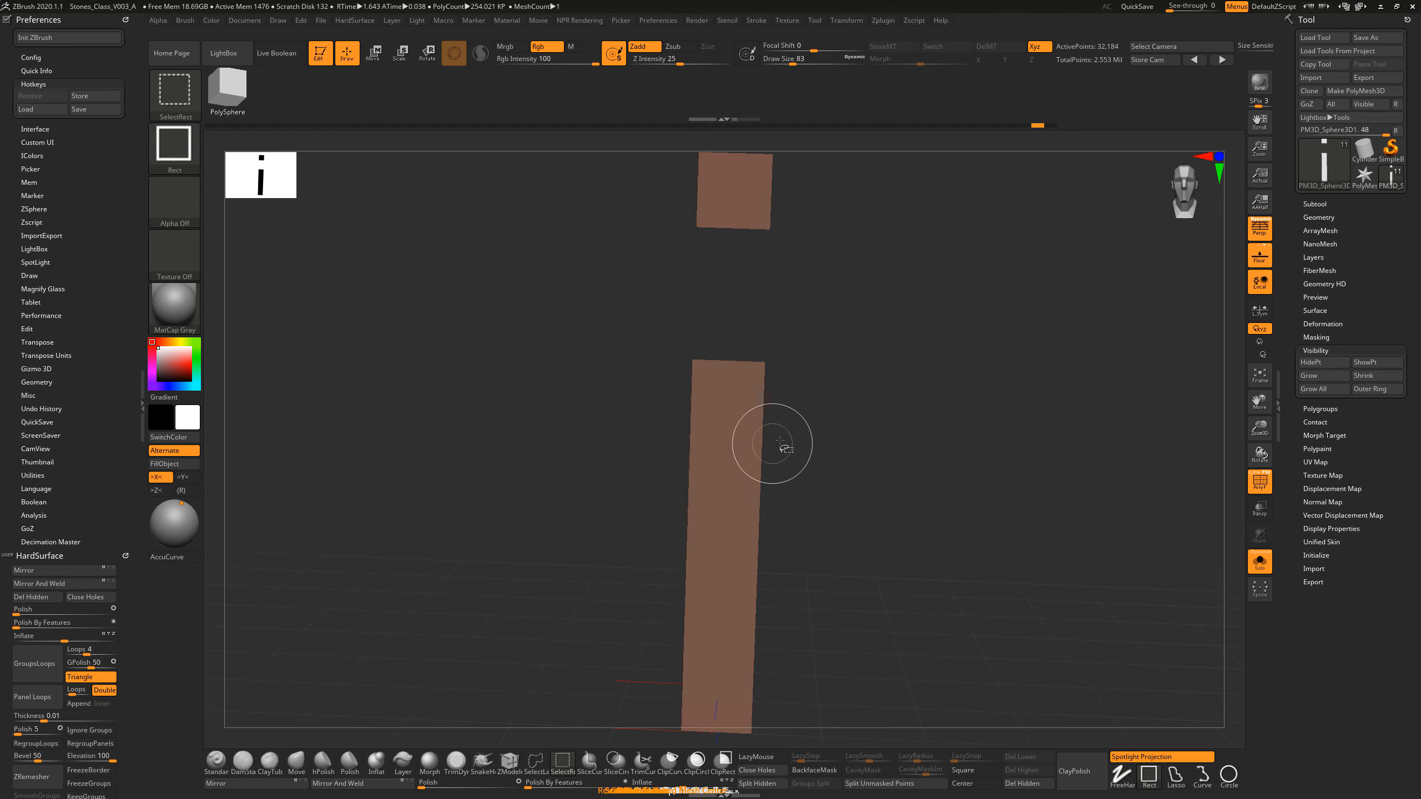
Step: Shrink the visible panels further, regroup them as a new inner polygroup and show the whole pillar
click(1372, 381)
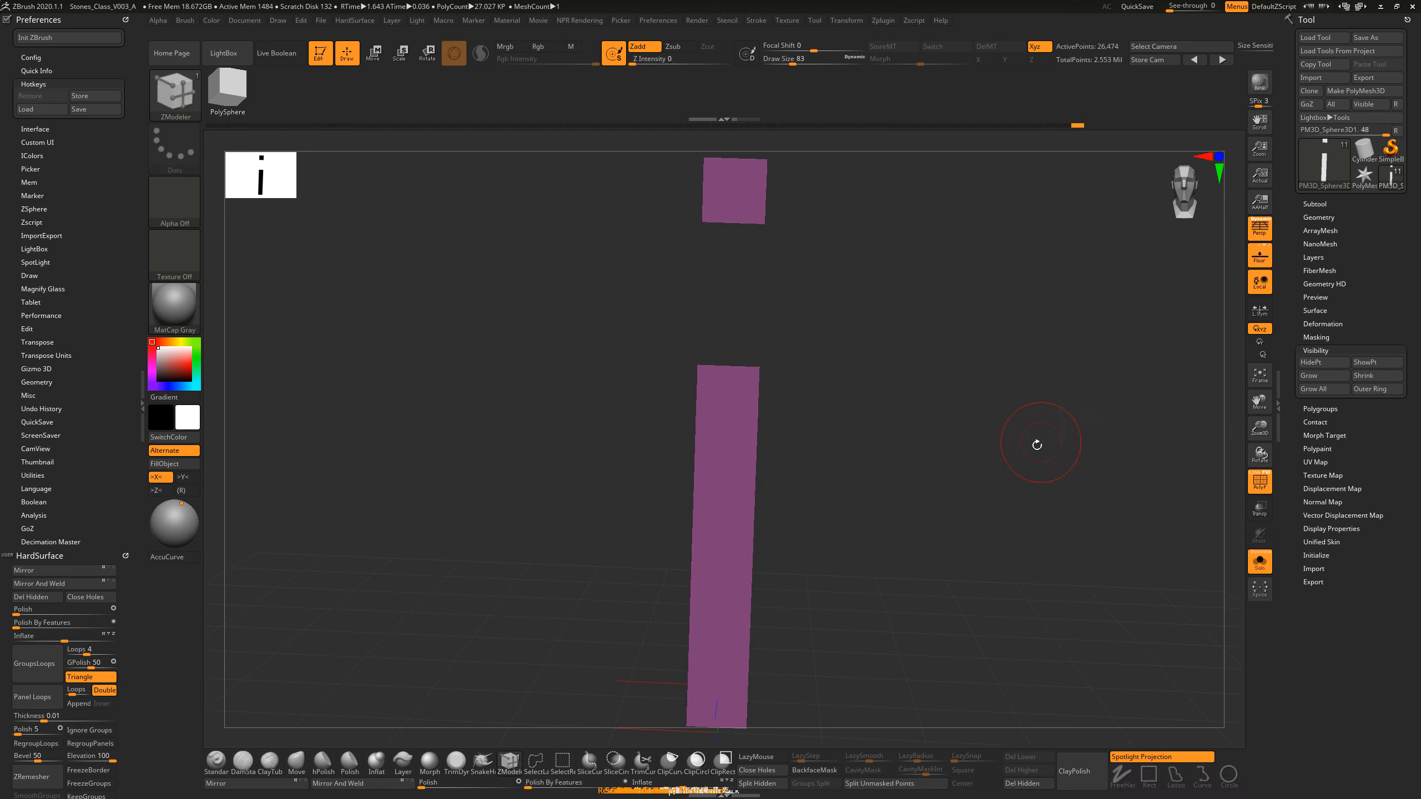
ctrl+shift+click(1038, 442)
drag(1058, 448, 970, 427)
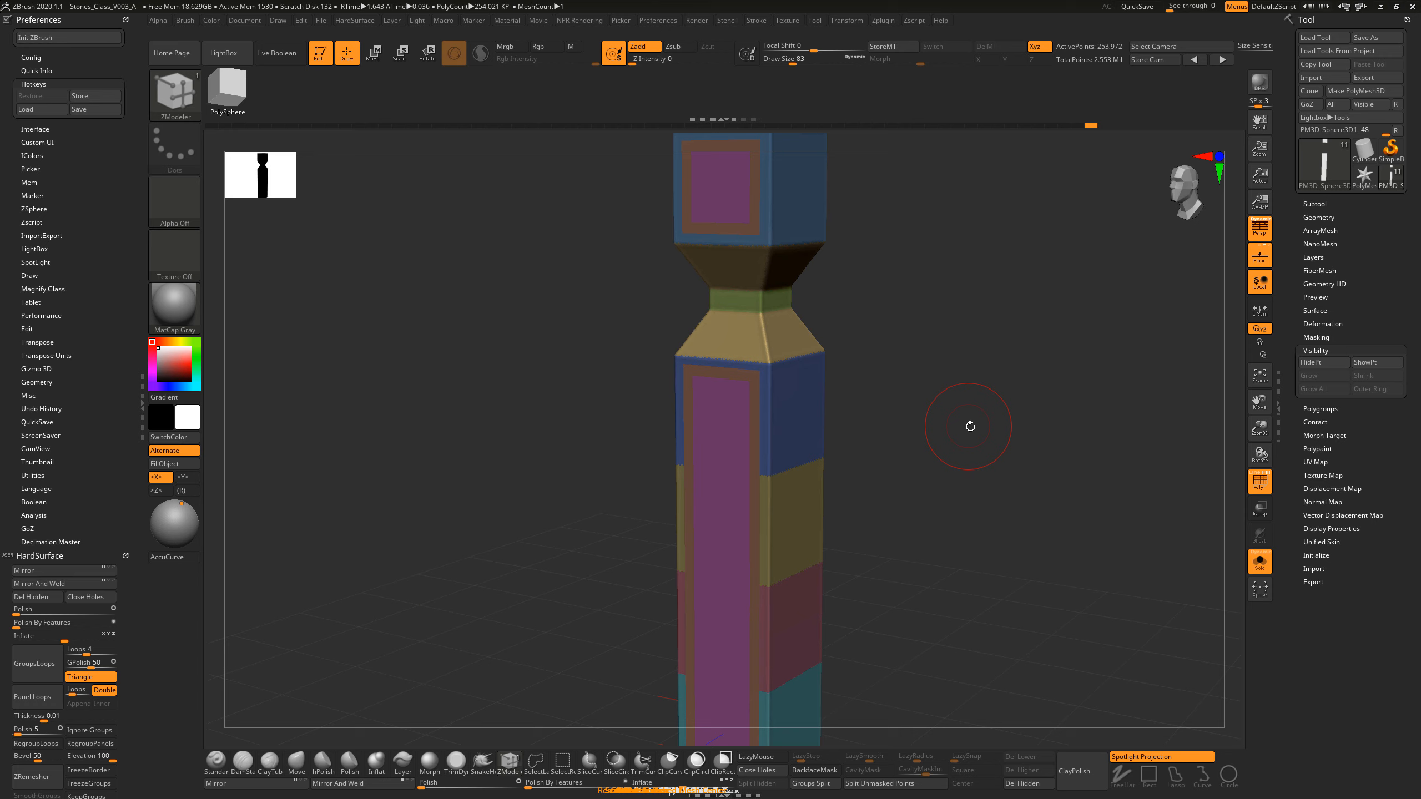
Step: Isolate the border frames around the front panels, mask them and show the whole pillar
ctrl+shift+click(729, 377)
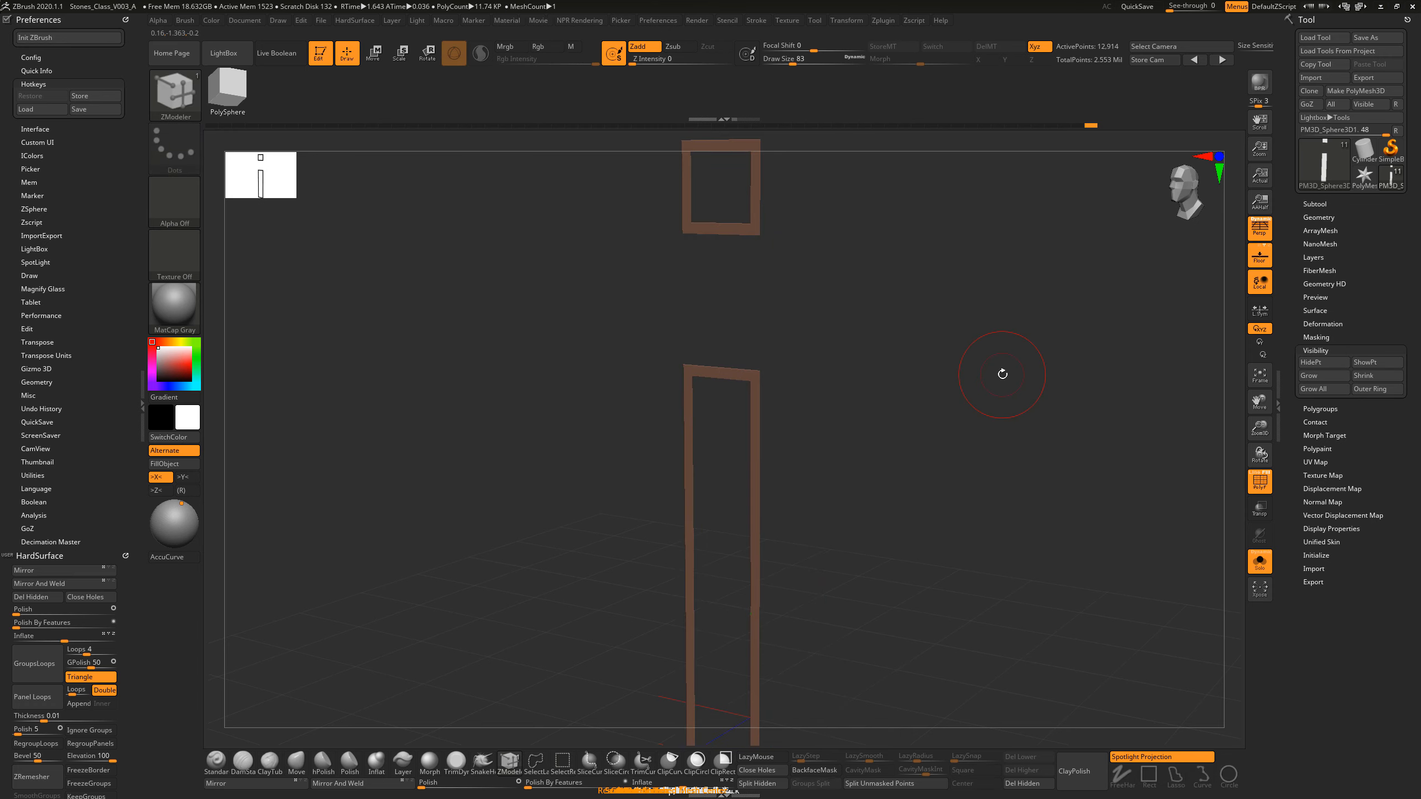
key(ctrl)
key(ctrl)
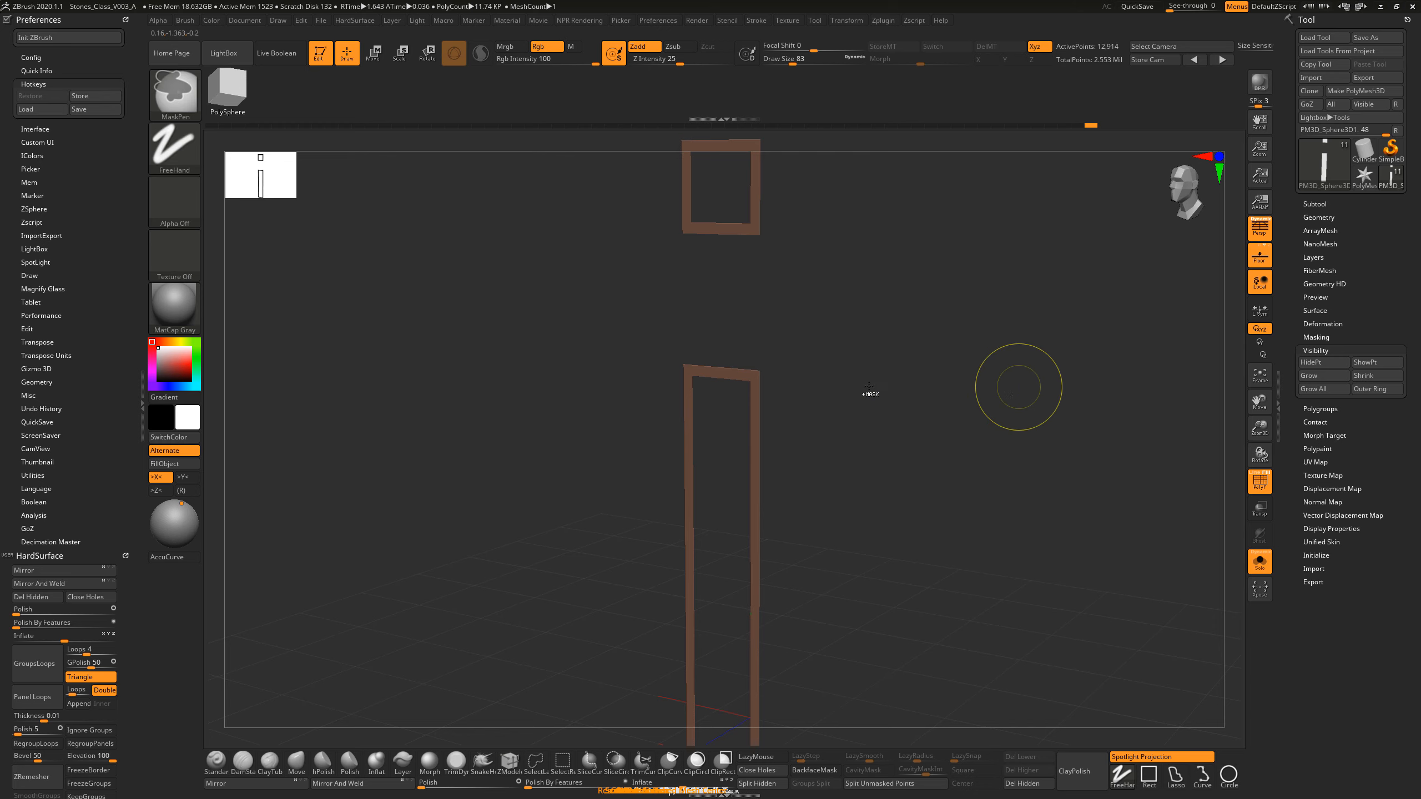
ctrl+click(989, 349)
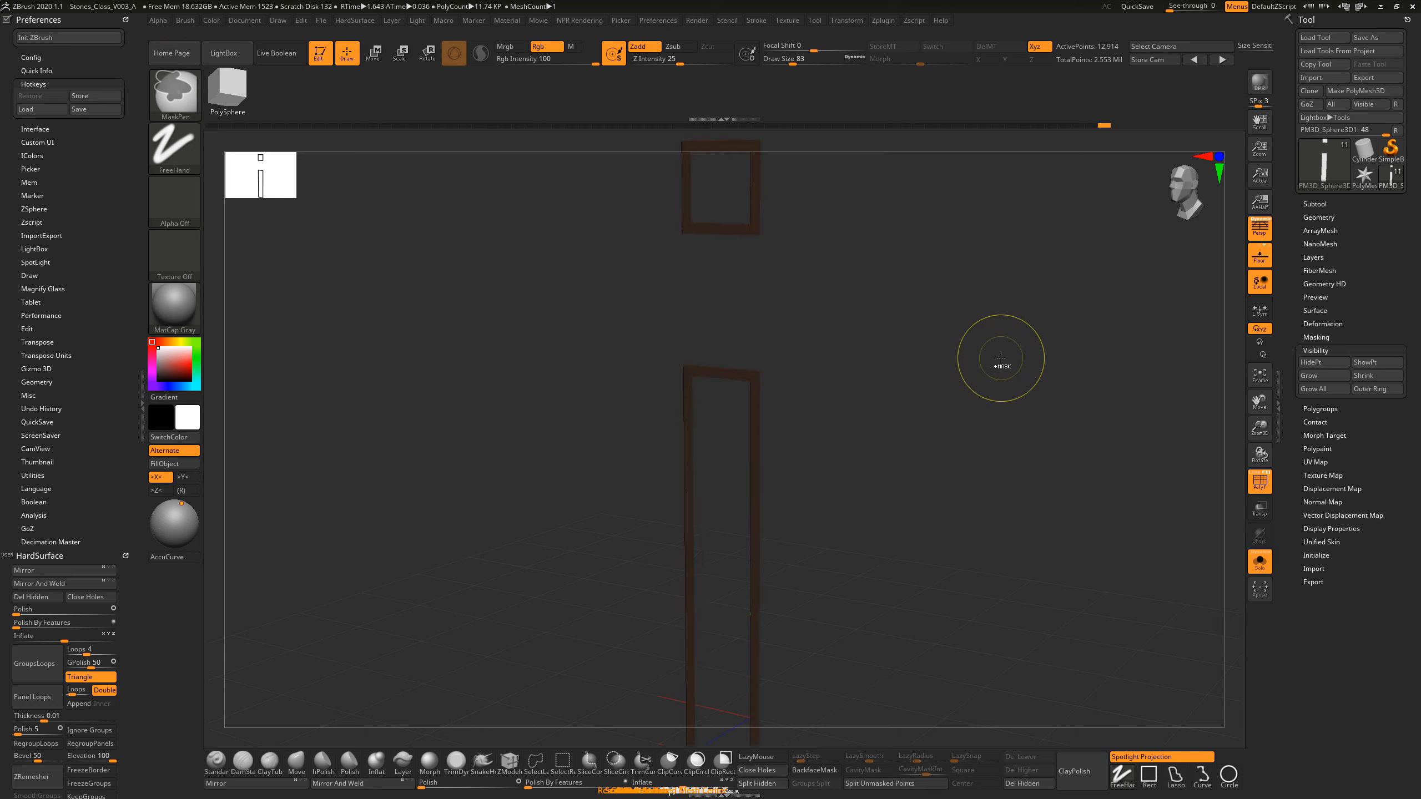
ctrl+shift+click(996, 357)
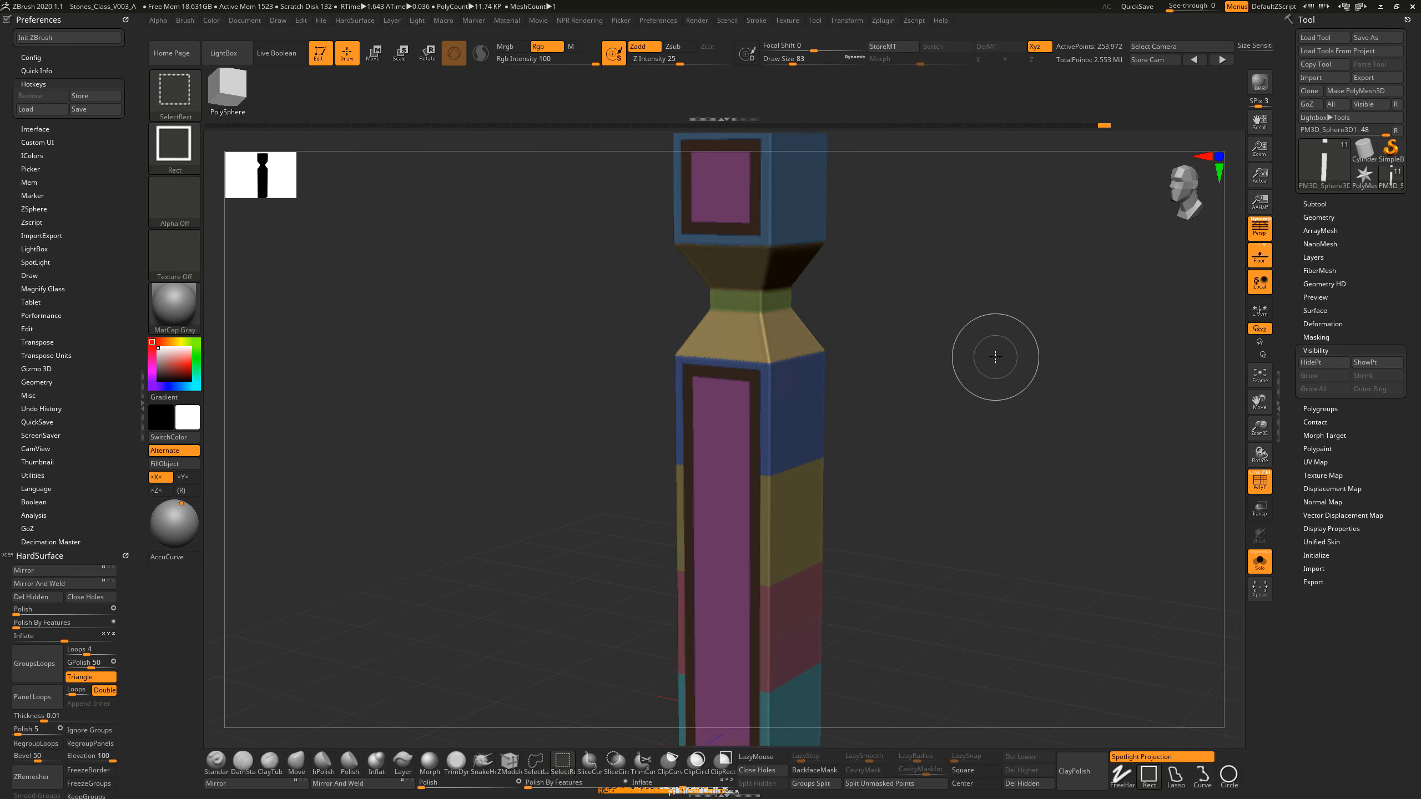
Step: Invert the mask so that only the front panels' border frames are unmasked
mouse_move(1022, 397)
mouse_down()
mouse_move(987, 403)
mouse_move(970, 426)
mouse_up()
key(ctrl)
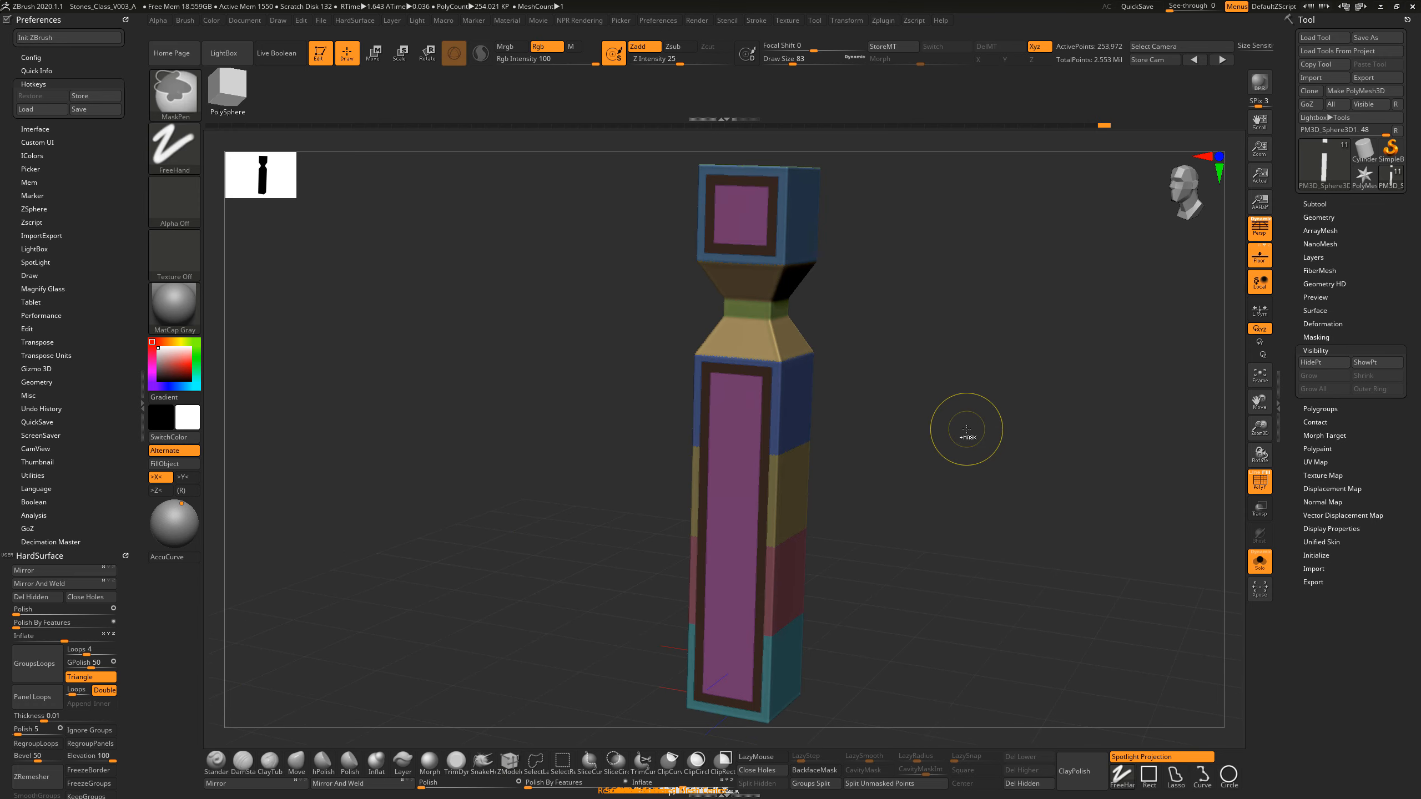
ctrl+click(967, 430)
ctrl+click(989, 412)
ctrl+click(985, 394)
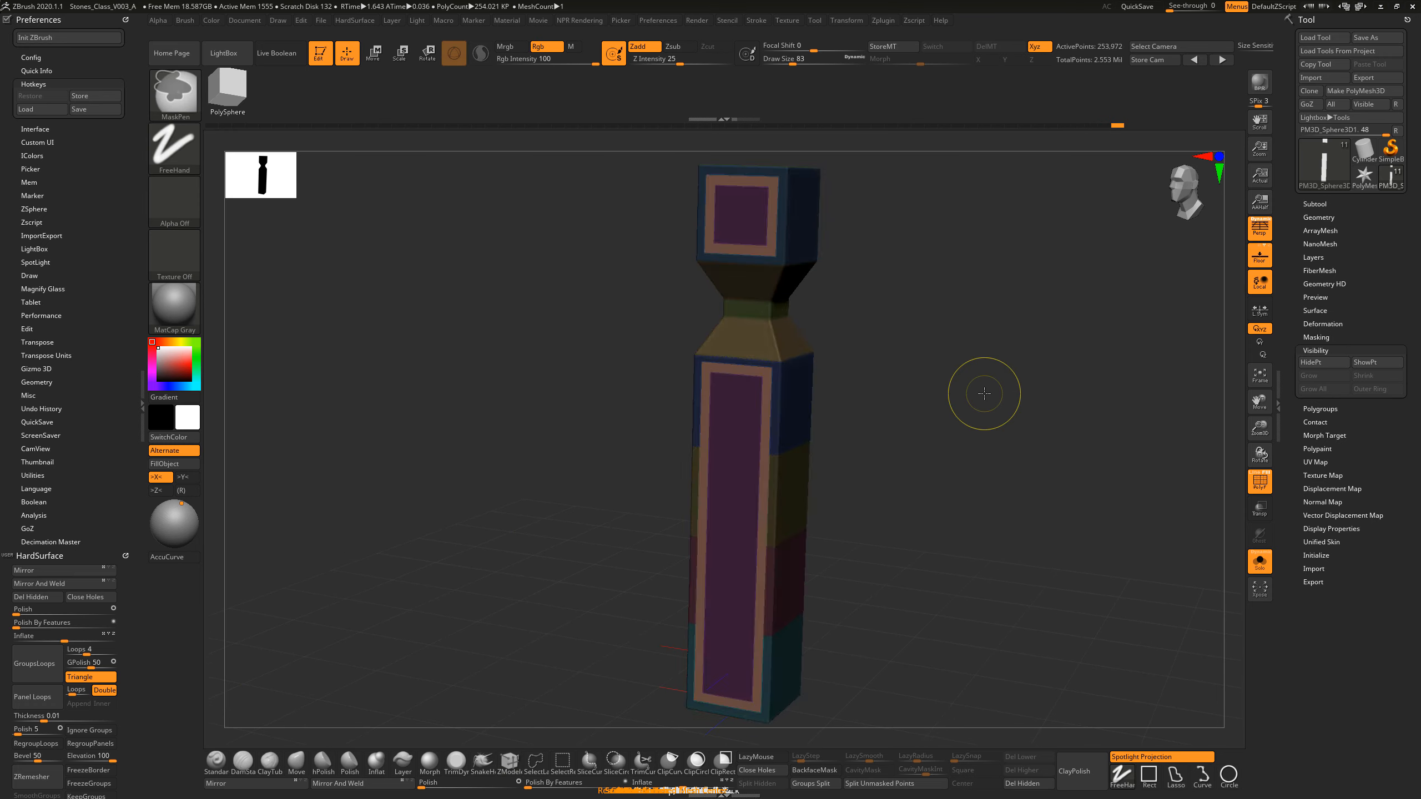
ctrl+click(985, 393)
ctrl+click(984, 394)
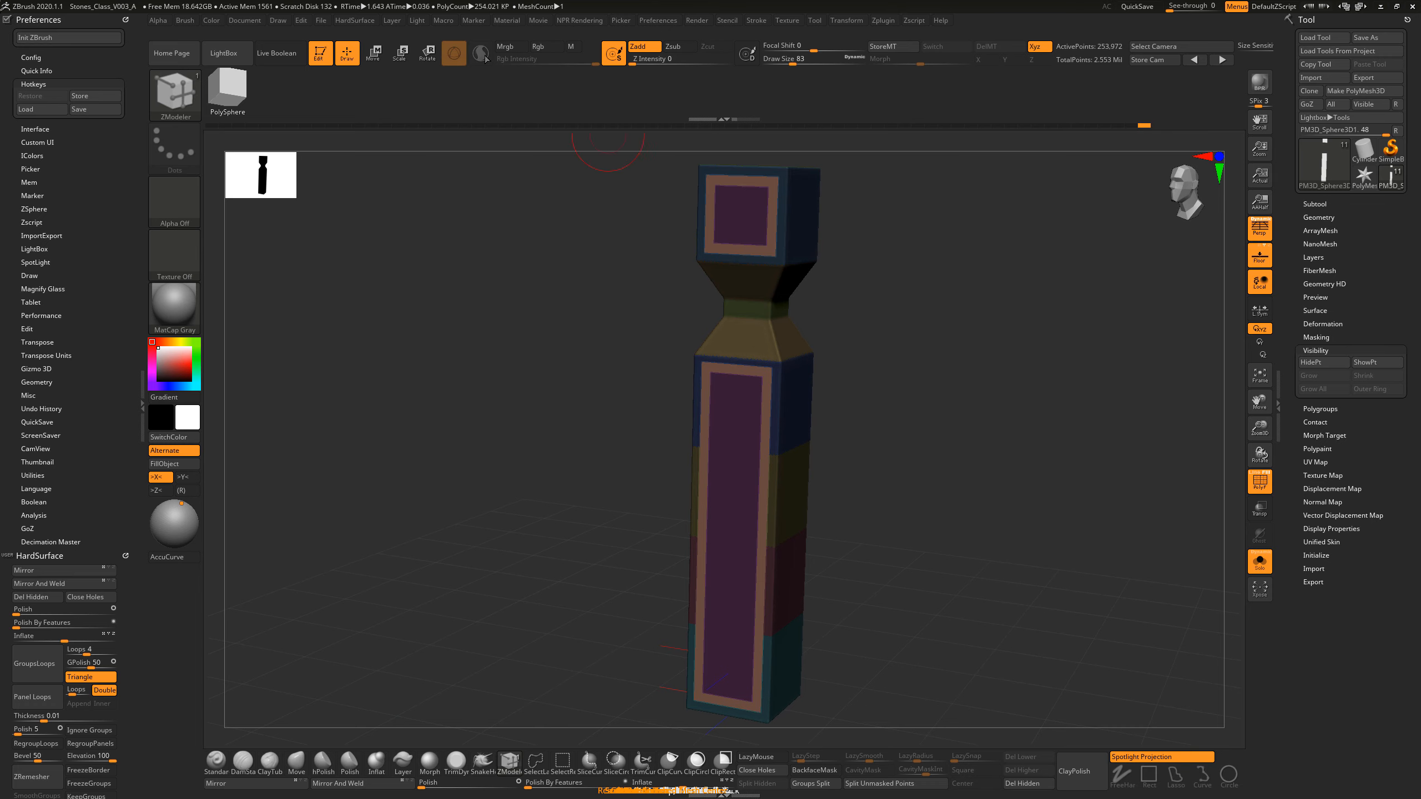
Step: Try to move the unmasked border frames along the depth axis with the gizmo, return to Draw mode and clear the mask
click(376, 66)
drag(963, 239, 909, 299)
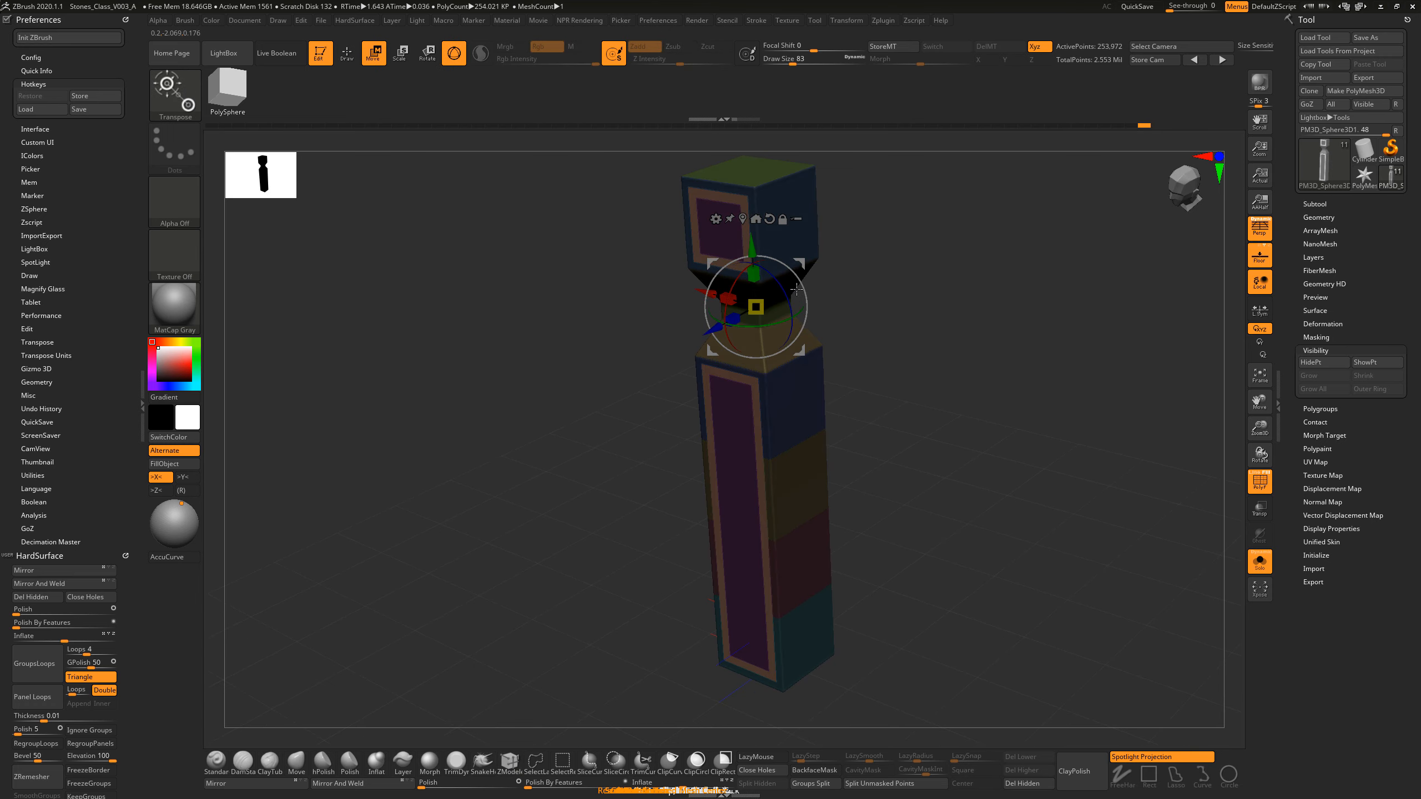
drag(708, 327, 712, 326)
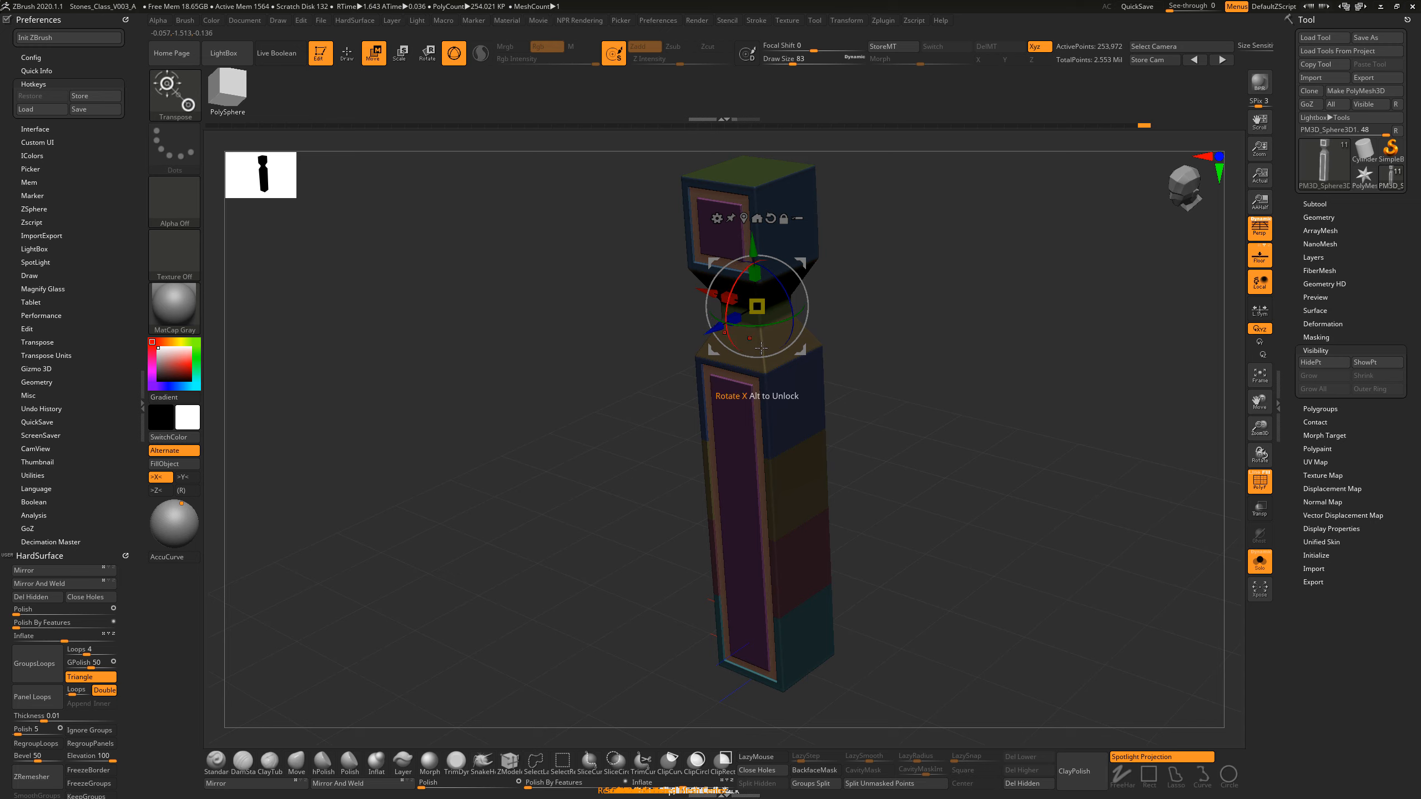
alt+drag(876, 392, 1013, 344)
mouse_move(978, 391)
mouse_down()
mouse_move(1032, 392)
mouse_move(995, 399)
mouse_move(974, 369)
mouse_move(981, 350)
mouse_up()
click(347, 53)
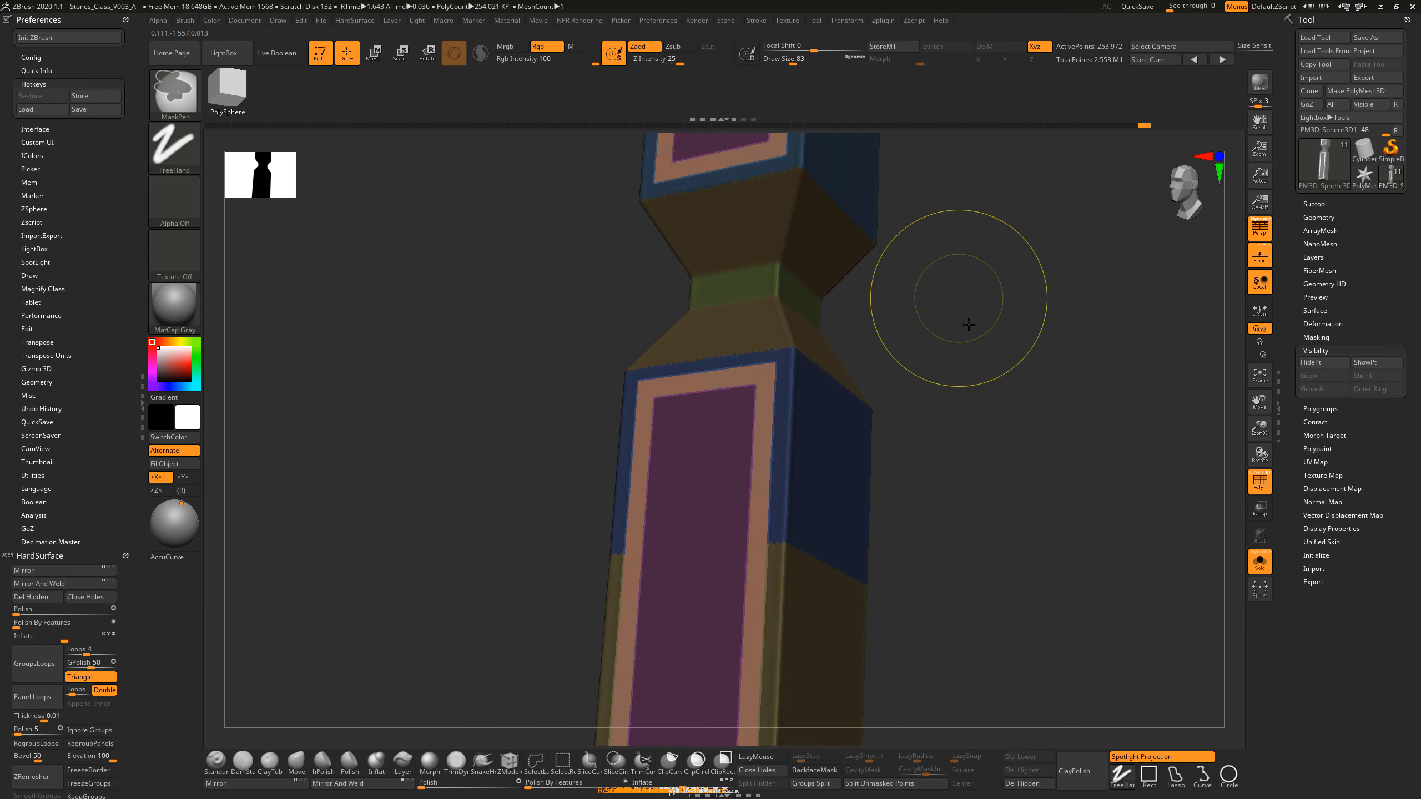
mouse_move(959, 303)
ctrl+mouse_down()
mouse_move(1014, 385)
mouse_move(994, 392)
mouse_move(952, 364)
mouse_move(968, 406)
mouse_move(951, 392)
ctrl+mouse_up()
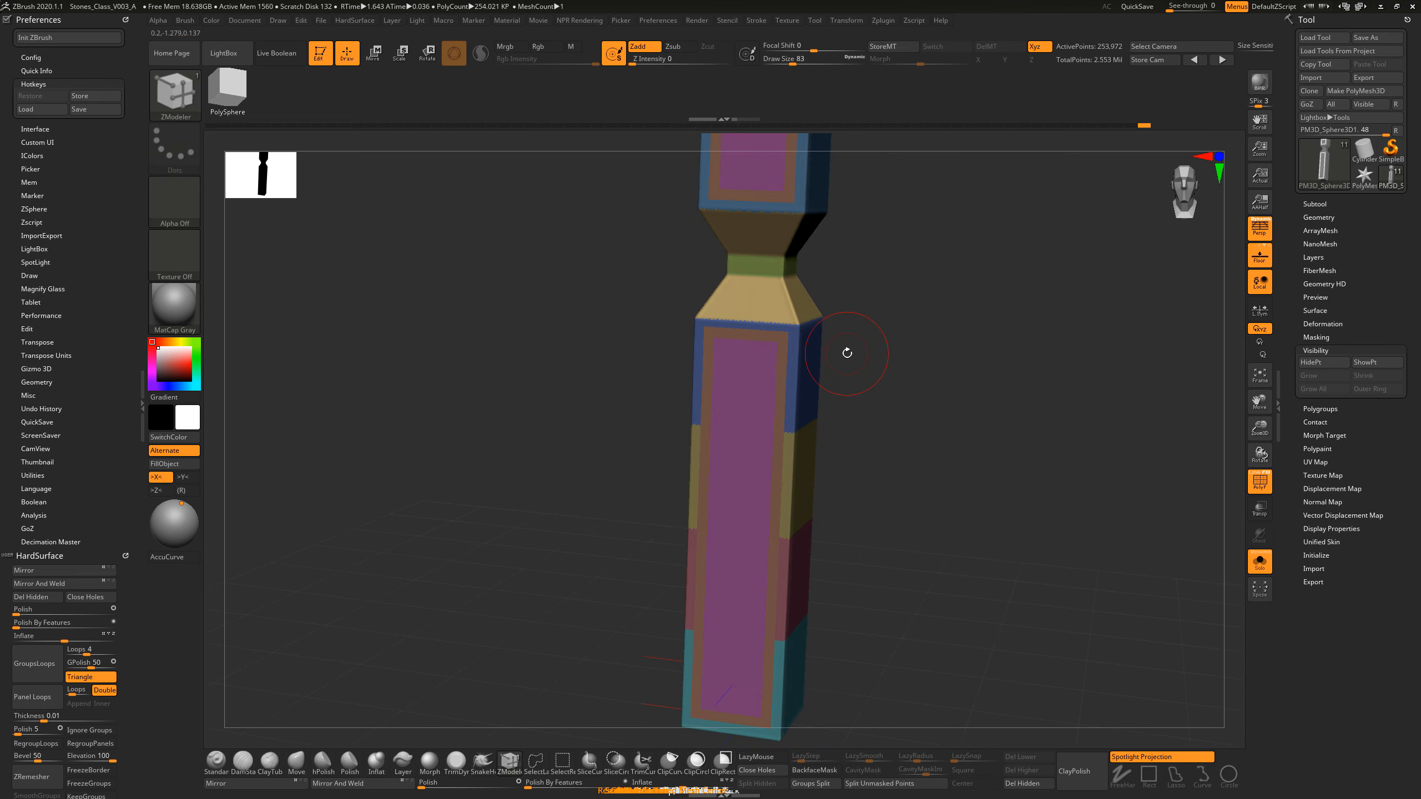
Step: Isolate the border frame polygroup around the upper and lower front panels
drag(913, 345, 901, 349)
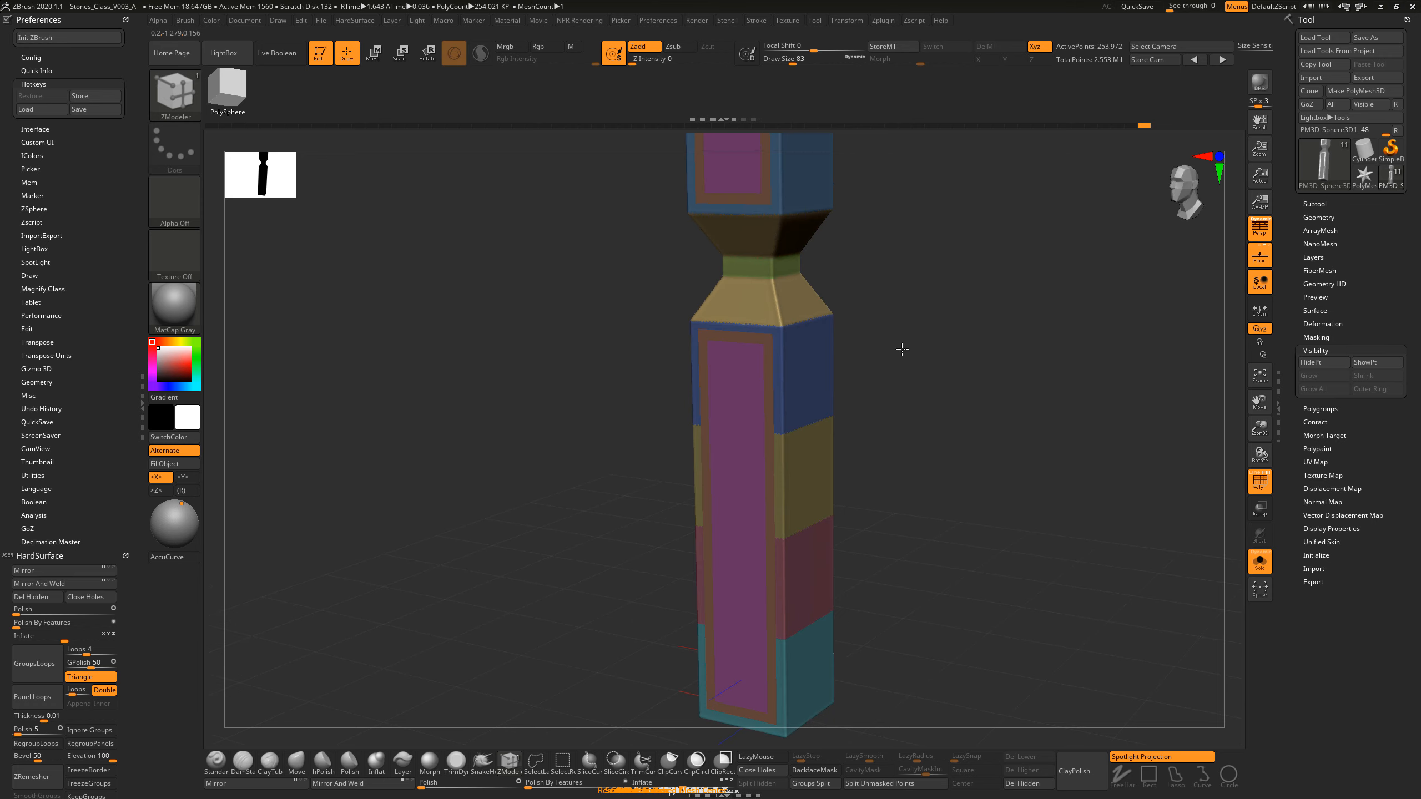
key(ctrl)
ctrl+shift+click(751, 344)
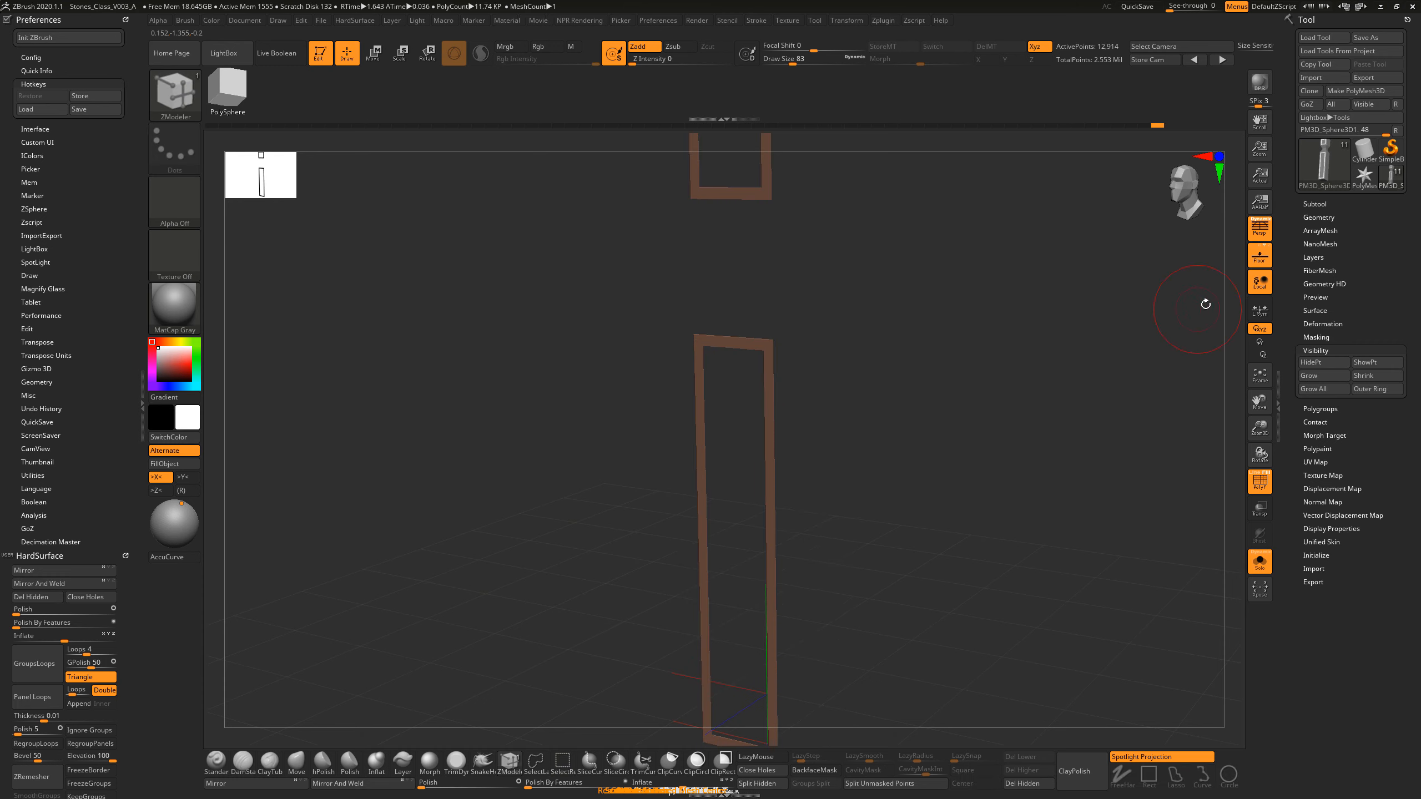
Step: Try GroupsLoops with 1 loop and GPolish 50 on the isolated border frames, and undo it
click(1309, 219)
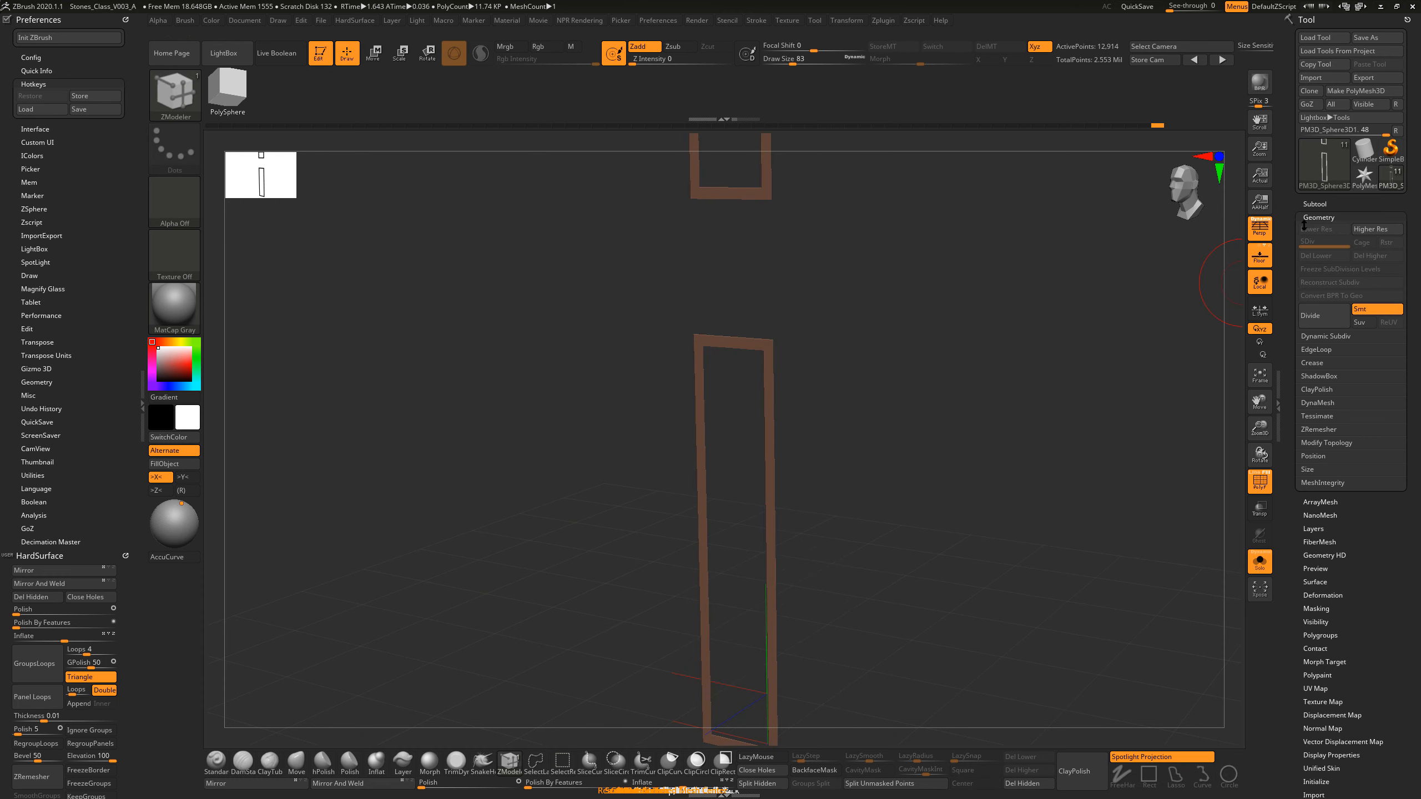
click(1317, 349)
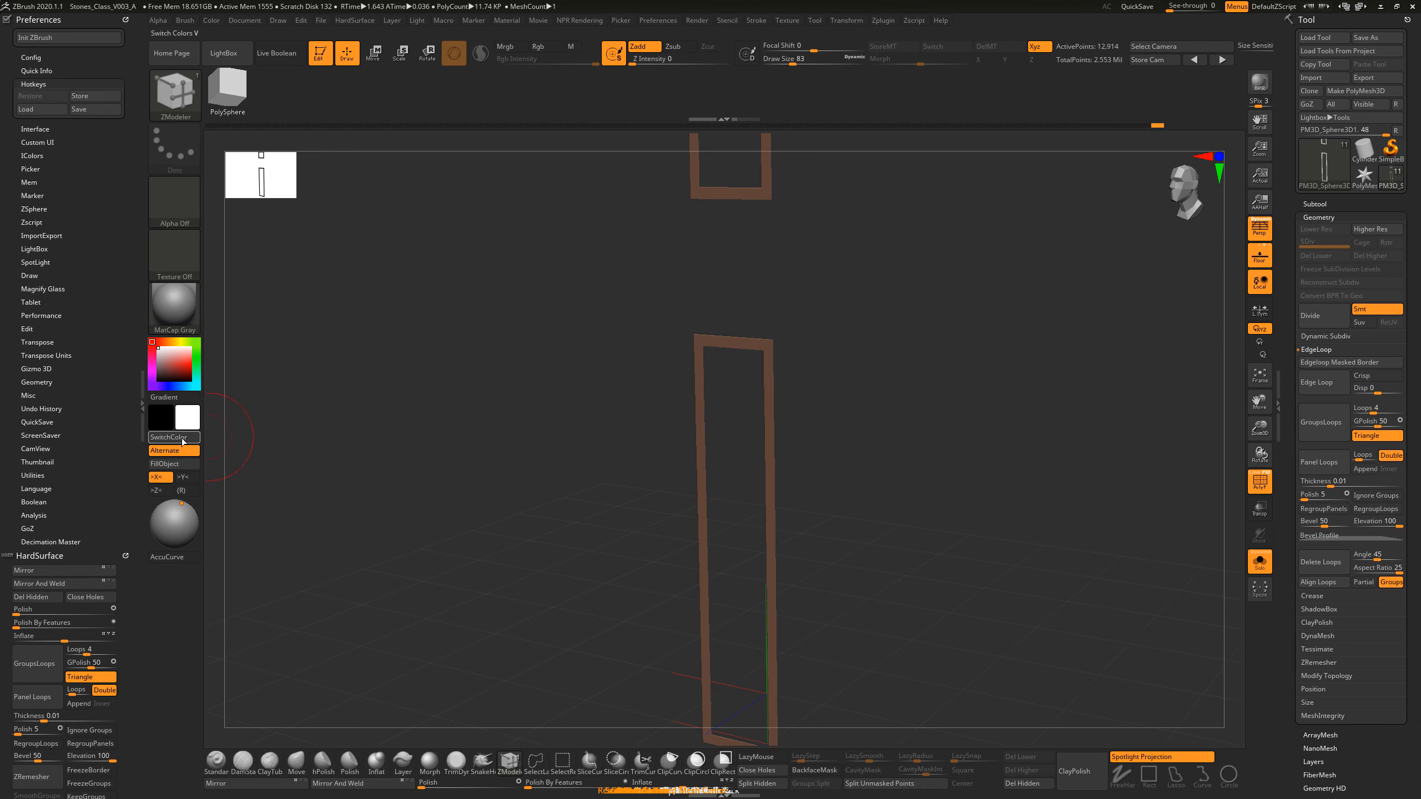
click(125, 19)
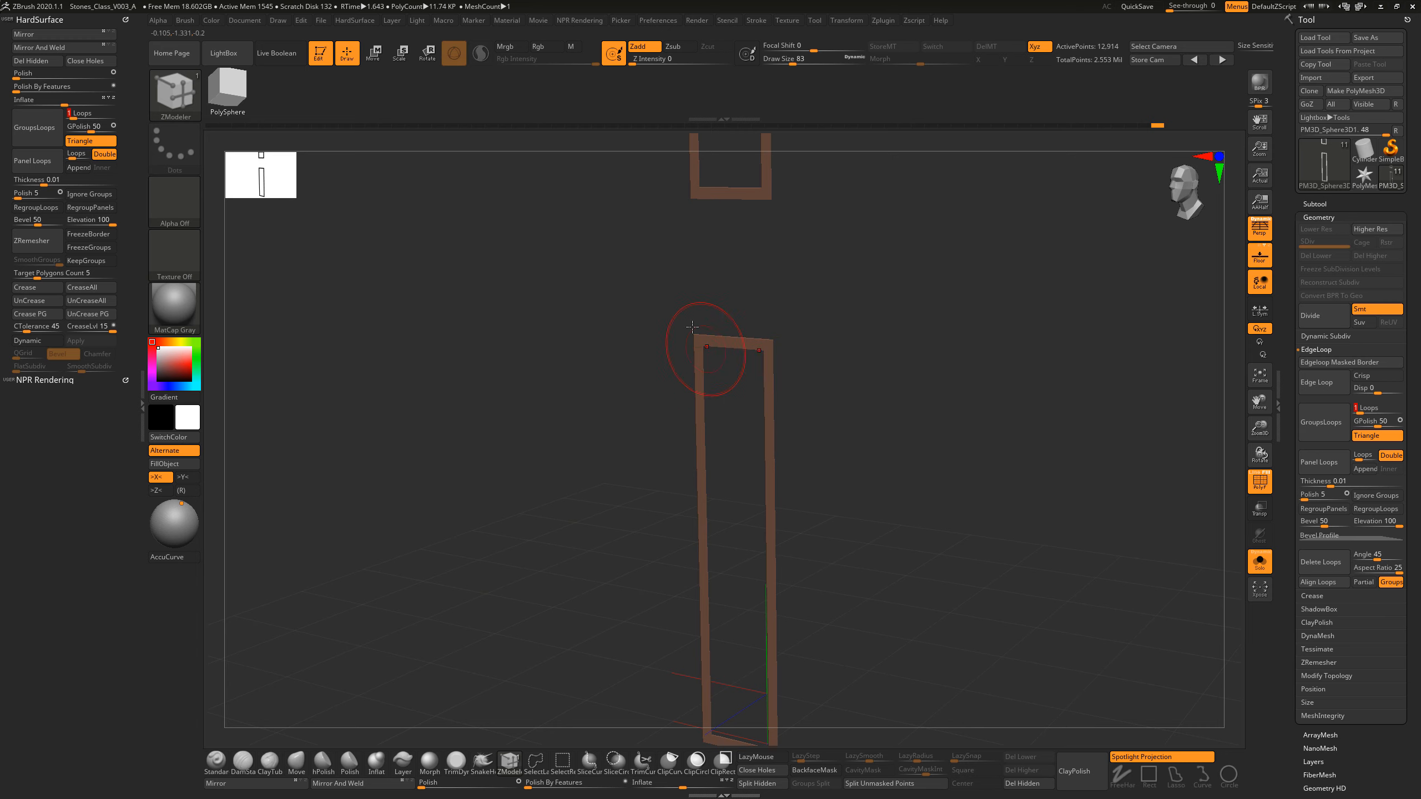
click(34, 129)
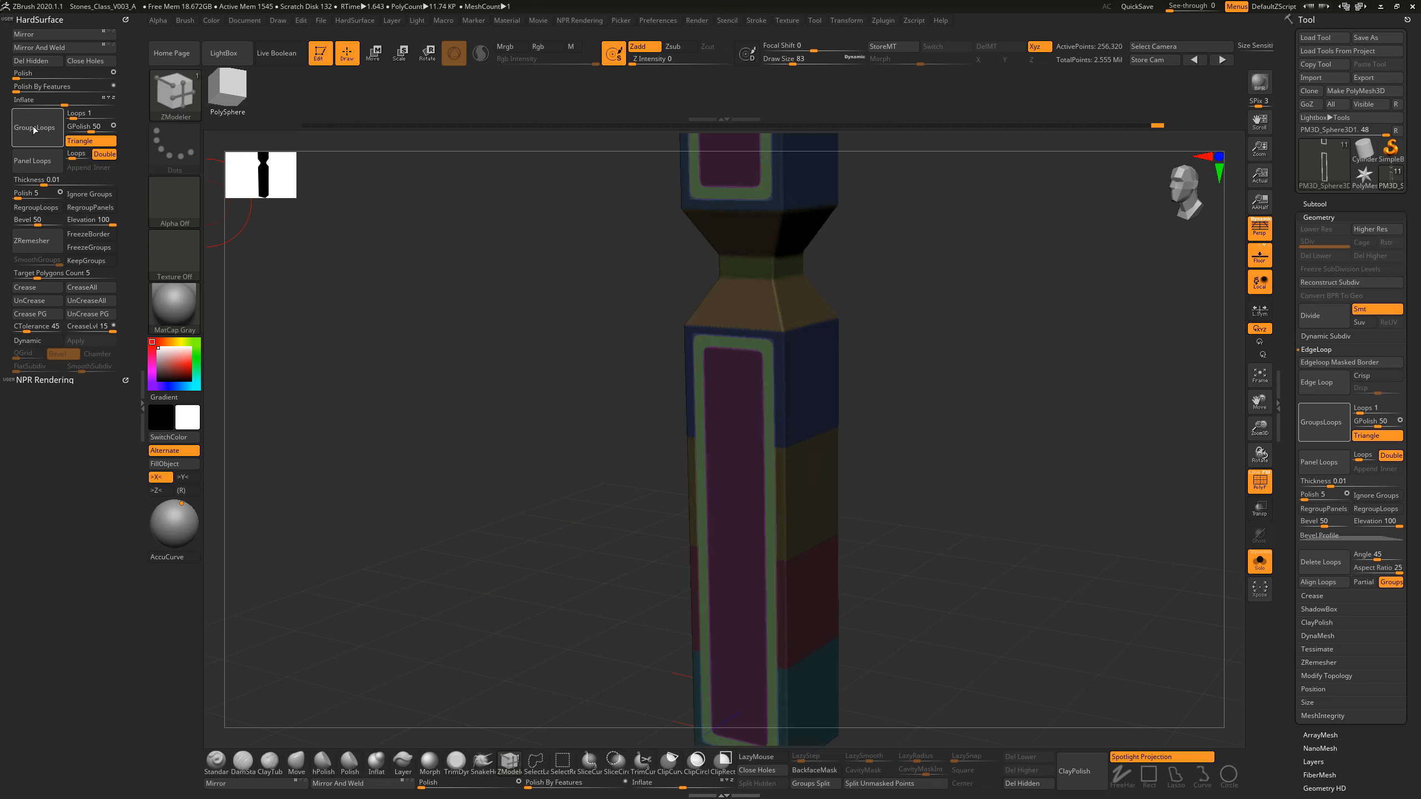
drag(336, 266, 459, 365)
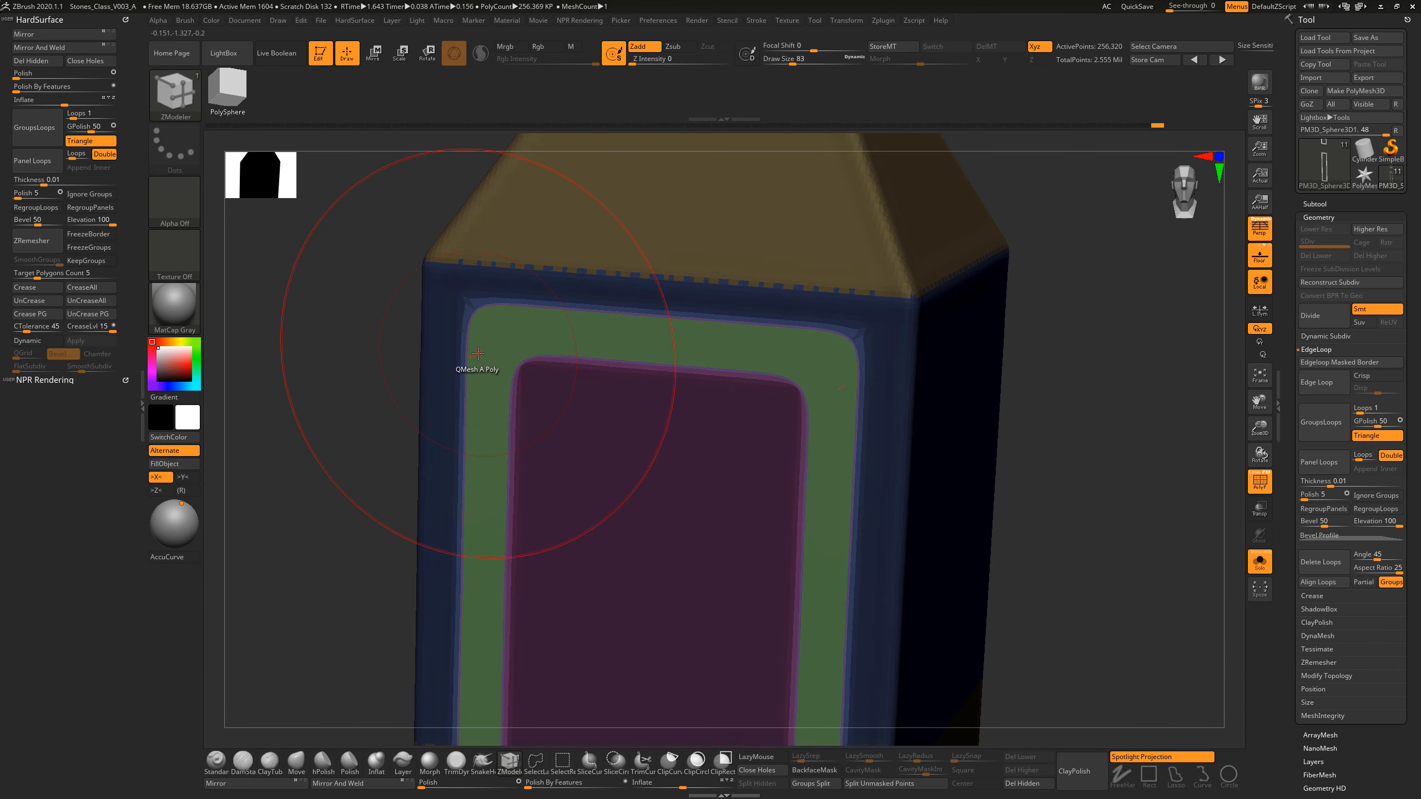
key(ctrl+z)
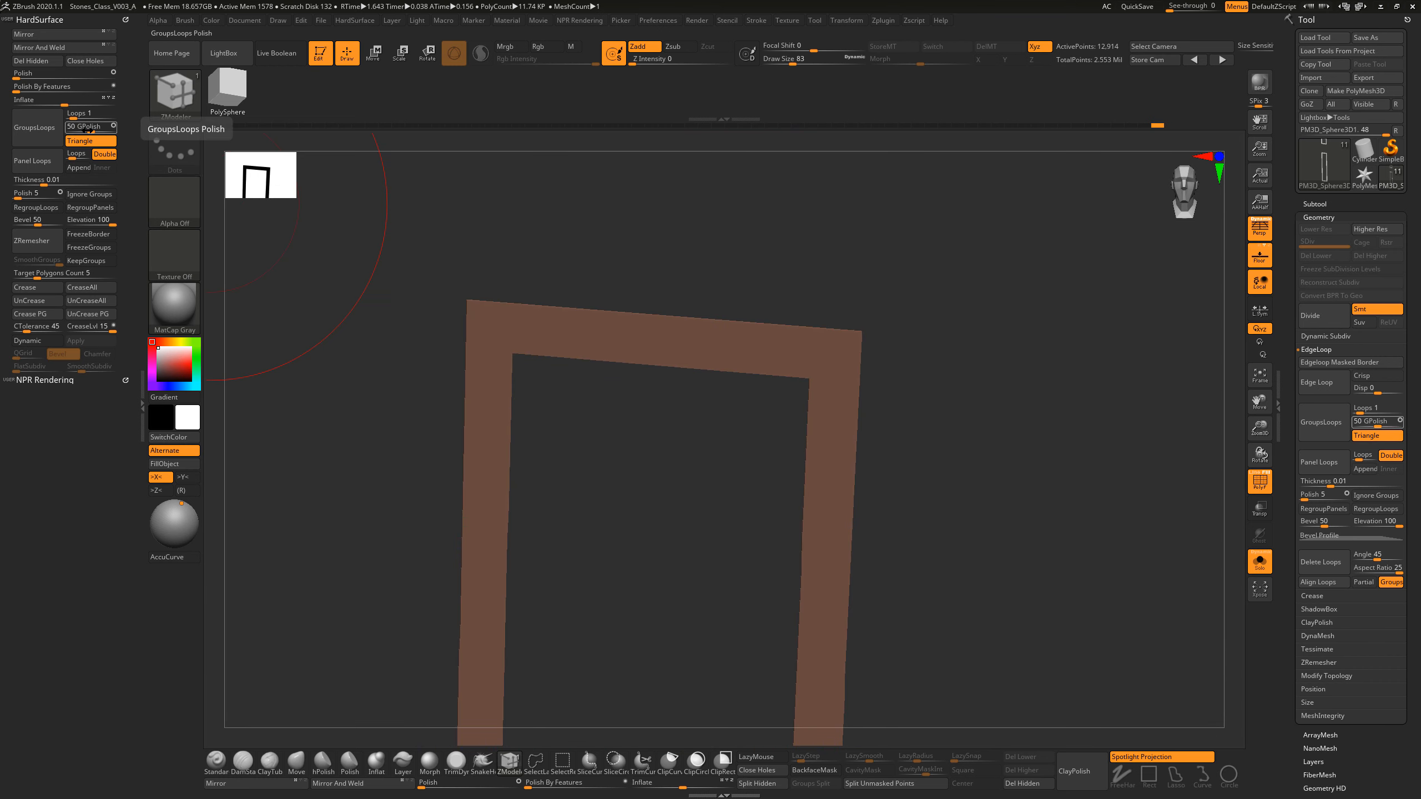
Step: Try GroupsLoops with GPolish 5 on the isolated border frames and undo it
drag(91, 130, 70, 127)
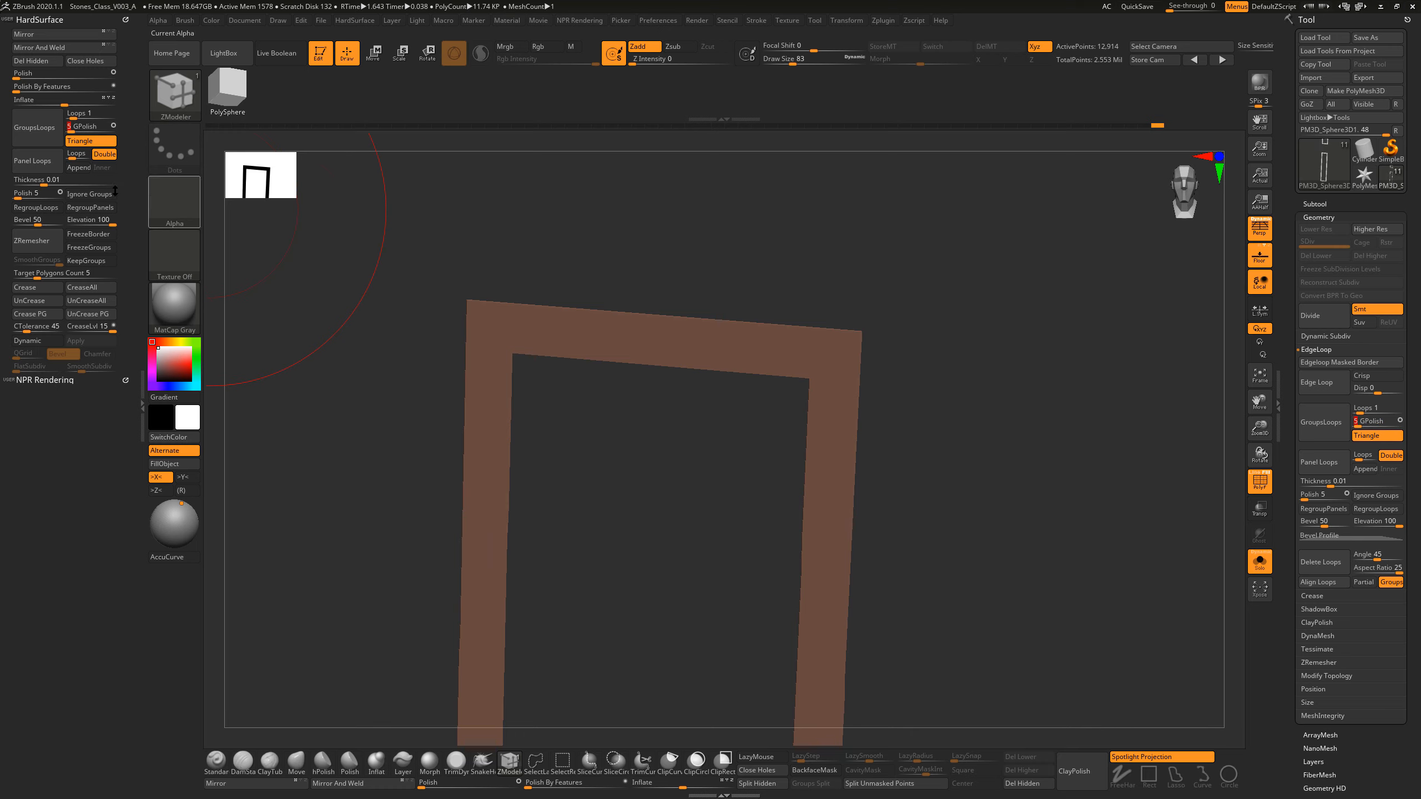
click(39, 140)
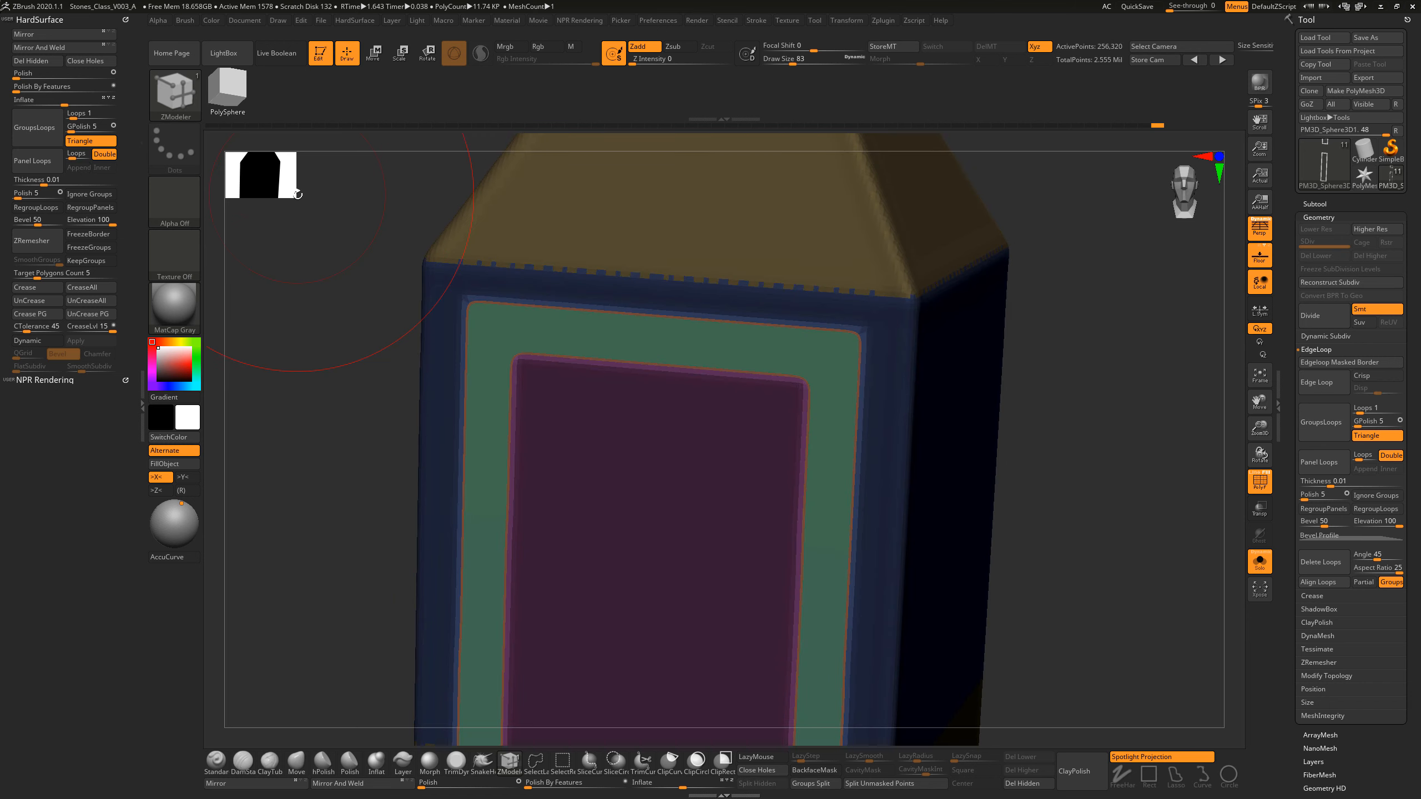
key(ctrl)
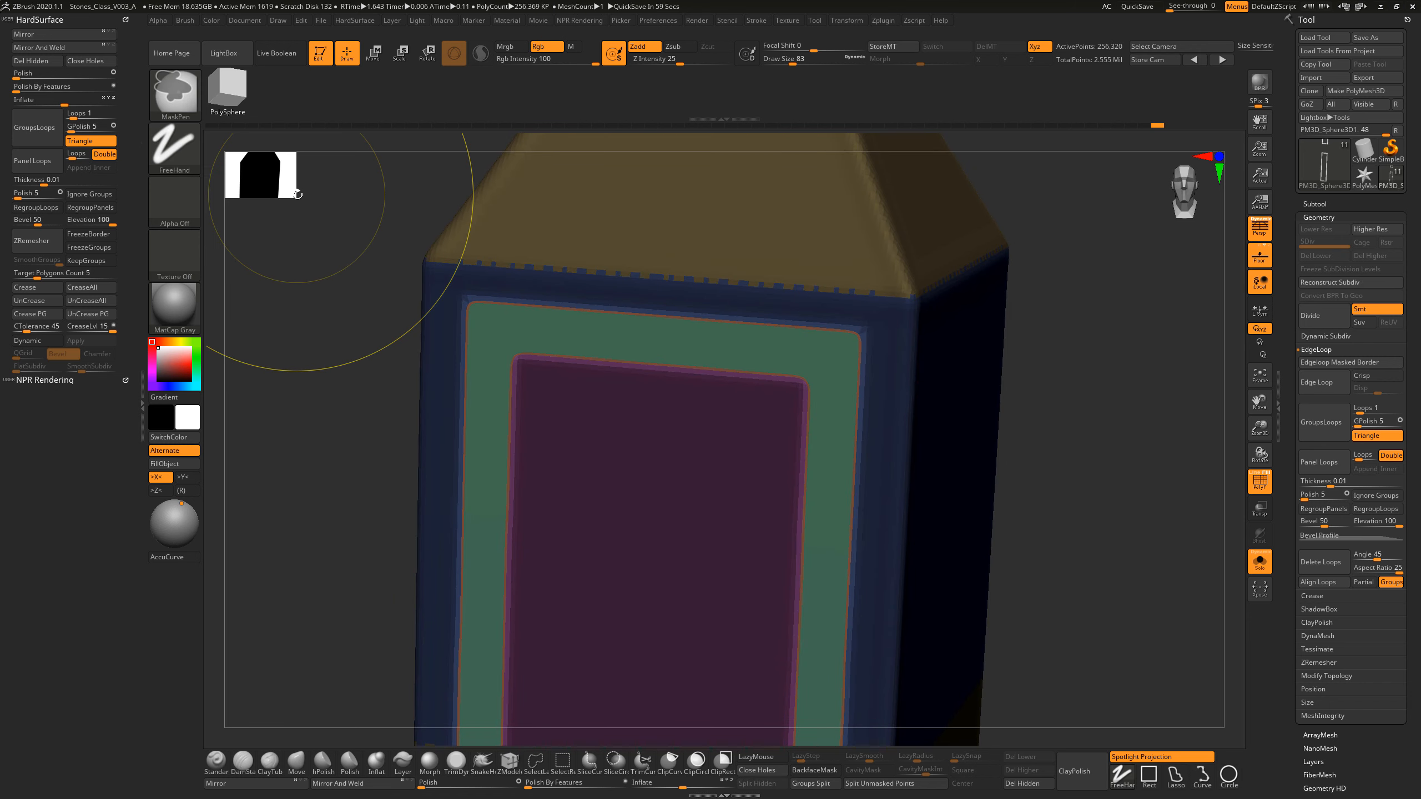
key(ctrl+z)
Step: Set GPolish to 0 and insert a single edge loop around the isolated border frames with GroupsLoops
drag(71, 127, 53, 125)
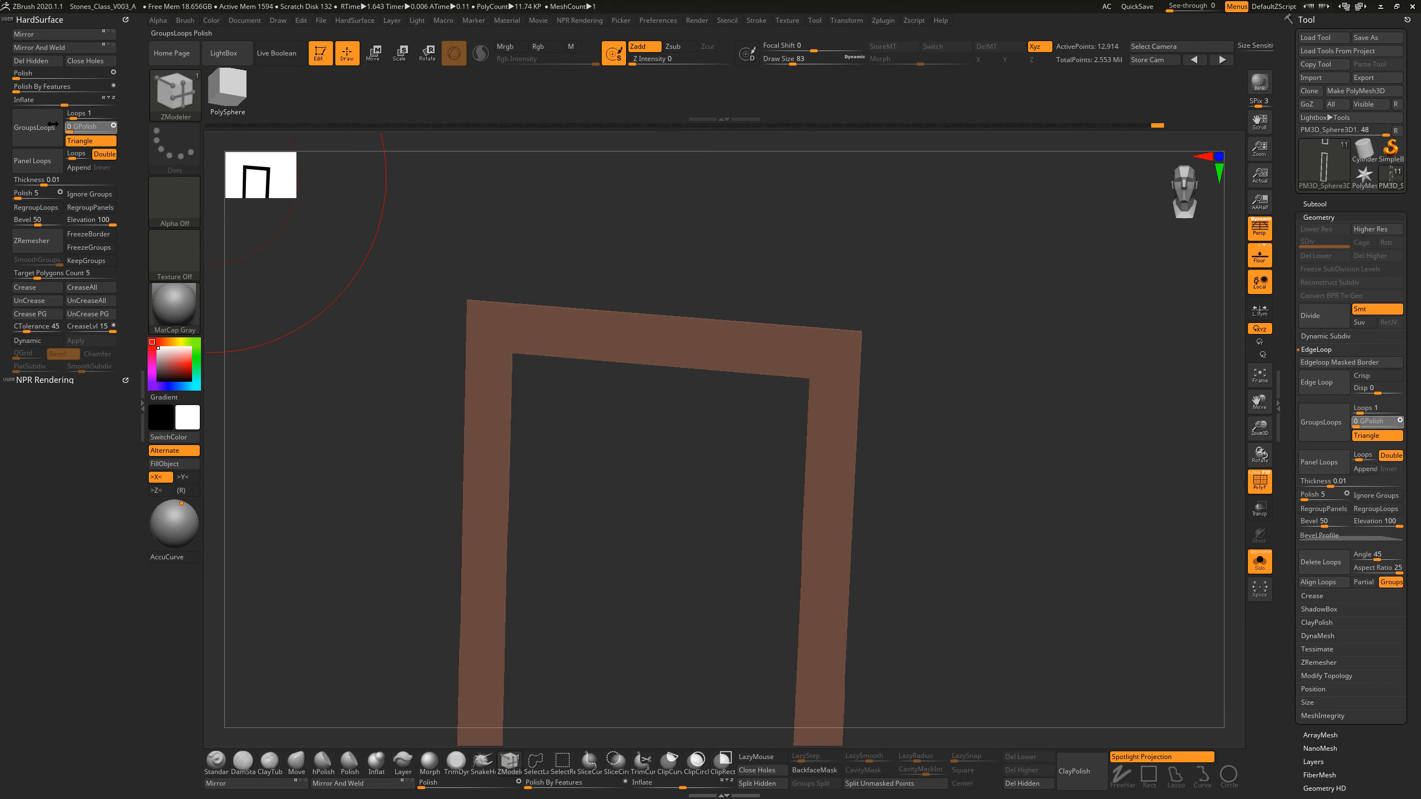
click(37, 128)
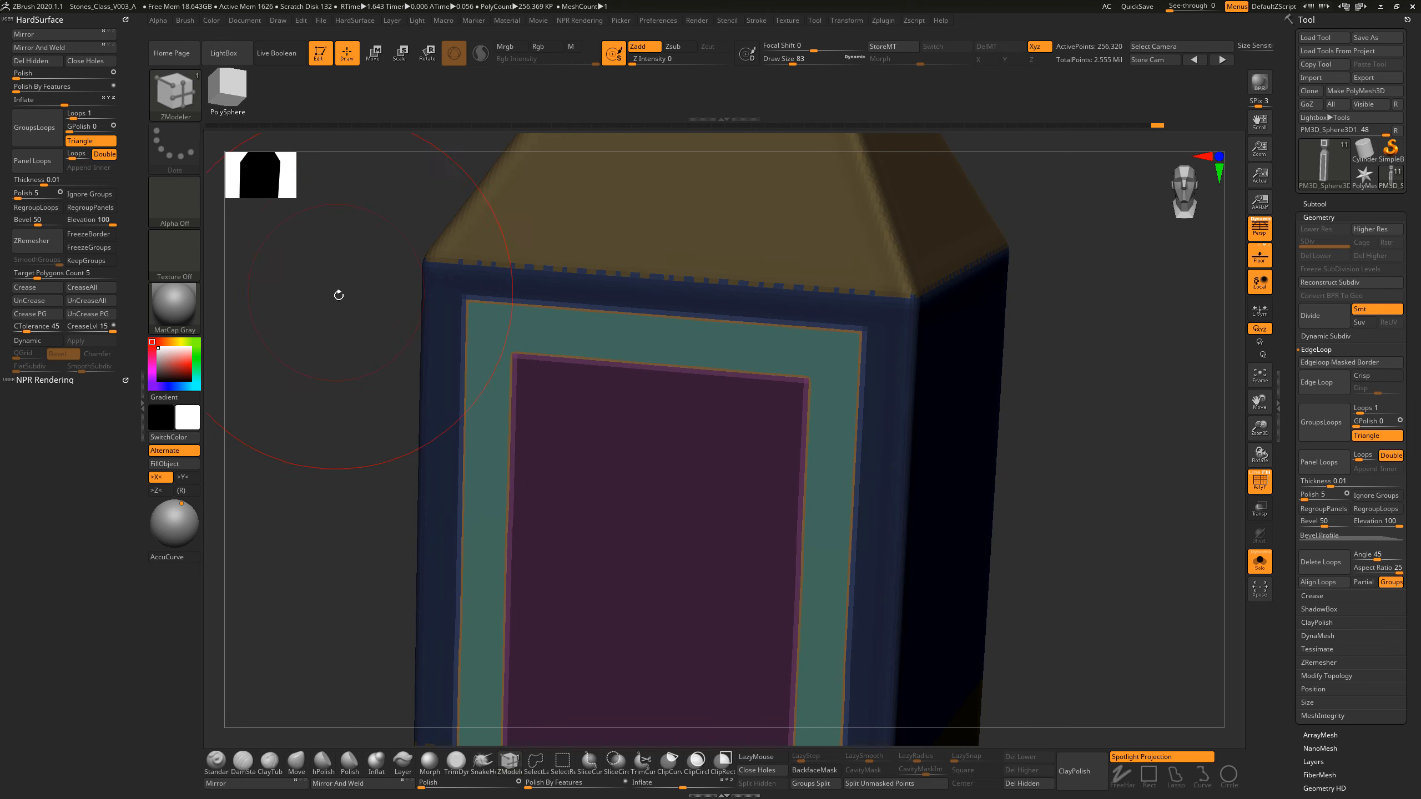
drag(1100, 358, 1073, 370)
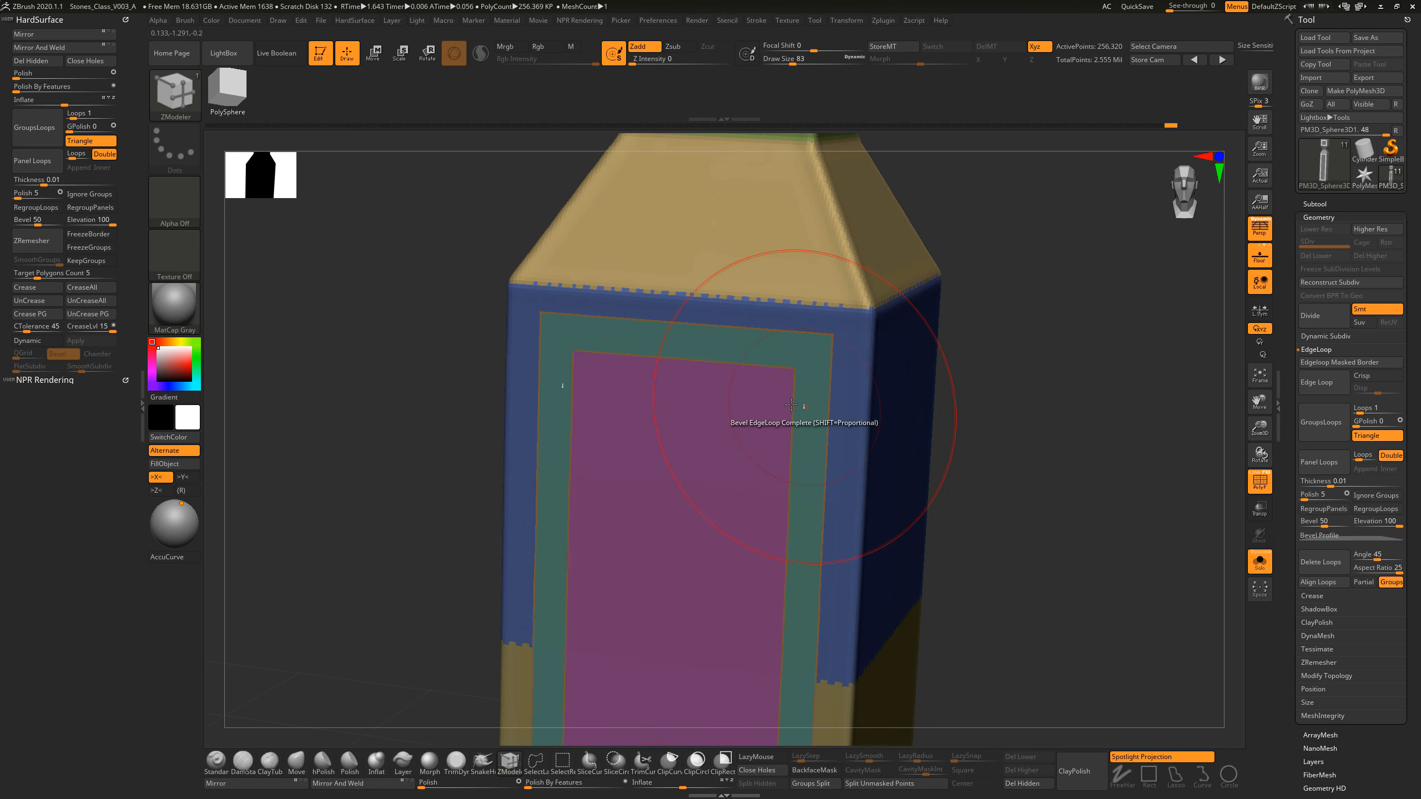
Step: Isolate and mask the border frame polygroup, show the whole pillar and invert the mask so only the frames are unmasked
key(ctrl+shift)
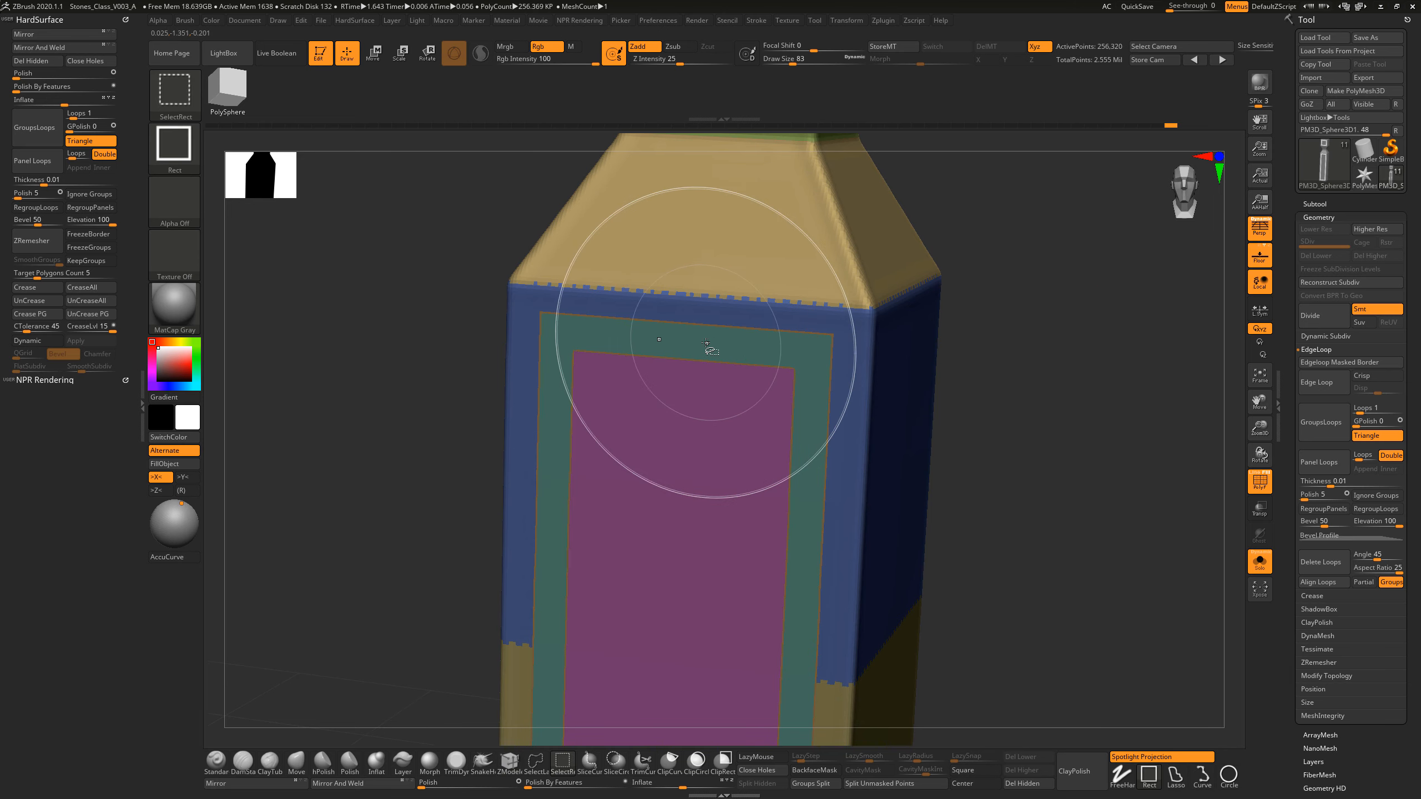
ctrl+shift+click(703, 337)
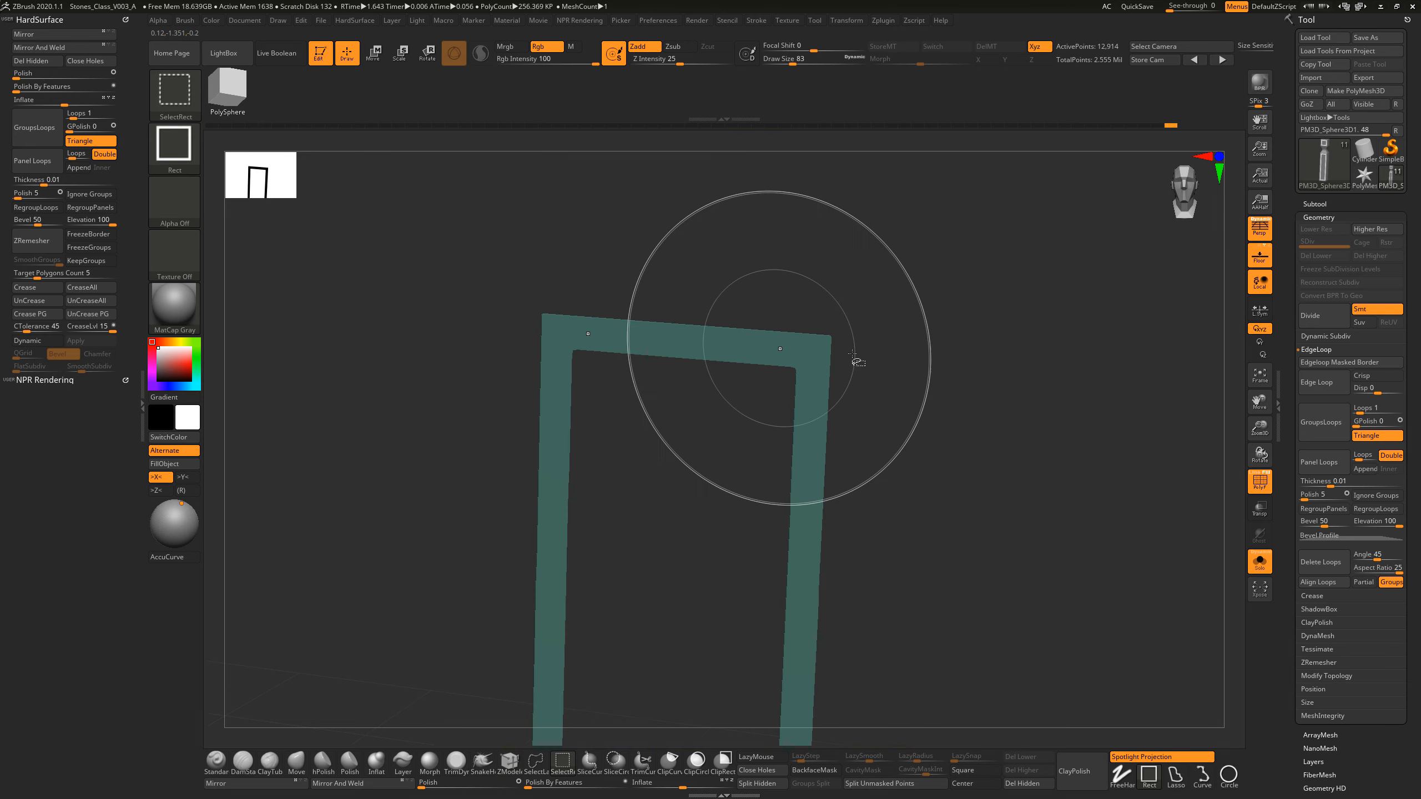
ctrl+click(1029, 352)
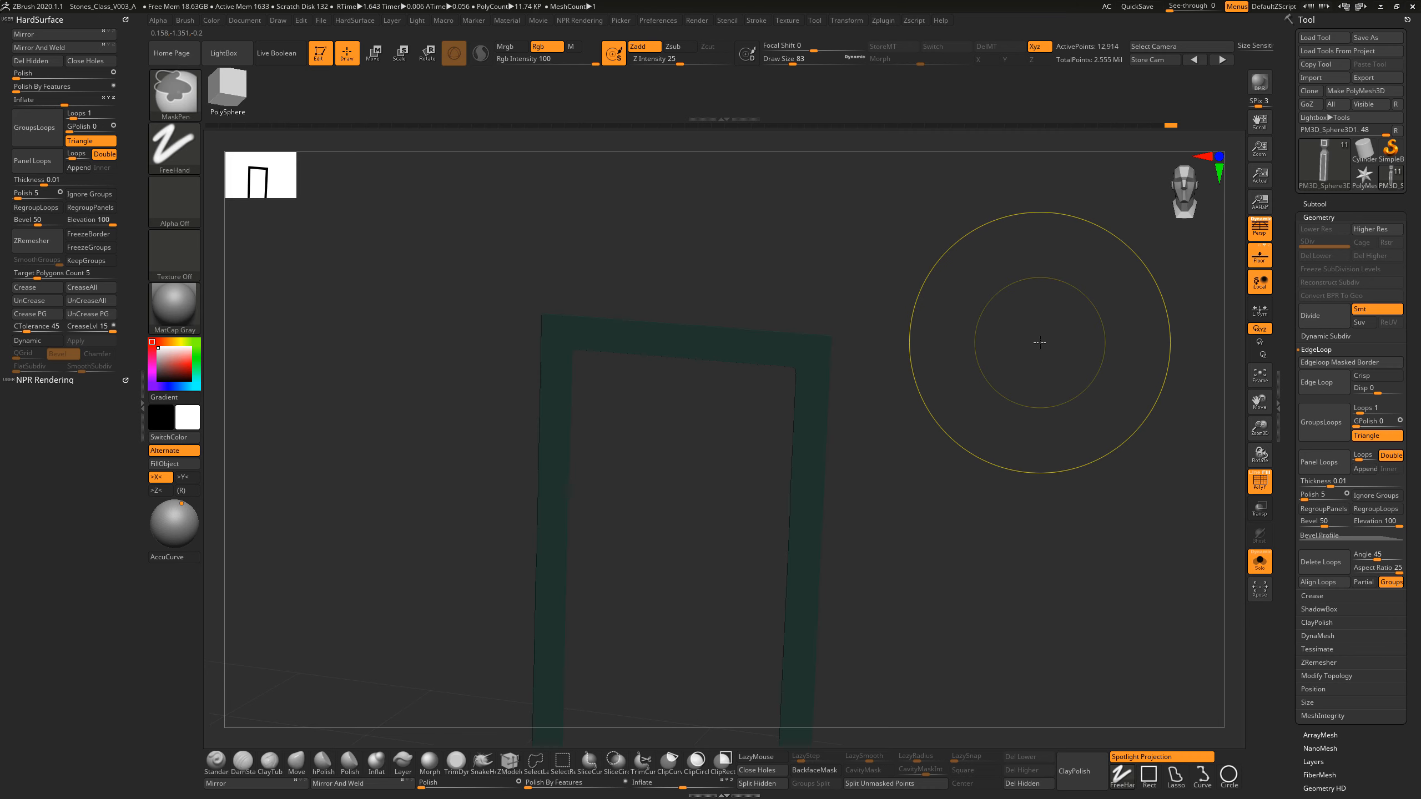
ctrl+shift+click(1086, 364)
alt+drag(1104, 392, 1069, 404)
ctrl+click(1072, 372)
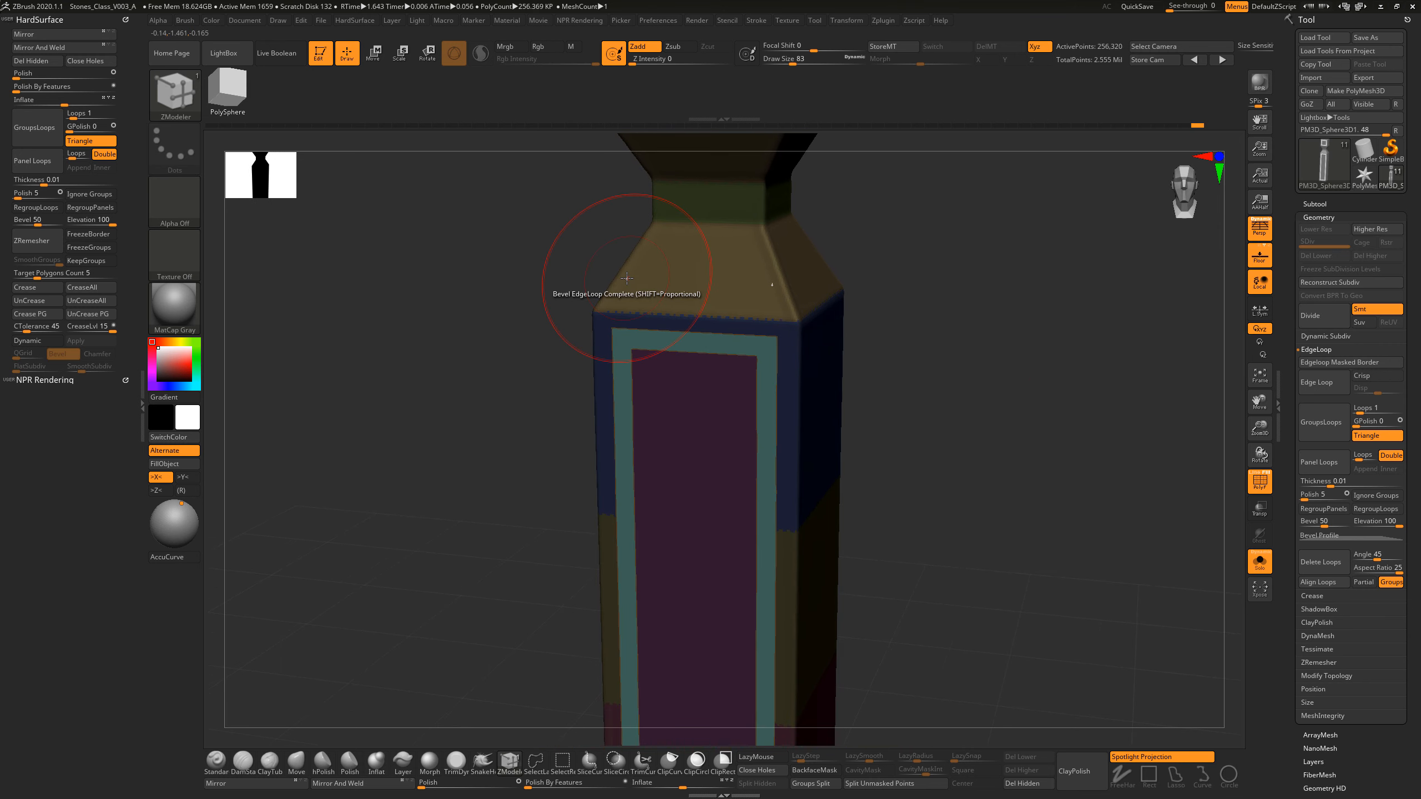
Step: Recess the unmasked border frames into the pillar along the depth axis with the gizmo, return to Draw mode and clear the mask
click(373, 64)
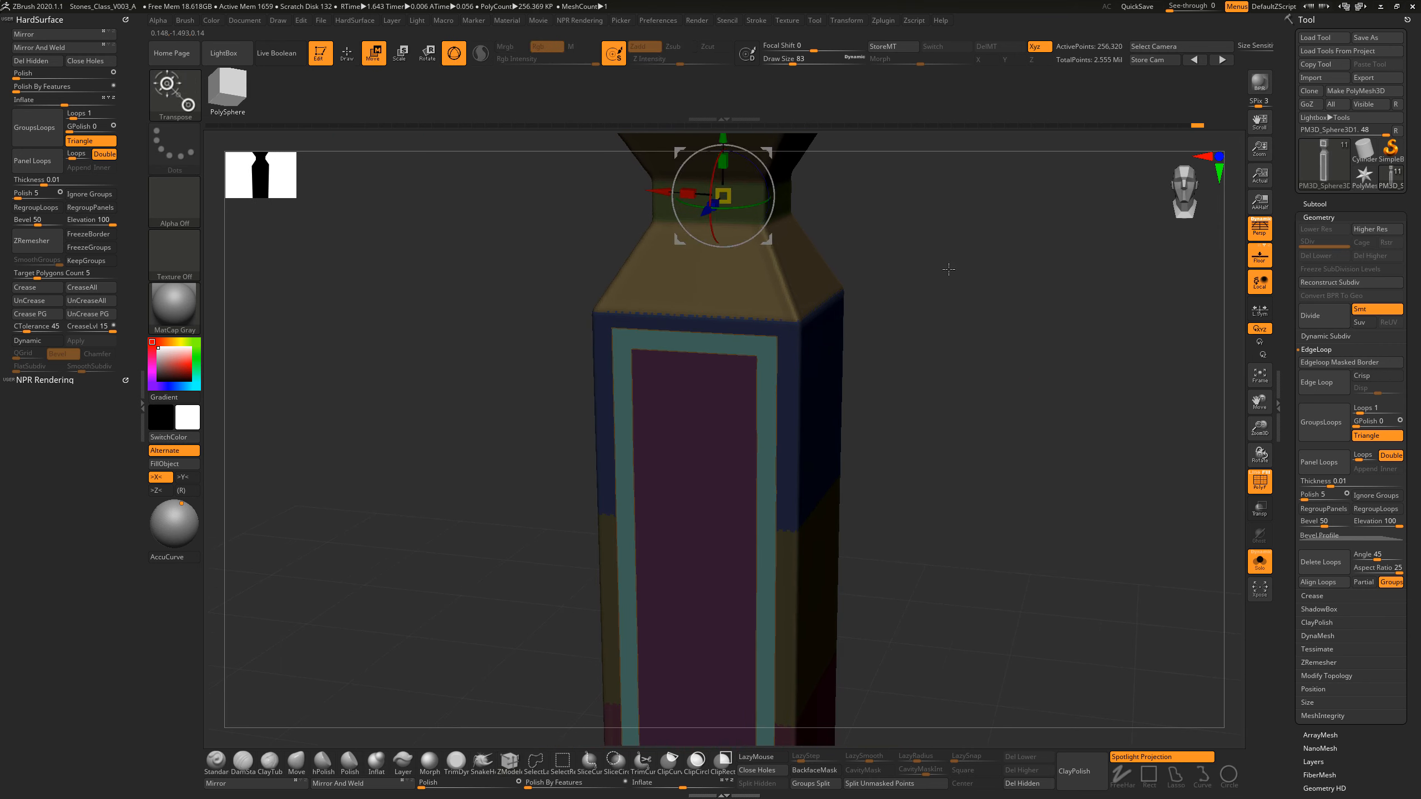
alt+drag(948, 270, 877, 449)
drag(900, 349, 895, 413)
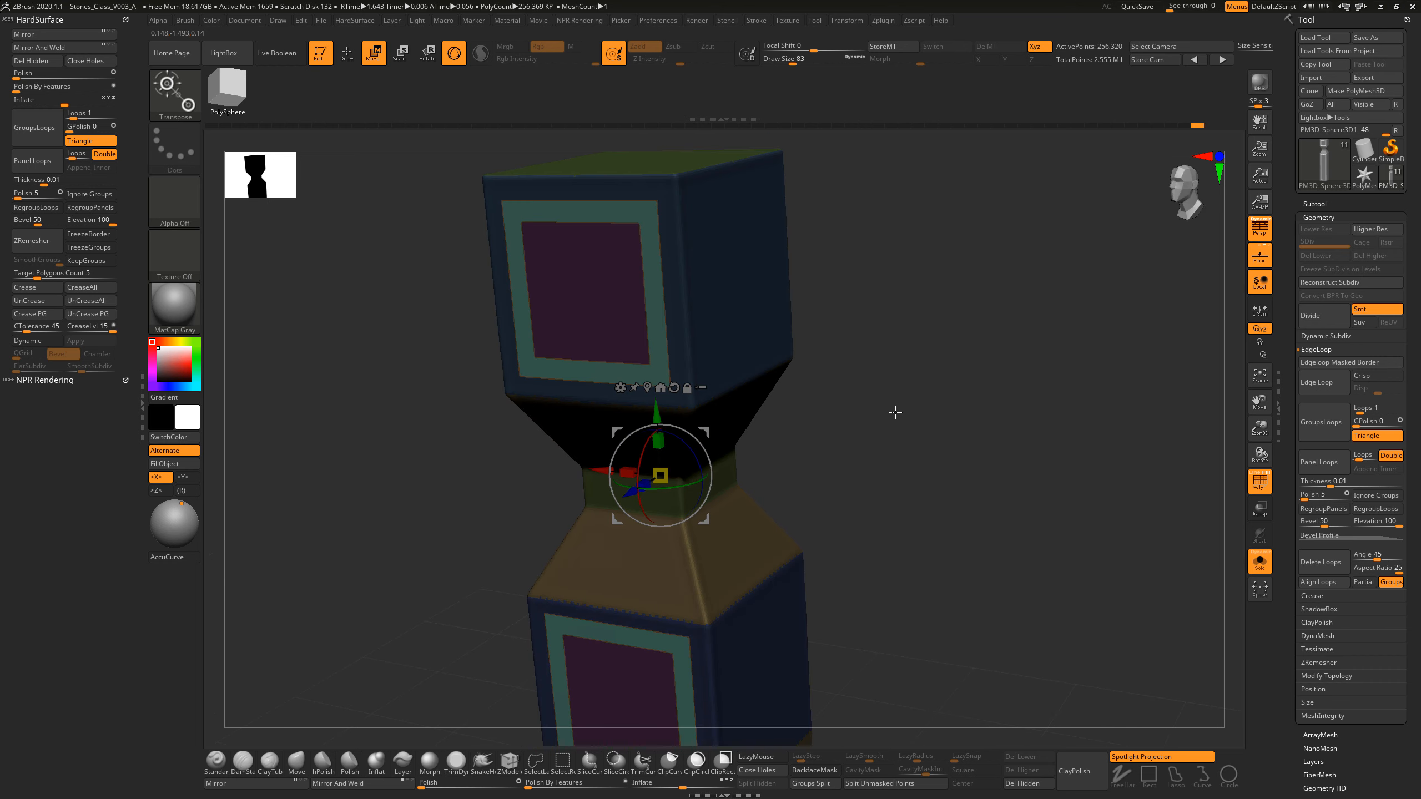
drag(629, 495, 631, 492)
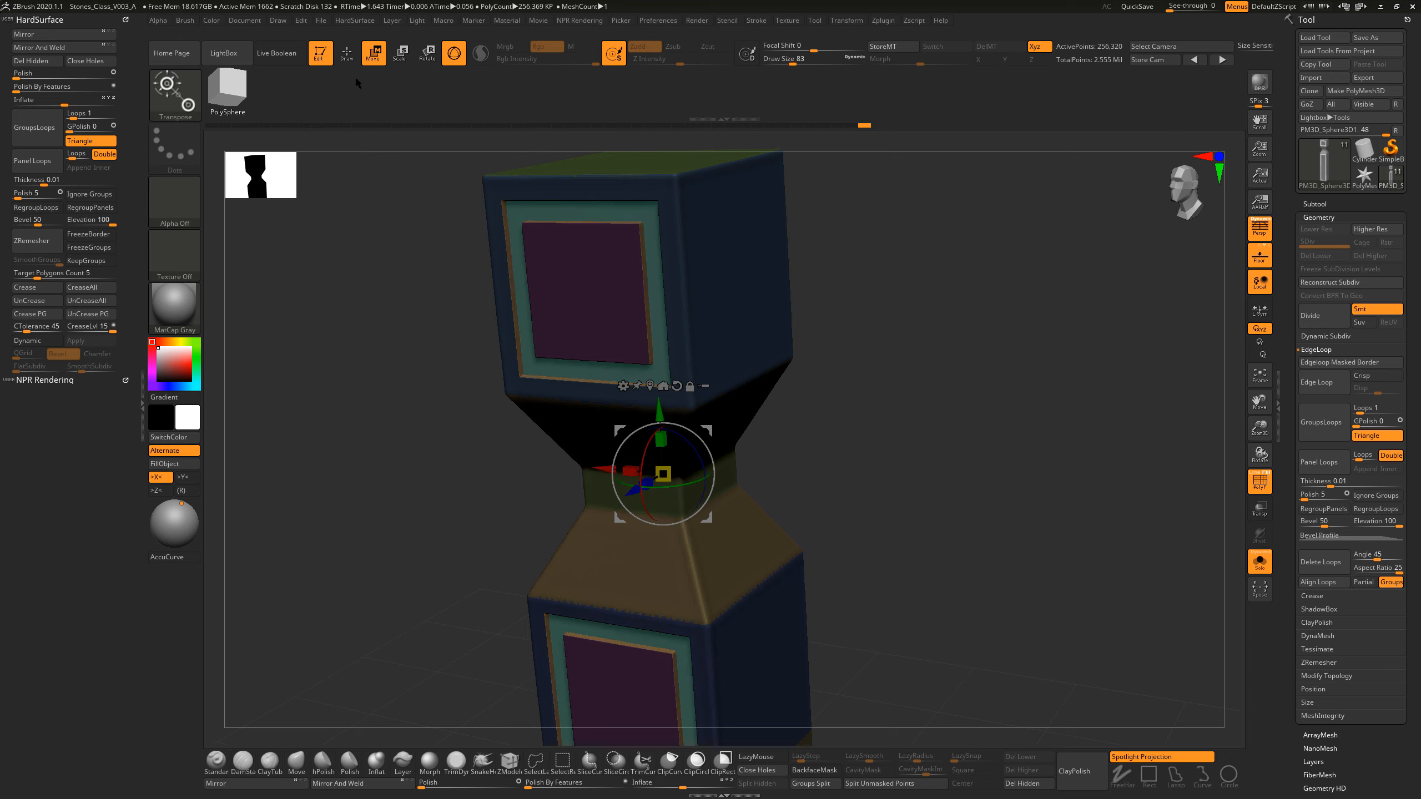
click(347, 55)
mouse_move(969, 431)
mouse_down()
mouse_move(881, 430)
mouse_move(907, 464)
mouse_up()
ctrl+click(884, 452)
Step: With the Standard brush active and draw size 27, paint a crescent-shaped mask on the top block's plain side face and trim its edges
key(s)
mouse_move(916, 375)
mouse_down()
mouse_move(953, 409)
mouse_move(957, 389)
mouse_up()
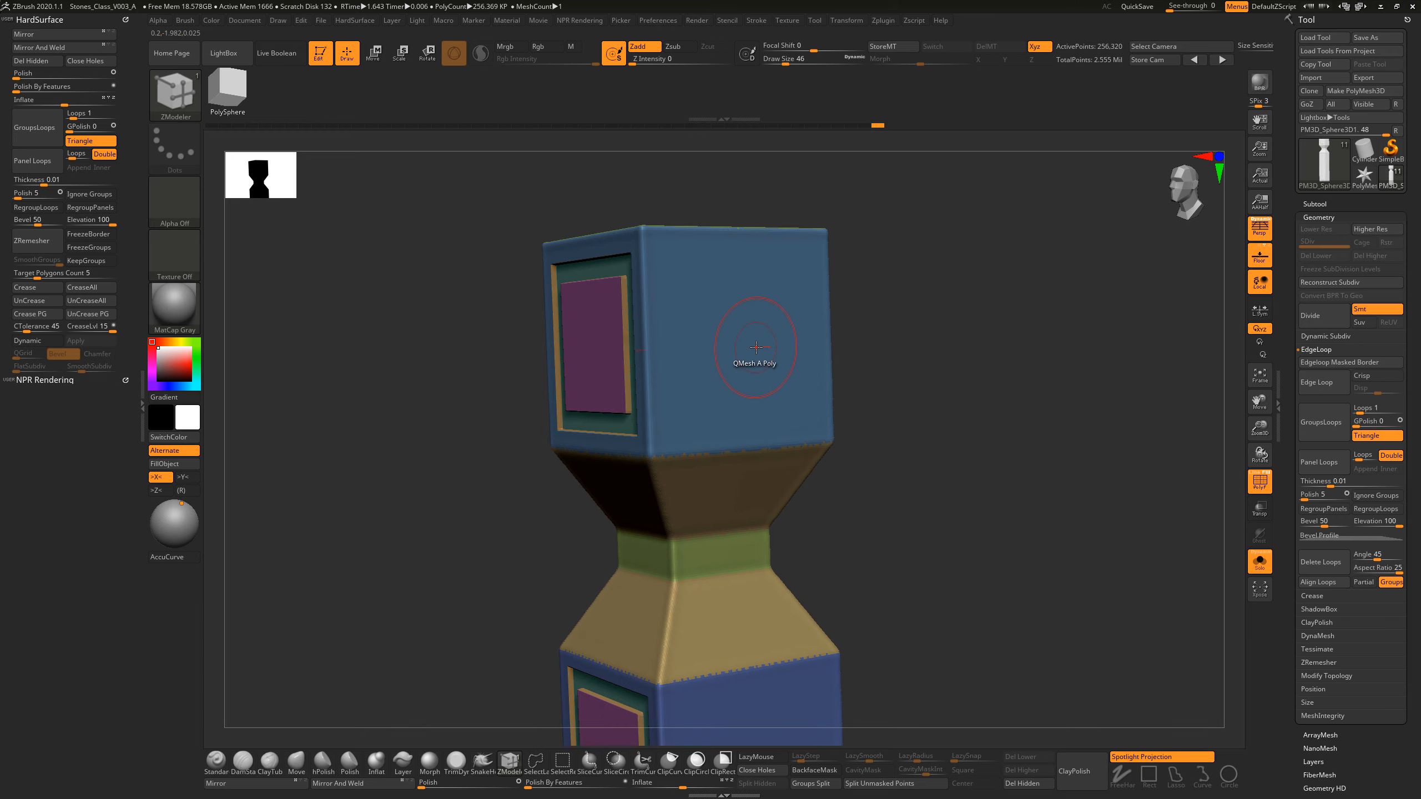
click(222, 769)
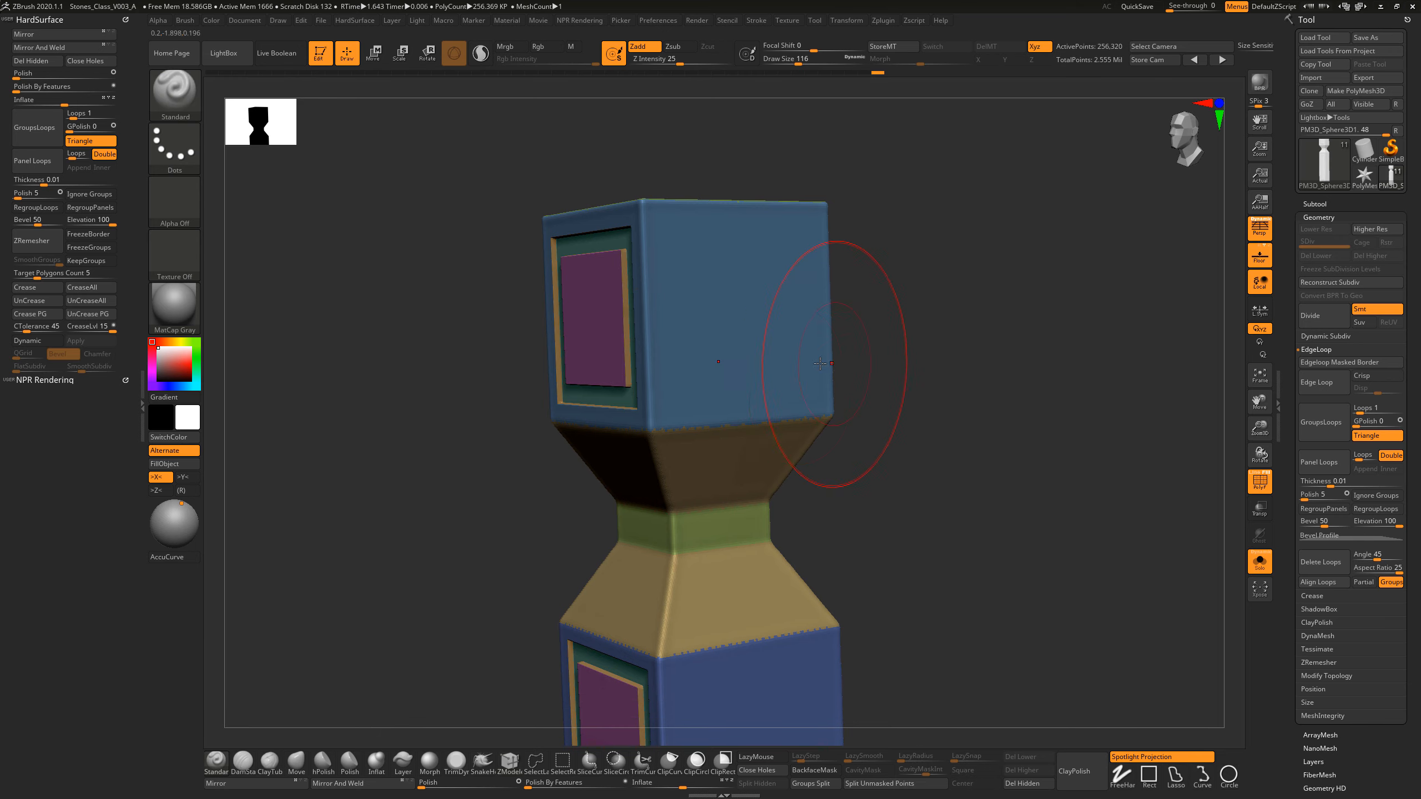
key(s)
drag(764, 350, 757, 362)
drag(880, 336, 841, 328)
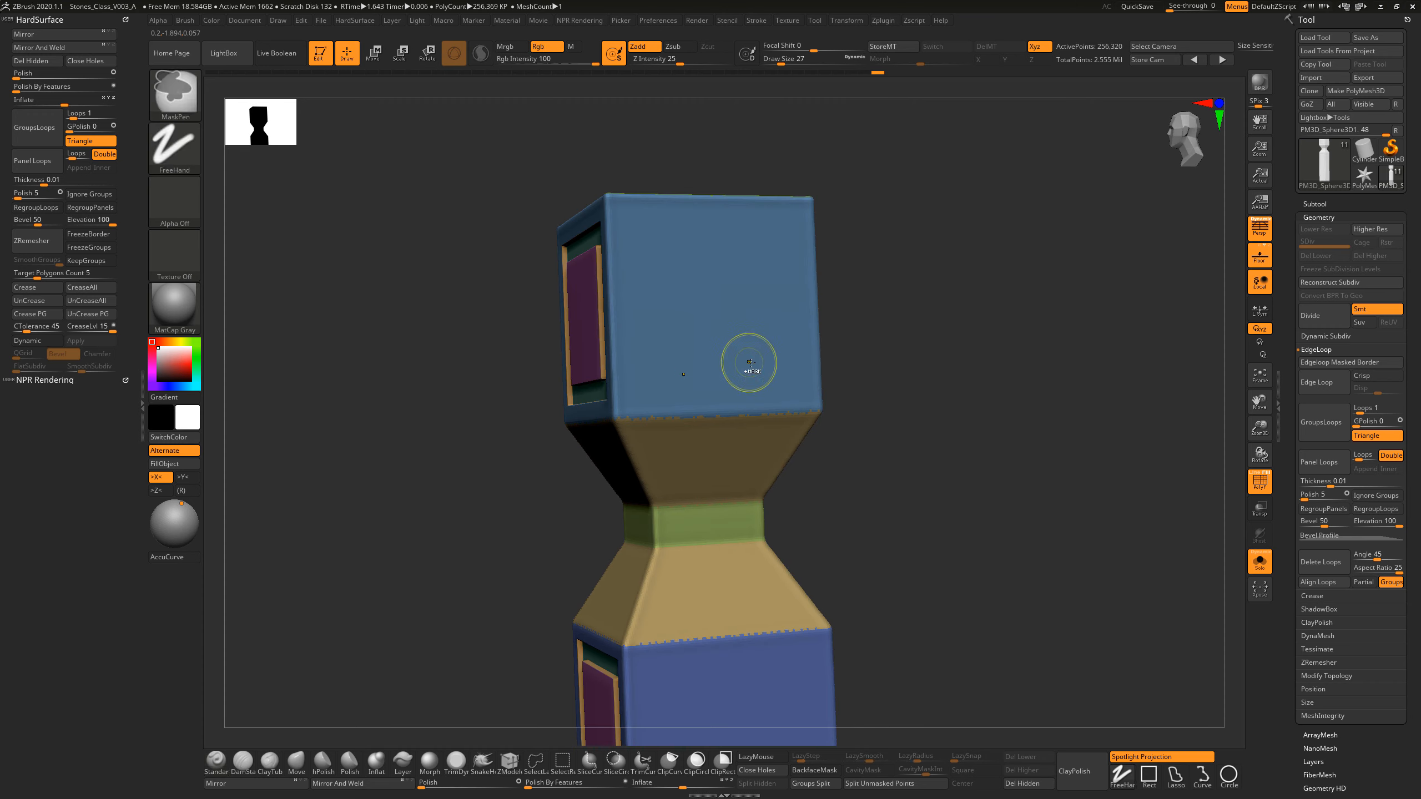
mouse_move(755, 363)
ctrl+mouse_down()
mouse_move(677, 336)
mouse_move(685, 273)
mouse_move(741, 360)
mouse_move(682, 320)
mouse_move(685, 258)
ctrl+mouse_up()
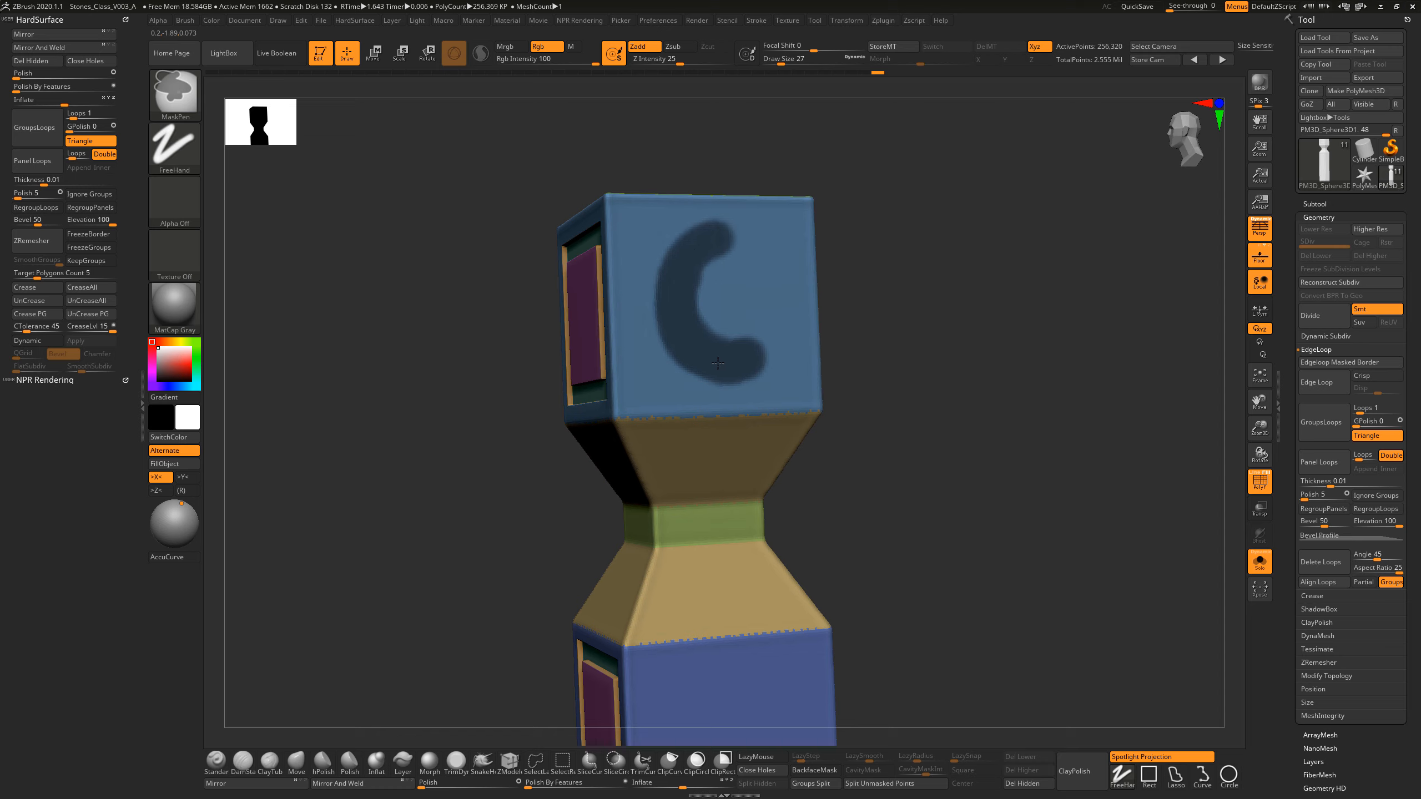
mouse_move(730, 362)
ctrl+mouse_down()
mouse_move(668, 282)
mouse_move(701, 237)
ctrl+mouse_up()
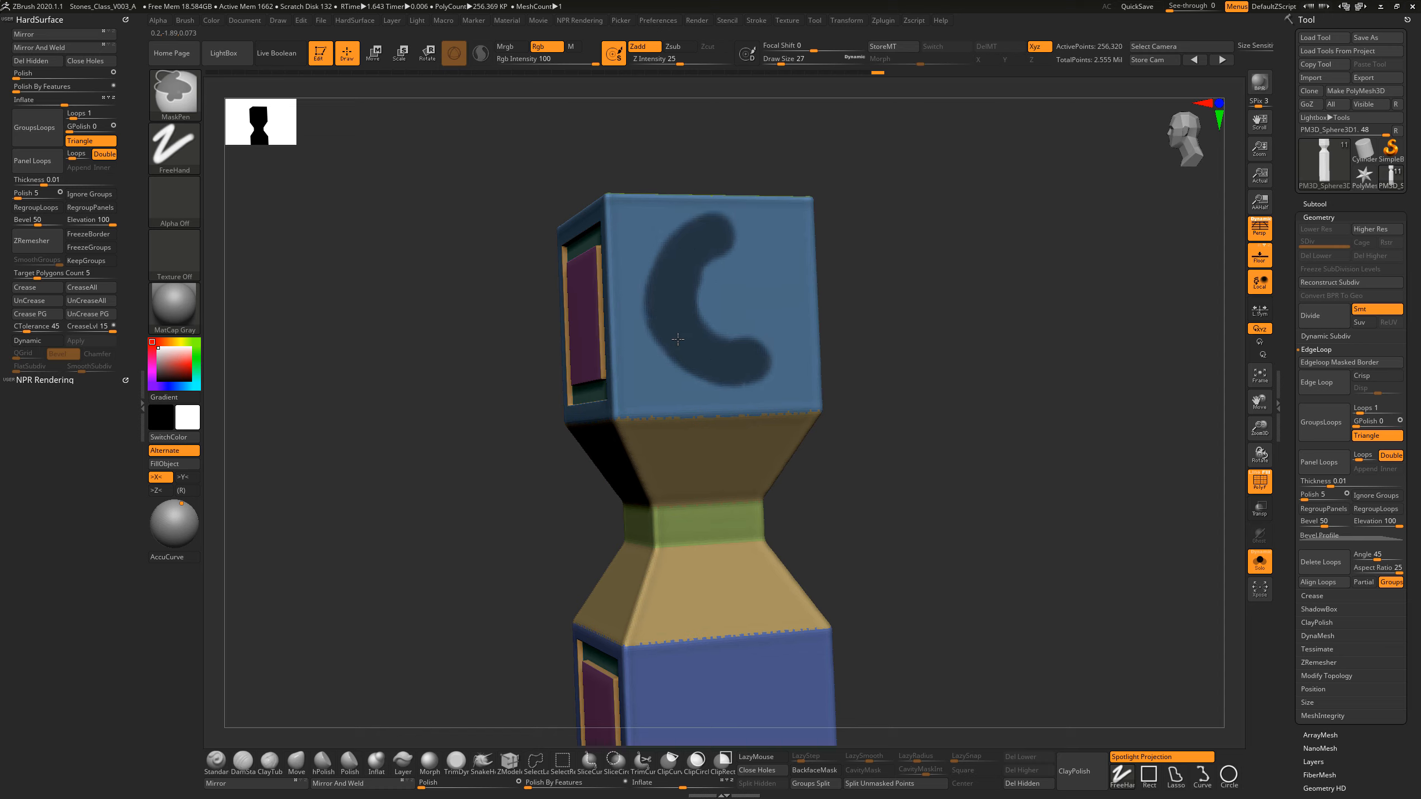
ctrl+drag(754, 365, 772, 351)
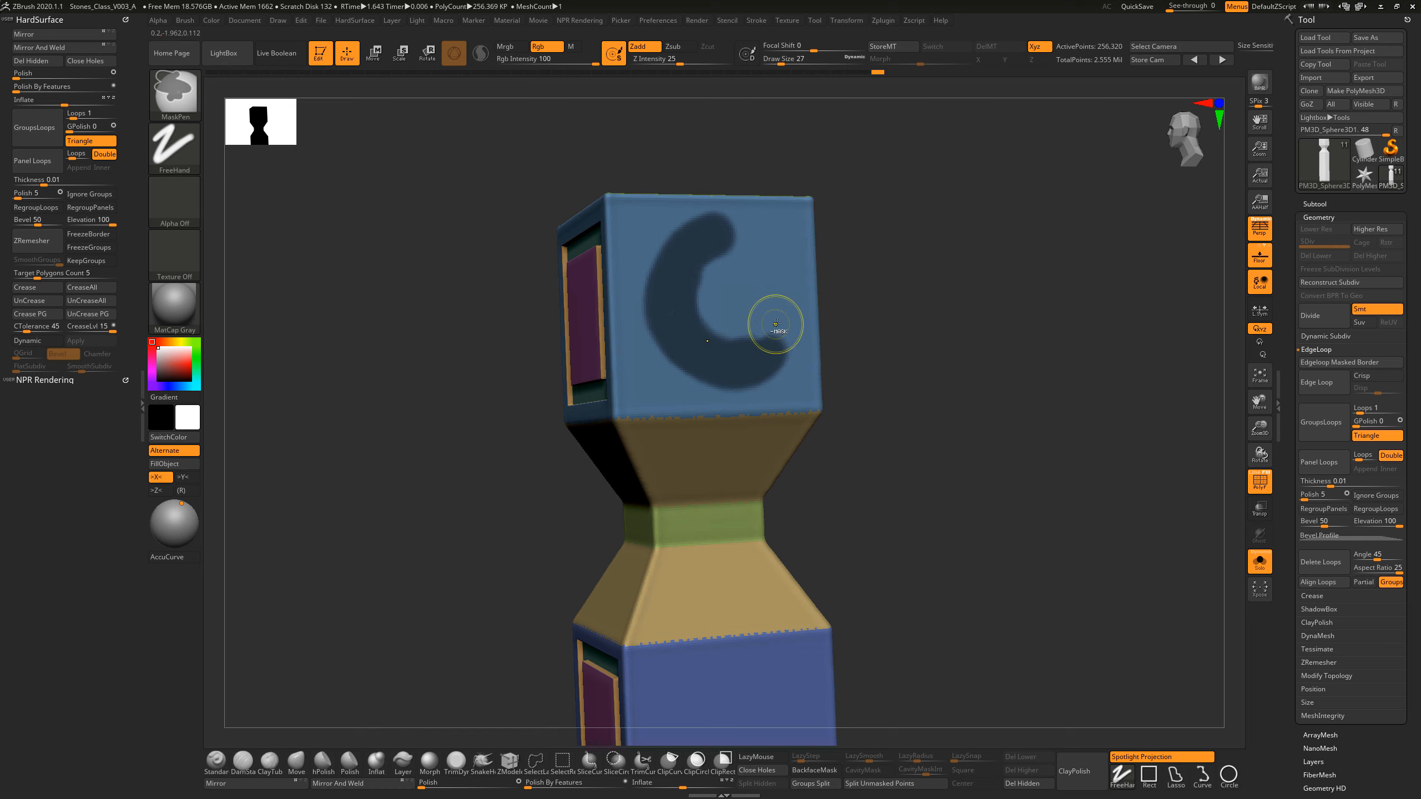
ctrl+alt+drag(777, 324, 764, 332)
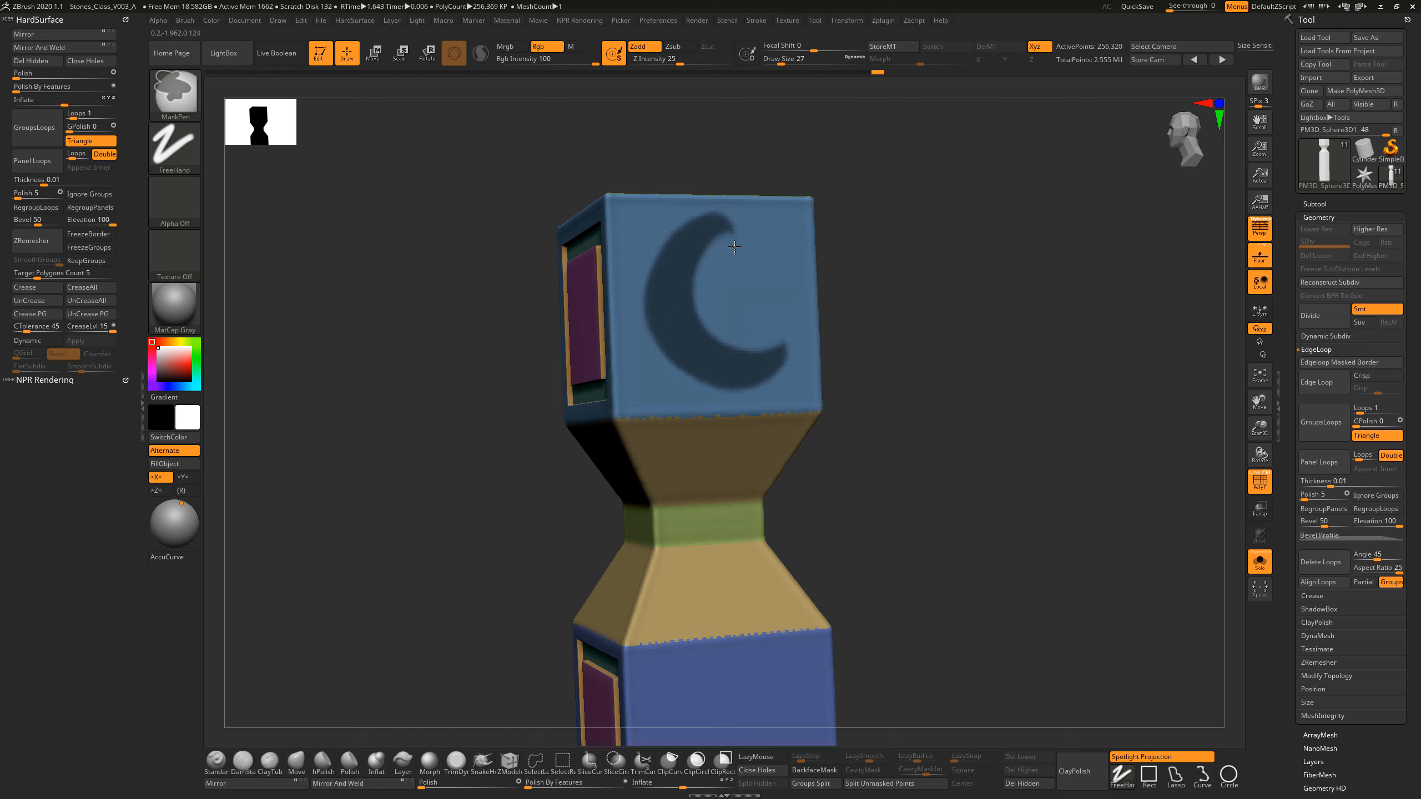
Step: Mask a ring with a centre dot beside the crescent, using draw size 13 for the dot, and convert the mask into a polygroup
ctrl+drag(752, 292, 754, 280)
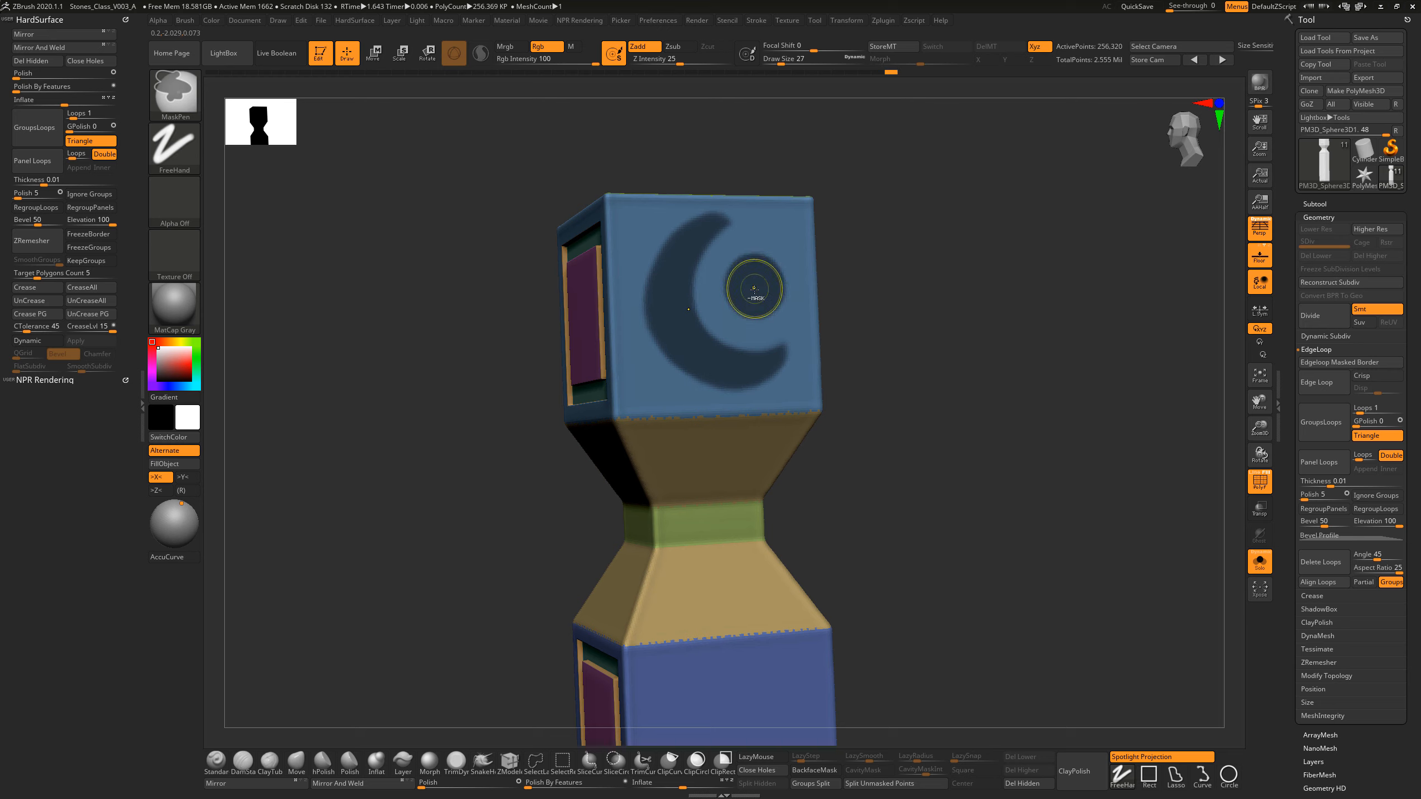
ctrl+alt+drag(756, 288, 764, 291)
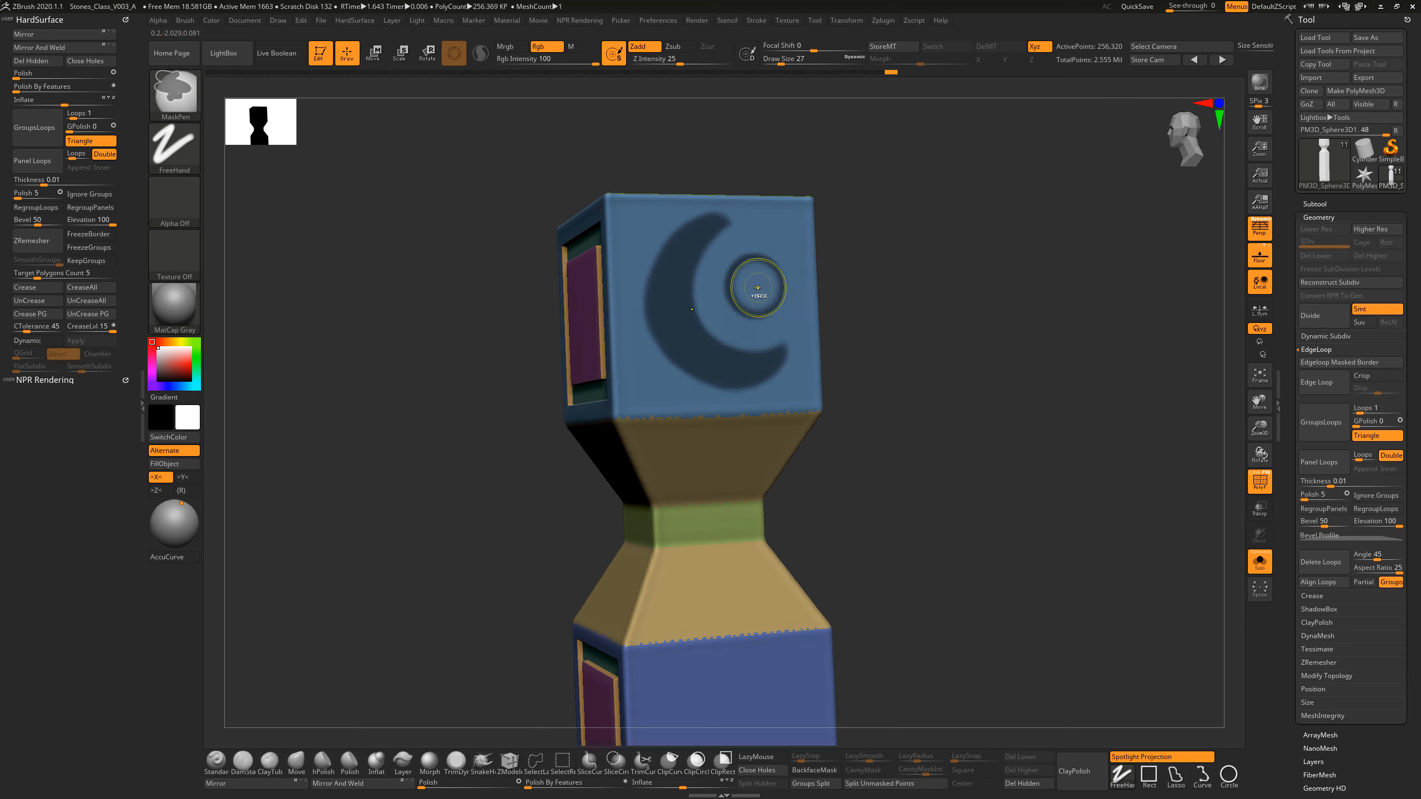
key(s)
key(ctrl)
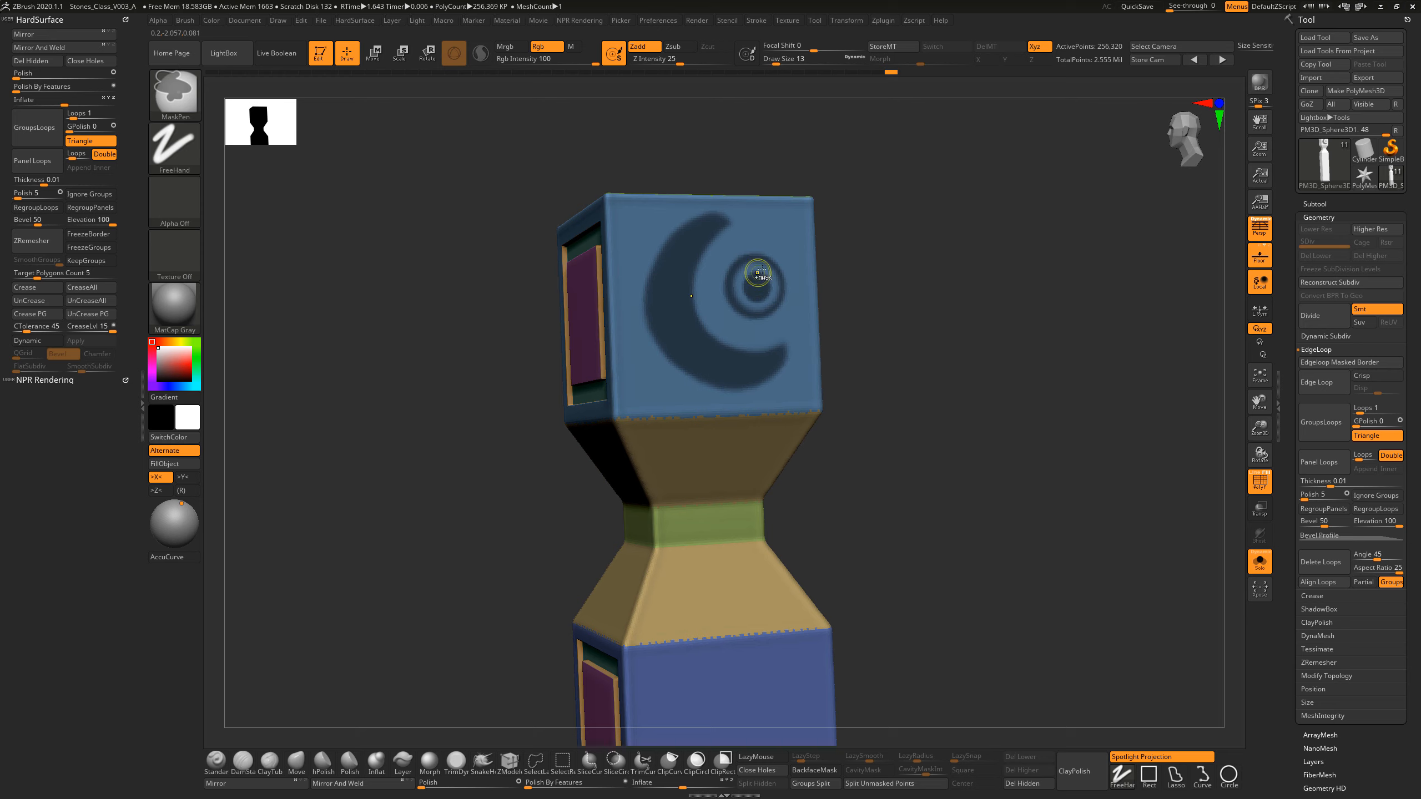
key(ctrl+w)
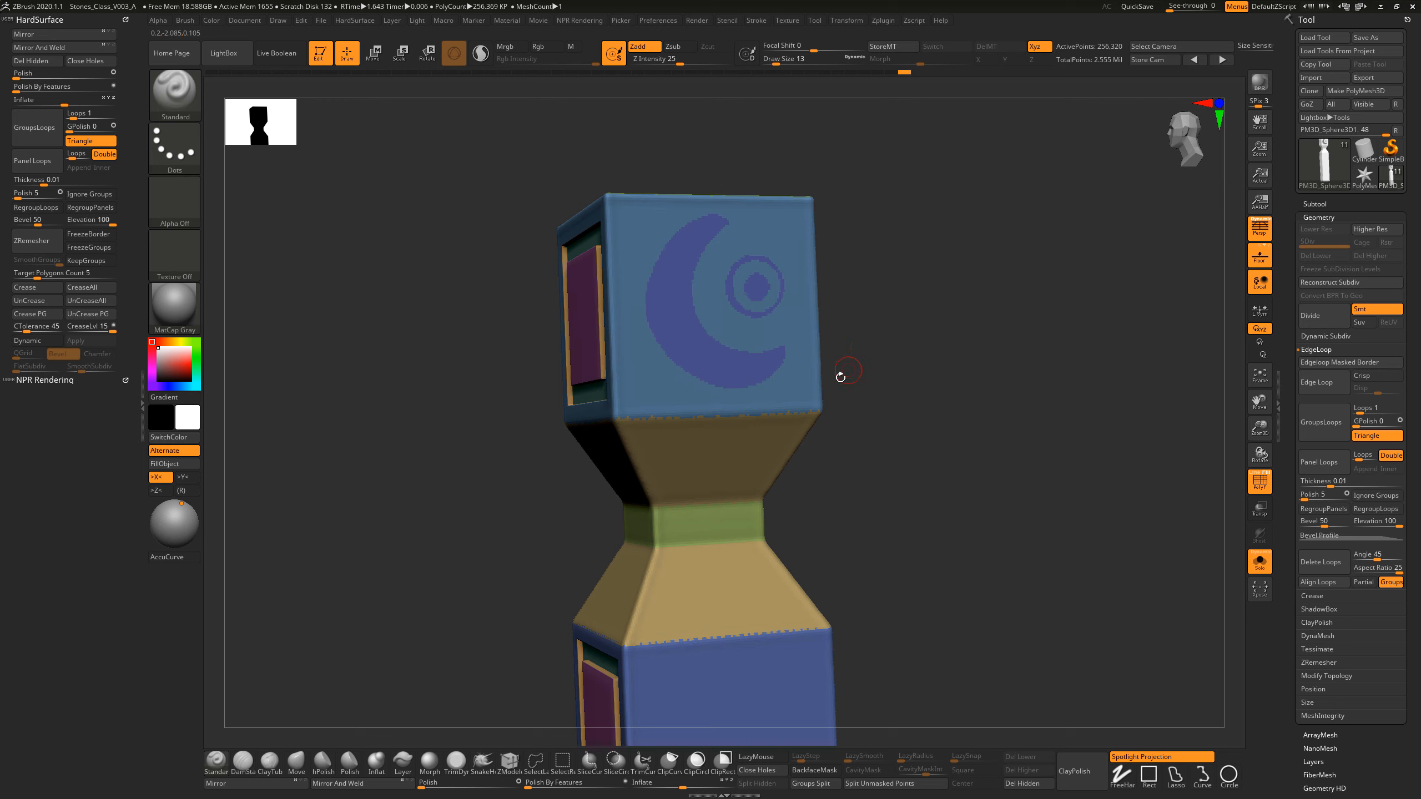
Step: Isolate the crescent-and-ring polygroup and insert a single edge loop around it with GroupsLoops at GPolish 0
drag(890, 369, 899, 392)
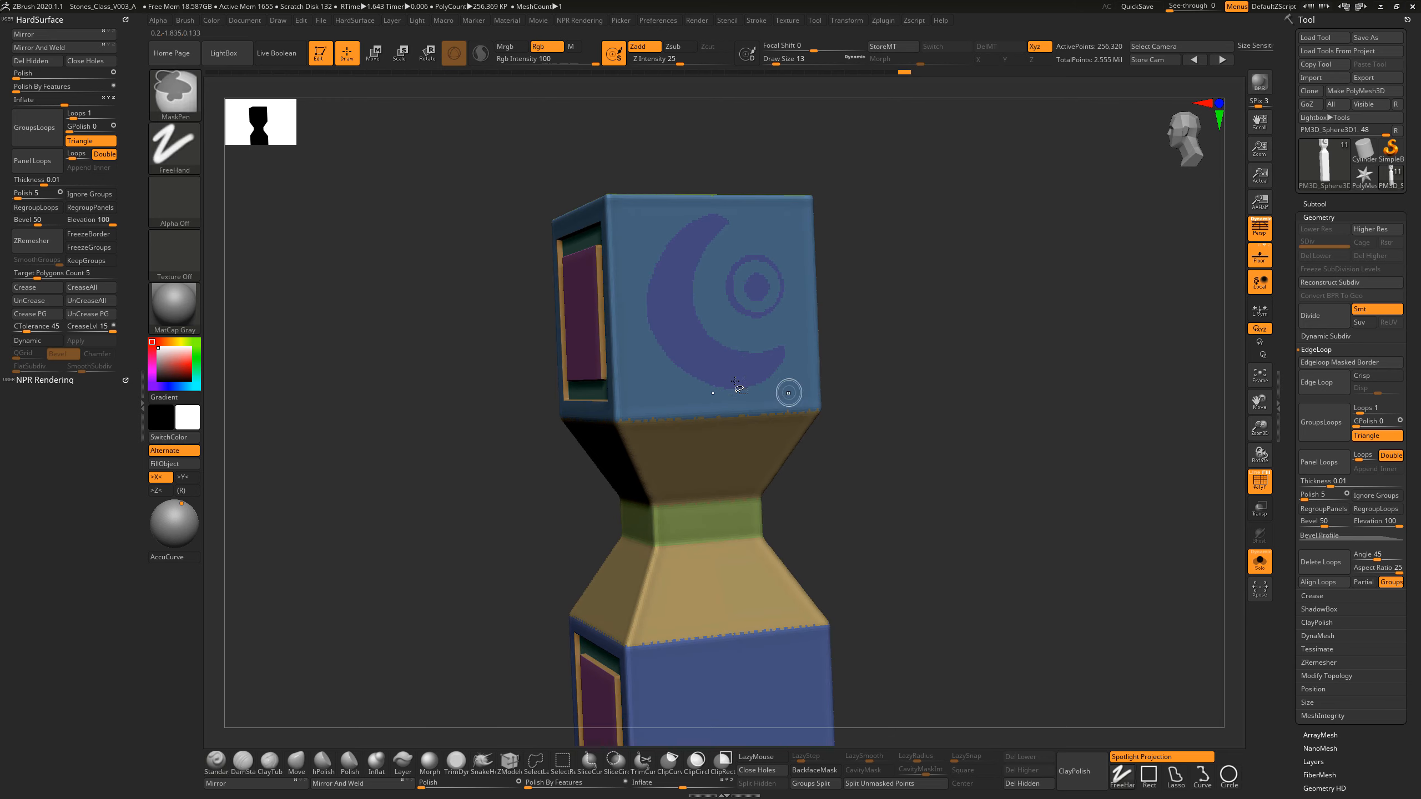
ctrl+shift+click(706, 362)
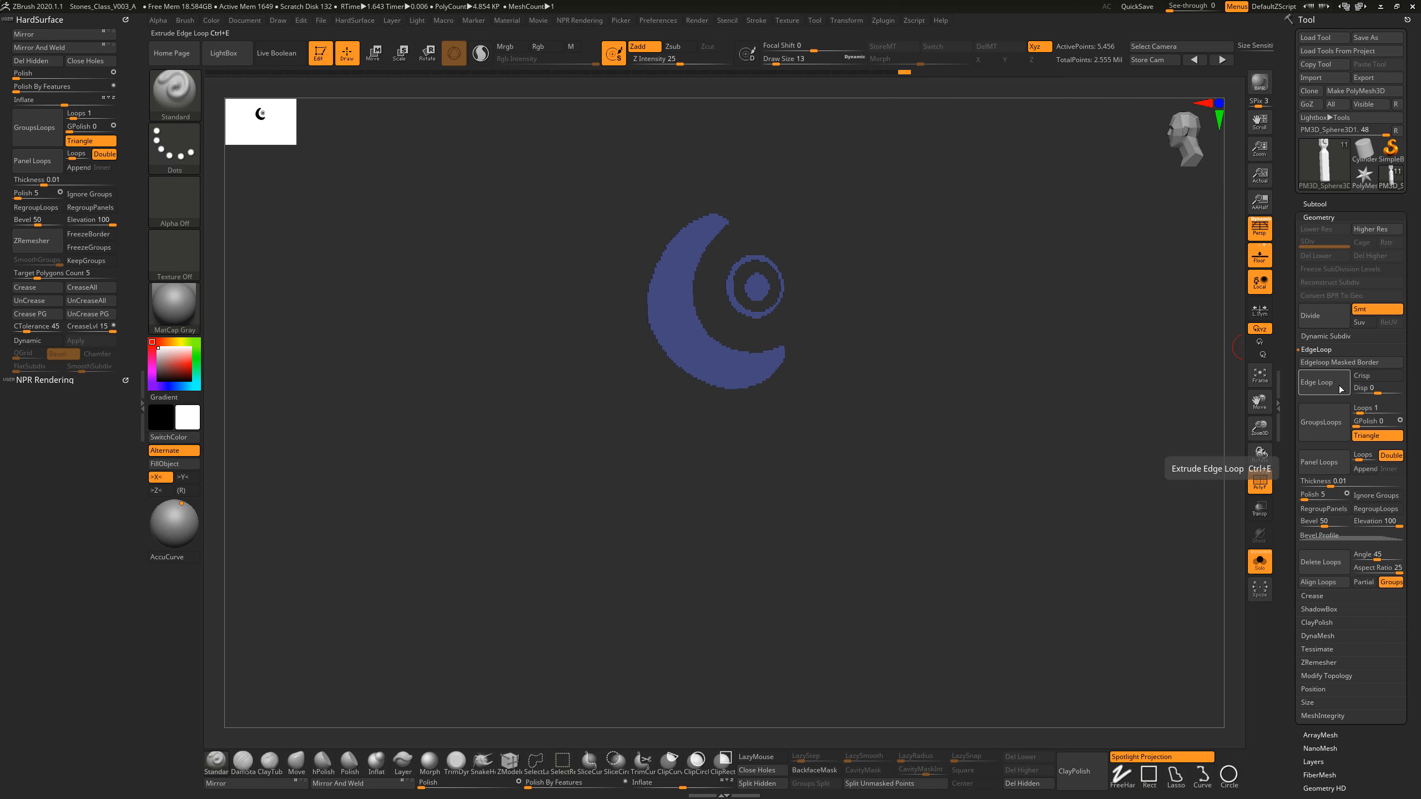
click(1332, 424)
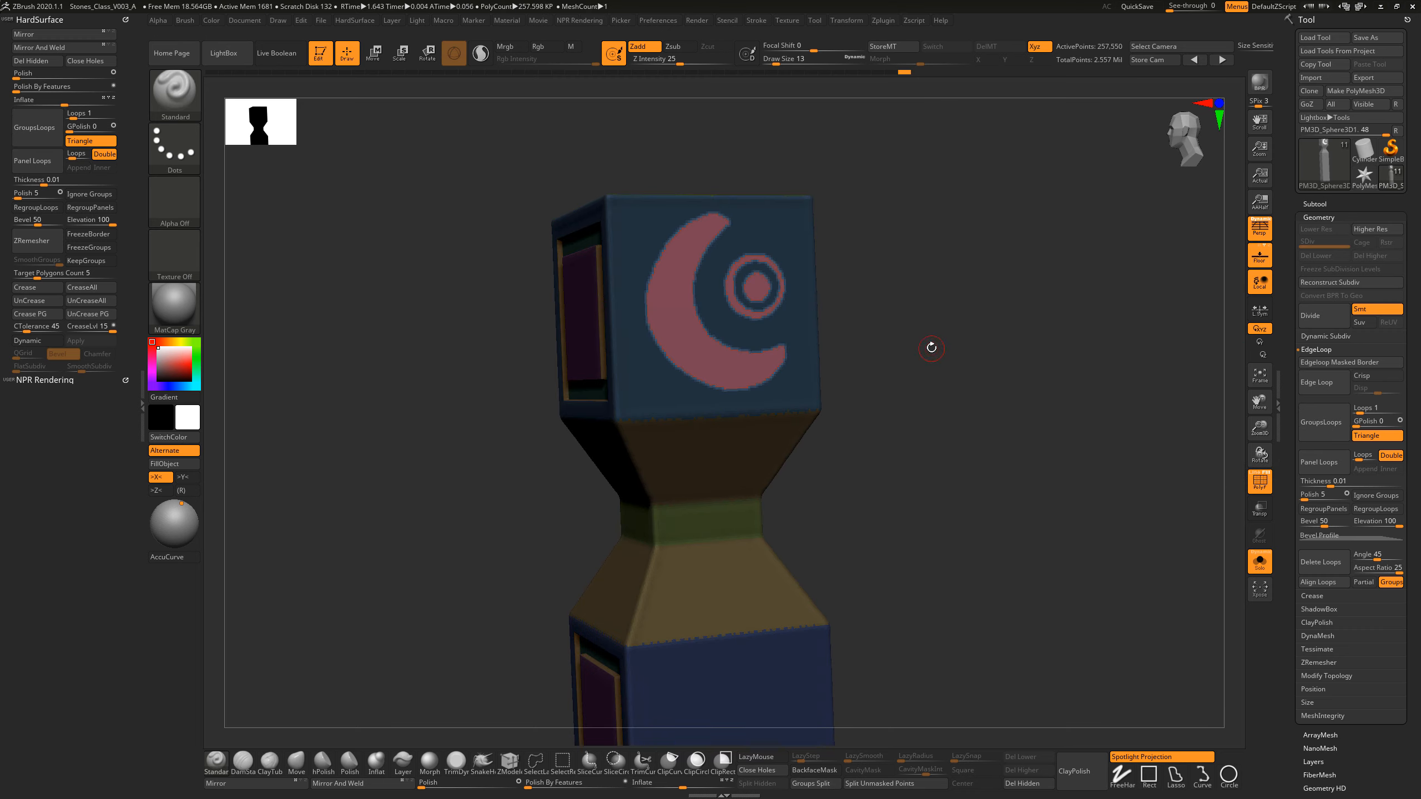
Step: Isolate the crescent-and-ring polygroup, mask it, unhide the rest of the pillar and invert the mask so only the emblem is unmasked
drag(931, 348, 745, 318)
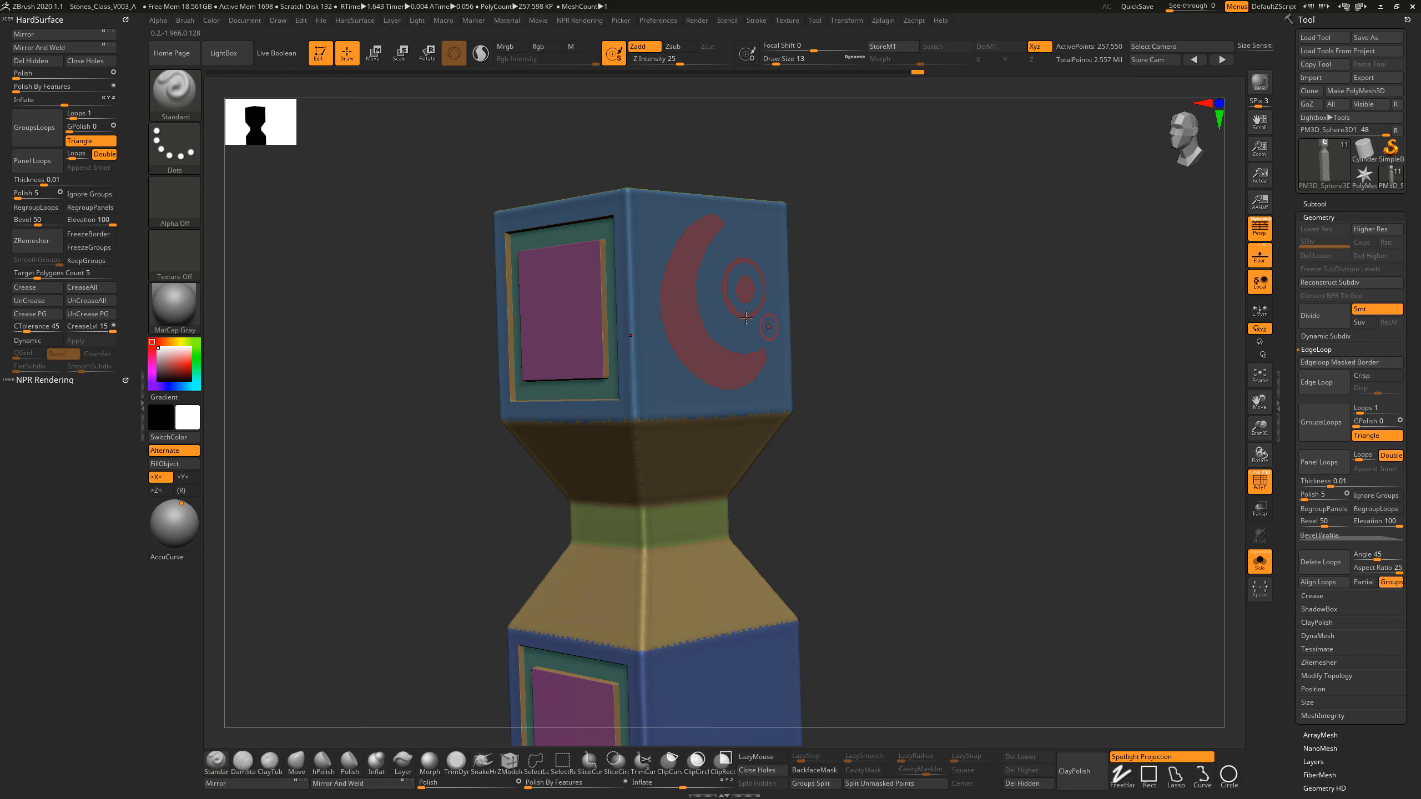
ctrl+shift+click(686, 293)
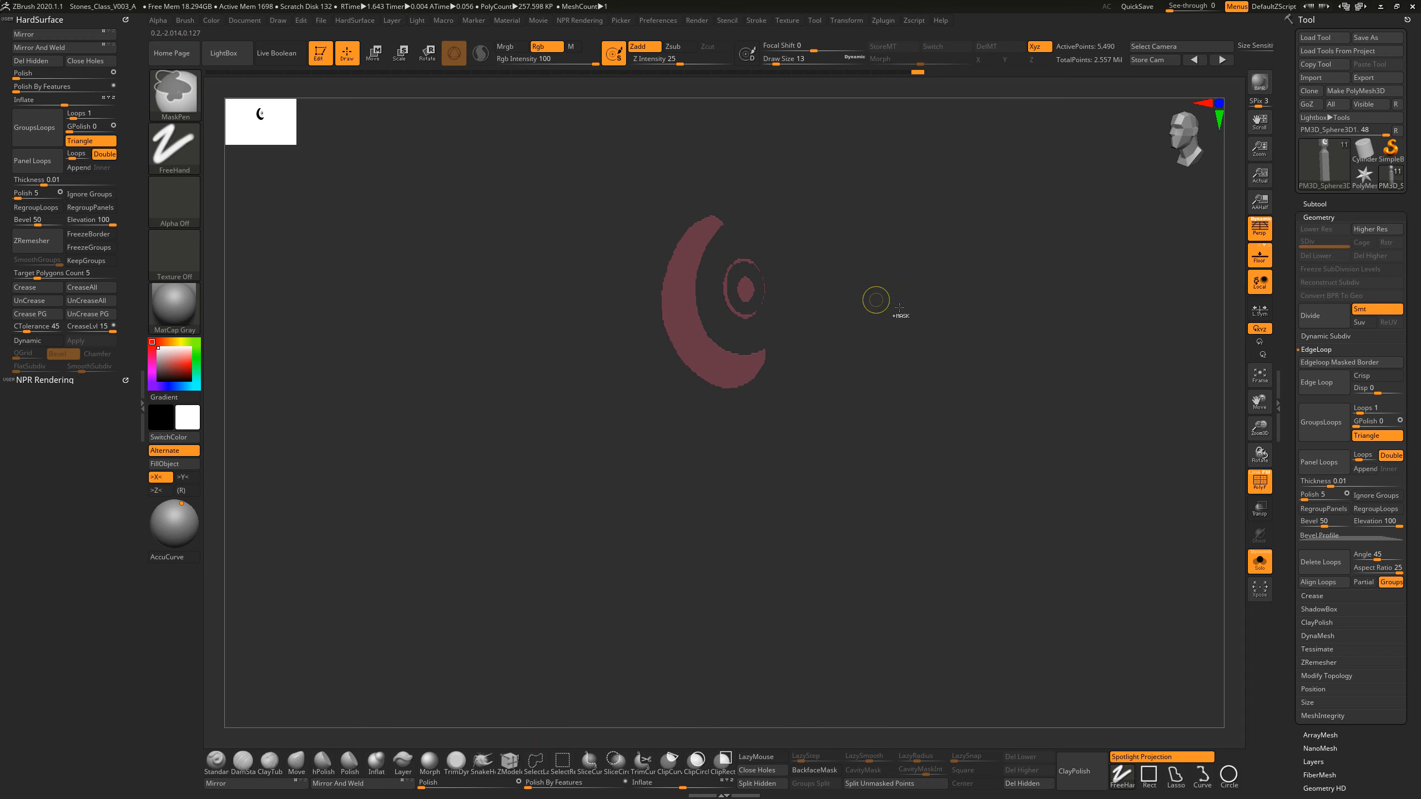
ctrl+shift+drag(913, 327, 913, 334)
ctrl+click(916, 344)
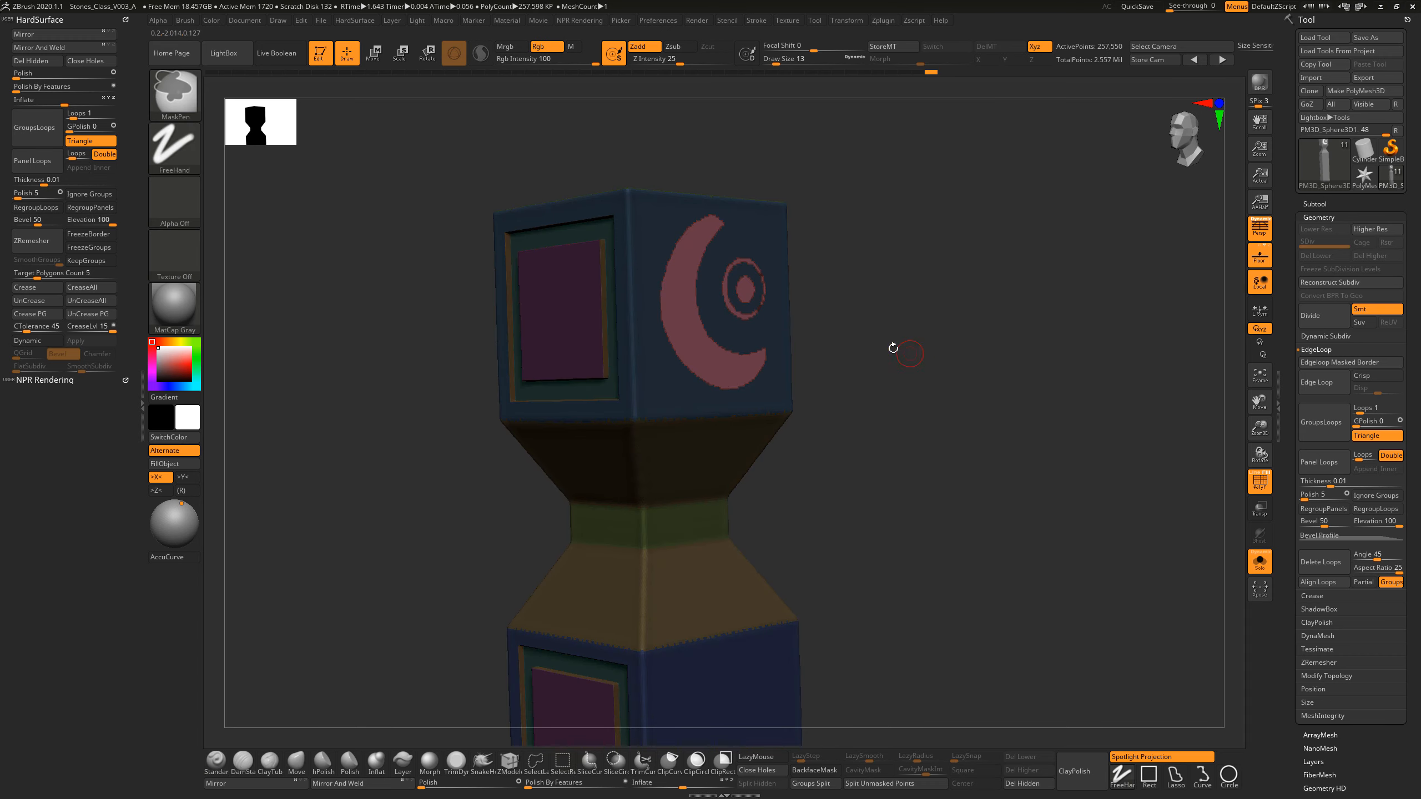
Step: Centre the gizmo on the unmasked emblem, push it slightly into the side face along the sideways axis and return to Draw mode
key(w)
click(693, 333)
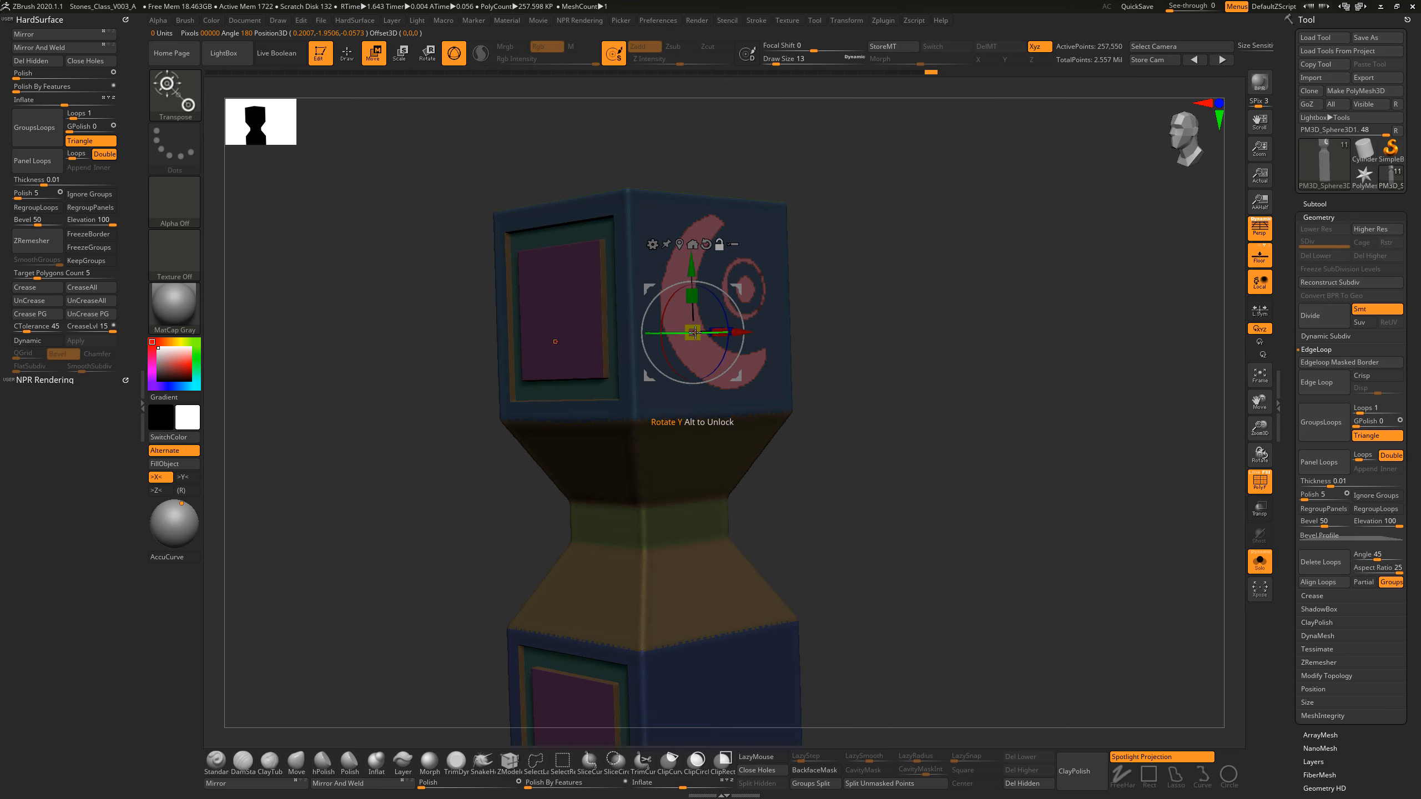
drag(863, 321, 910, 400)
alt+click(679, 244)
shift+drag(863, 268, 861, 266)
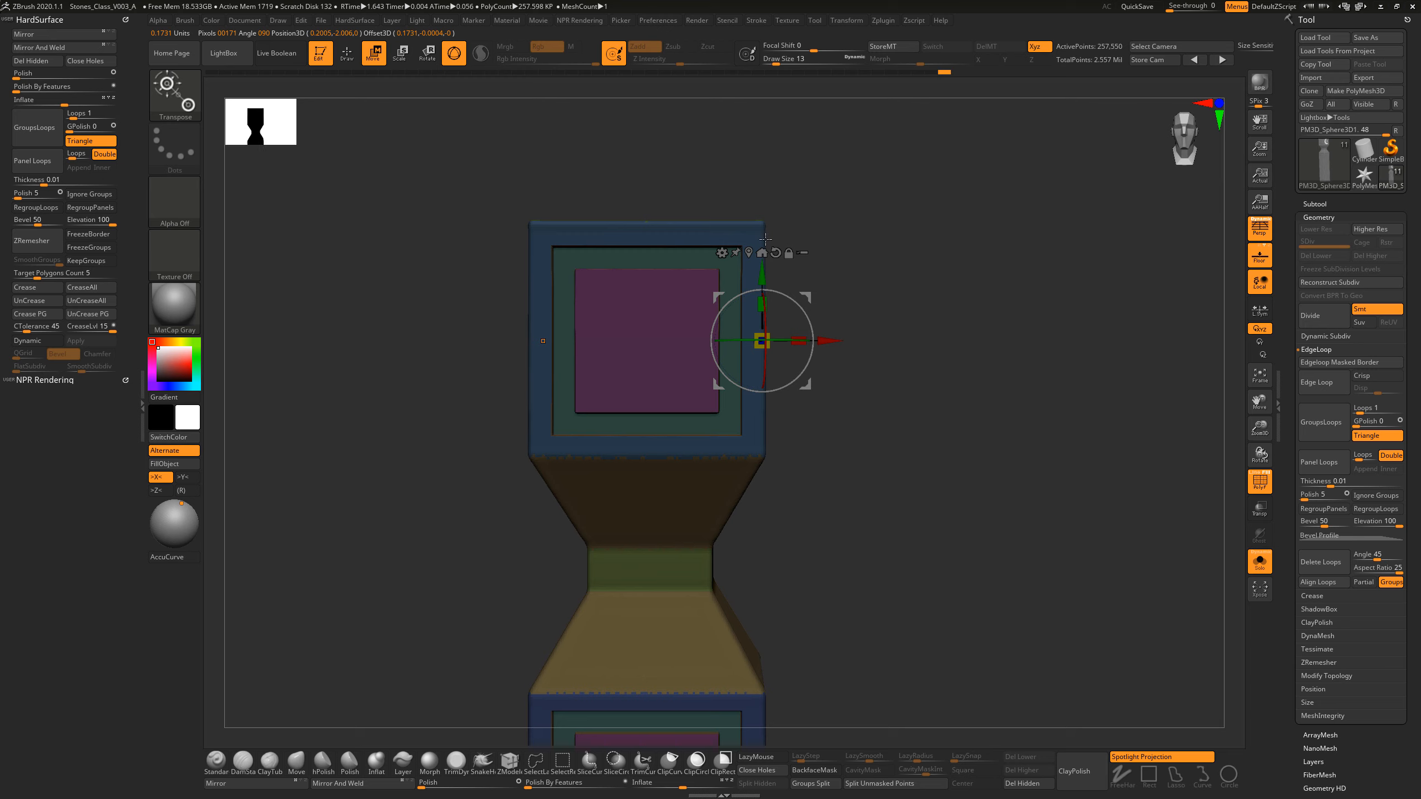
mouse_move(883, 350)
mouse_down()
mouse_move(916, 375)
mouse_move(899, 373)
mouse_up()
drag(832, 341, 830, 341)
drag(918, 361, 584, 185)
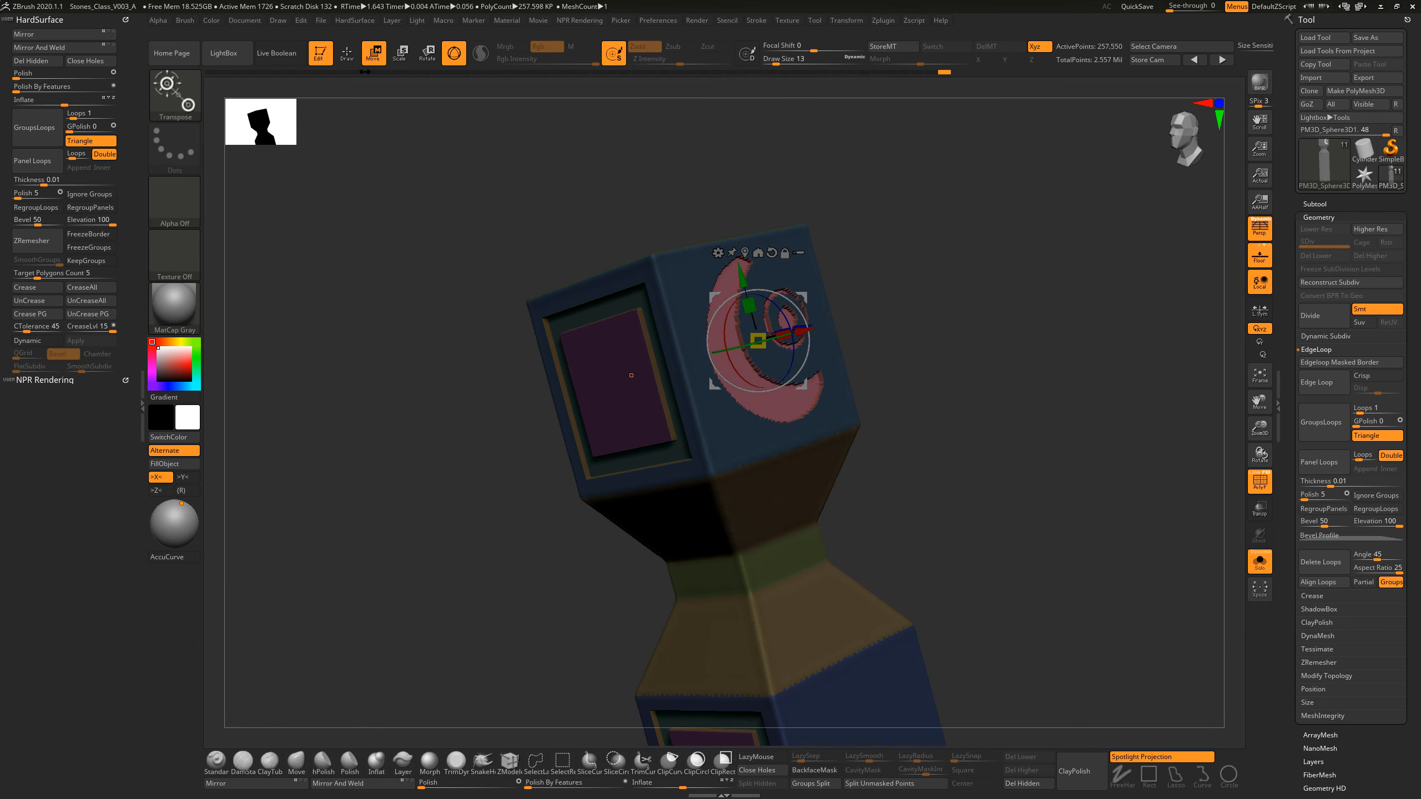
shift+drag(952, 327, 938, 365)
key(q)
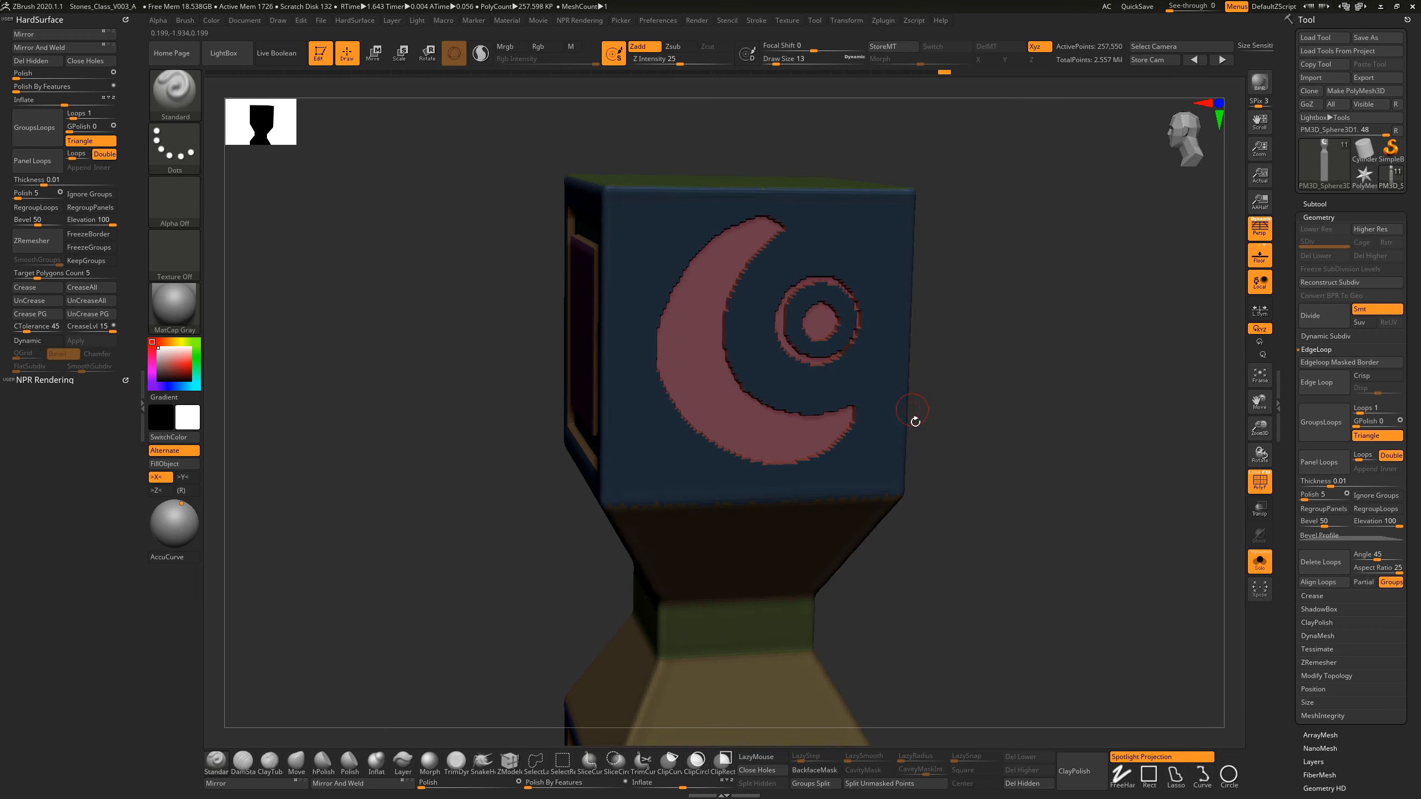
Step: Soften the mask around the recessed emblem, even out its jagged outline with Polish By Features and clear the mask
drag(916, 421, 962, 400)
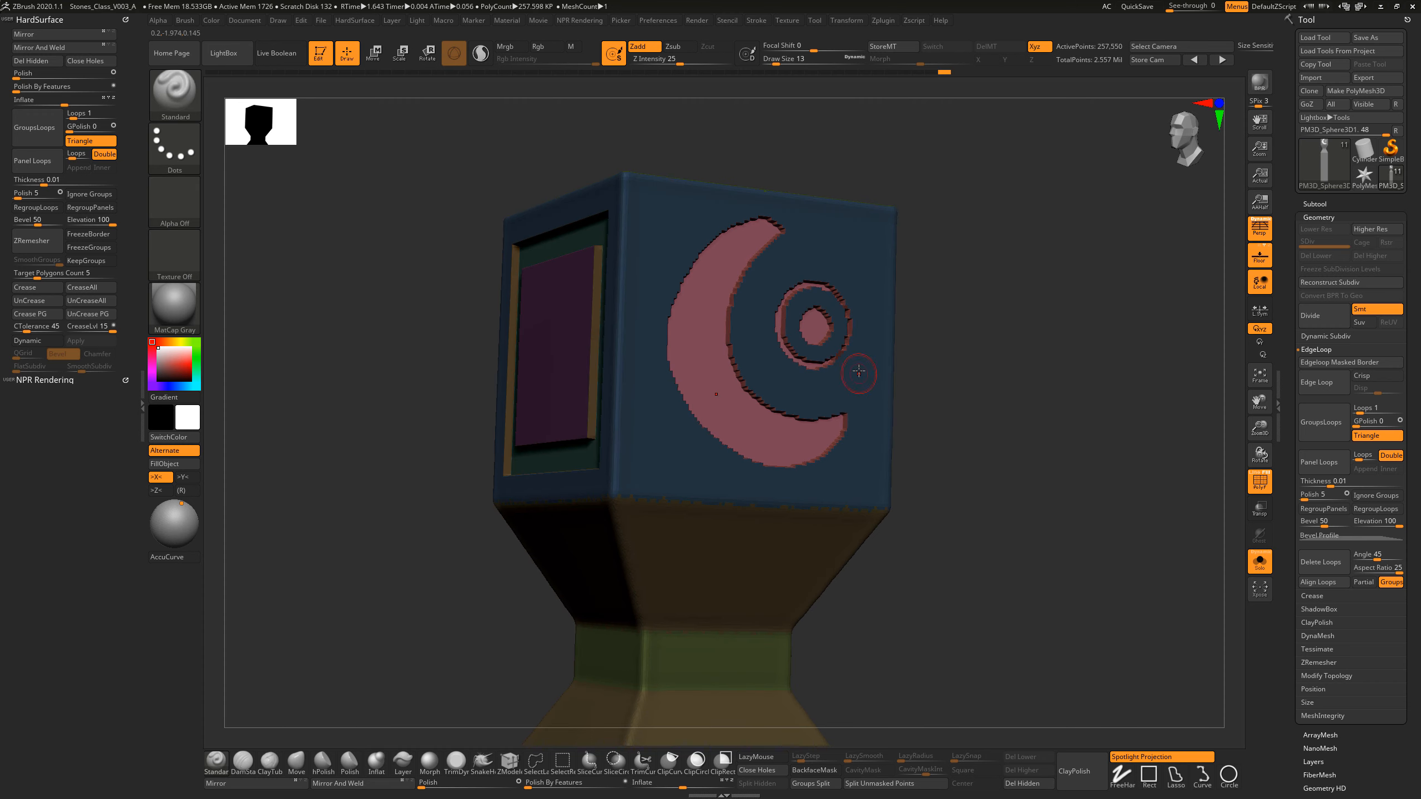
ctrl+click(860, 391)
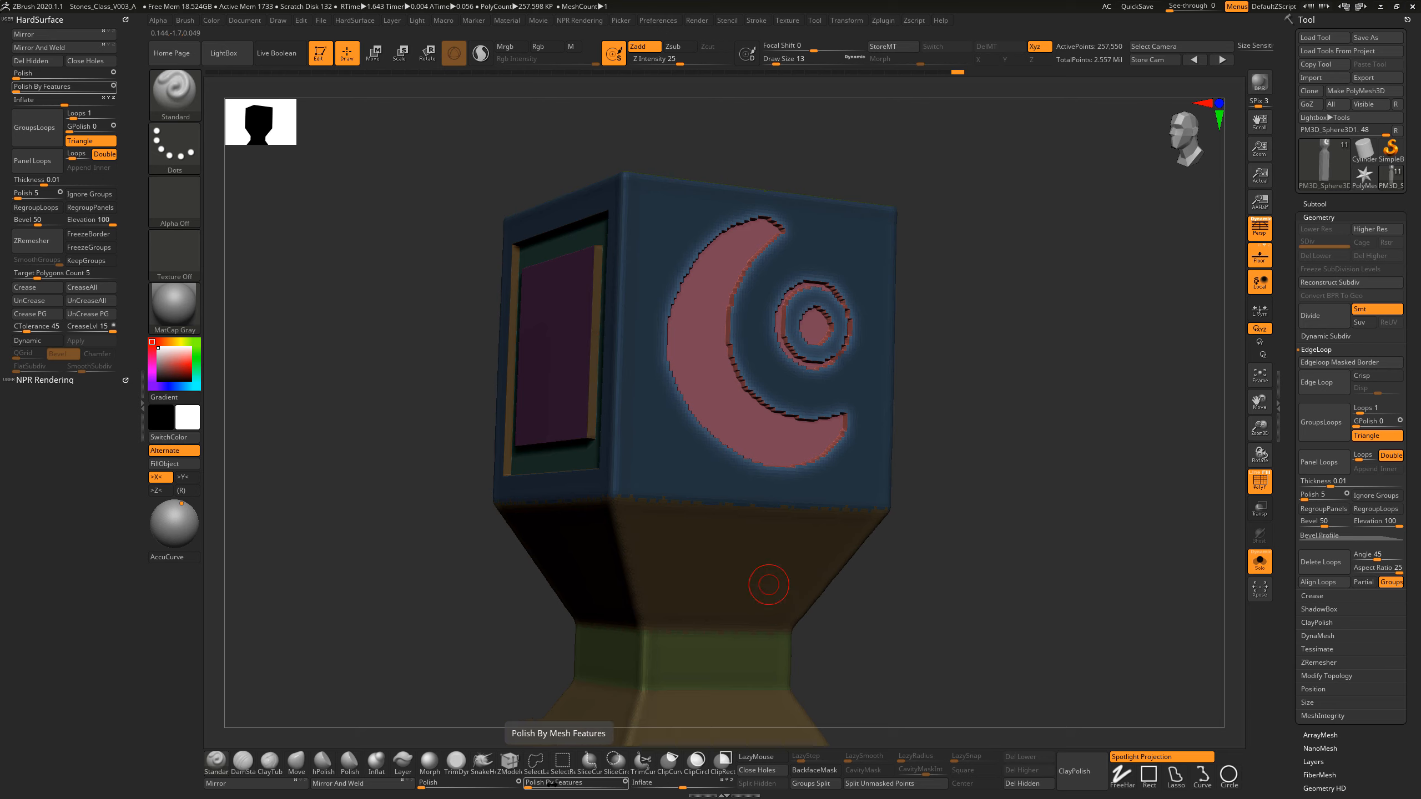
drag(528, 785, 530, 783)
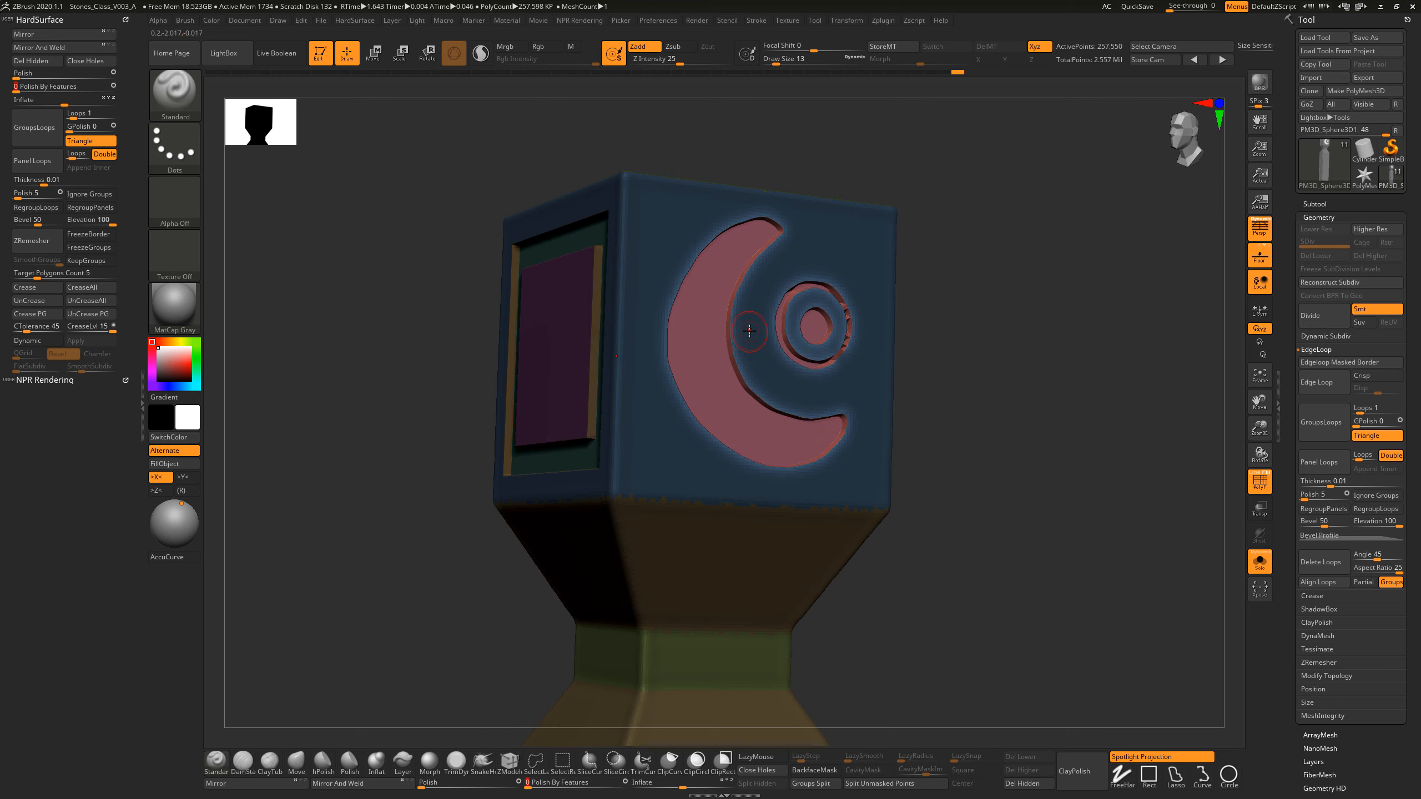
drag(923, 342, 856, 323)
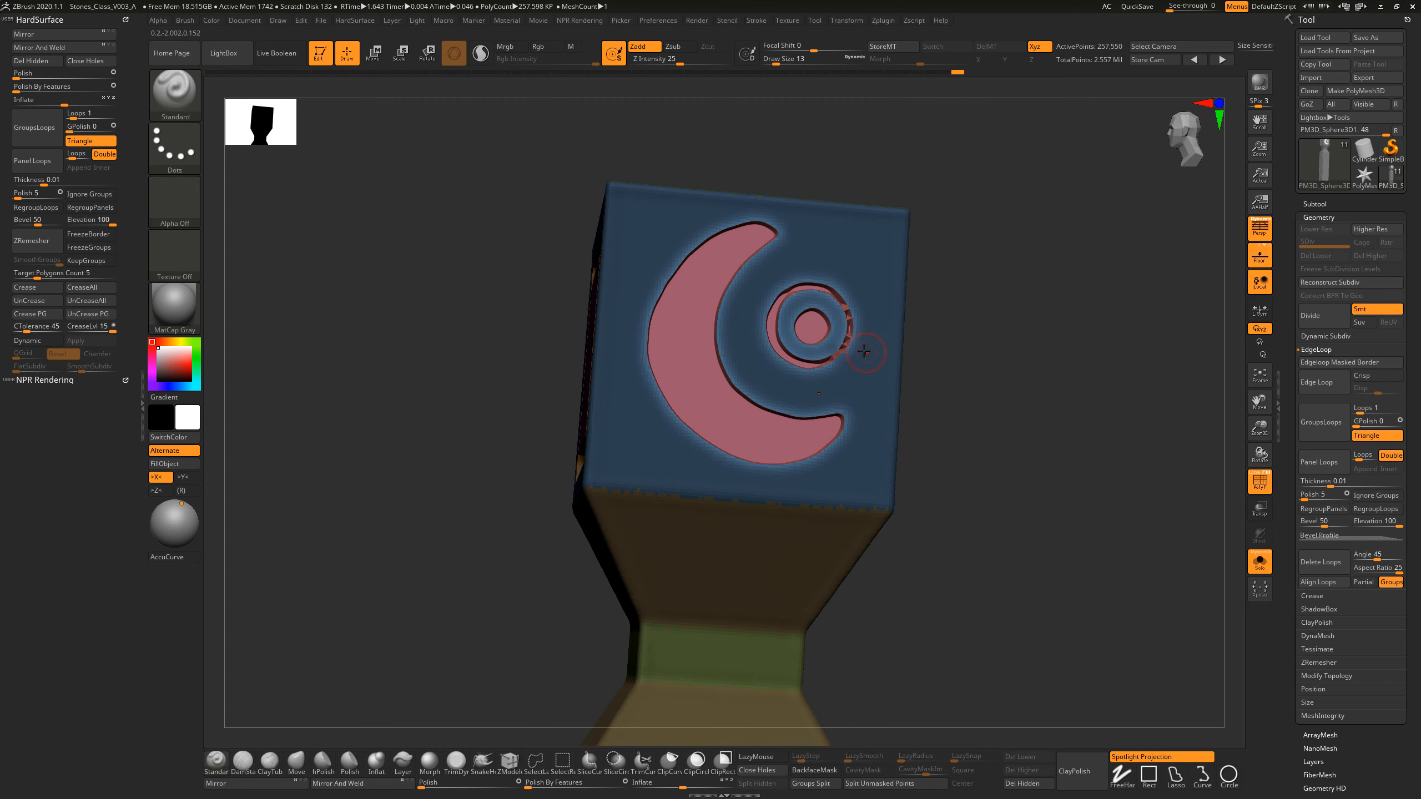
click(536, 761)
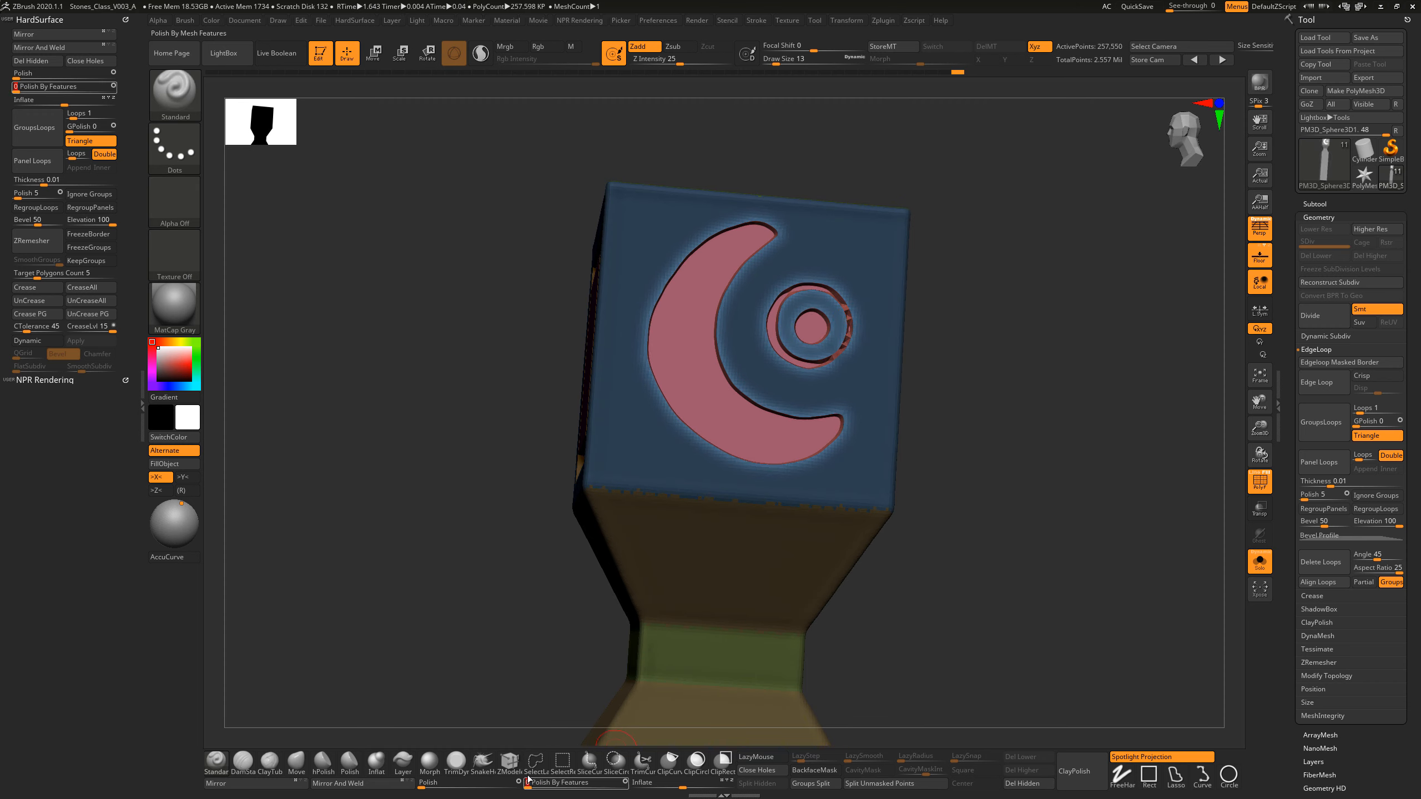
mouse_move(1002, 312)
mouse_down()
mouse_move(989, 357)
mouse_move(929, 307)
mouse_up()
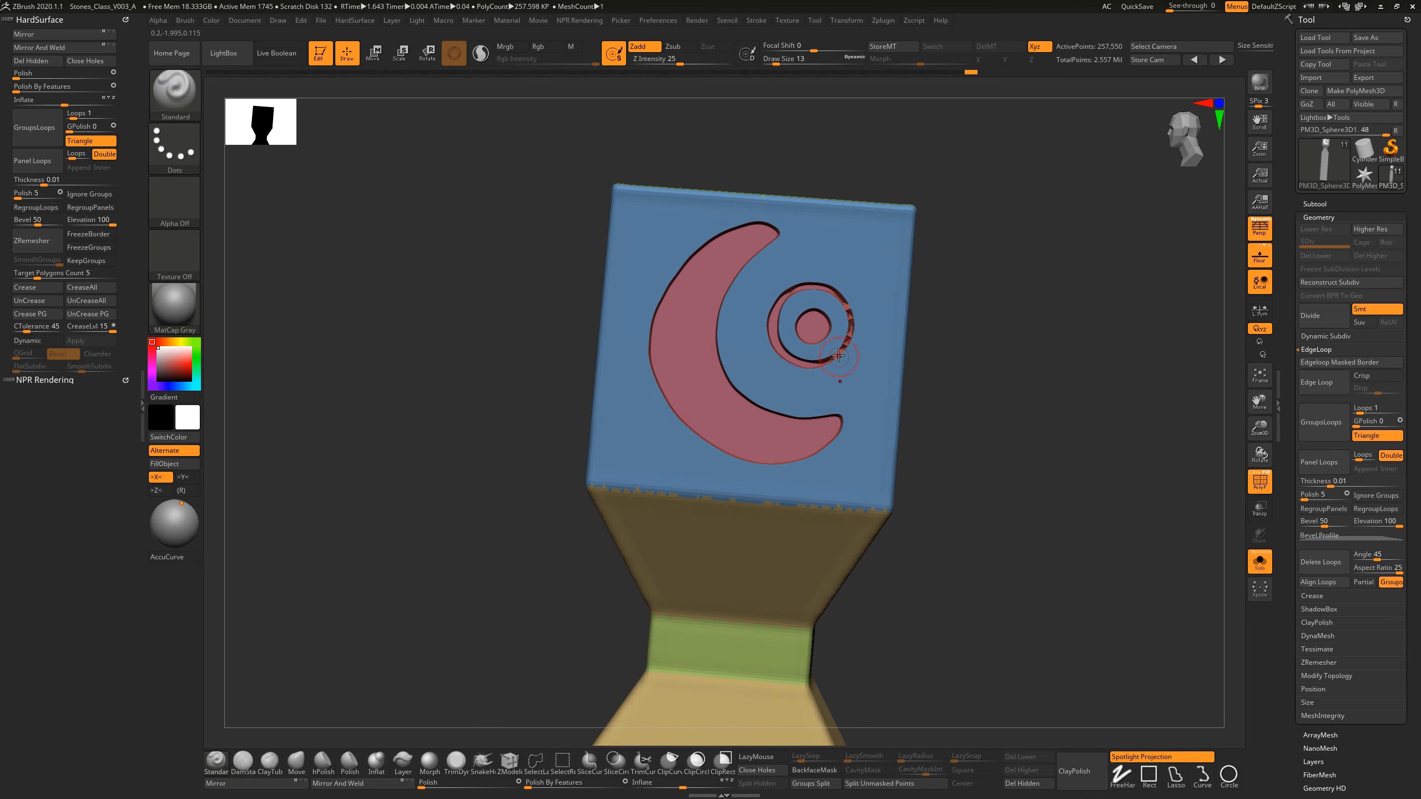
Step: Smooth the ring's broken outer edge, apply Polish By Features up to 29 and turn off the polyframe display
key(shift)
mouse_move(846, 344)
shift+mouse_down()
mouse_move(833, 367)
mouse_move(849, 320)
mouse_move(835, 292)
mouse_move(841, 363)
mouse_move(850, 322)
mouse_move(855, 341)
shift+mouse_up()
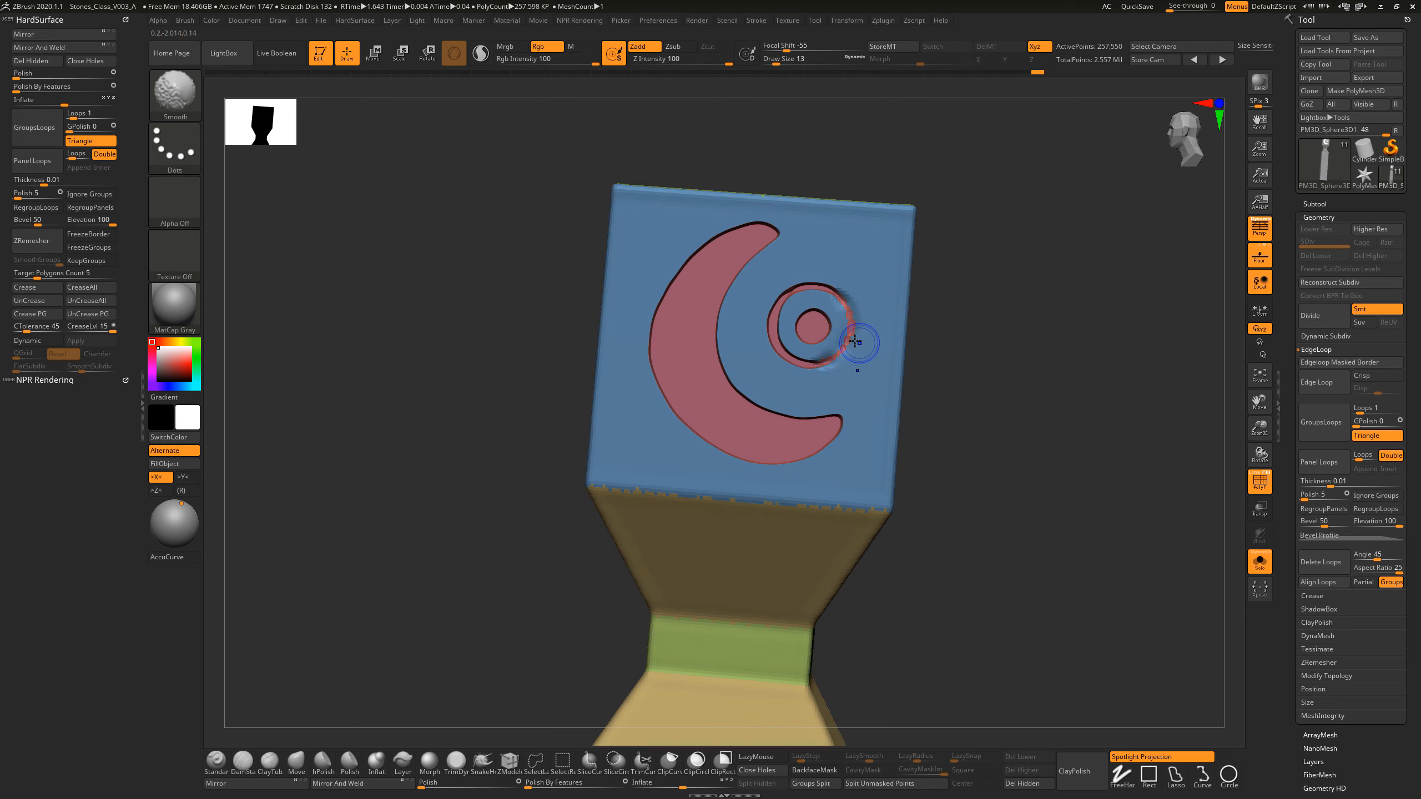
click(533, 787)
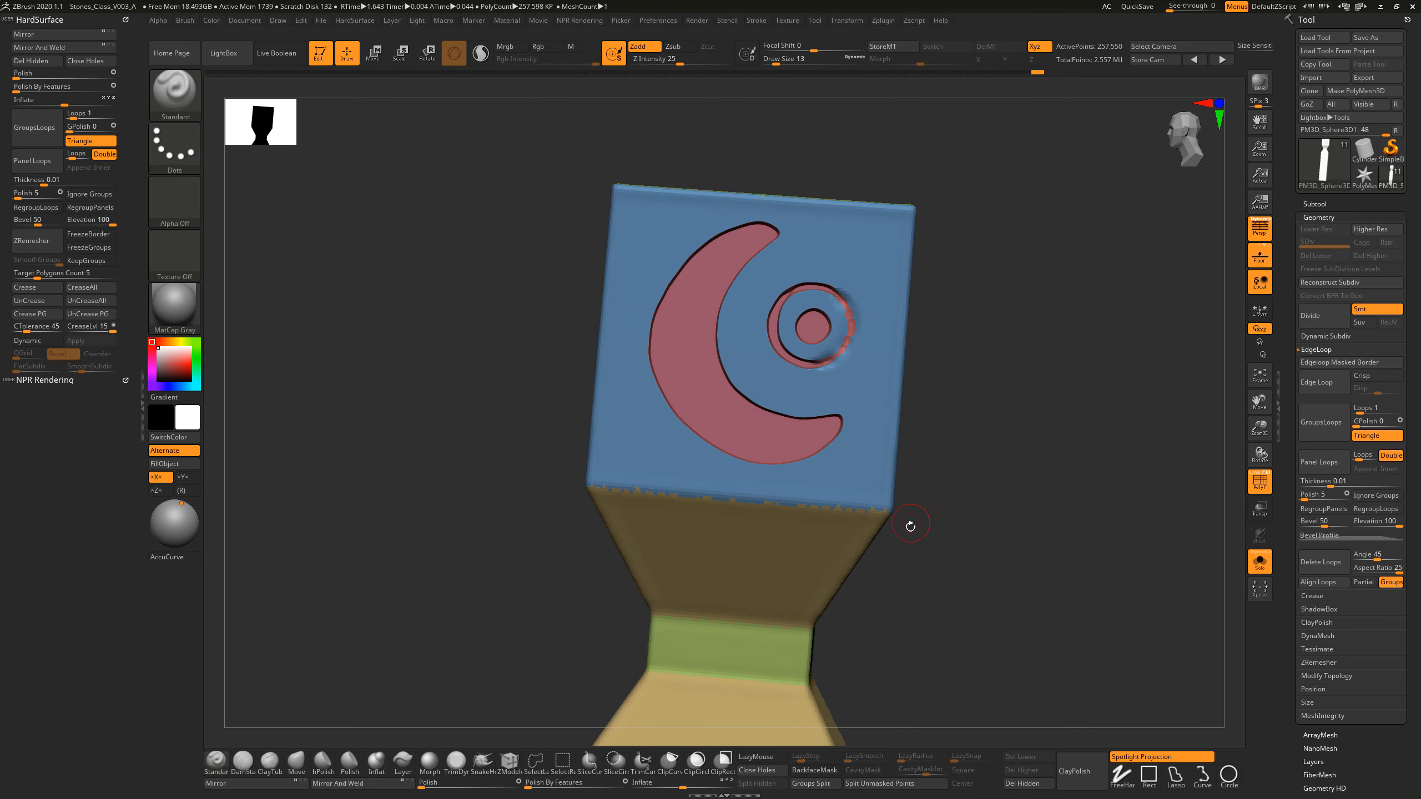
drag(911, 527, 917, 466)
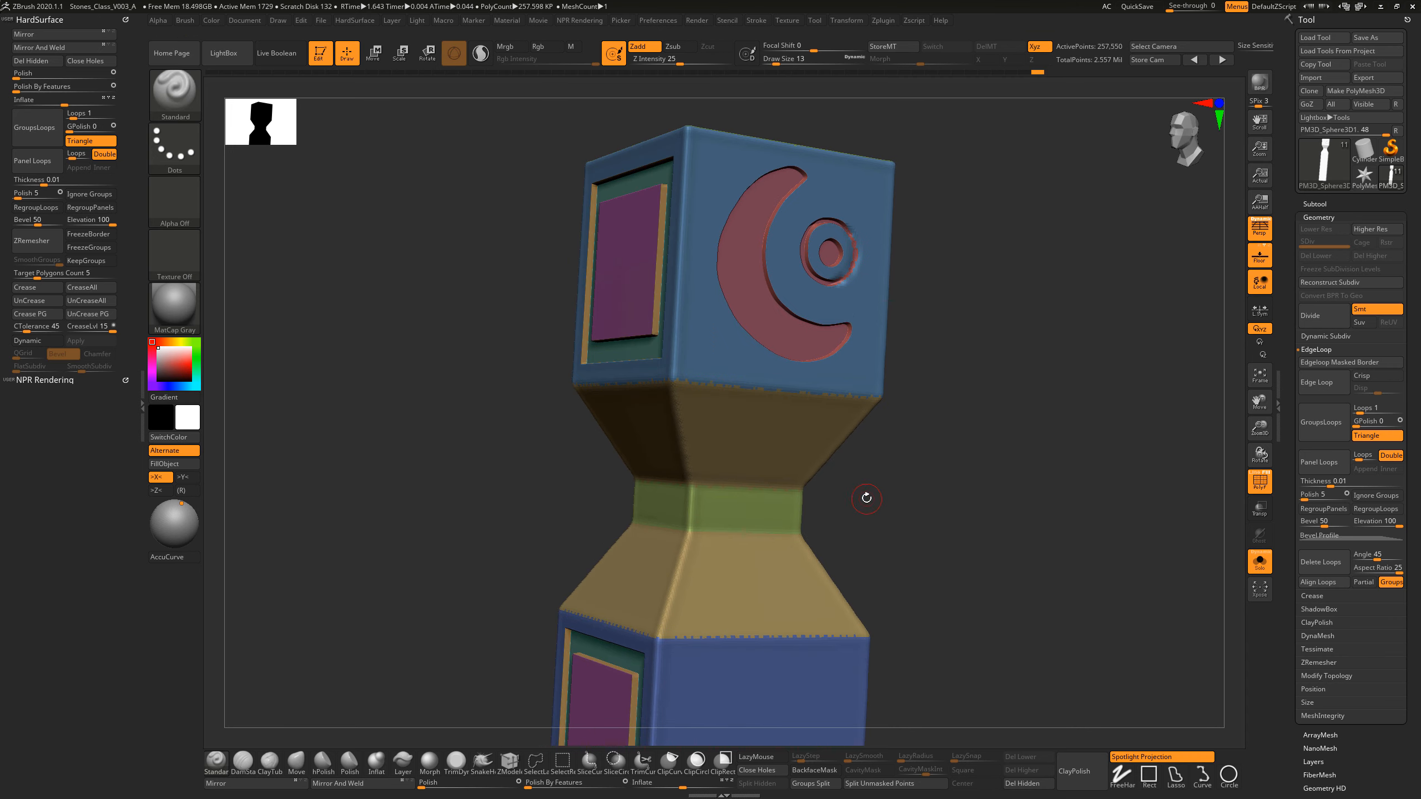
click(531, 784)
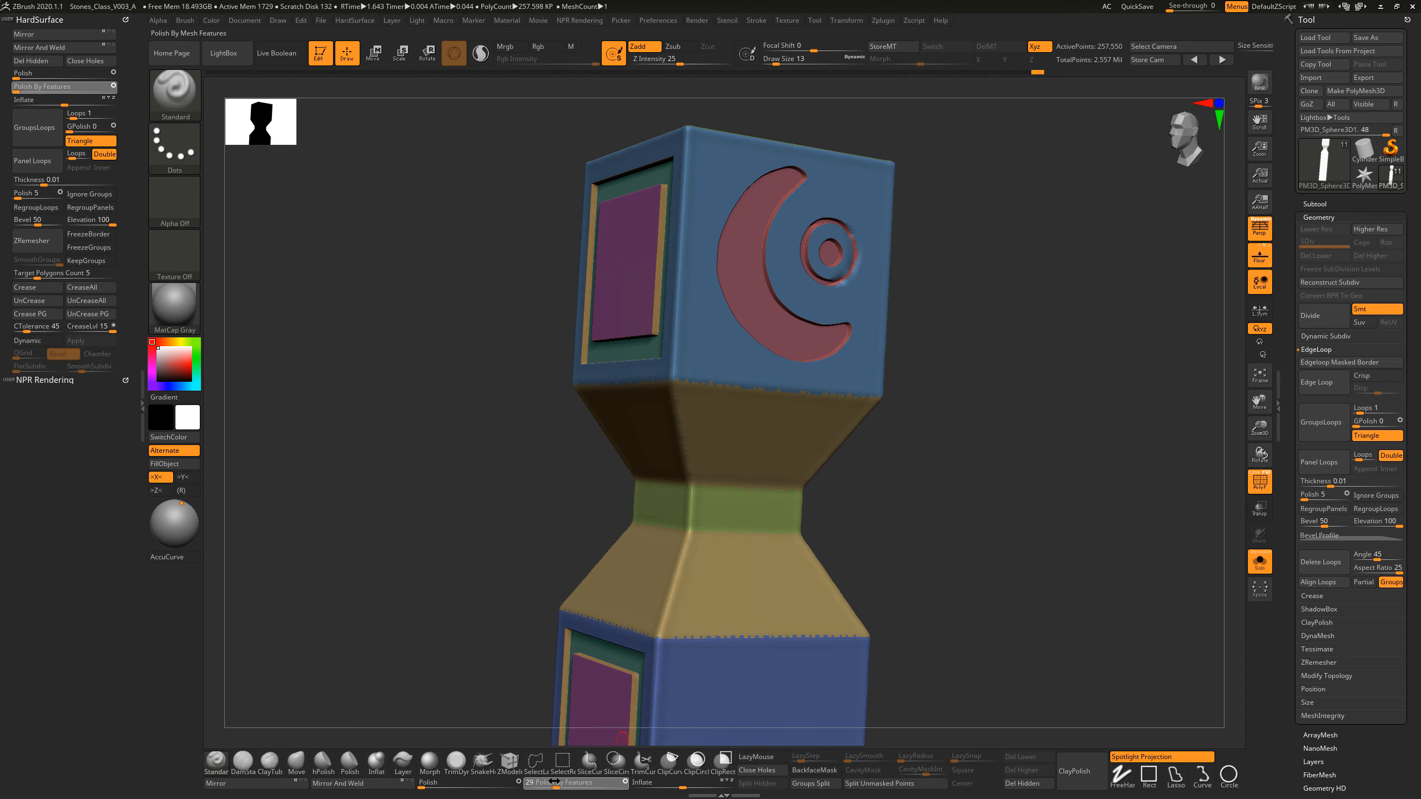
drag(946, 531, 946, 502)
alt+drag(1005, 547, 987, 447)
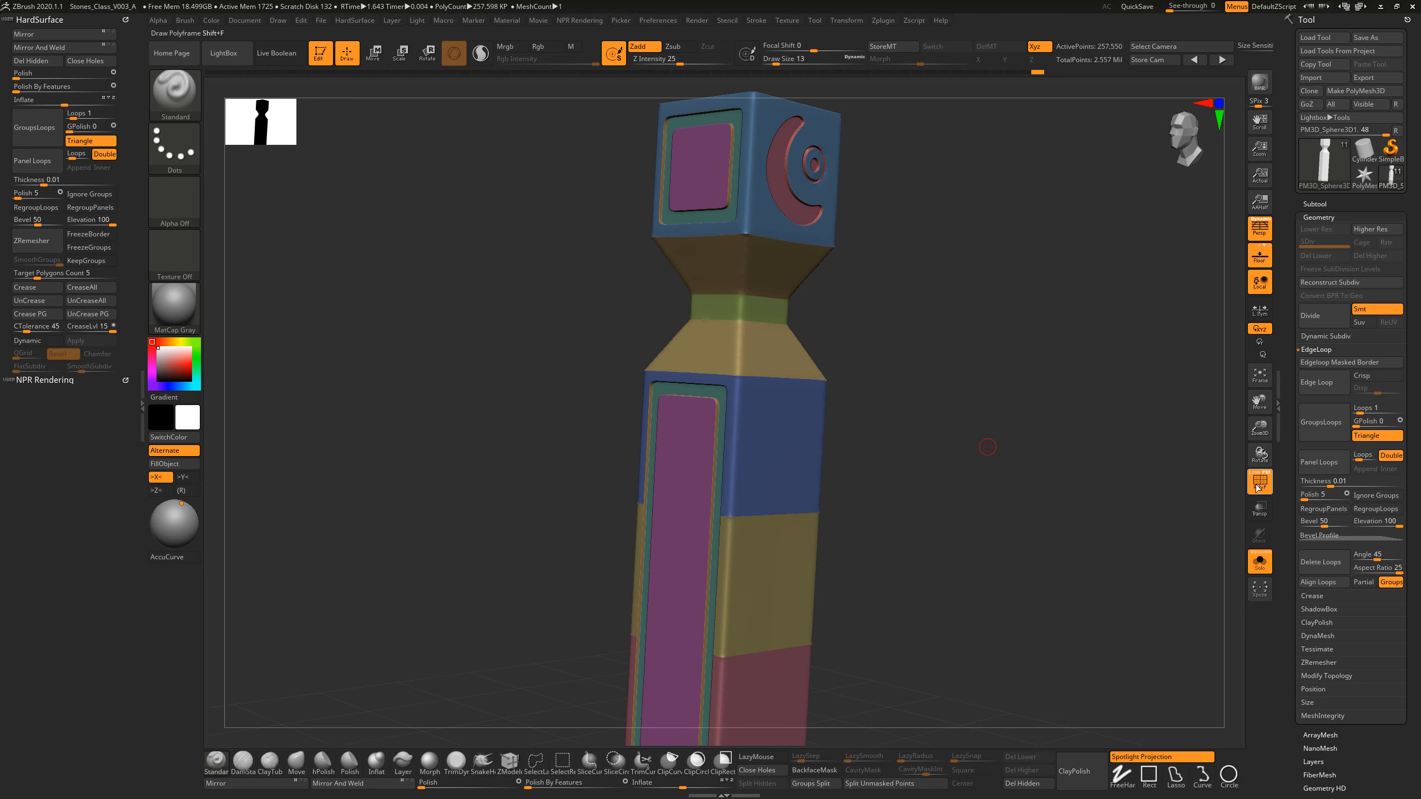
click(1262, 488)
mouse_move(996, 472)
mouse_down()
mouse_move(1021, 480)
mouse_move(985, 479)
mouse_move(983, 438)
mouse_move(1002, 444)
mouse_move(1004, 483)
mouse_move(896, 361)
mouse_up()
Step: Undo the emblem's polishing, recess and masking, back to the flat side face
key(ctrl)
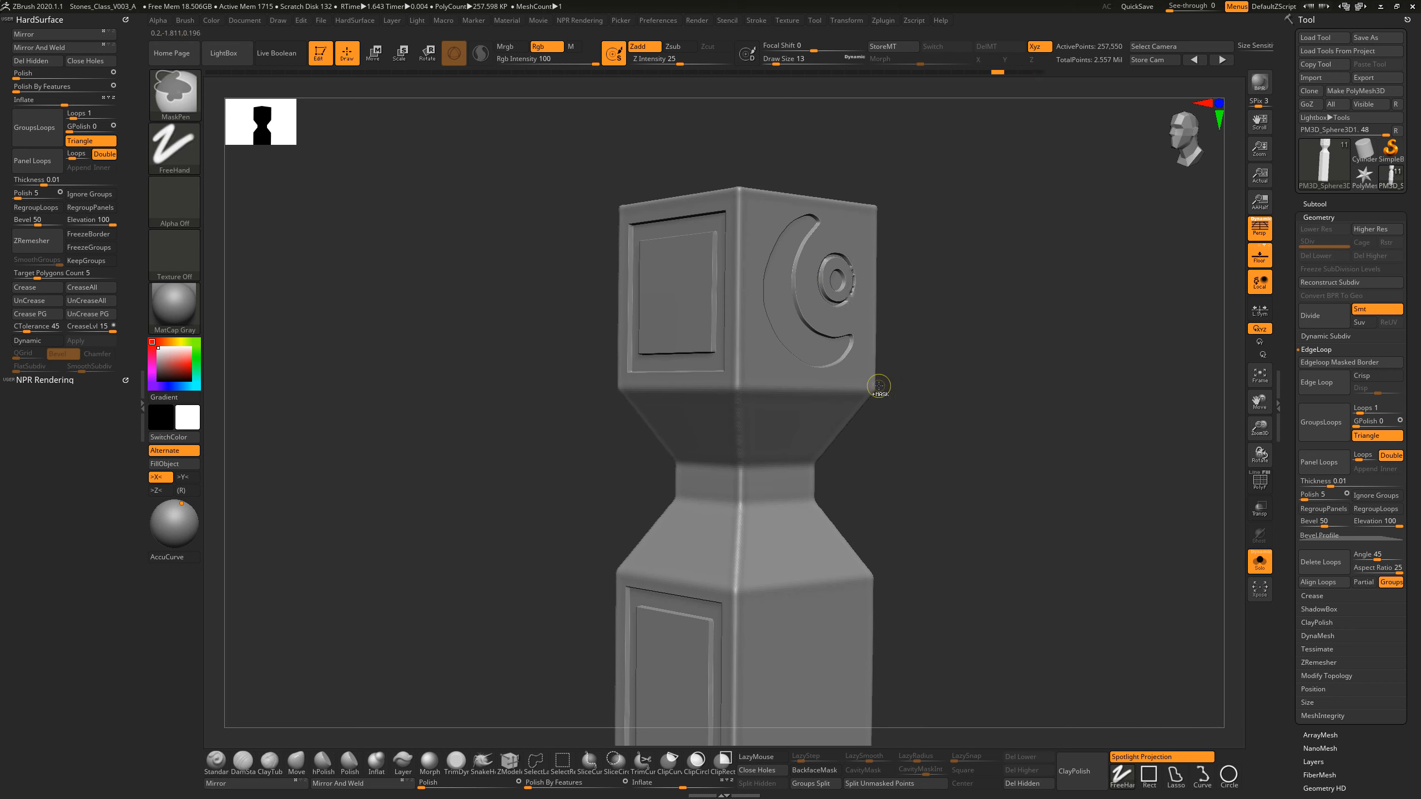
ctrl+click(878, 386)
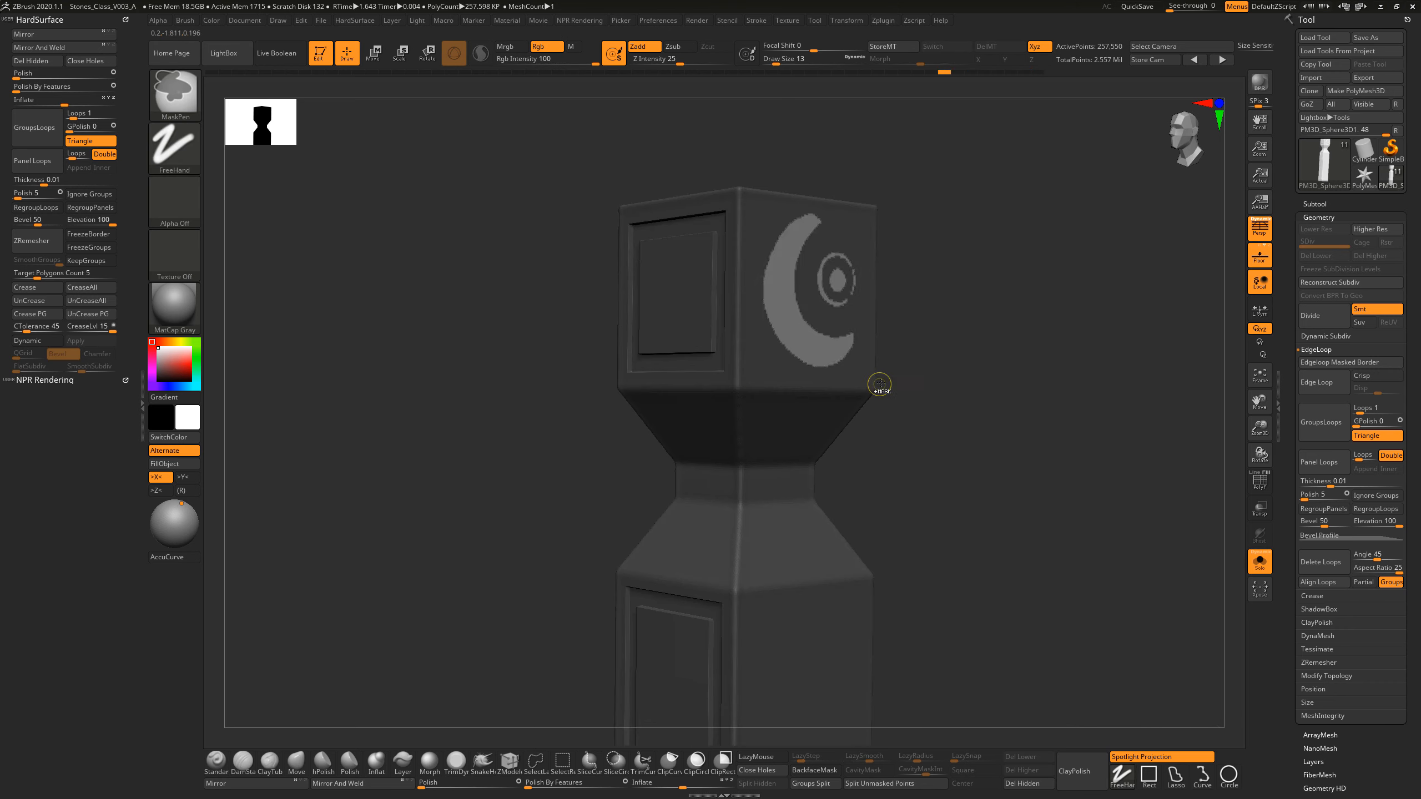
ctrl+click(913, 374)
key(ctrl+h)
ctrl+shift+click(922, 375)
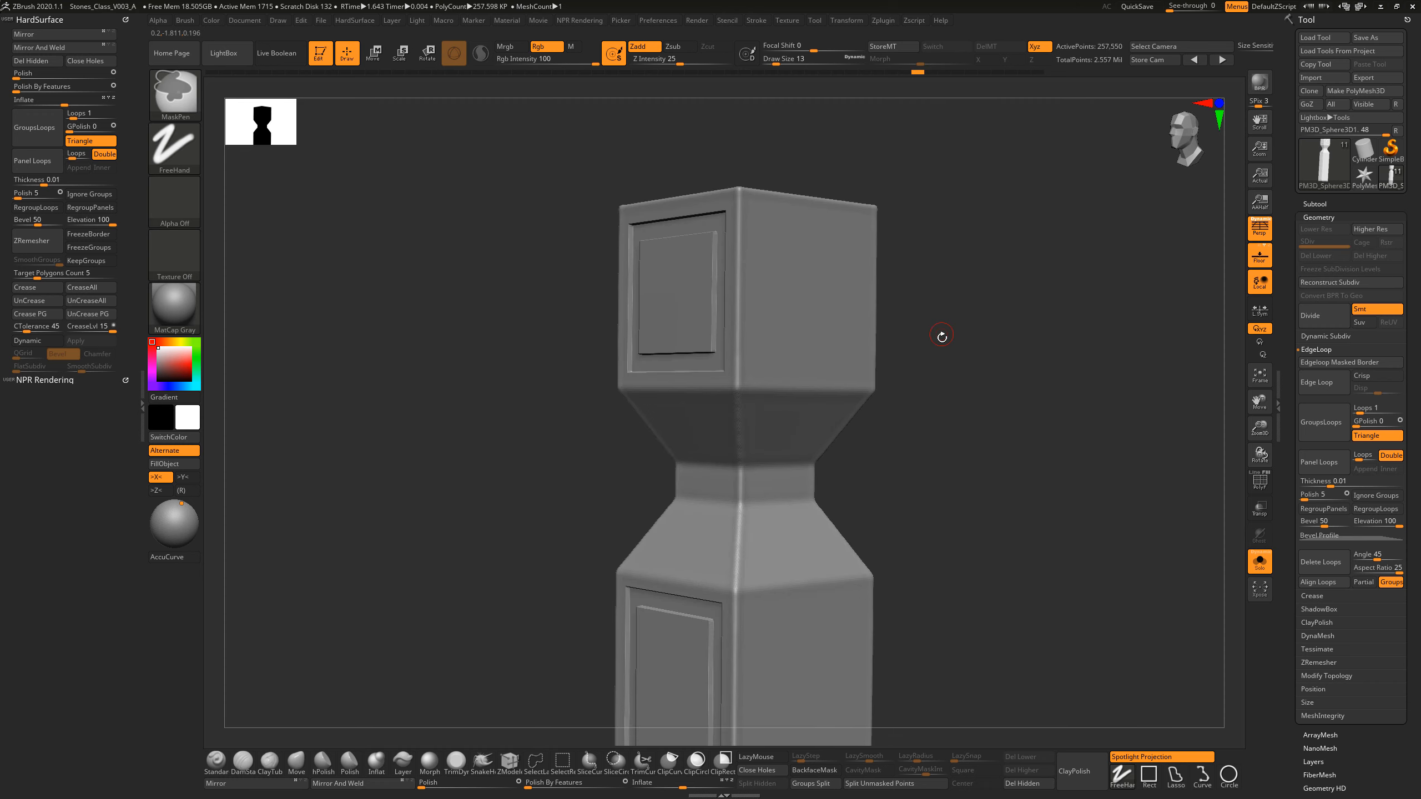
Step: Set the DynaMesh resolution to 904, remesh the pillar and briefly turn on the polyframe display to inspect the polygroups
mouse_move(984, 483)
mouse_down()
mouse_move(949, 447)
mouse_move(958, 474)
mouse_up()
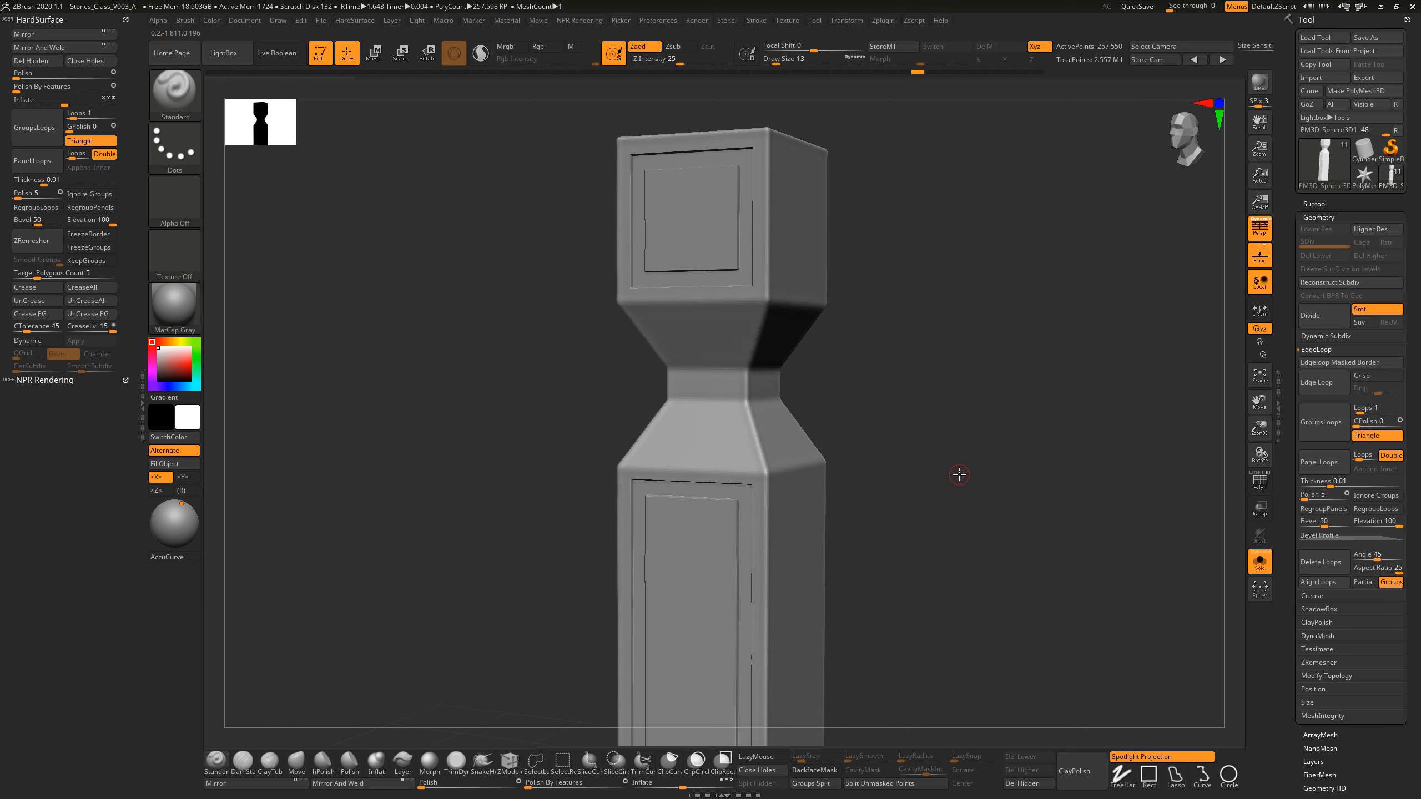
click(1318, 350)
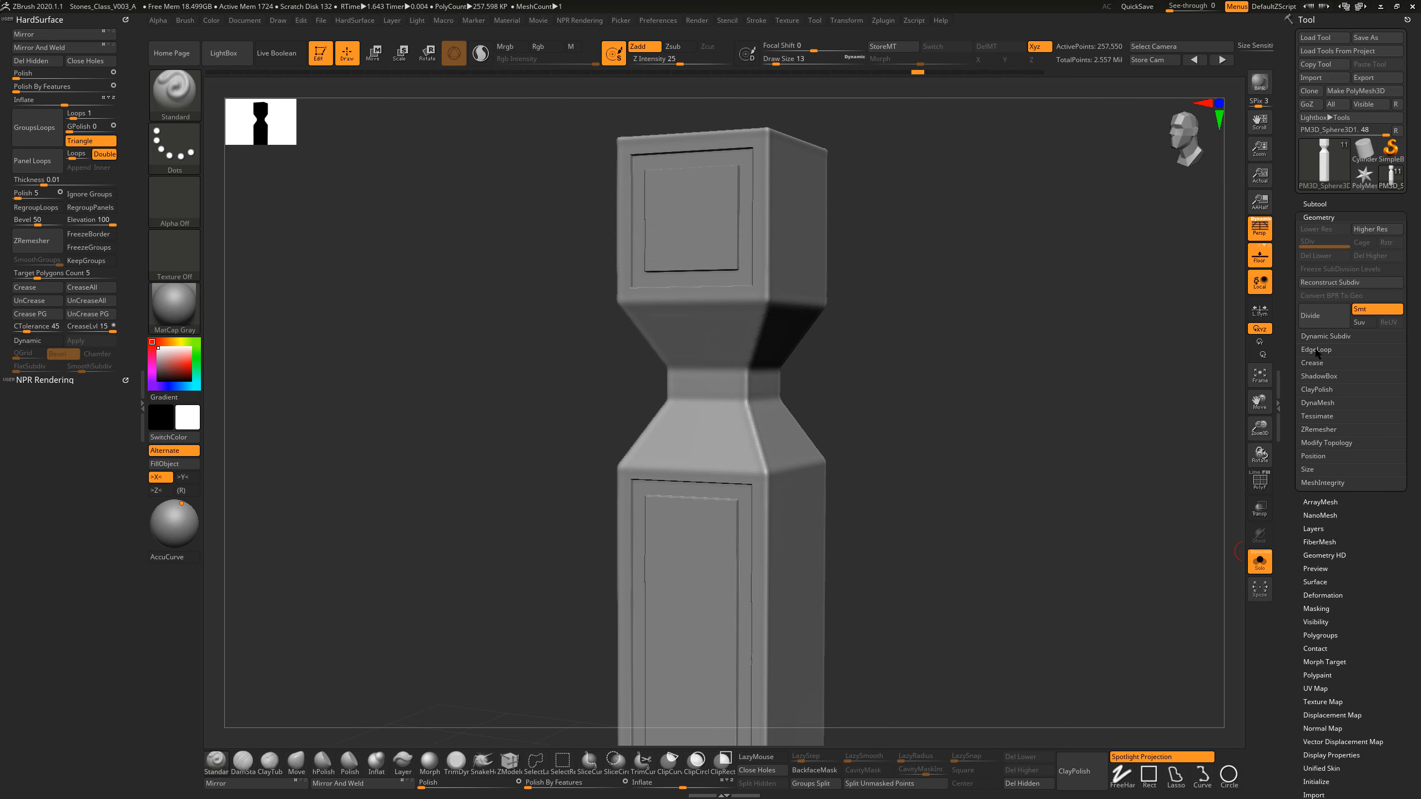
click(1325, 402)
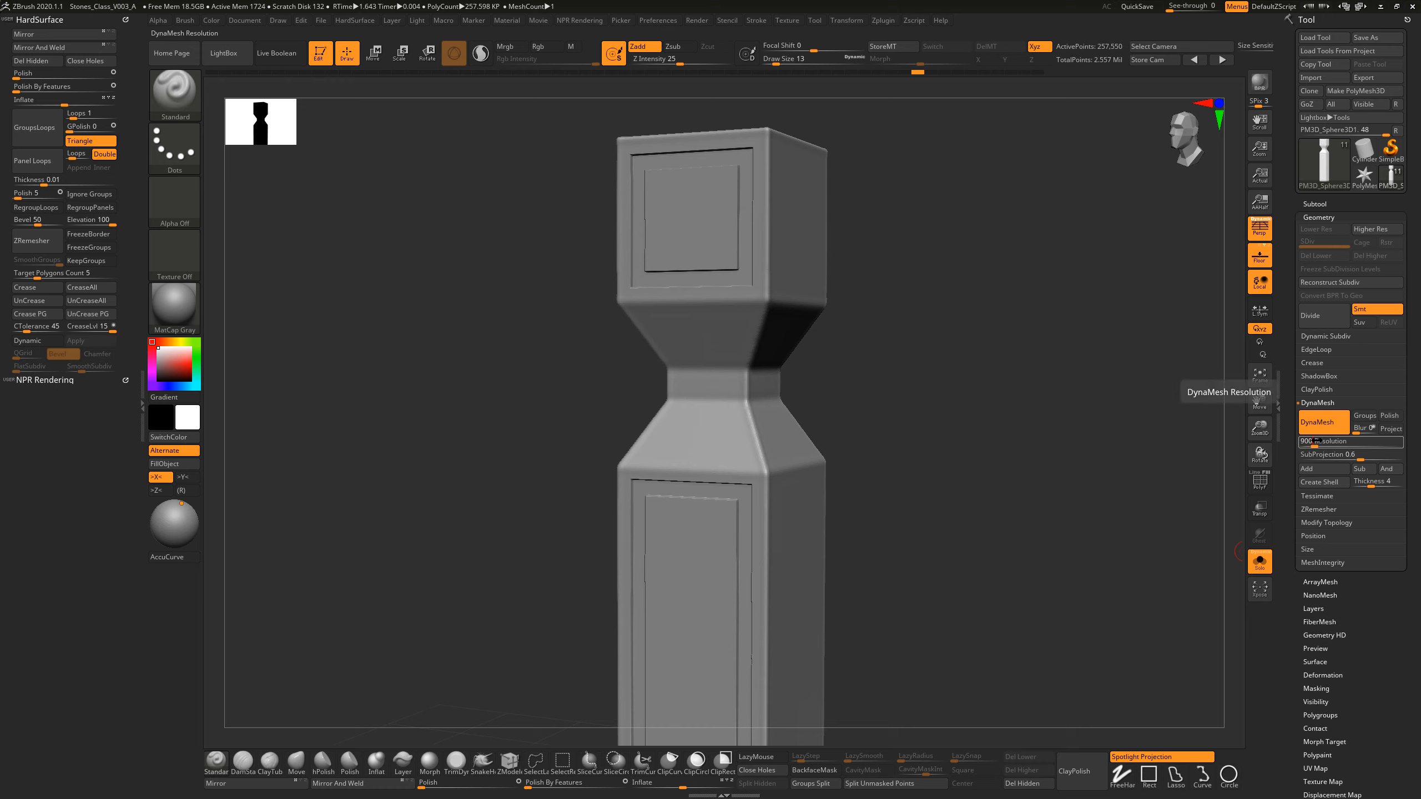
key(ctrl)
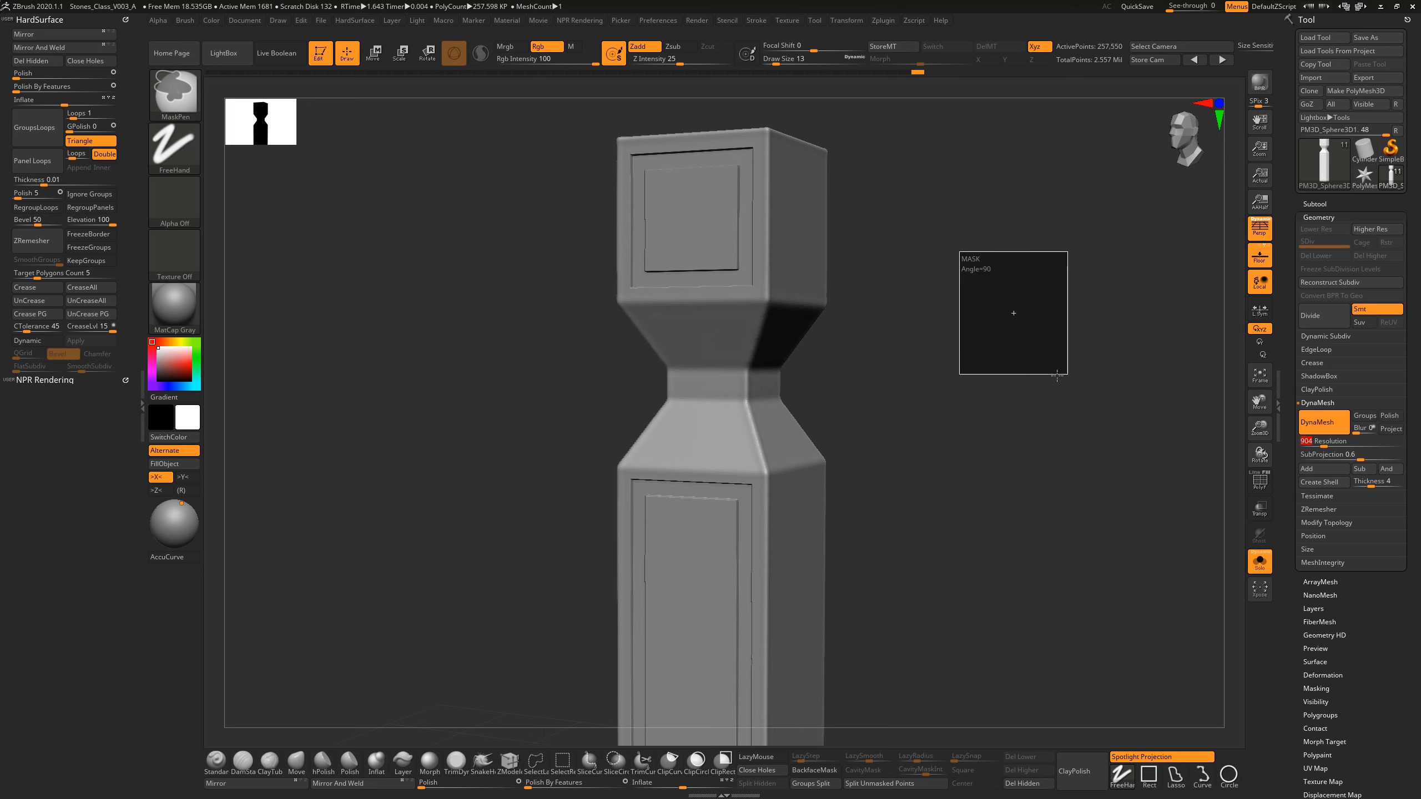
click(1259, 481)
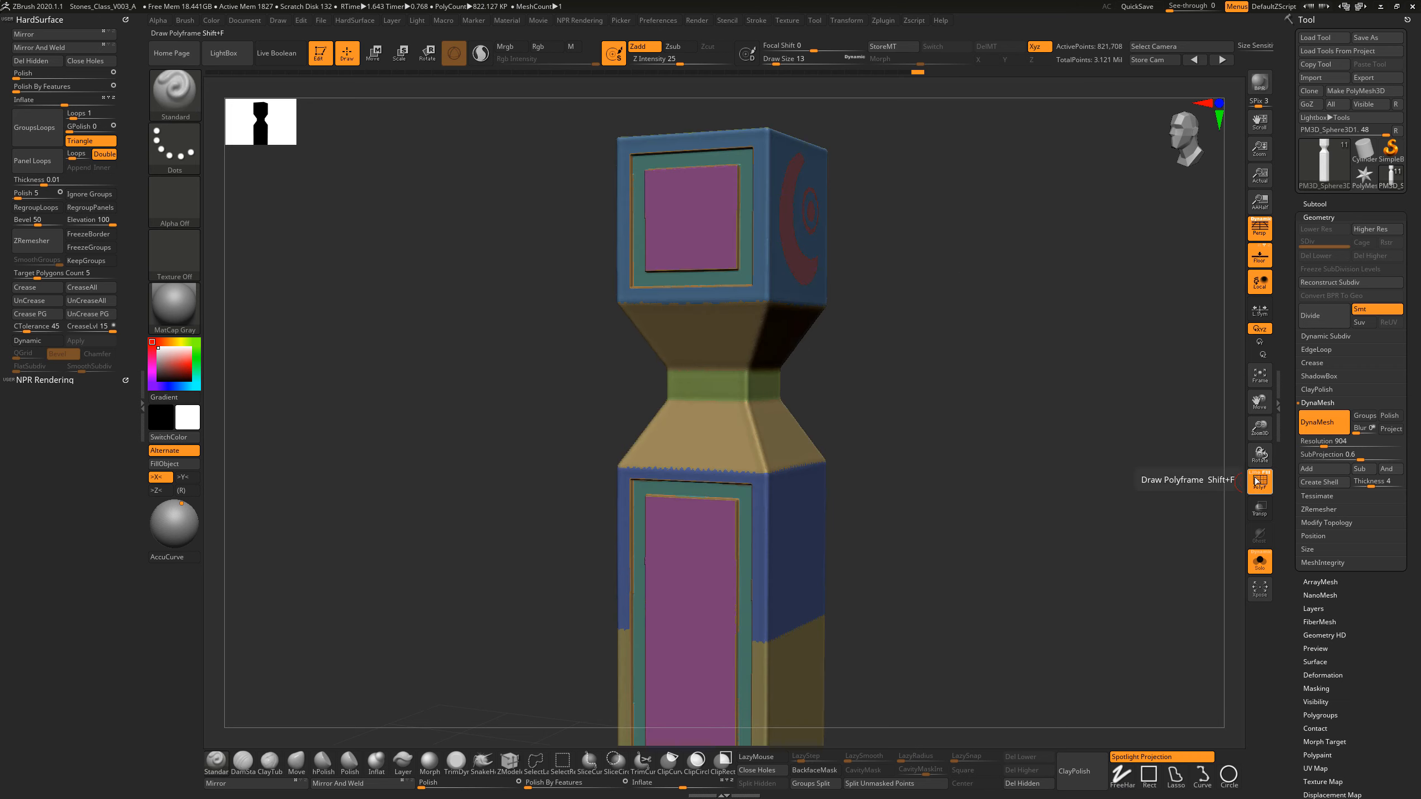
mouse_move(936, 375)
mouse_down()
mouse_move(898, 388)
mouse_move(891, 418)
mouse_move(915, 435)
mouse_move(882, 420)
mouse_move(869, 465)
mouse_up()
click(1260, 482)
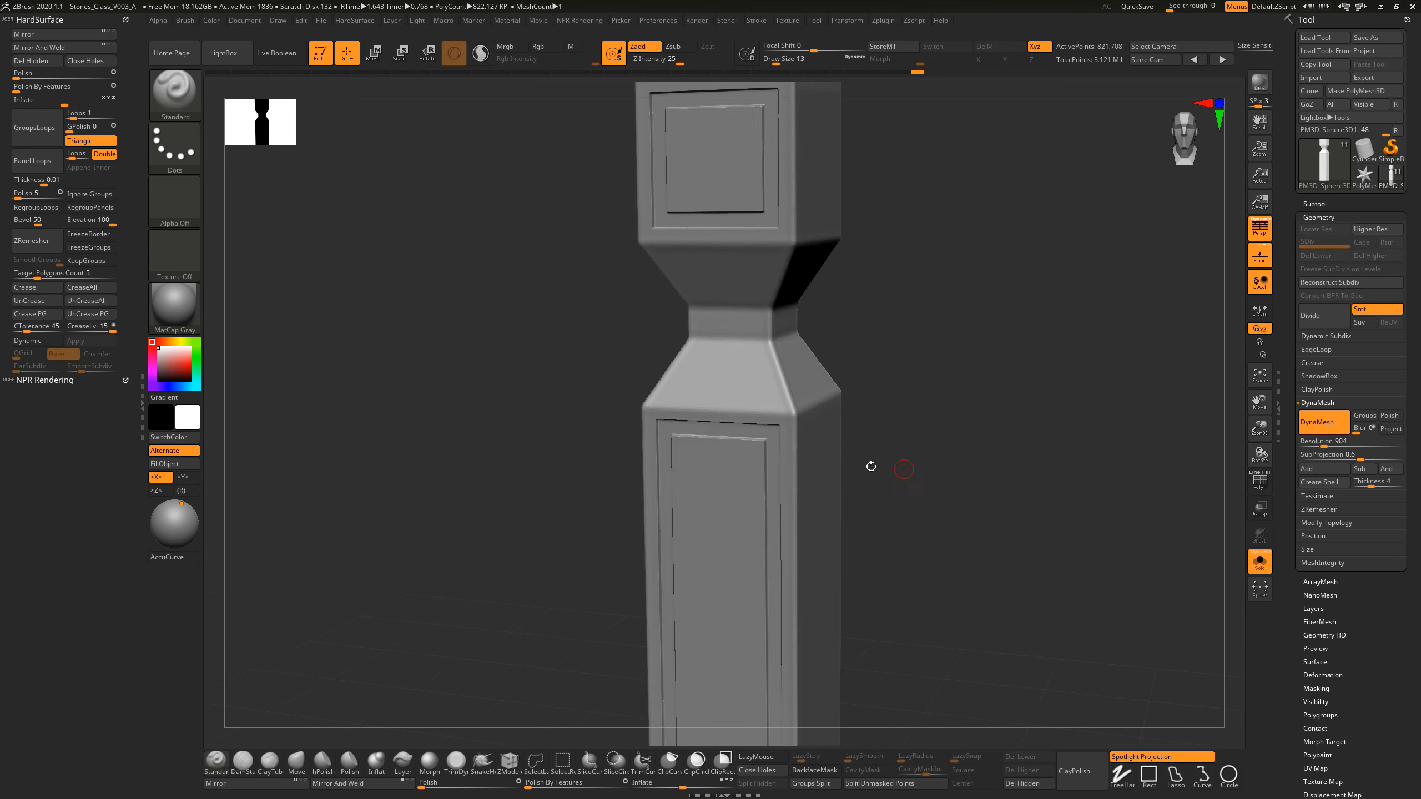
Step: Hide the border frames and their thin edge strips, mask everything still visible and unhide the whole pillar
ctrl+shift+click(729, 431)
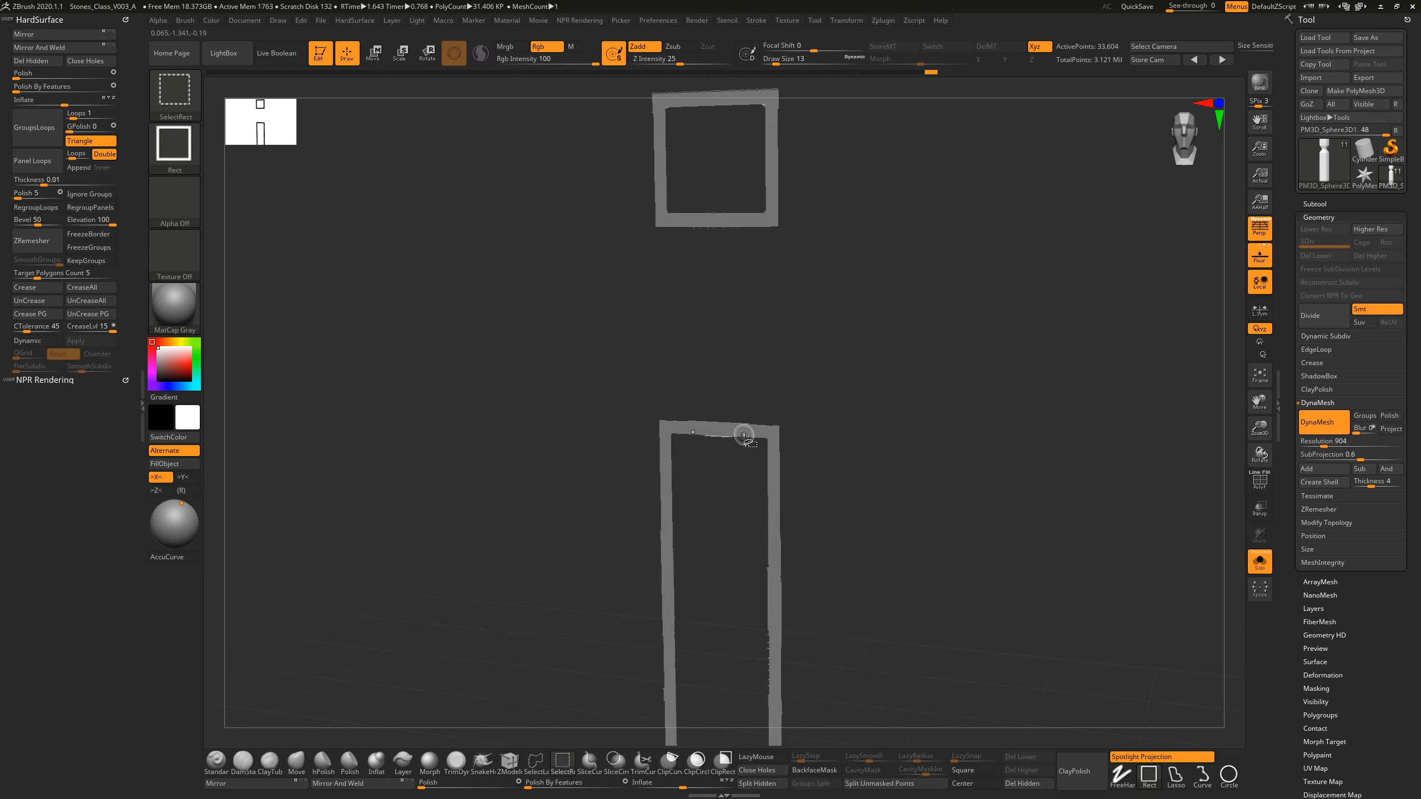
ctrl+shift+click(744, 436)
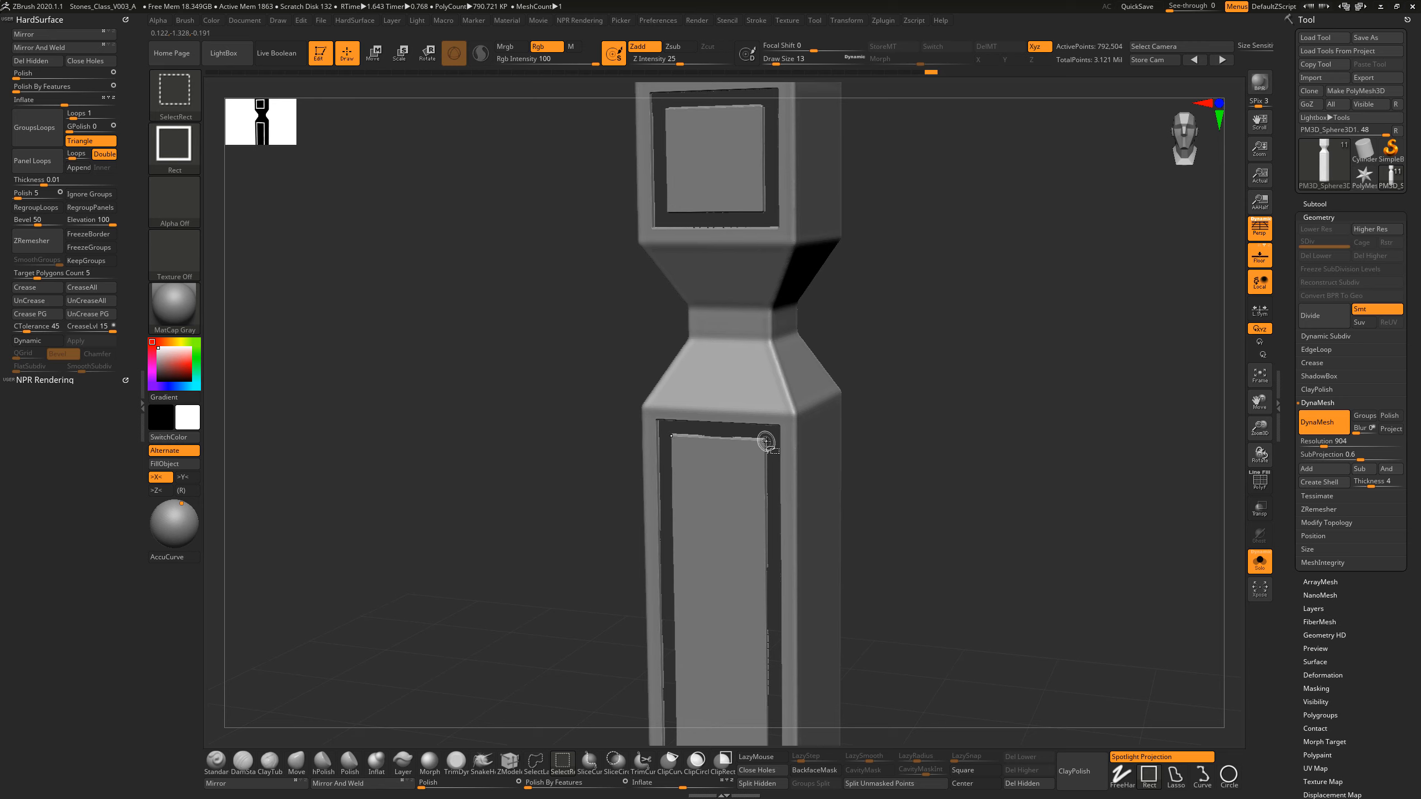
ctrl+alt+shift+click(765, 442)
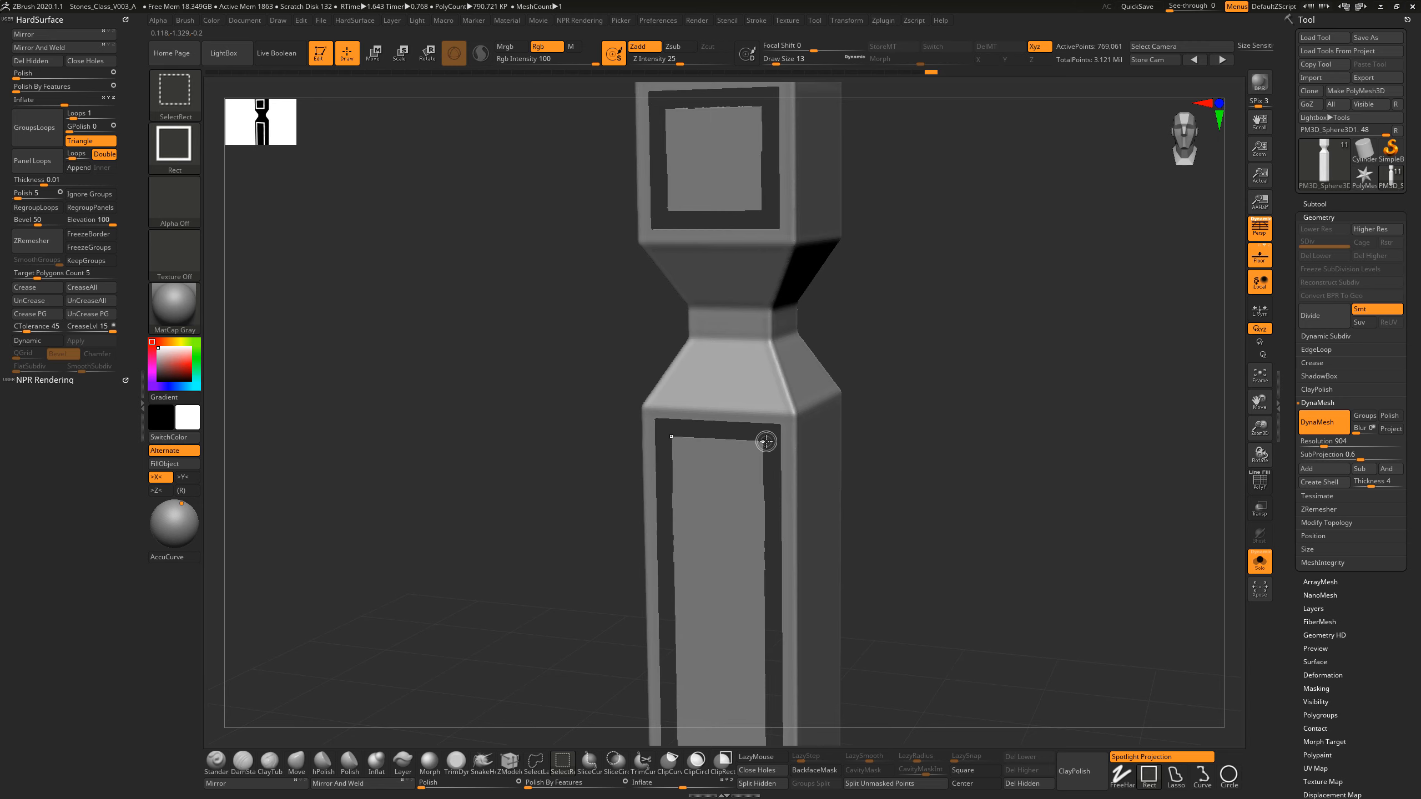
ctrl+click(1004, 339)
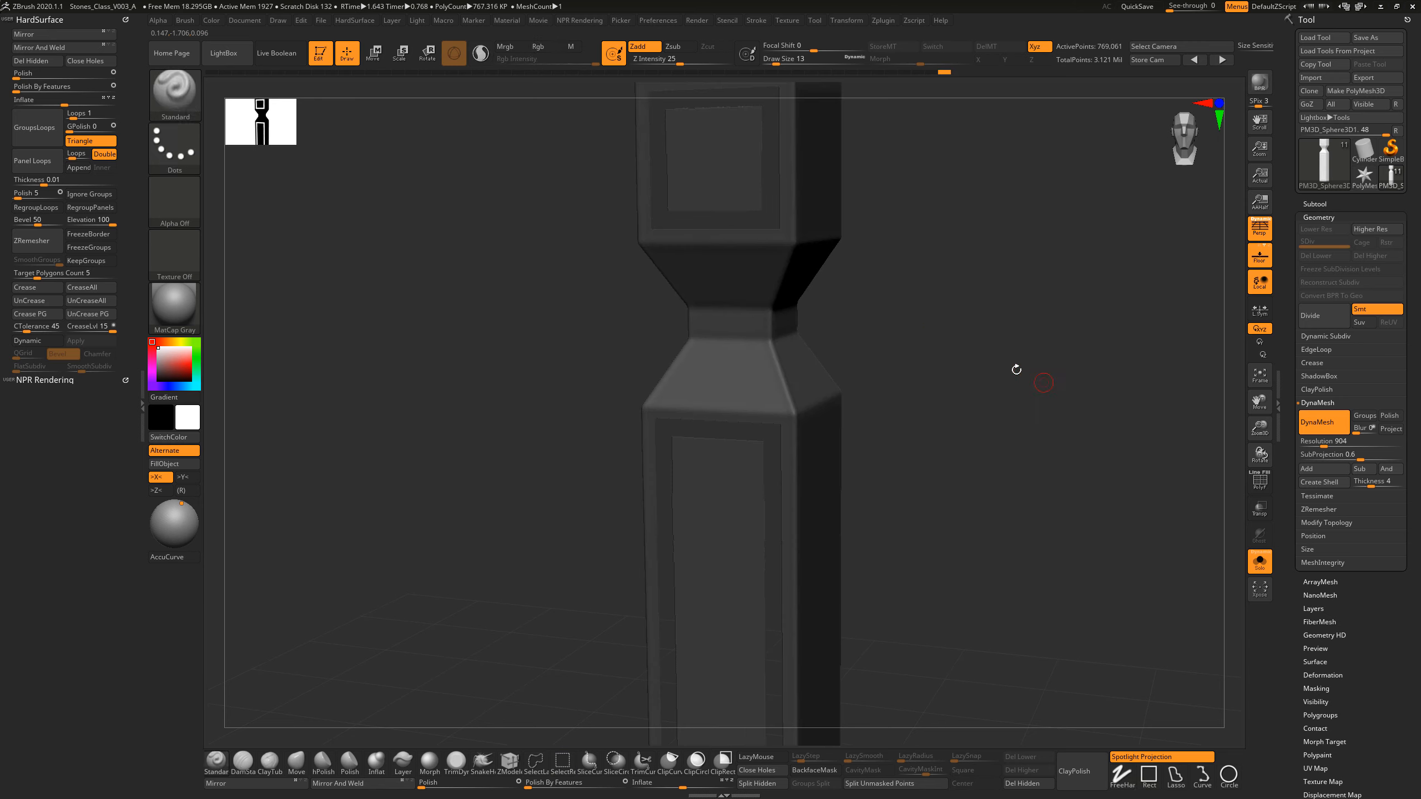
key(ctrl+shift)
ctrl+shift+click(1035, 338)
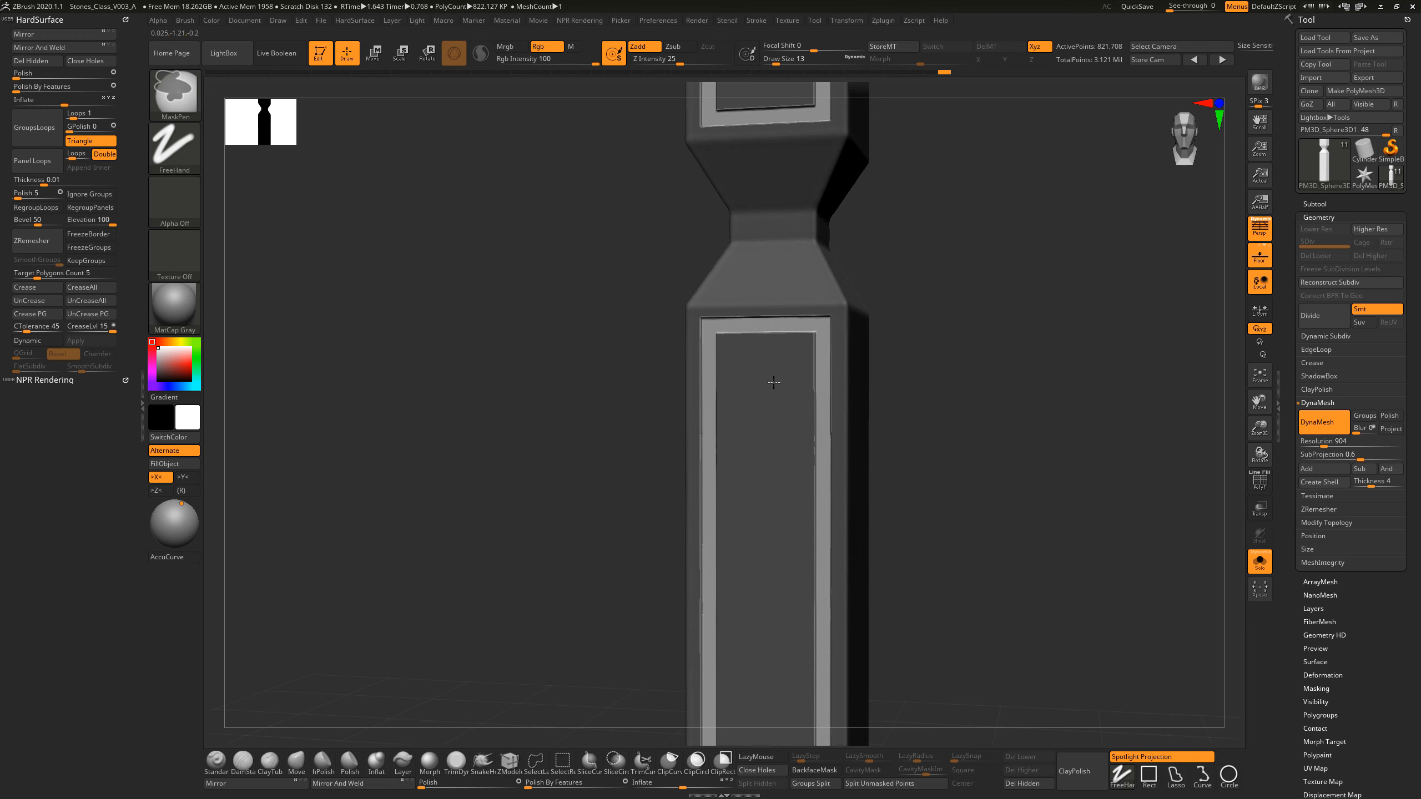
Step: Soften the mask around the panel frames, apply Polish at 10 to the unmasked borders and clear the mask
ctrl+click(774, 383)
ctrl+click(774, 383)
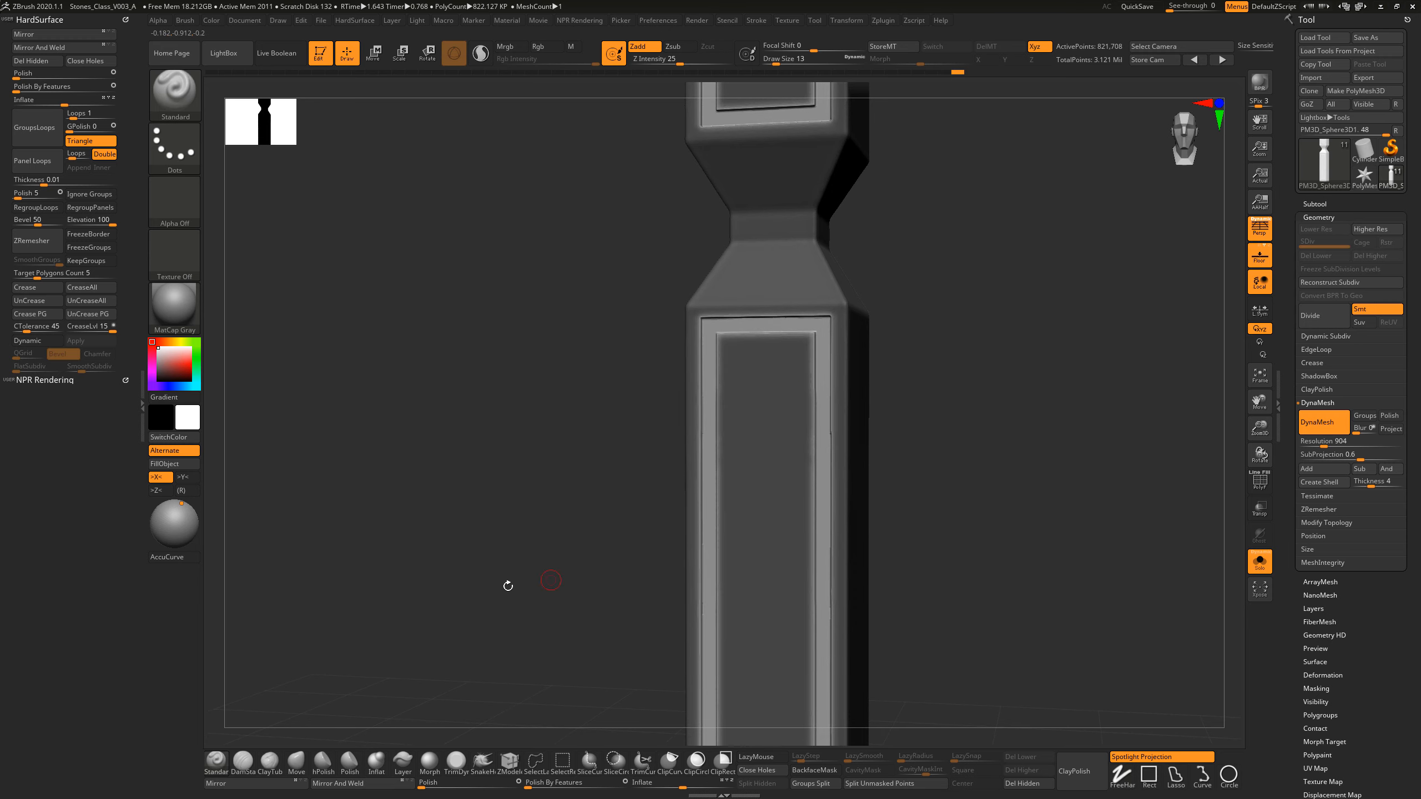
click(433, 786)
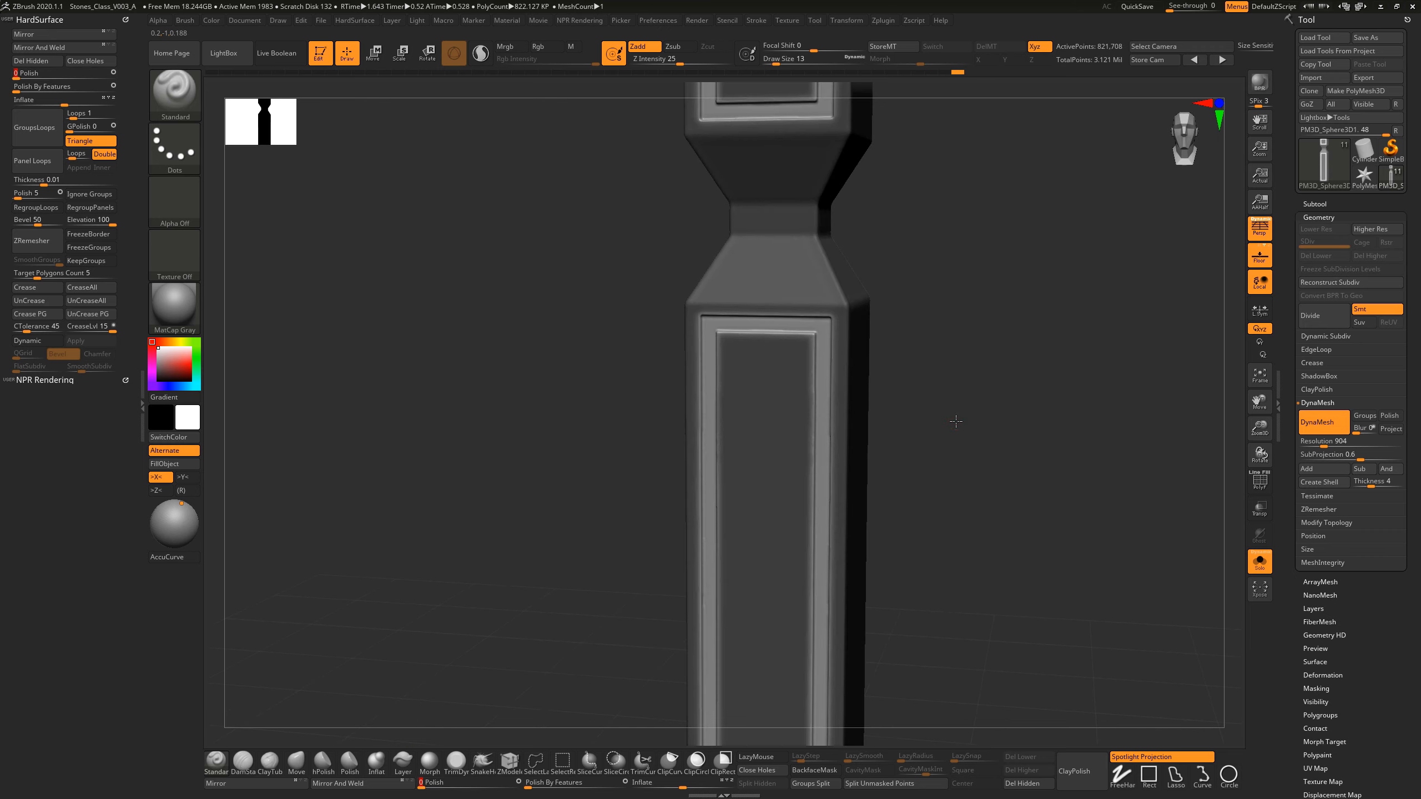
ctrl+drag(1088, 379, 1060, 412)
drag(1029, 461, 939, 437)
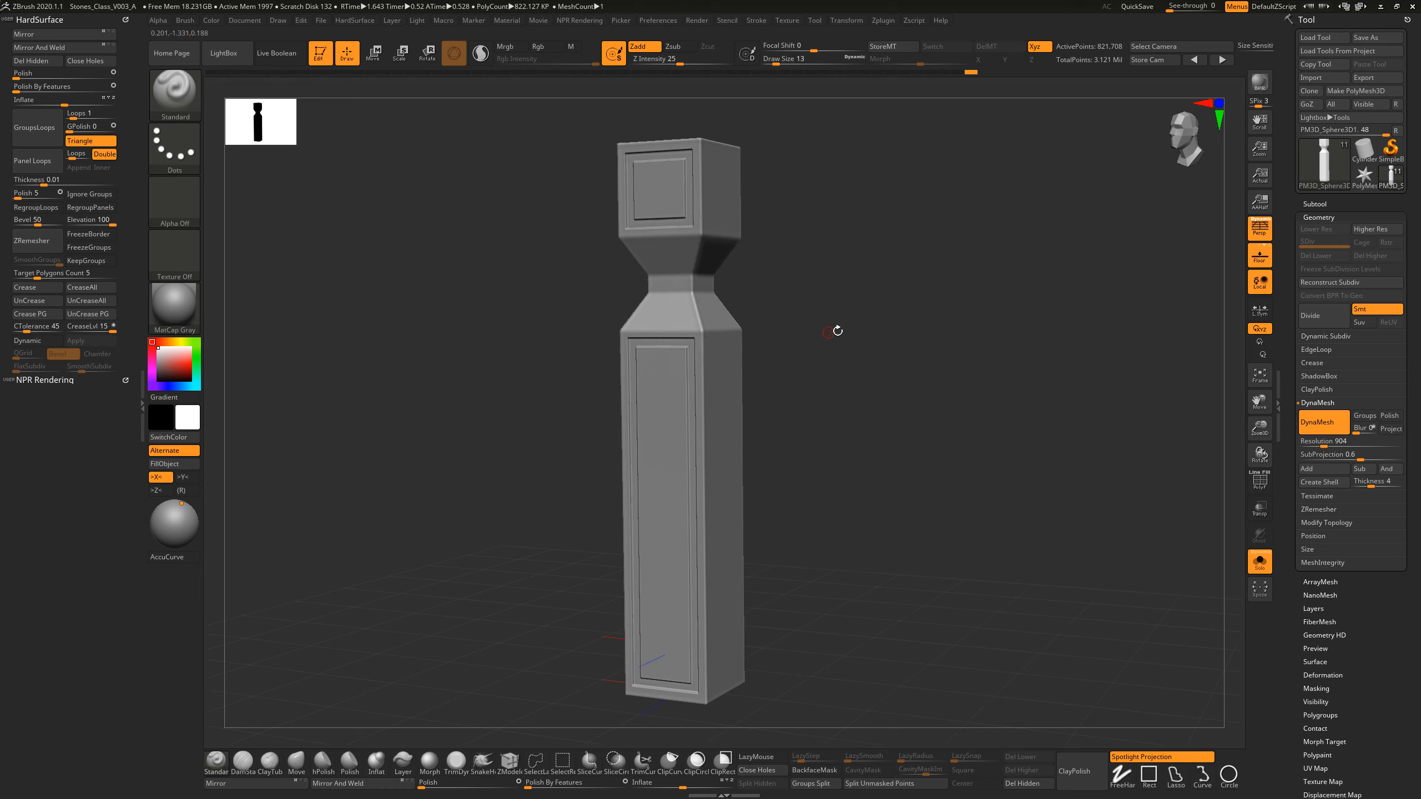
Step: Turn the full pillar to a front three-quarter view and render it with BPR
drag(837, 328, 840, 340)
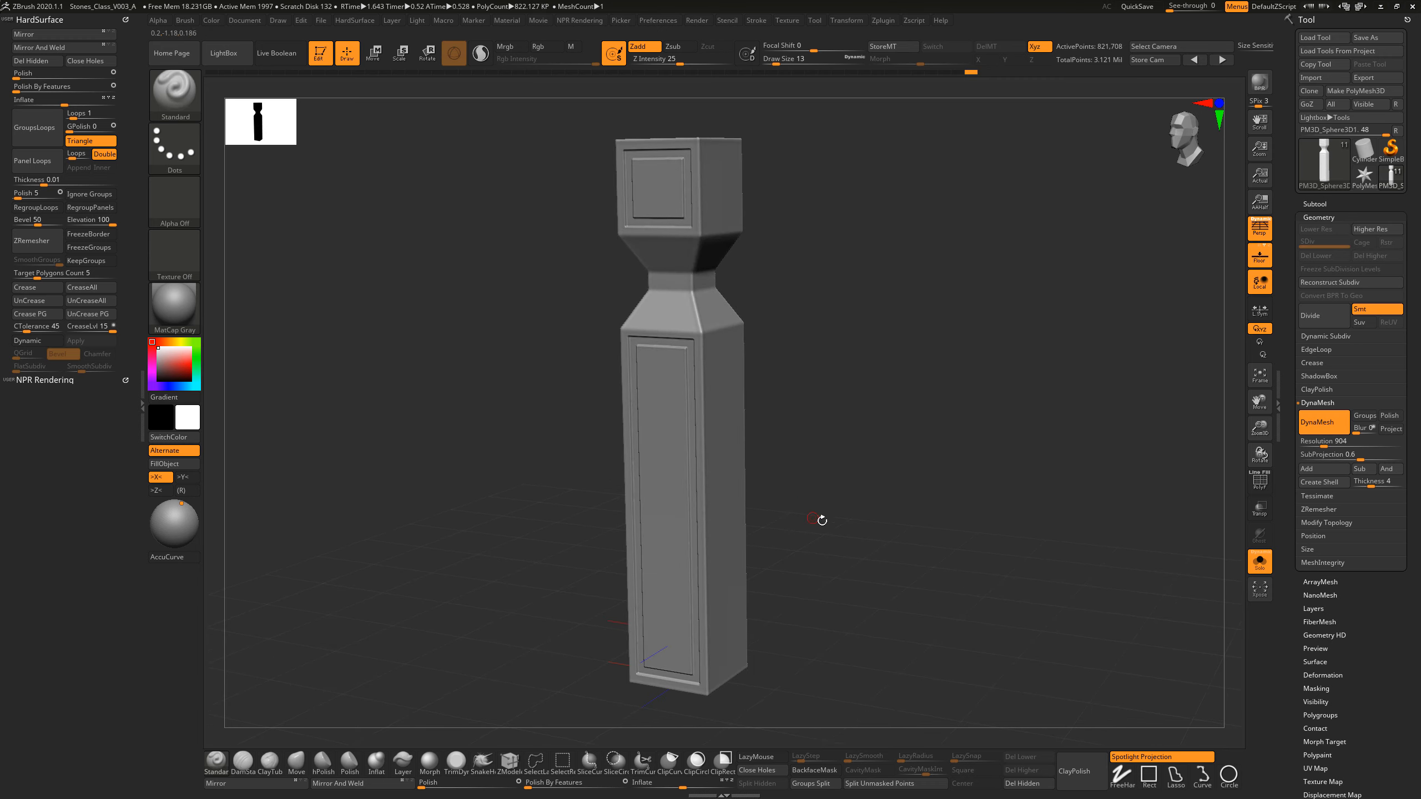
alt+drag(845, 509, 904, 469)
key(shift)
key(shift+r)
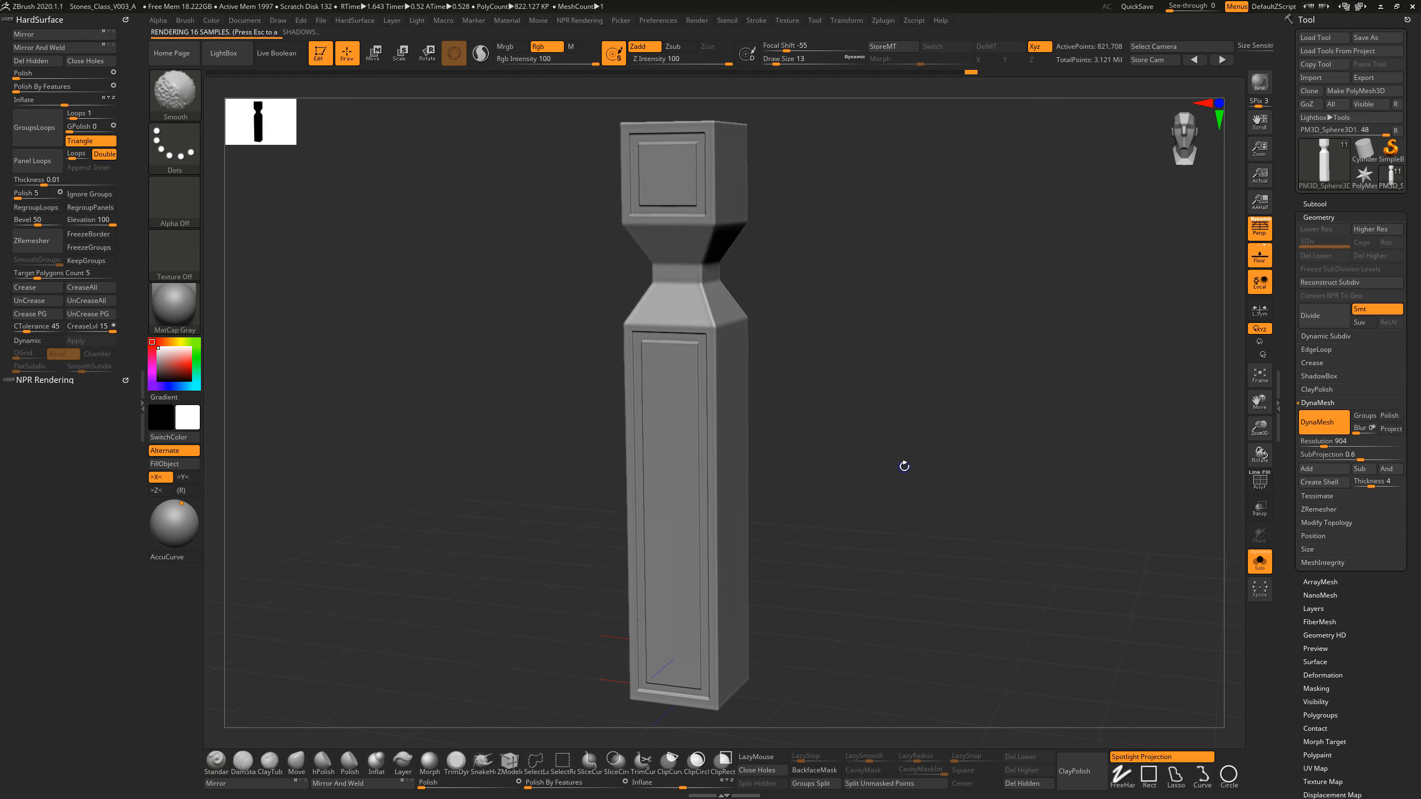